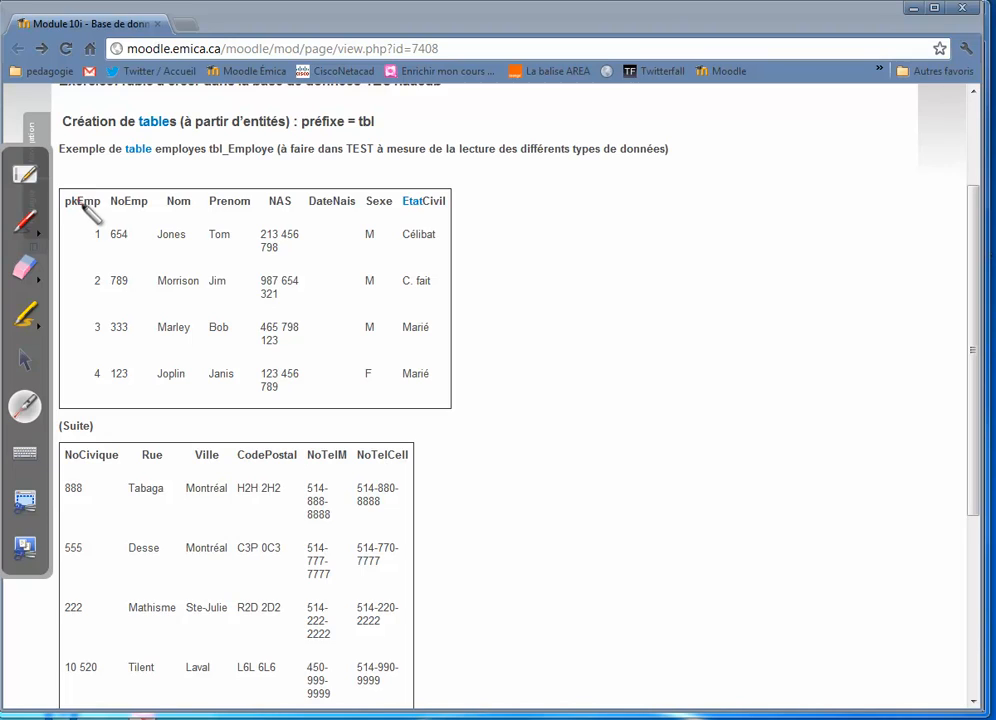
Point out the pkEmp, NoEmp and Nom column headers of the example employee table with the laser pointer
click(82, 200)
click(128, 184)
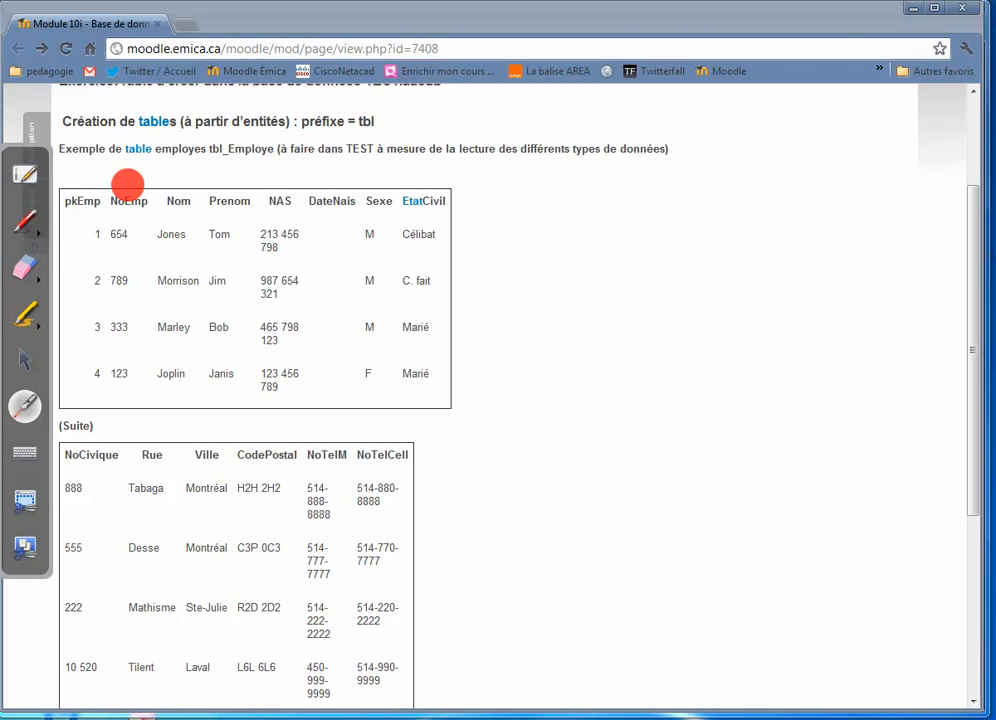
click(73, 181)
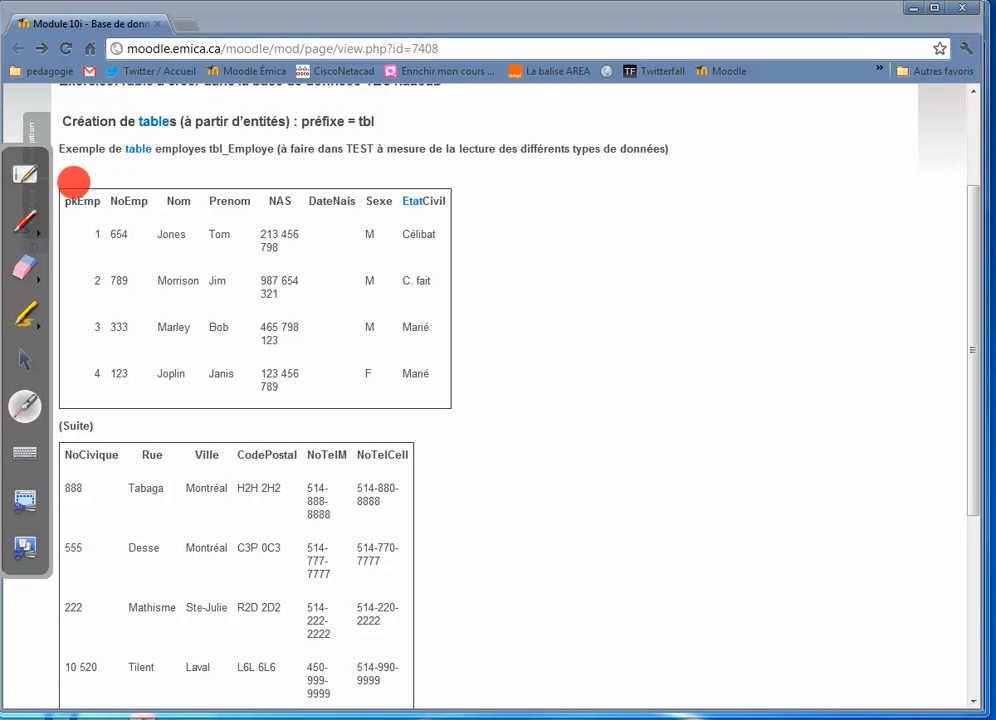
click(124, 184)
click(178, 184)
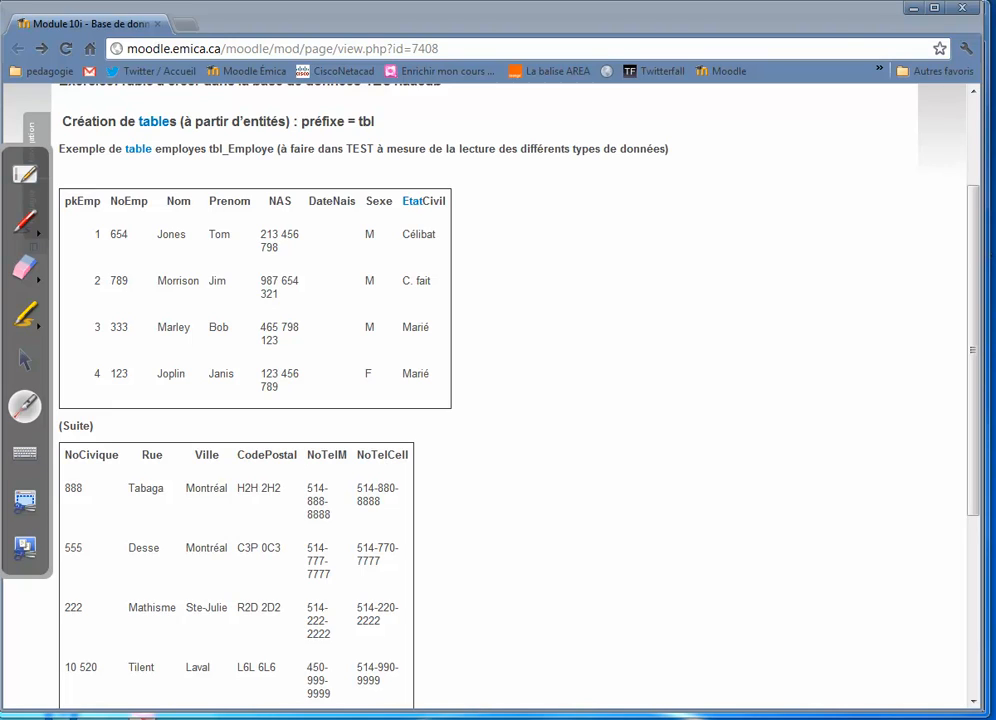
click(25, 360)
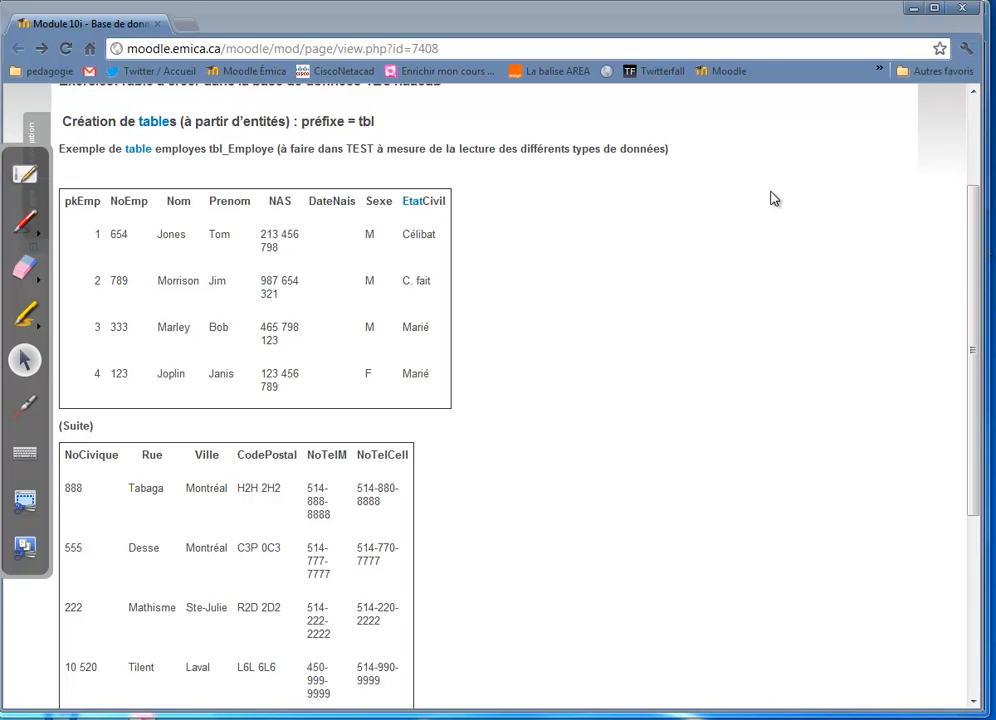
Circle the NoEmp column header with the pen and handwrite the sample code ABC123 in the blank area beside the table
click(25, 221)
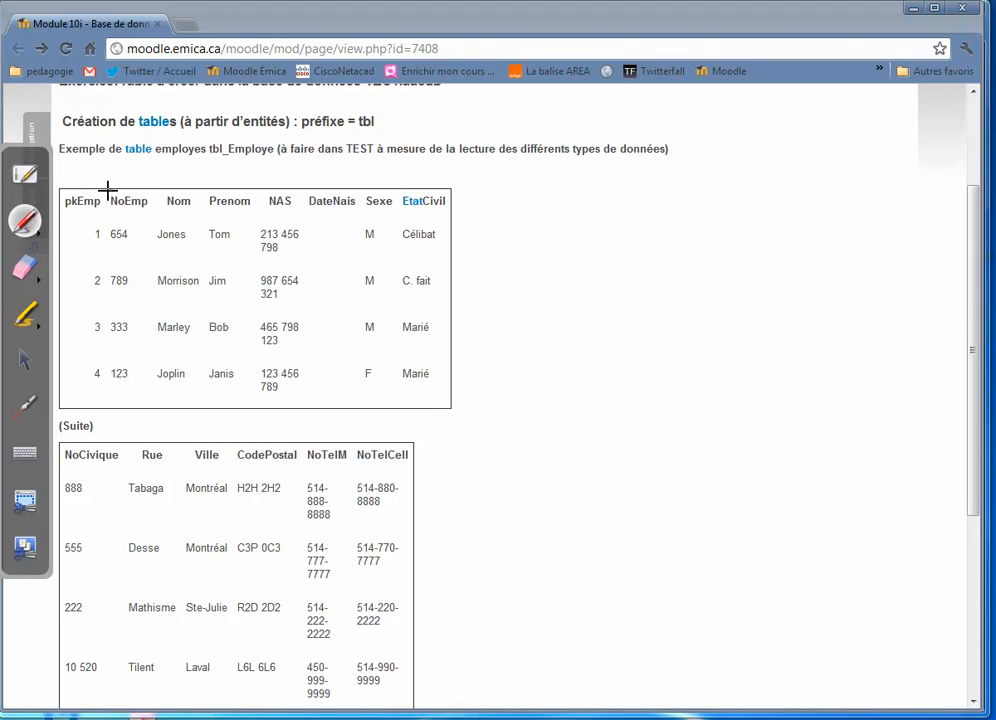
mouse_move(129, 192)
mouse_down()
mouse_move(96, 216)
mouse_move(122, 207)
mouse_up()
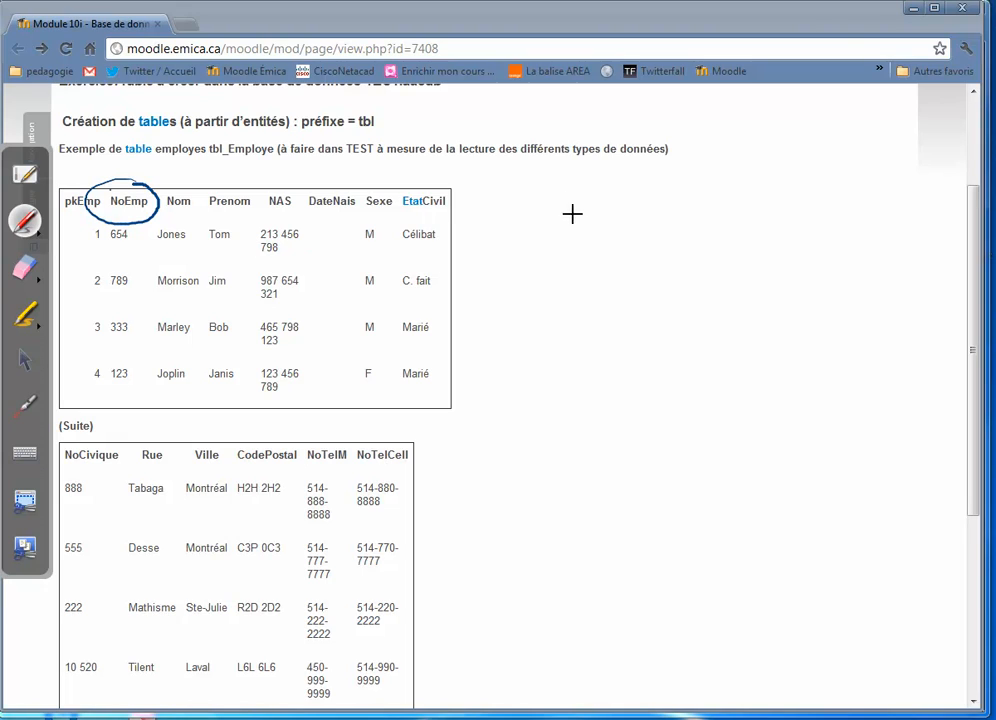
mouse_move(567, 246)
mouse_down()
mouse_move(596, 231)
mouse_move(653, 238)
mouse_up()
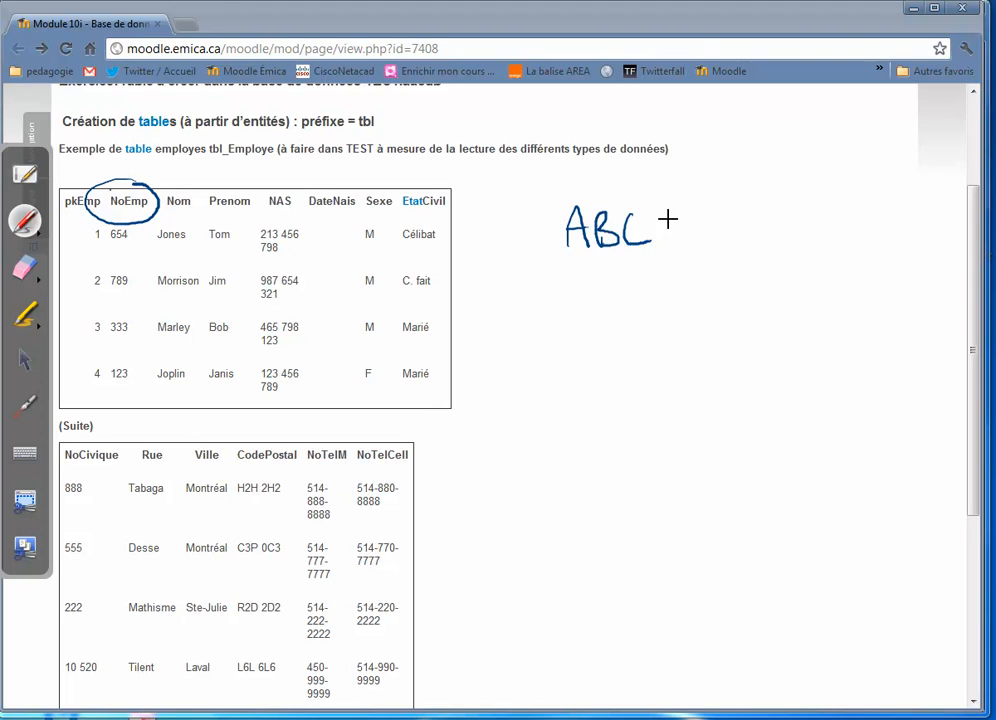
mouse_move(673, 215)
mouse_down()
mouse_move(677, 247)
mouse_move(705, 246)
mouse_up()
mouse_move(719, 212)
mouse_down()
mouse_move(735, 230)
mouse_move(721, 248)
mouse_up()
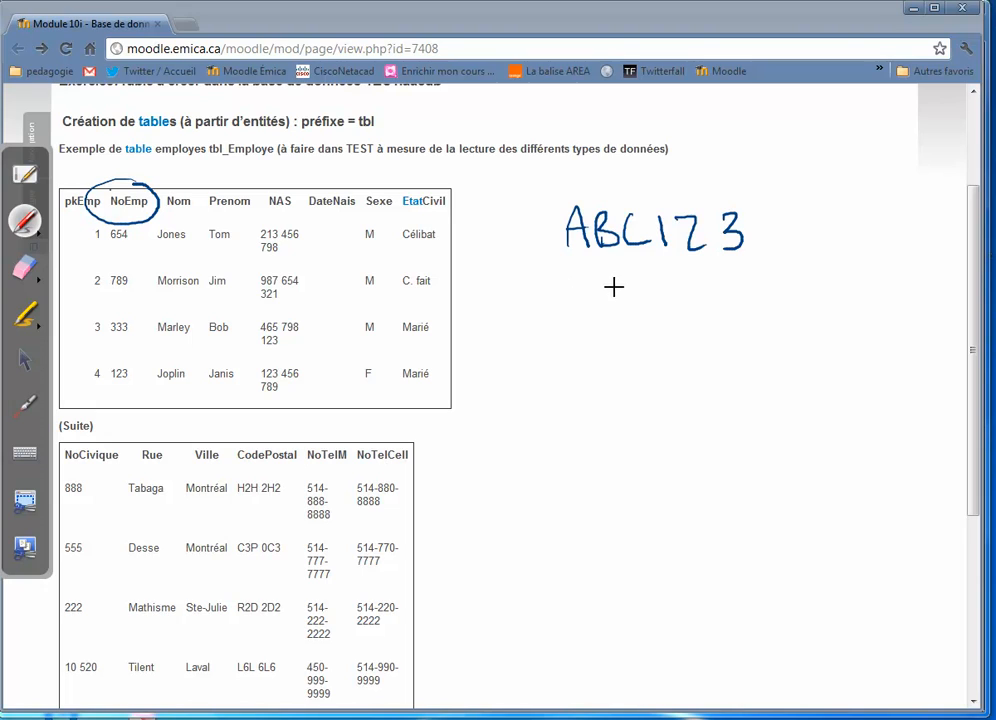
Handwrite a second sample code, A1234, under ABC123 and draw one loop around both codes
mouse_move(595, 328)
mouse_down()
mouse_move(600, 291)
mouse_move(613, 330)
mouse_up()
mouse_move(612, 313)
mouse_down()
mouse_move(596, 315)
mouse_move(637, 328)
mouse_move(692, 326)
mouse_up()
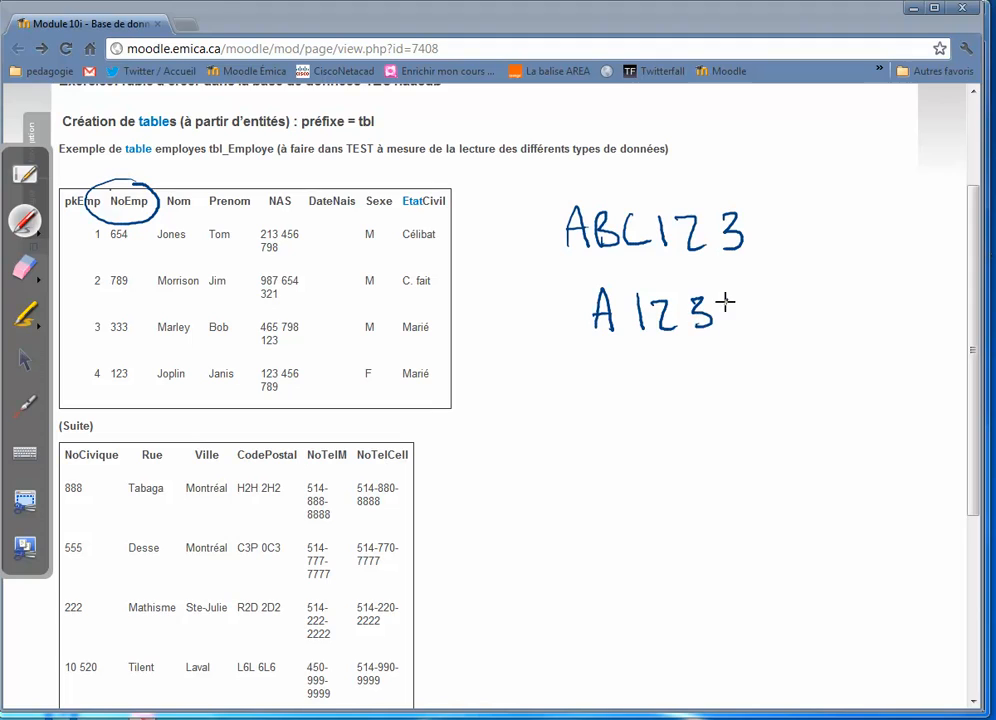
drag(735, 293, 746, 316)
drag(738, 295, 737, 333)
mouse_move(758, 206)
mouse_down()
mouse_move(690, 190)
mouse_move(529, 286)
mouse_move(767, 340)
mouse_move(754, 216)
mouse_up()
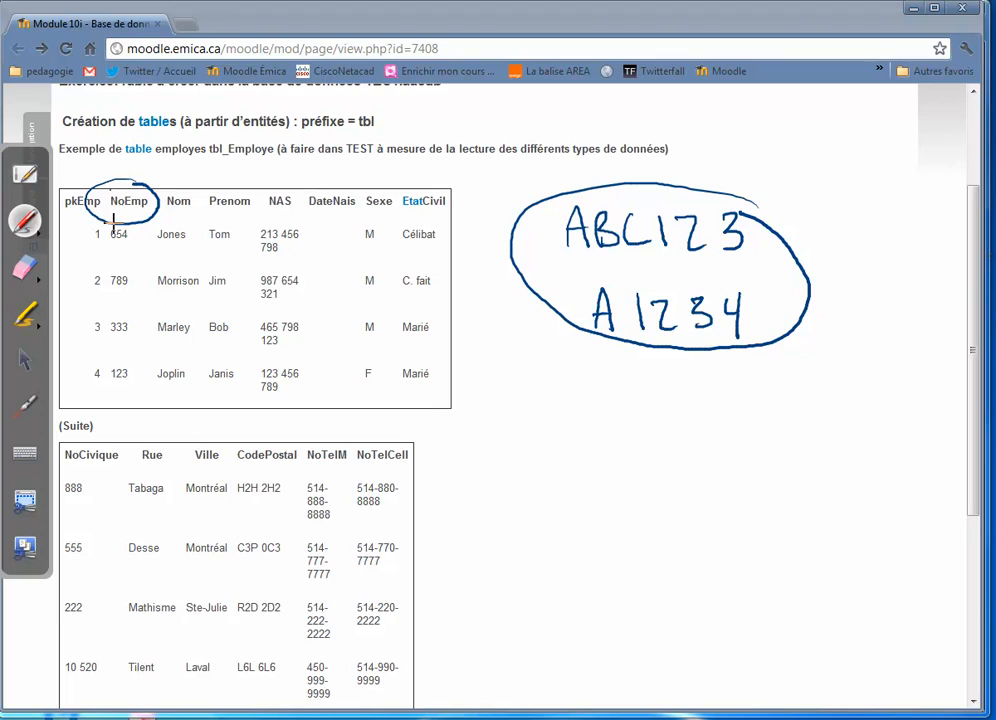
Circle the NoEmp value 789 and draw four vertical strokes below the encircled sample codes
mouse_move(138, 259)
mouse_down()
mouse_move(97, 276)
mouse_move(145, 263)
mouse_up()
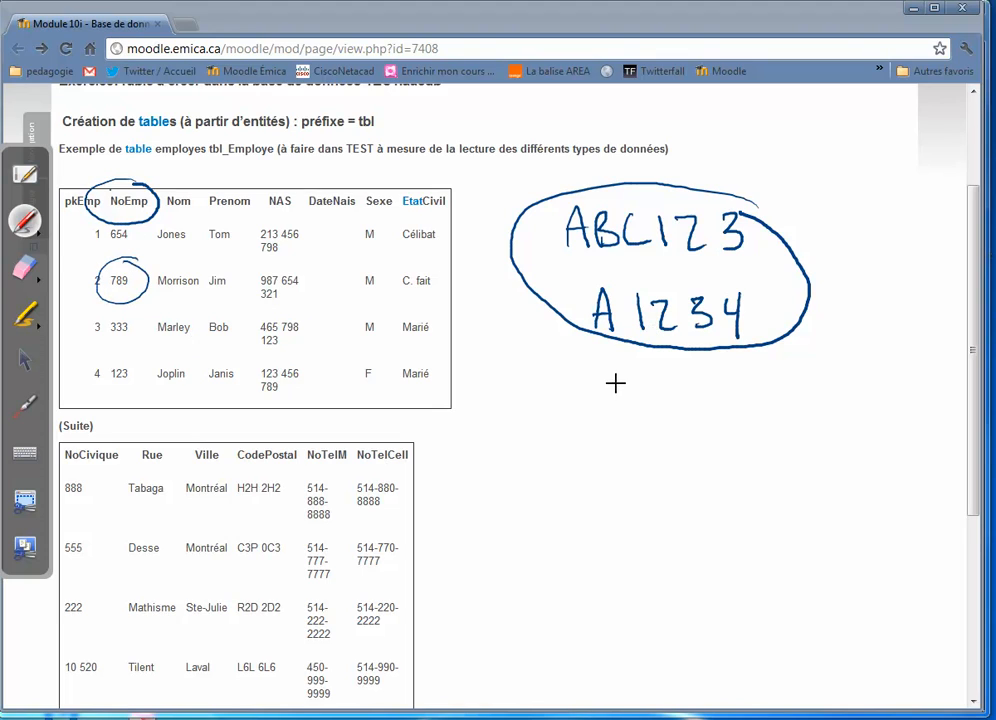
mouse_move(628, 366)
mouse_down()
mouse_move(629, 404)
mouse_move(675, 403)
mouse_up()
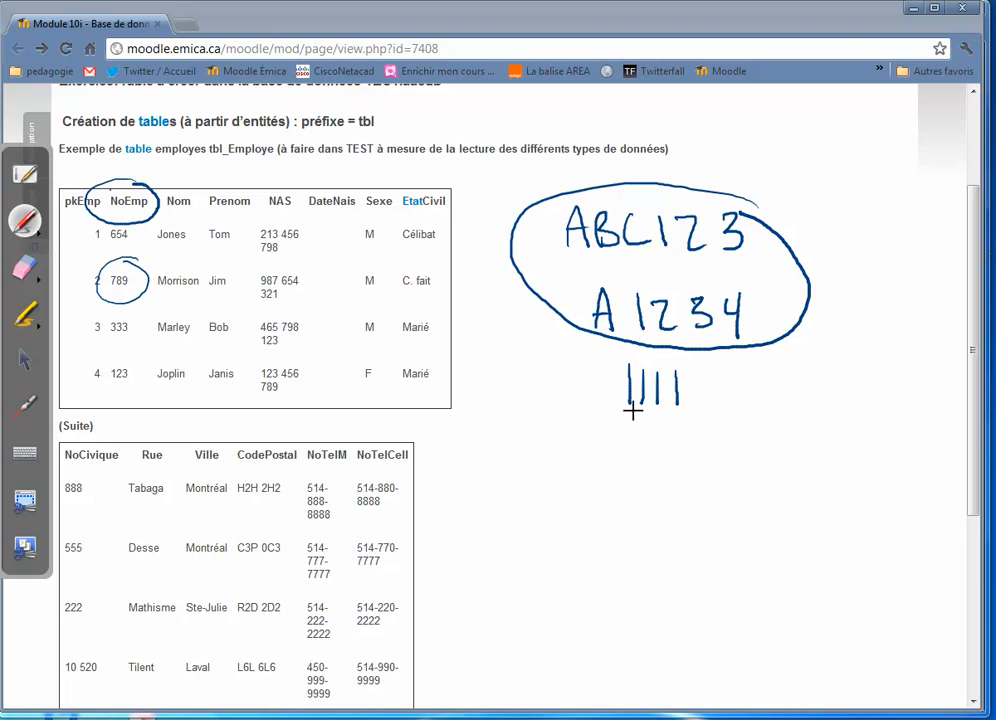
drag(636, 393, 658, 392)
Erase all pen annotations from the web page and return to the selection pointer
click(18, 369)
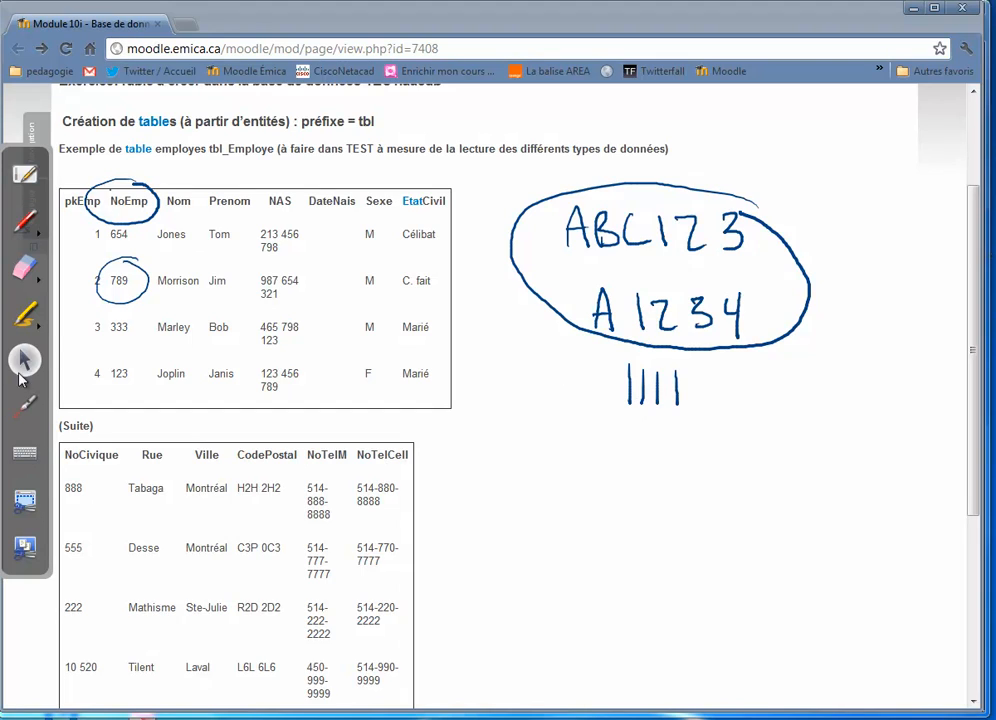
click(19, 268)
mouse_move(114, 222)
mouse_down()
mouse_move(789, 245)
mouse_move(556, 320)
mouse_up()
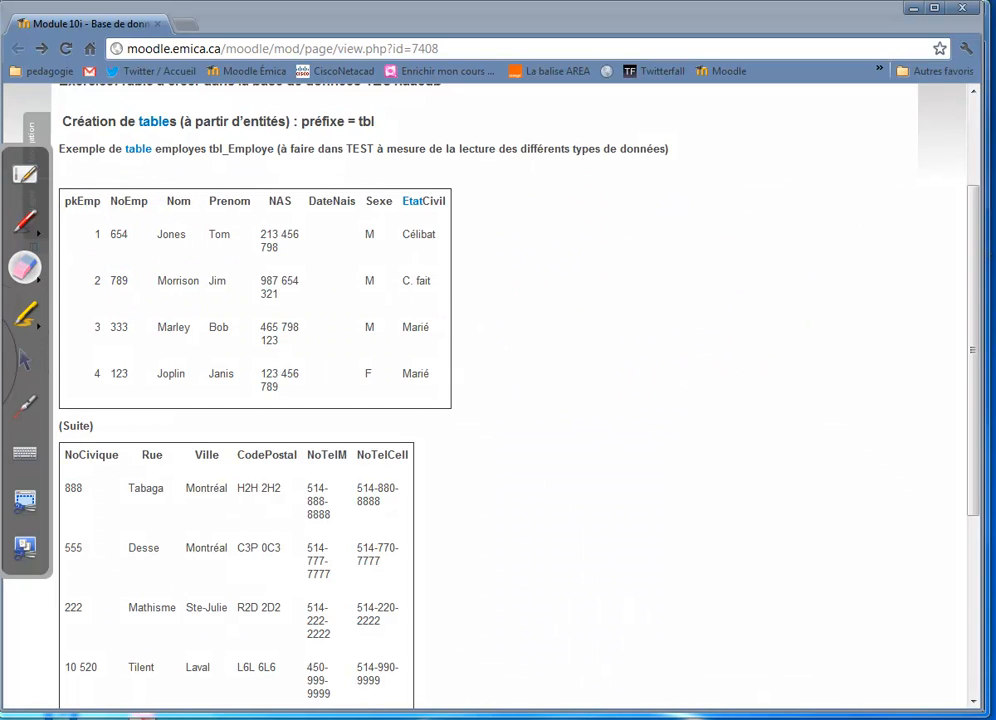
click(25, 360)
Switch to Access and add a field named NoEmpl with data type Texte below pkEmploye in tblEmploye
key(alt+Tab)
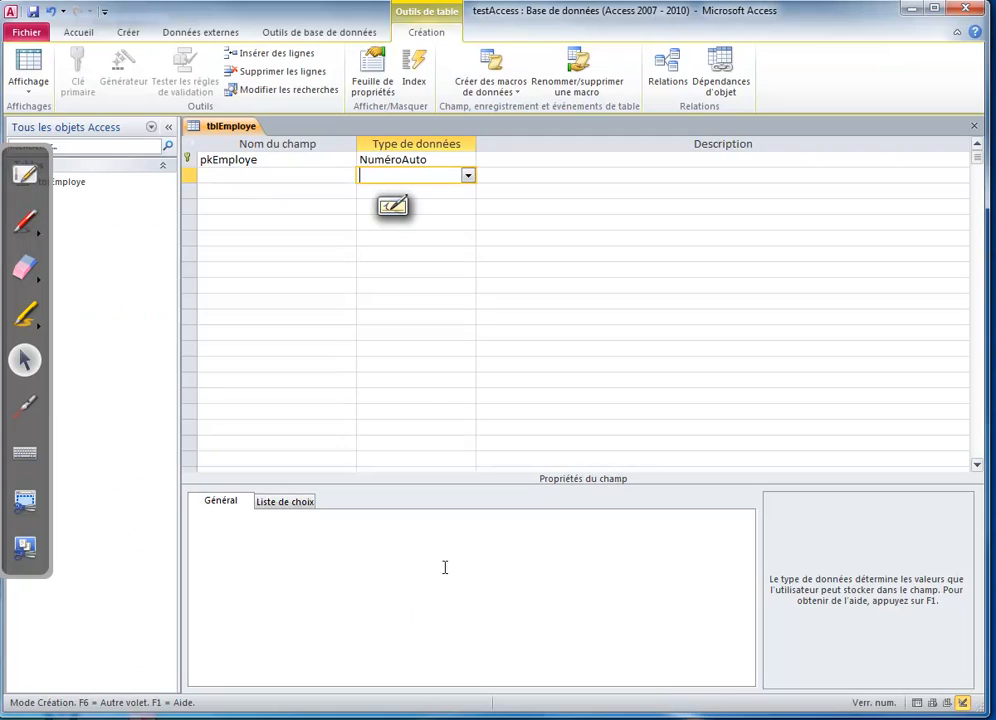
click(288, 178)
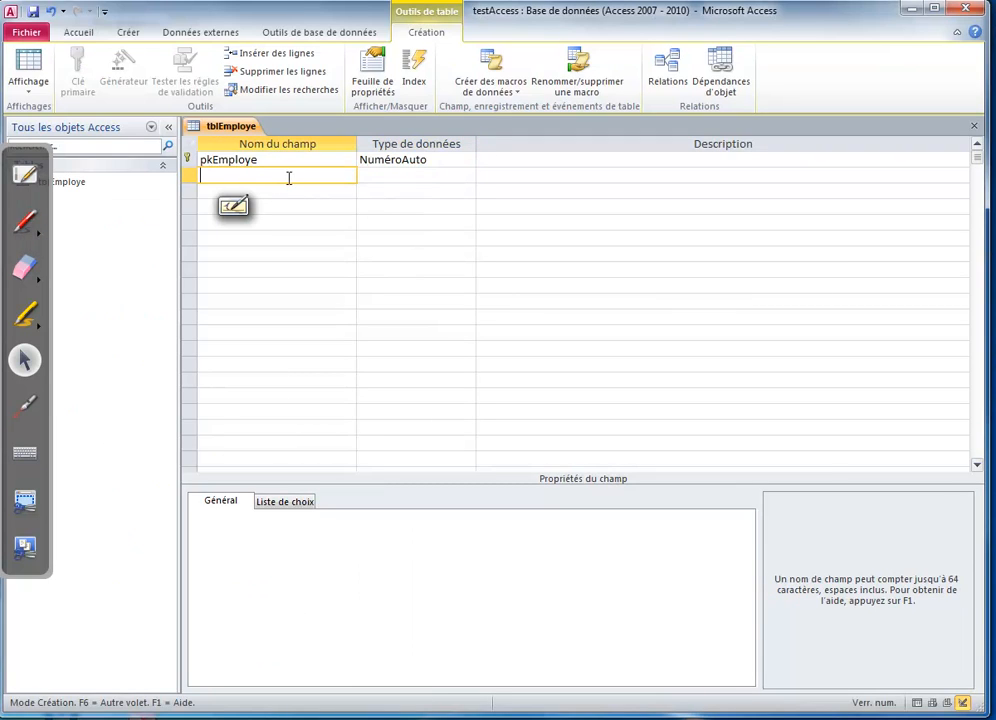
text(NoEmpl)
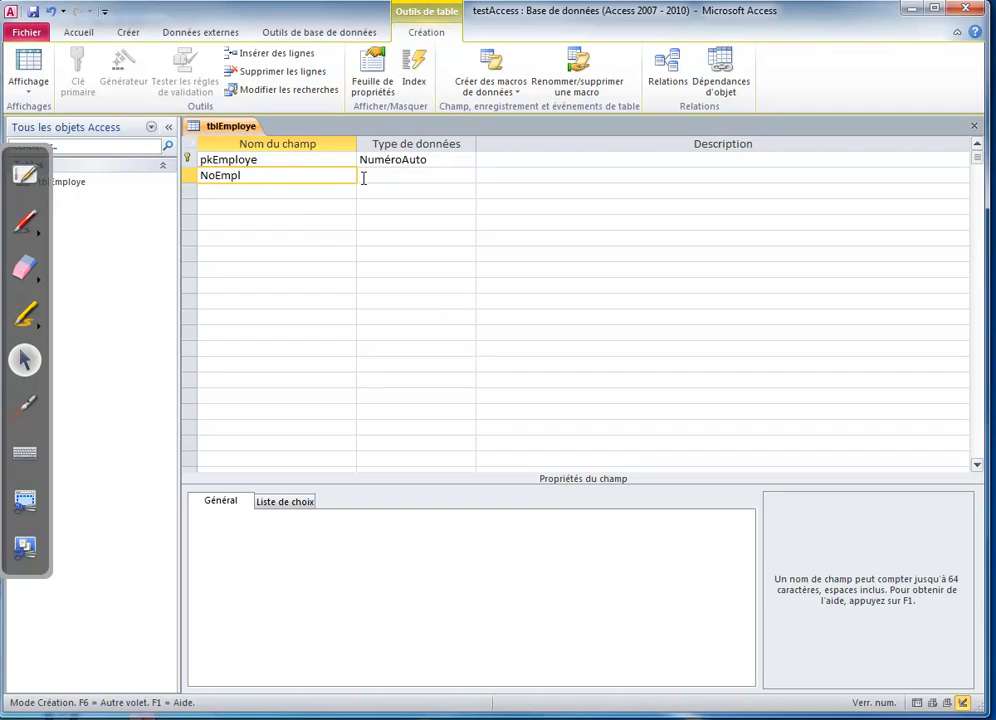
click(406, 177)
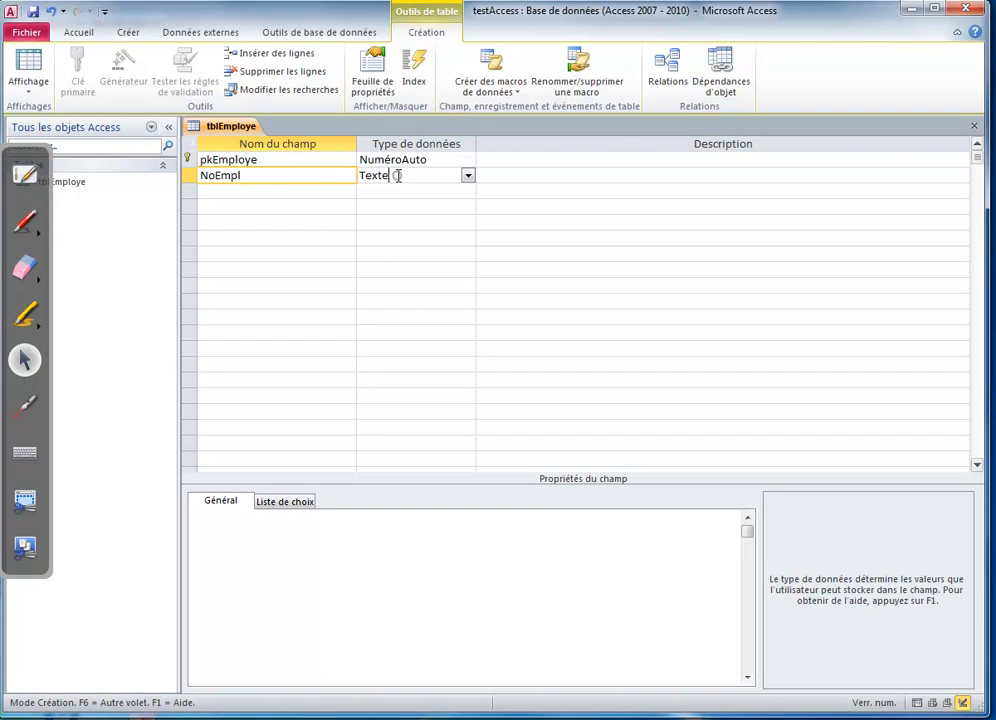
click(467, 177)
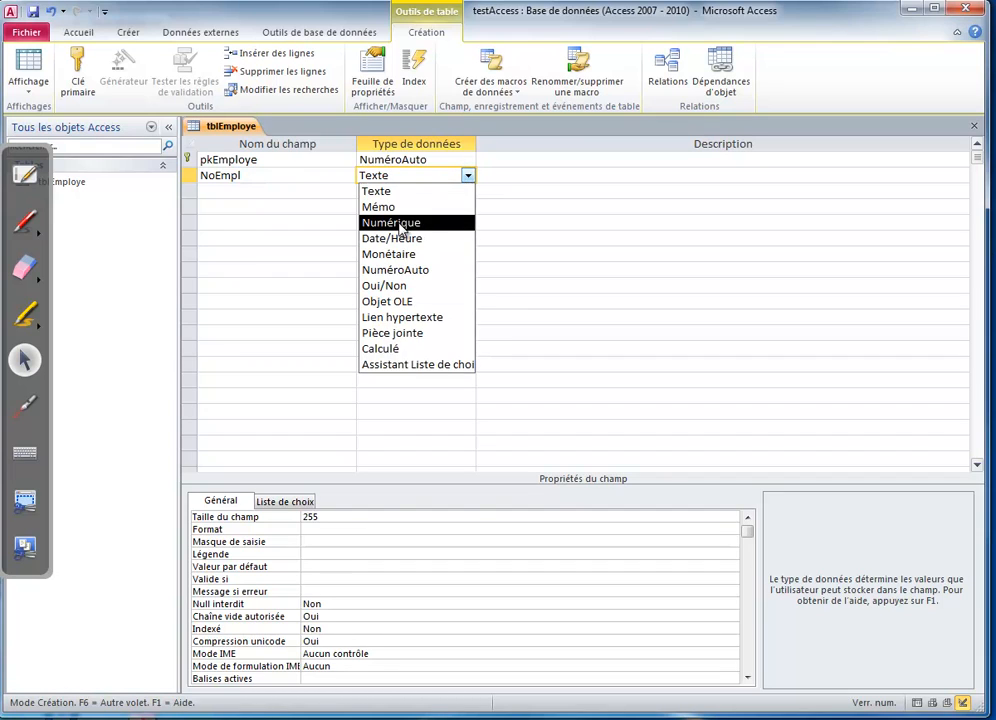
click(404, 192)
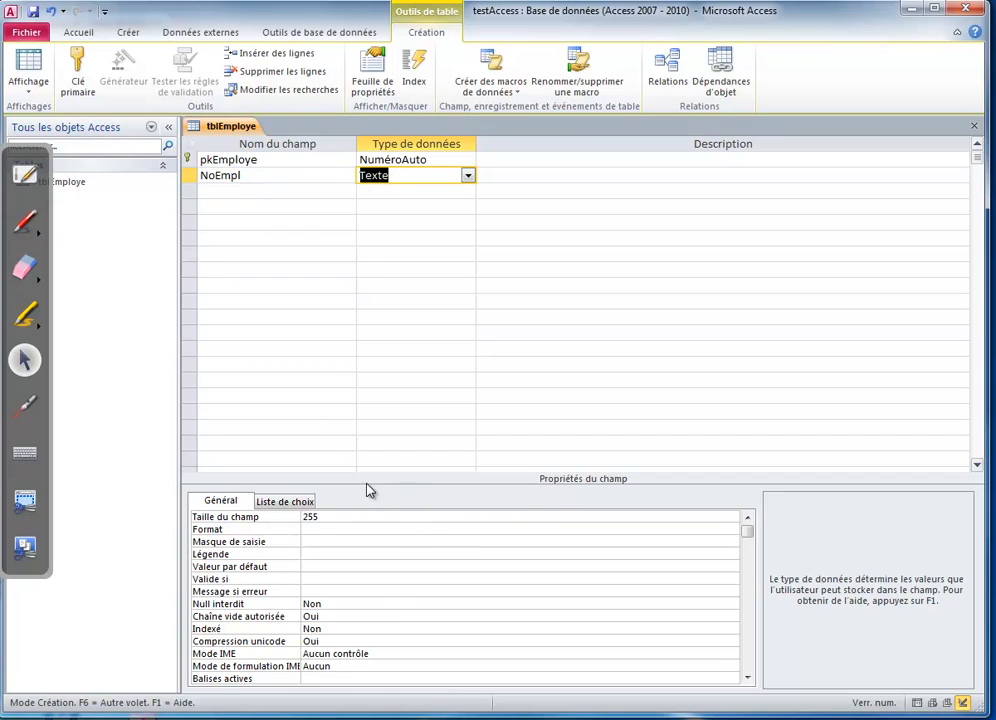
Point out the field properties area and set the NoEmpl field size (Taille du champ) to 4
click(25, 406)
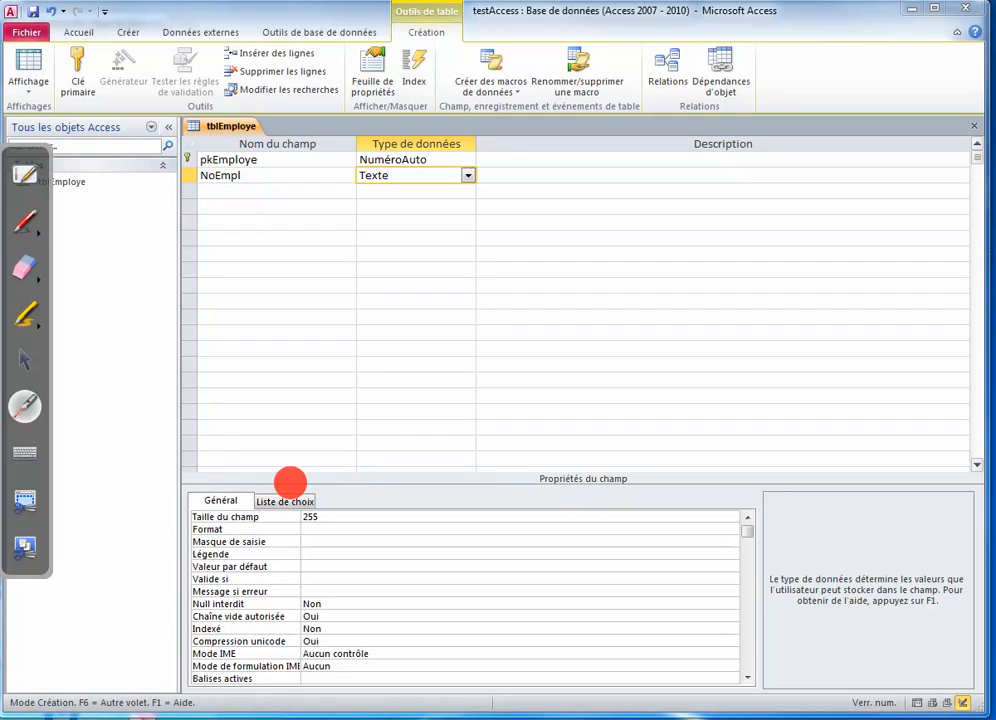
click(28, 362)
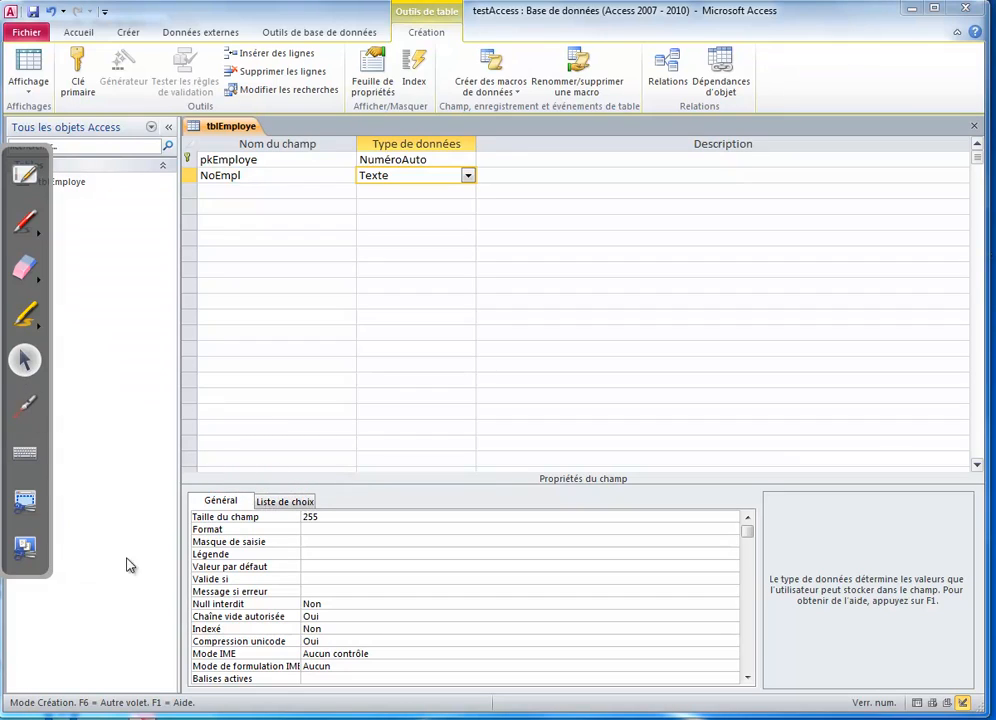
click(347, 516)
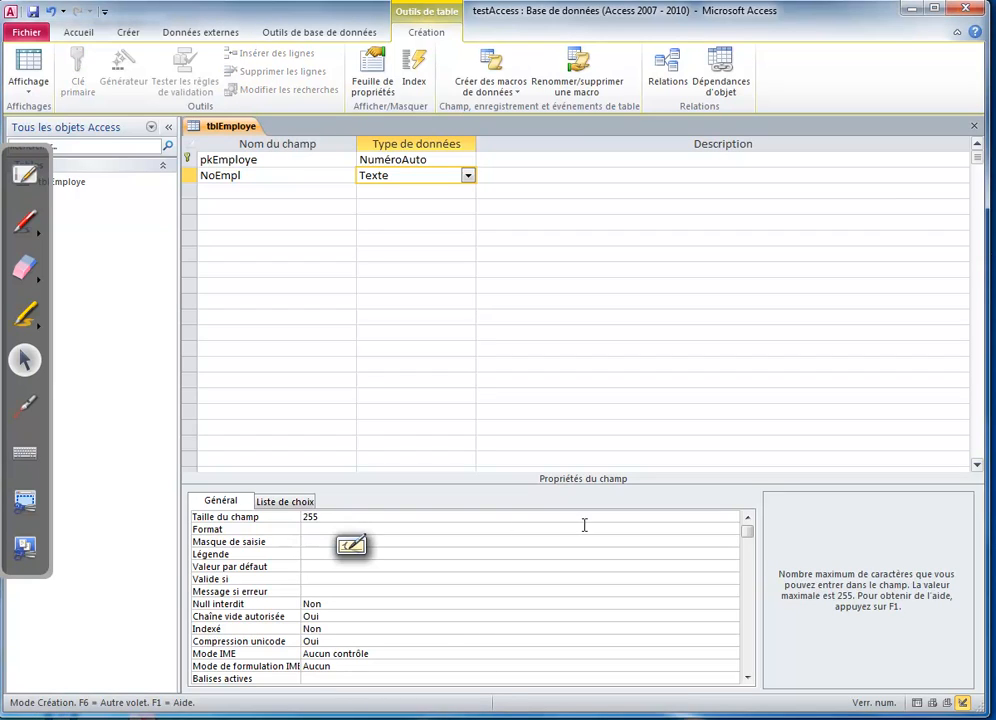
click(720, 518)
drag(325, 517, 280, 522)
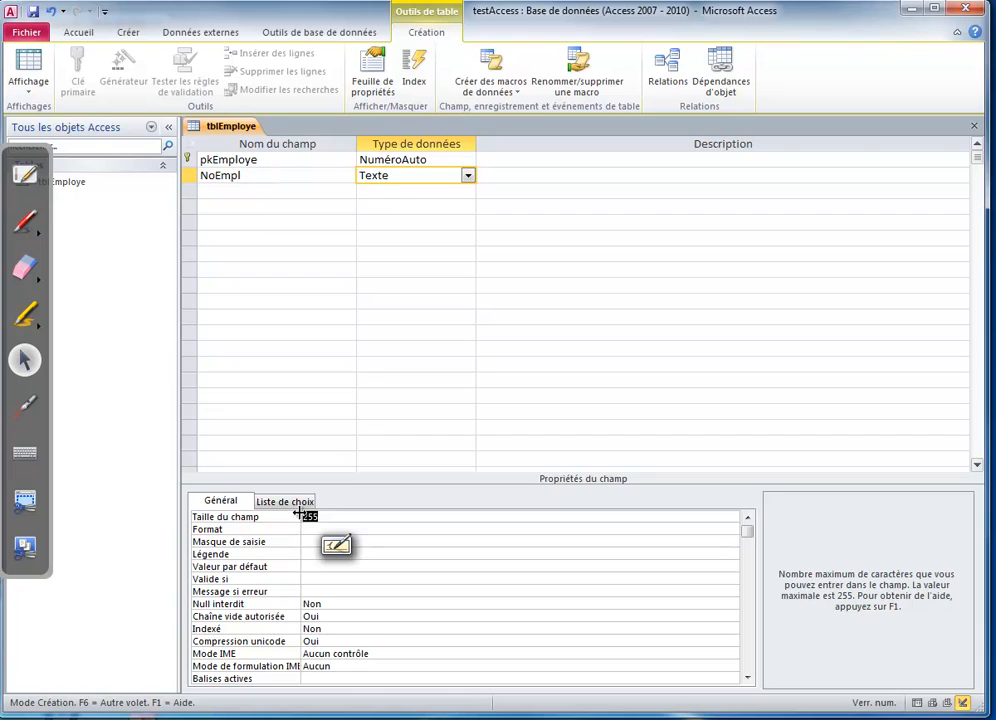
text(4)
Check the Format, Légende and Masque de saisie properties of the NoEmpl field
click(332, 530)
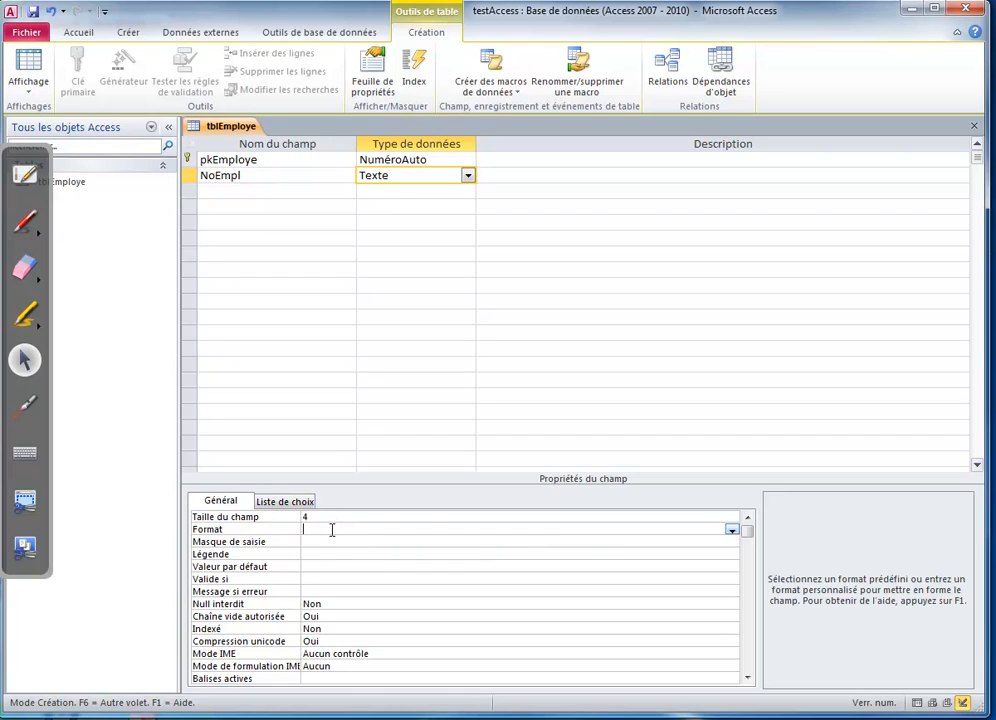
click(731, 531)
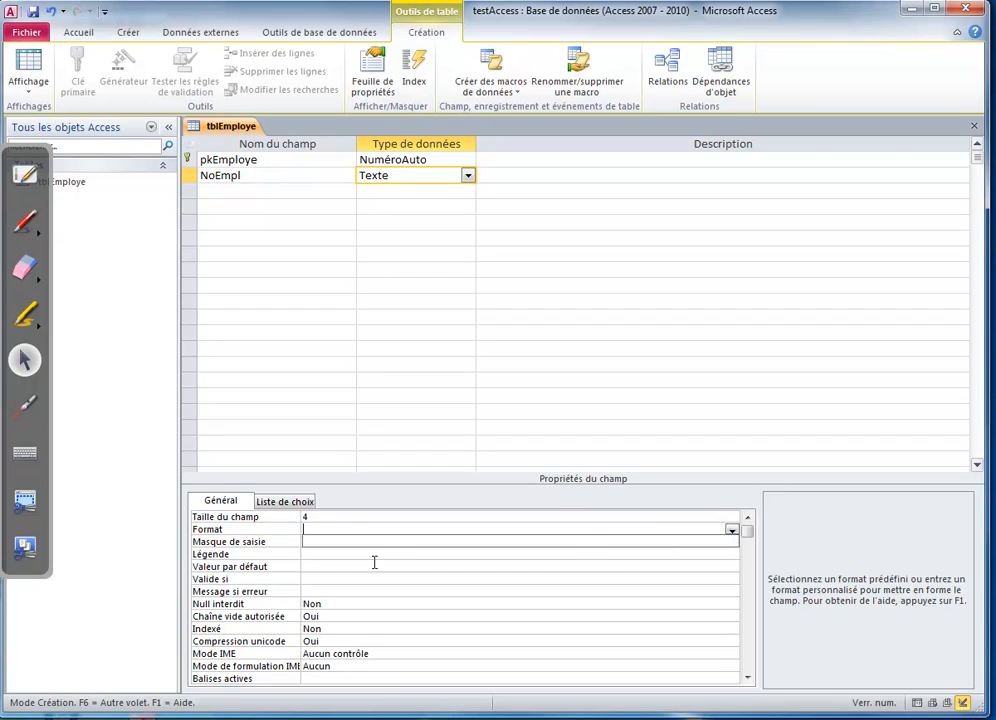
click(313, 555)
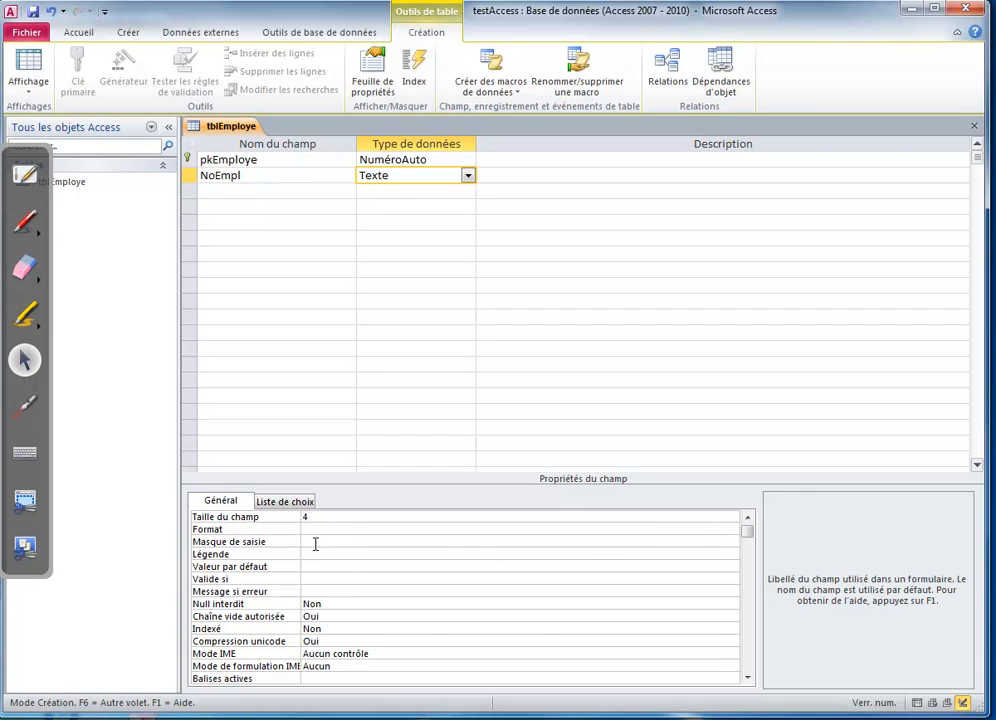
click(316, 541)
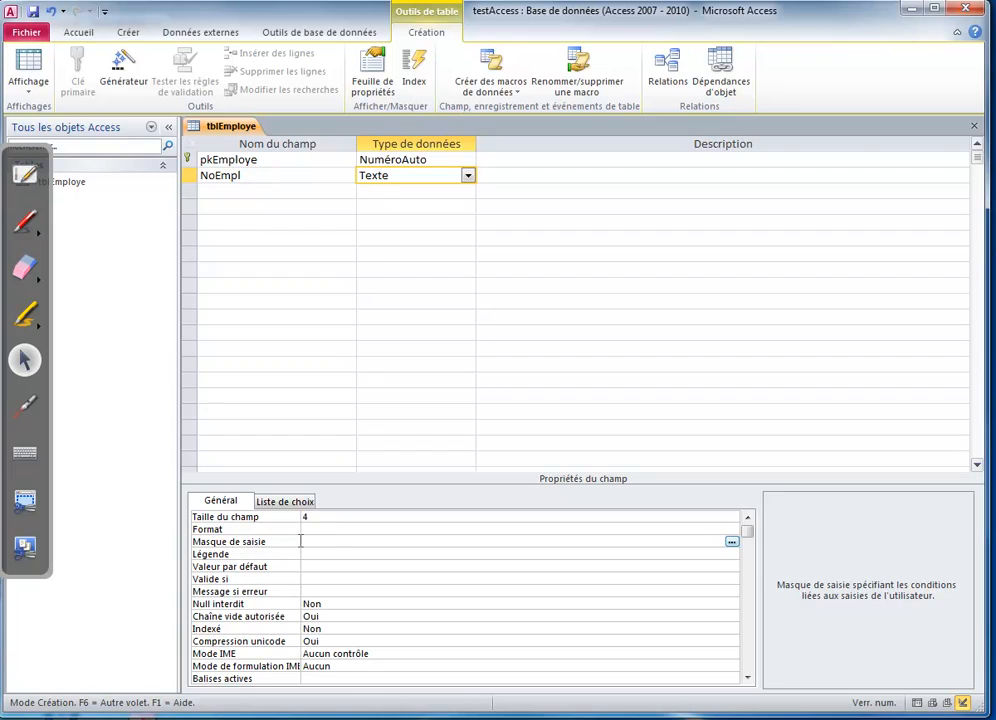
Handwrite "Masque" over the empty field rows and sketch a small face with a downward arrow beside it
click(25, 220)
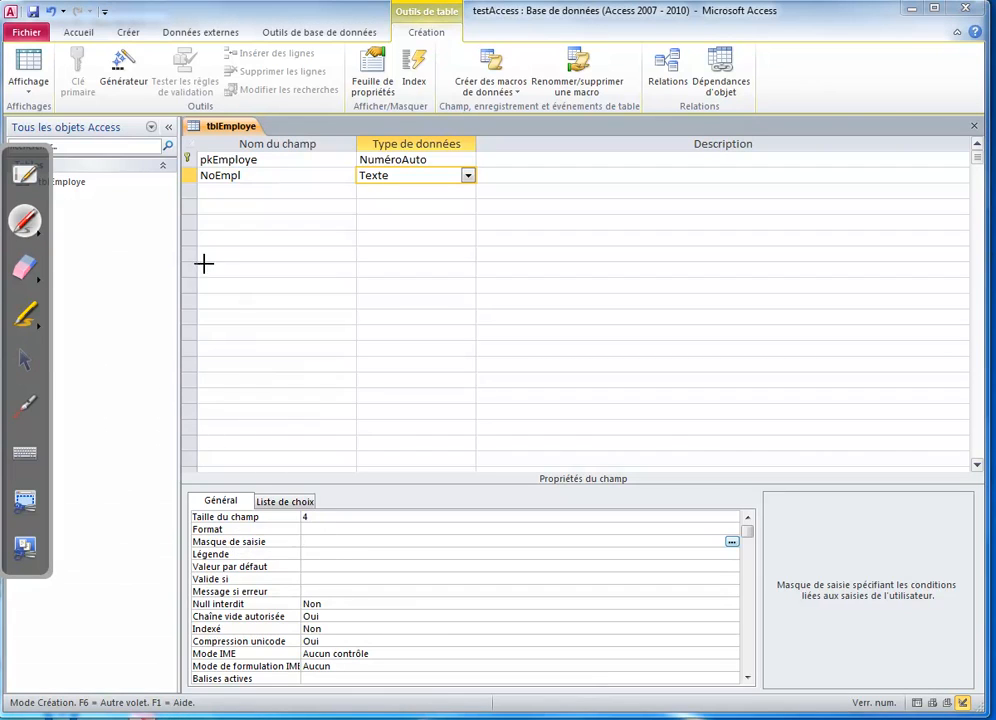
mouse_move(231, 296)
mouse_down()
mouse_move(238, 331)
mouse_move(316, 282)
mouse_move(360, 287)
mouse_move(441, 266)
mouse_up()
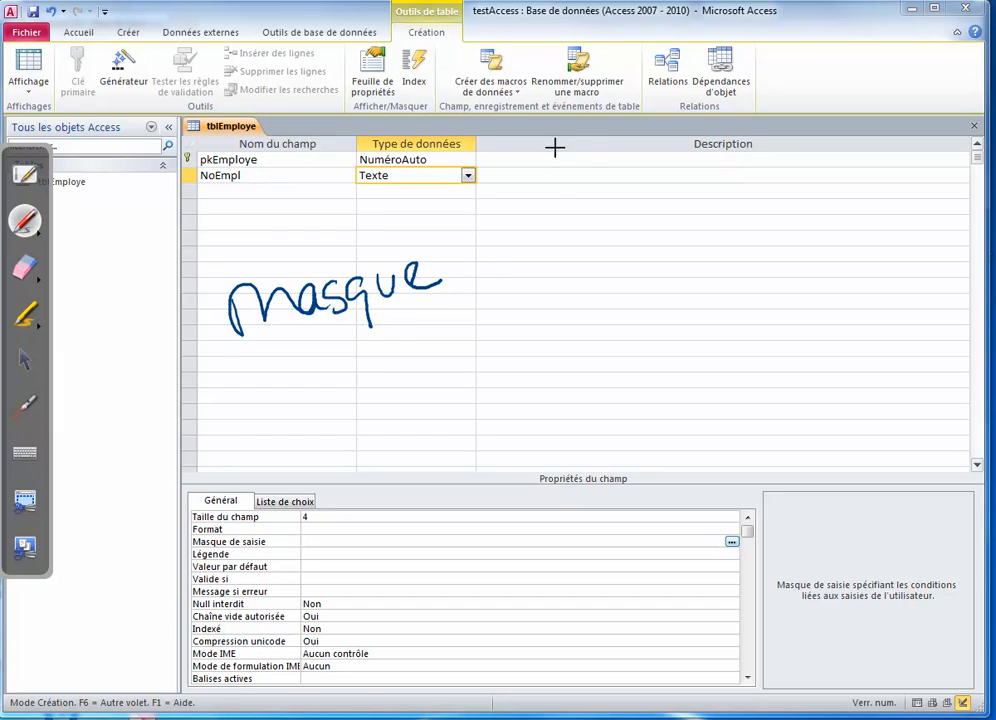
mouse_move(584, 132)
mouse_down()
mouse_move(578, 138)
mouse_move(590, 138)
mouse_up()
drag(624, 119, 620, 120)
mouse_move(588, 158)
mouse_down()
mouse_move(621, 162)
mouse_move(626, 150)
mouse_move(609, 216)
mouse_move(605, 209)
mouse_up()
Draw a box with five underscored slots below the arrow and fill them with A A 1 2 3
mouse_move(533, 249)
mouse_down()
mouse_move(538, 290)
mouse_move(796, 216)
mouse_move(541, 298)
mouse_move(586, 279)
mouse_up()
drag(608, 276, 746, 252)
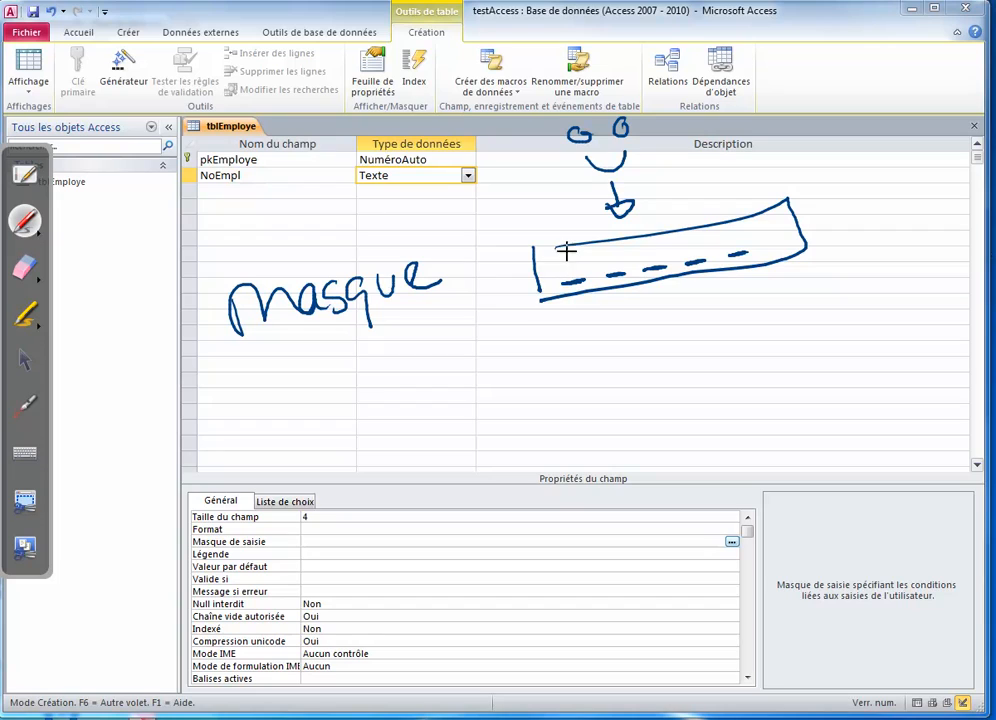
mouse_move(565, 255)
mouse_down()
mouse_move(652, 268)
mouse_move(700, 250)
mouse_move(706, 262)
mouse_move(744, 242)
mouse_move(736, 258)
mouse_up()
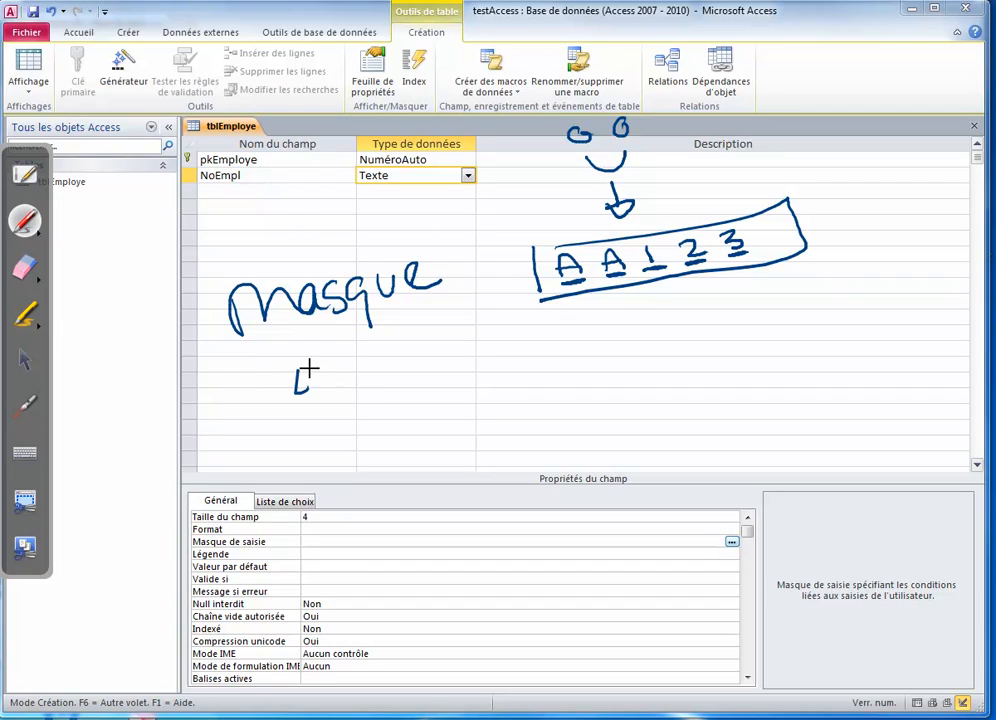
Handwrite "chiffres" below "Masque", with a slashed 0 and a 9 beside it, and draw an arrow from the 0
mouse_move(307, 373)
mouse_down()
mouse_move(367, 385)
mouse_move(378, 362)
mouse_move(398, 356)
mouse_move(408, 372)
mouse_move(421, 369)
mouse_up()
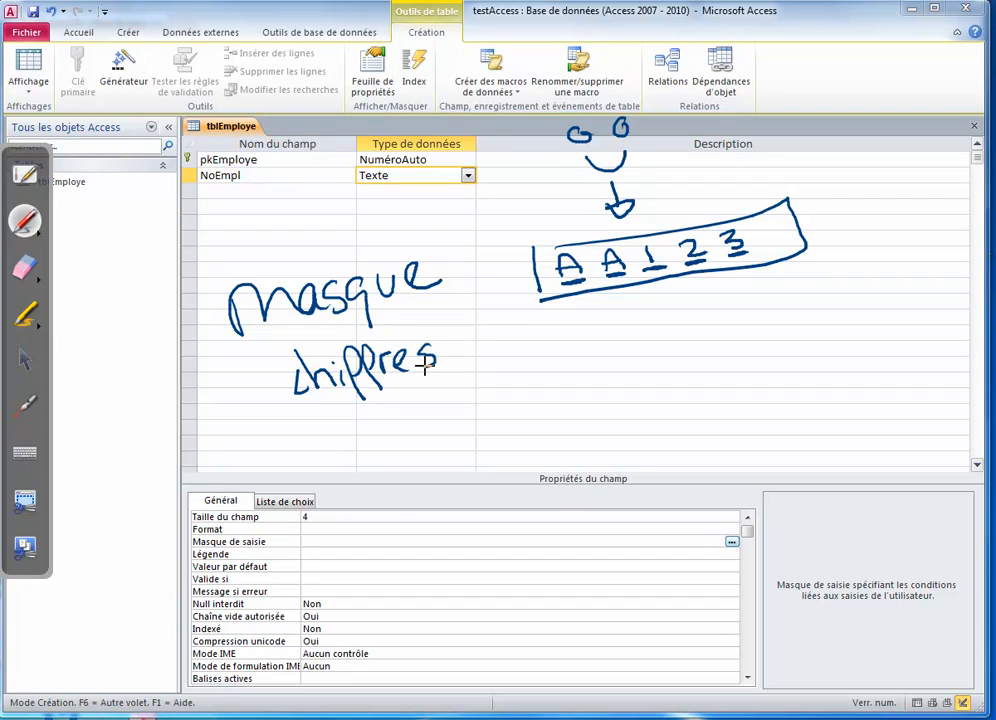
mouse_move(521, 329)
mouse_down()
mouse_move(527, 340)
mouse_move(520, 330)
mouse_up()
mouse_move(531, 384)
mouse_down()
mouse_move(535, 423)
mouse_move(522, 424)
mouse_up()
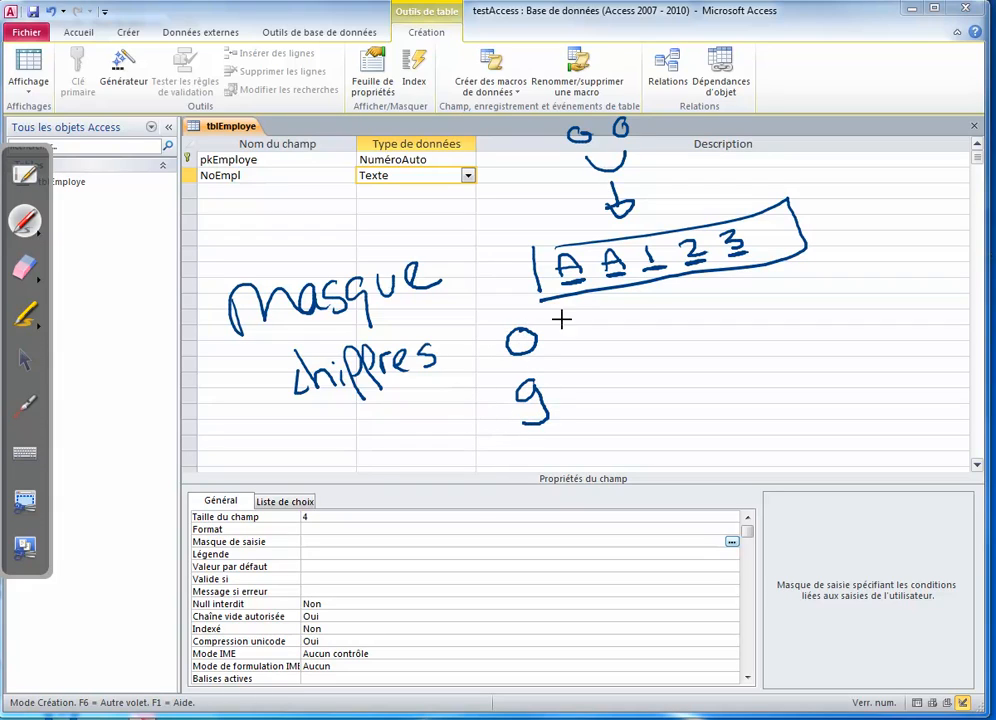
drag(573, 329, 614, 322)
drag(499, 326, 548, 354)
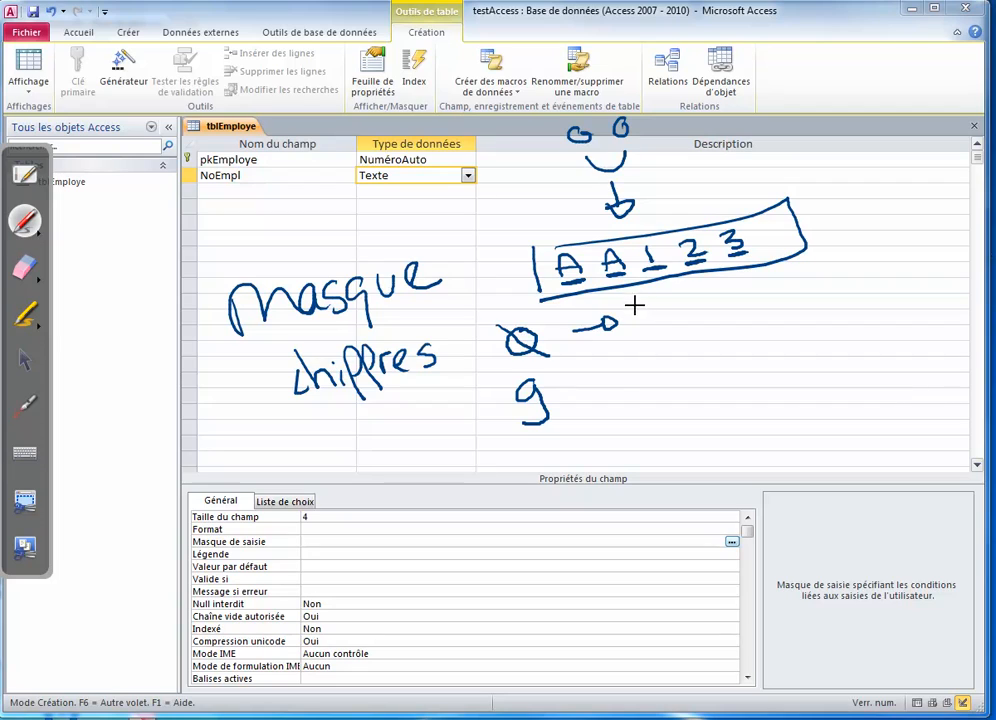
Handwrite "chiffres obligatoires" after the 0's arrow, and an arrow with "chiffres facult." after the 9
mouse_move(666, 308)
mouse_down()
mouse_move(732, 318)
mouse_move(780, 287)
mouse_move(779, 310)
mouse_up()
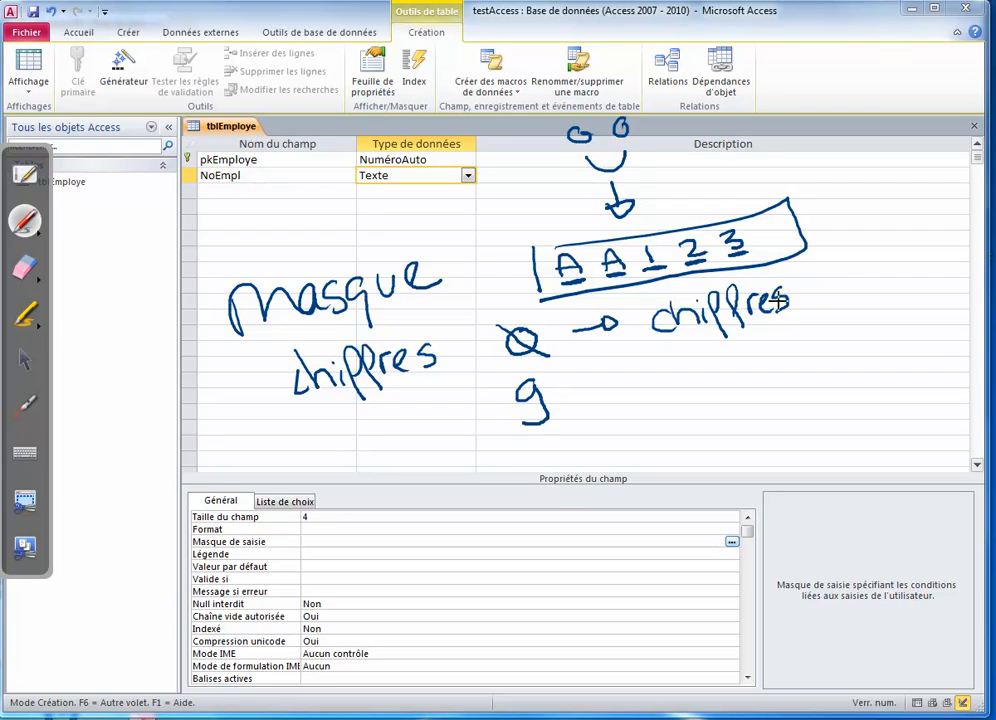
mouse_move(833, 281)
mouse_down()
mouse_move(888, 278)
mouse_move(897, 258)
mouse_move(925, 268)
mouse_move(972, 245)
mouse_up()
mouse_move(590, 391)
mouse_down()
mouse_move(660, 384)
mouse_move(727, 356)
mouse_move(767, 387)
mouse_move(791, 378)
mouse_up()
drag(840, 343, 945, 300)
click(964, 310)
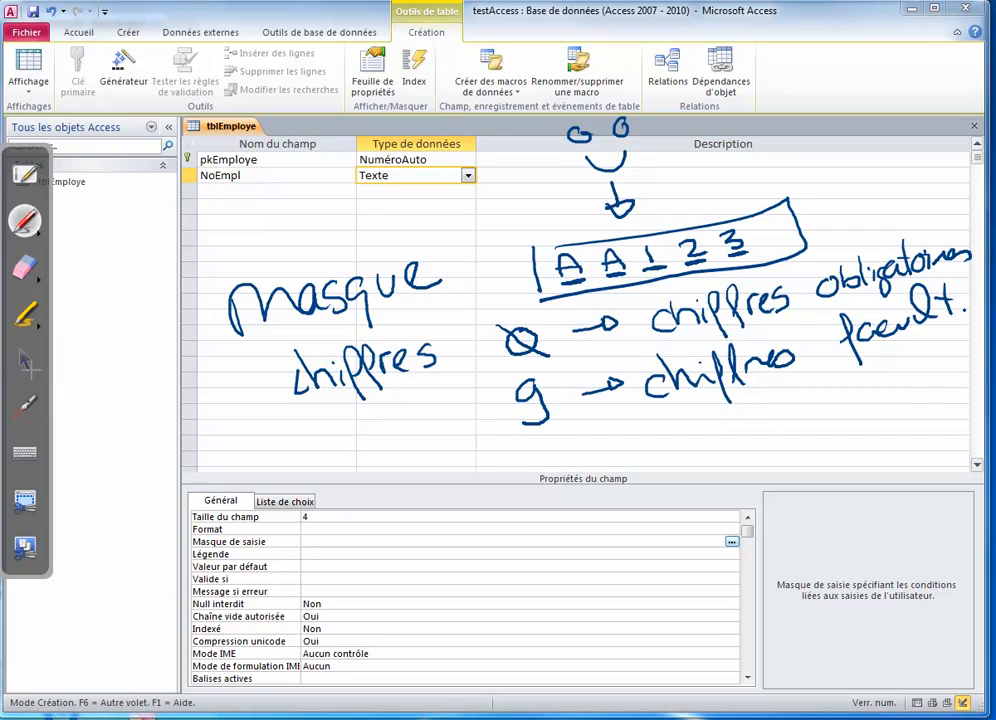
Set the NoEmpl field's input mask (Masque de saisie) to 9999
click(25, 359)
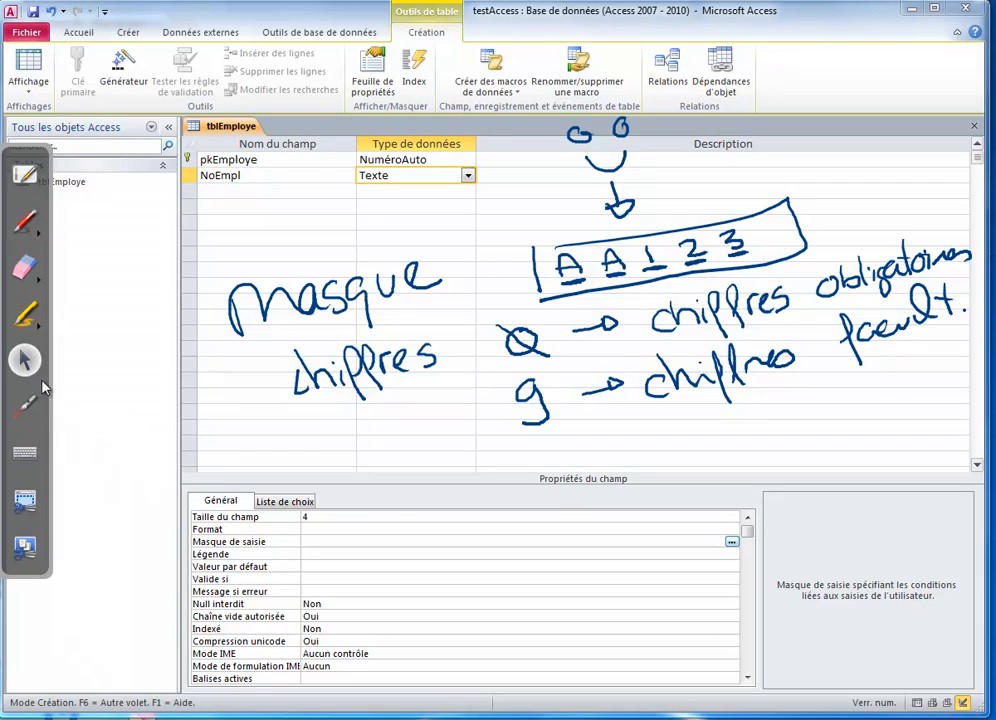
click(325, 540)
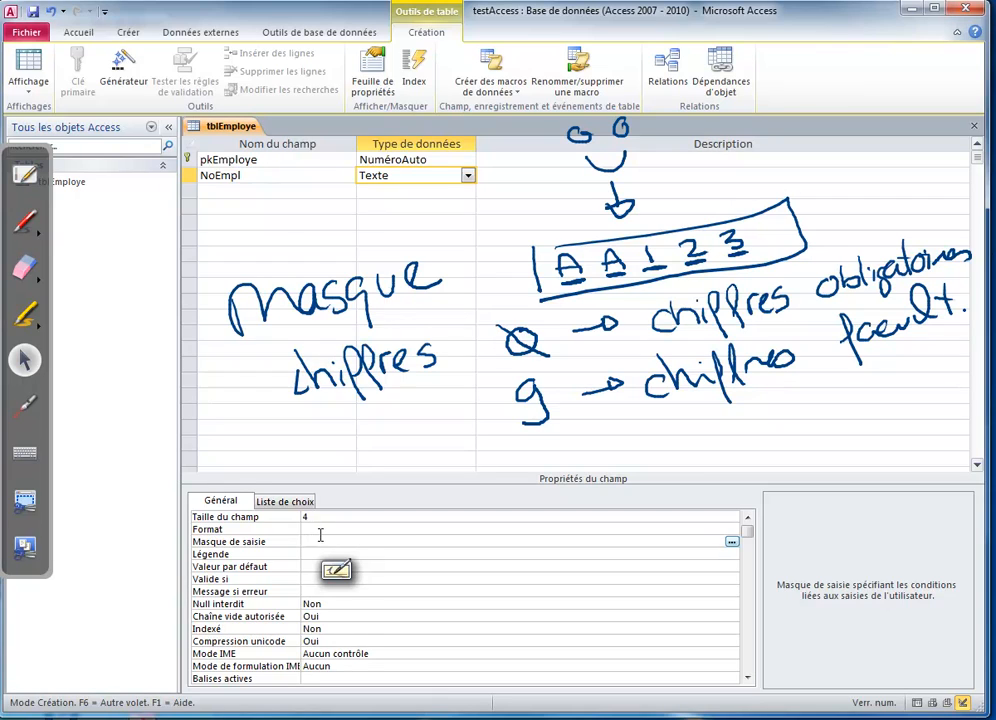
text(9)
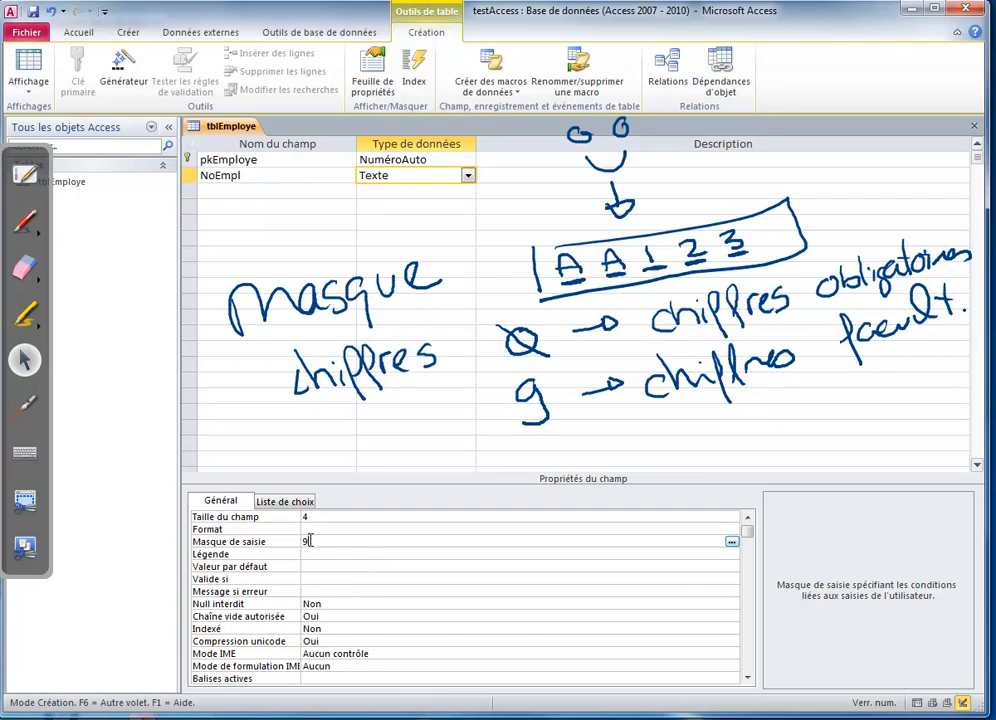
text(999)
key(Return)
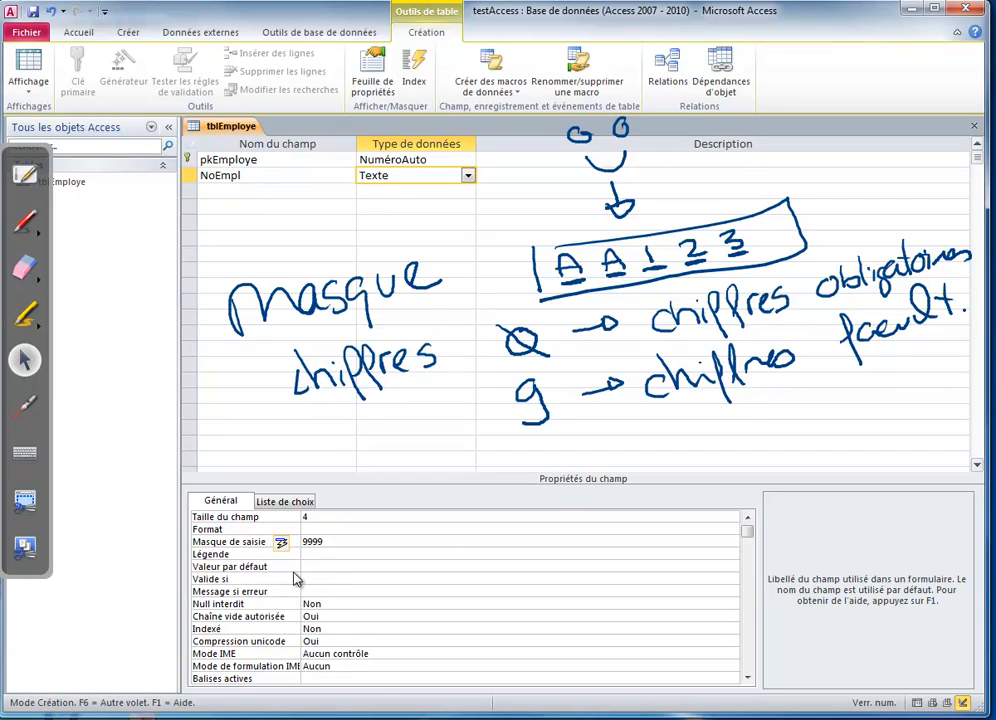
Circle the Légende property in ink and link it with a curved line to the handwritten word "formulaire"
click(26, 222)
mouse_move(231, 541)
mouse_down()
mouse_move(160, 556)
mouse_move(200, 460)
mouse_move(416, 427)
mouse_up()
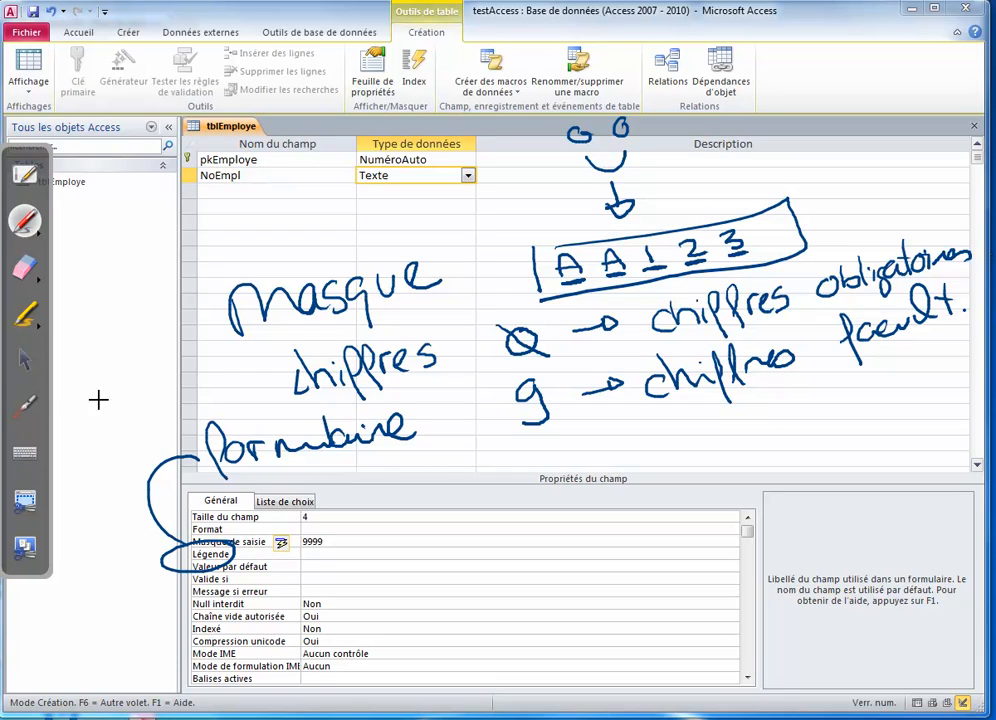
click(25, 360)
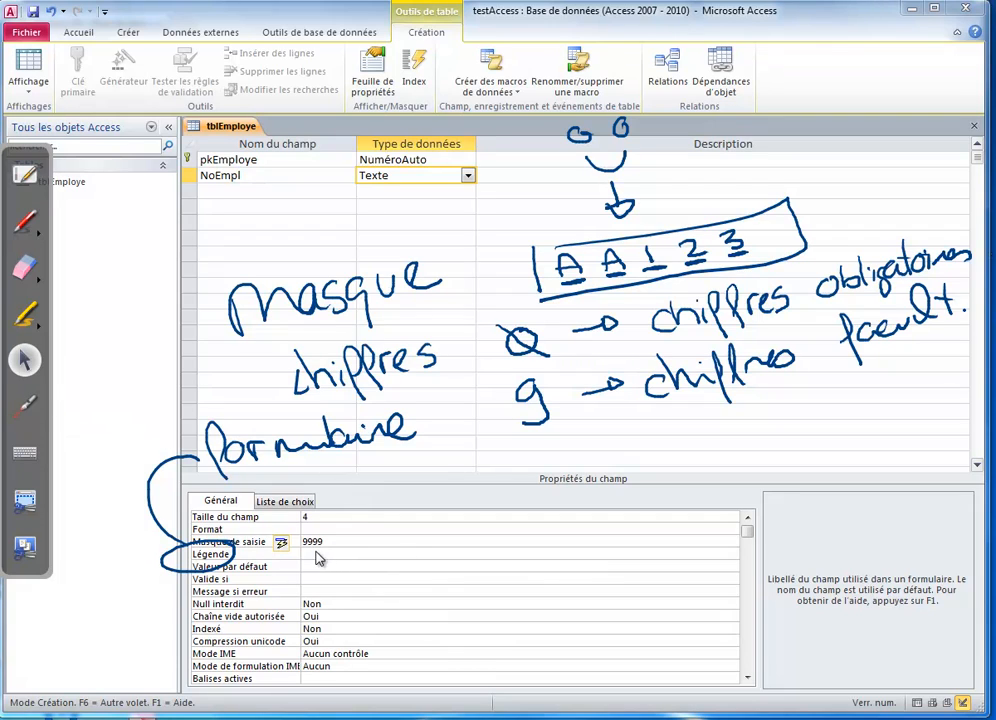
Set the NoEmpl field's caption (Légende) to "Numéro d'employé"
click(335, 555)
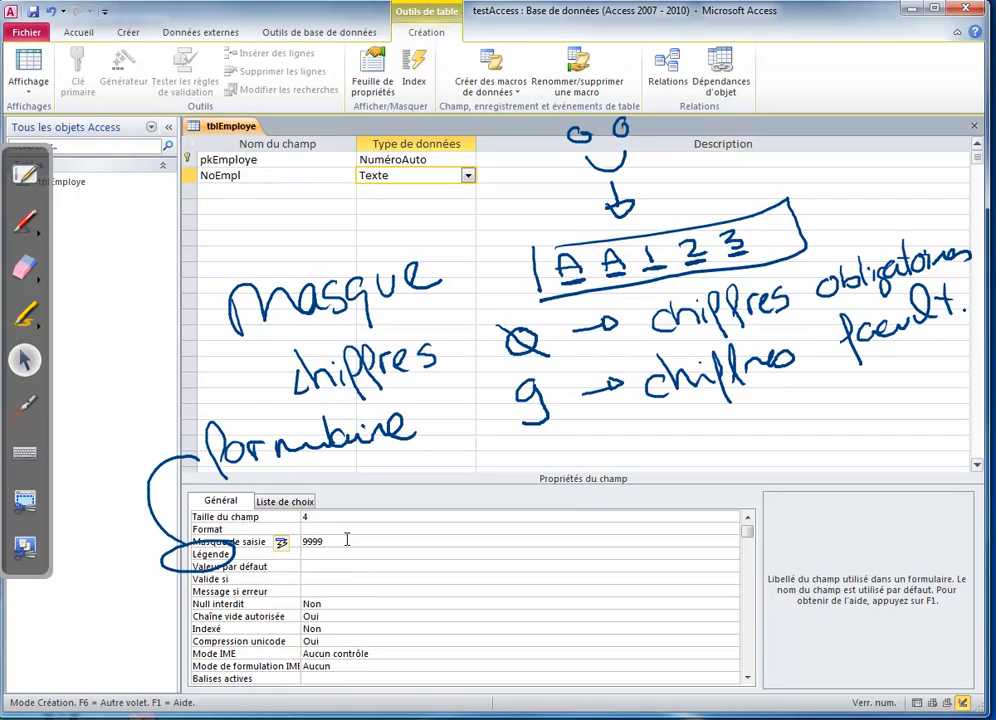
text(NU)
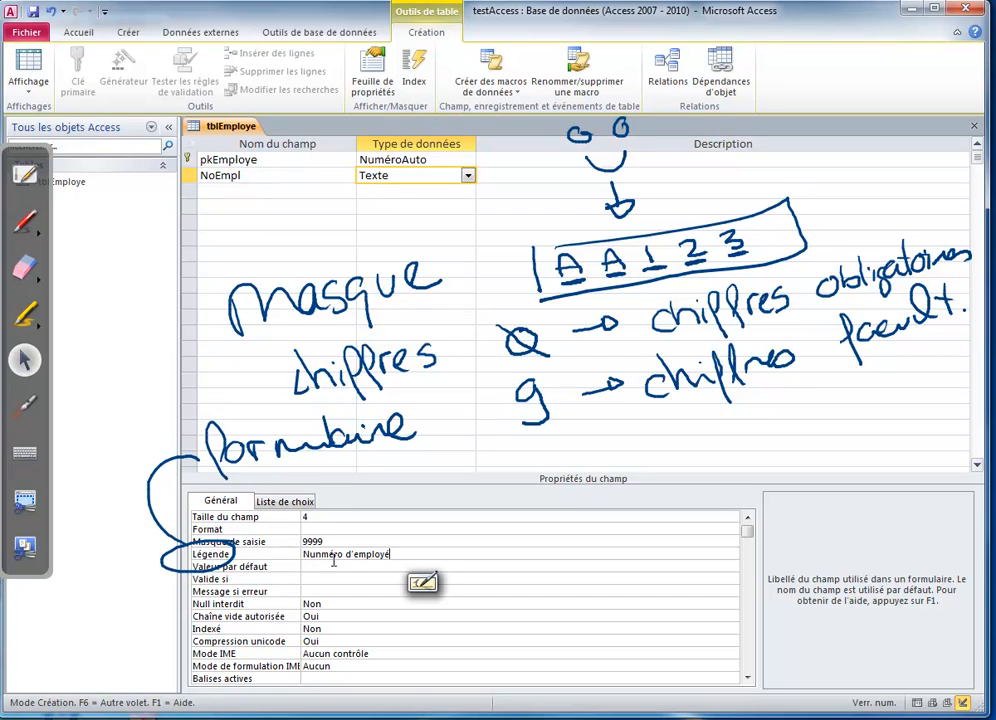
click(320, 554)
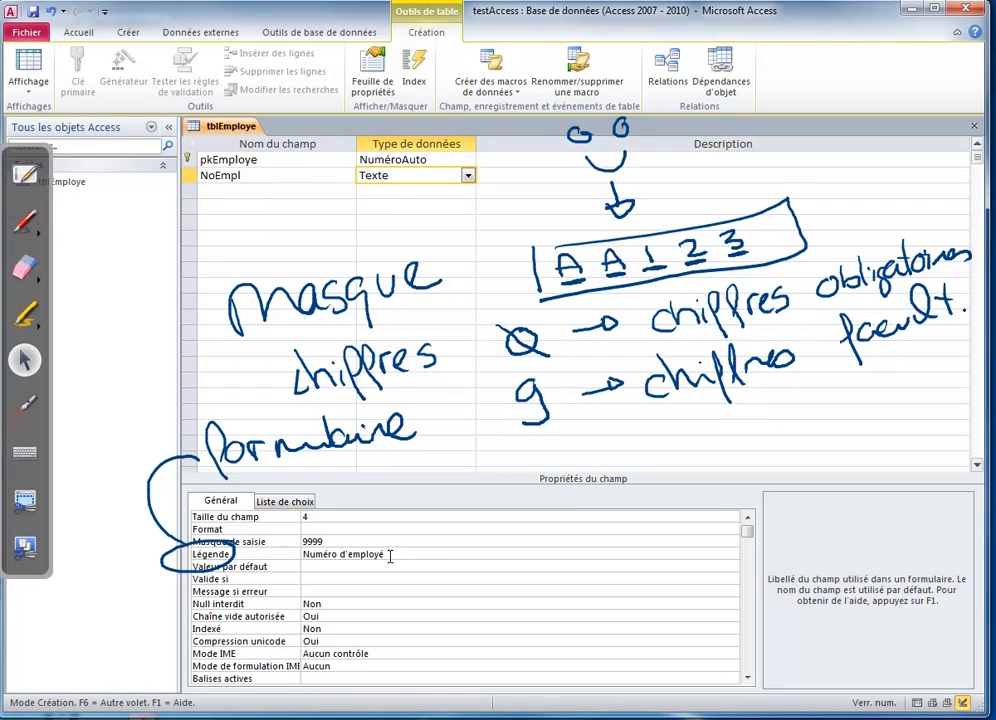
Check the Valeur par défaut and Message si erreur properties of NoEmpl, and set Null interdit to Oui
click(346, 567)
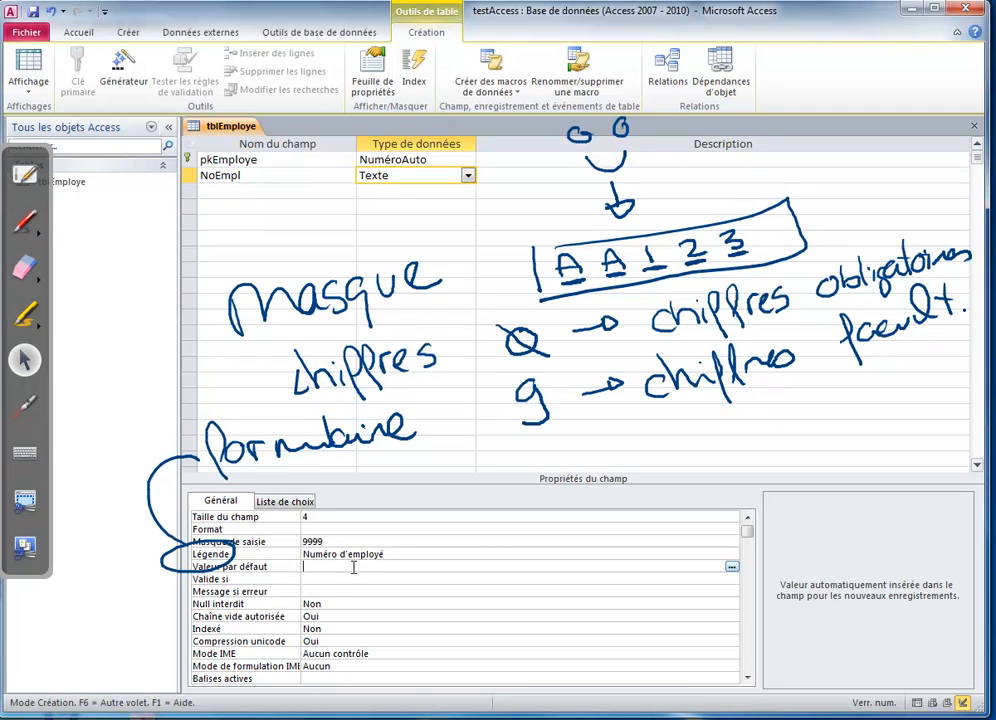
click(324, 592)
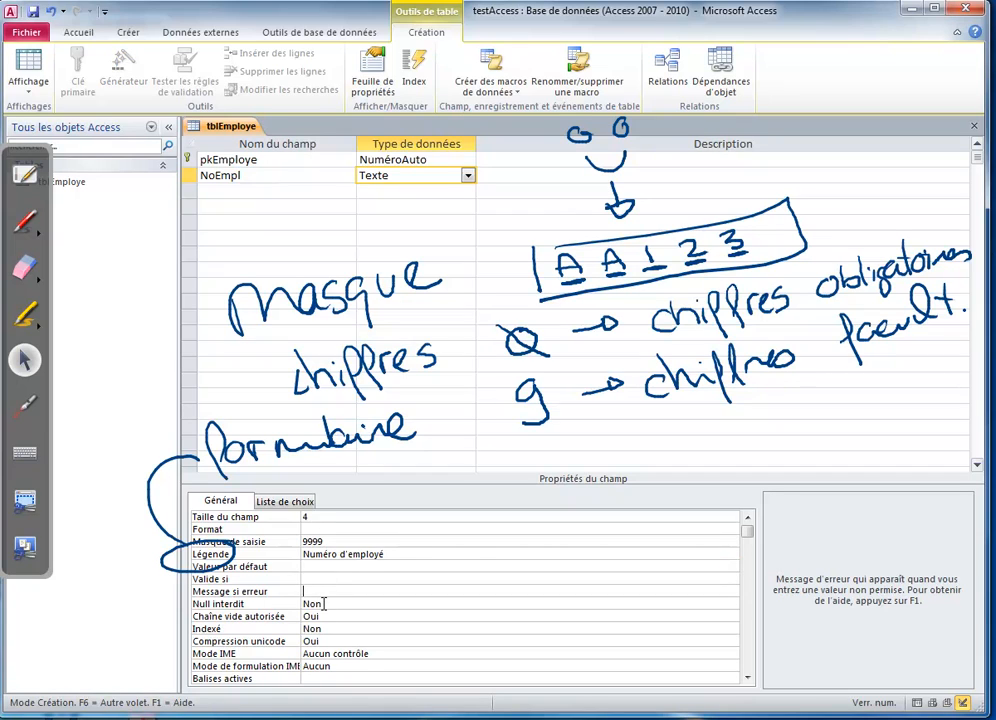
click(326, 604)
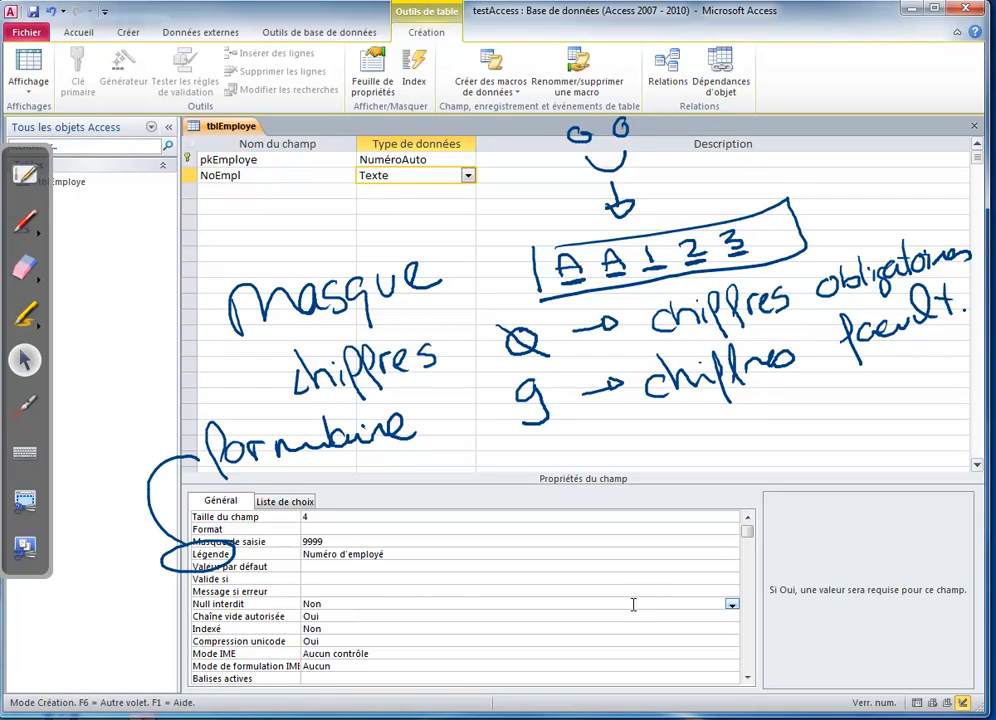
click(732, 604)
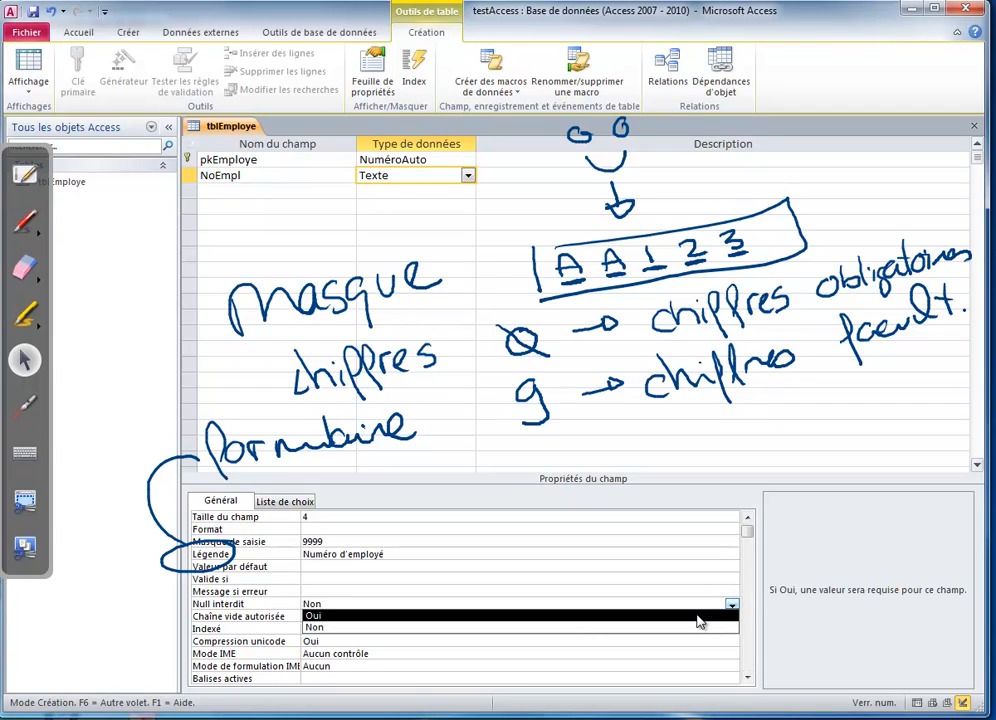
click(698, 617)
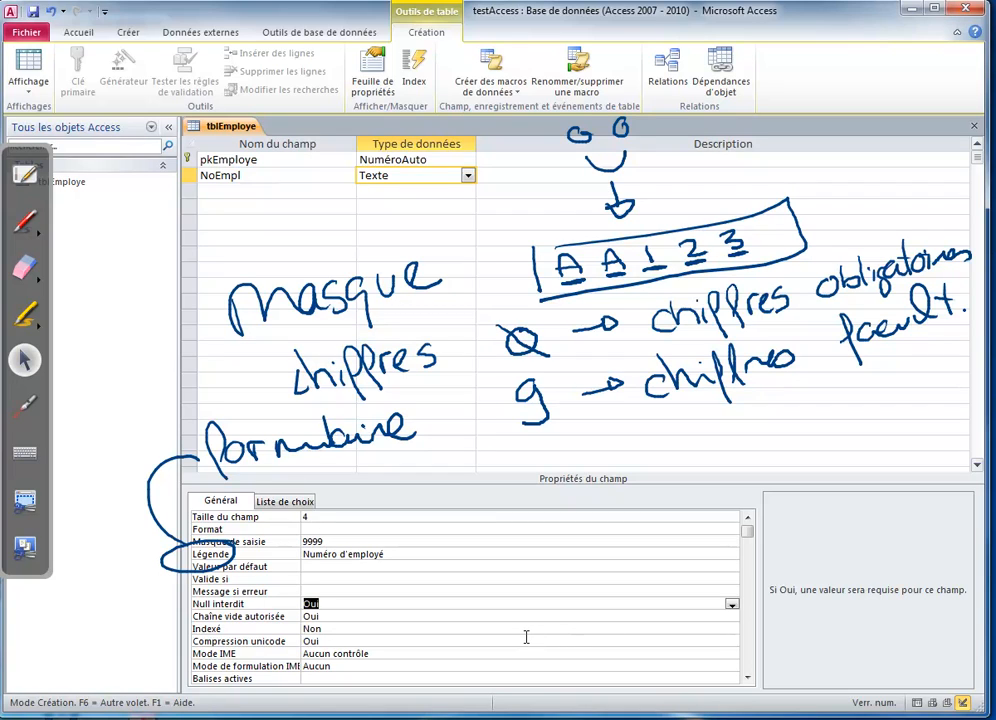
Select the Indexé property of NoEmpl, circle its name in ink and handwrite a short note with "accès" beside it
click(339, 631)
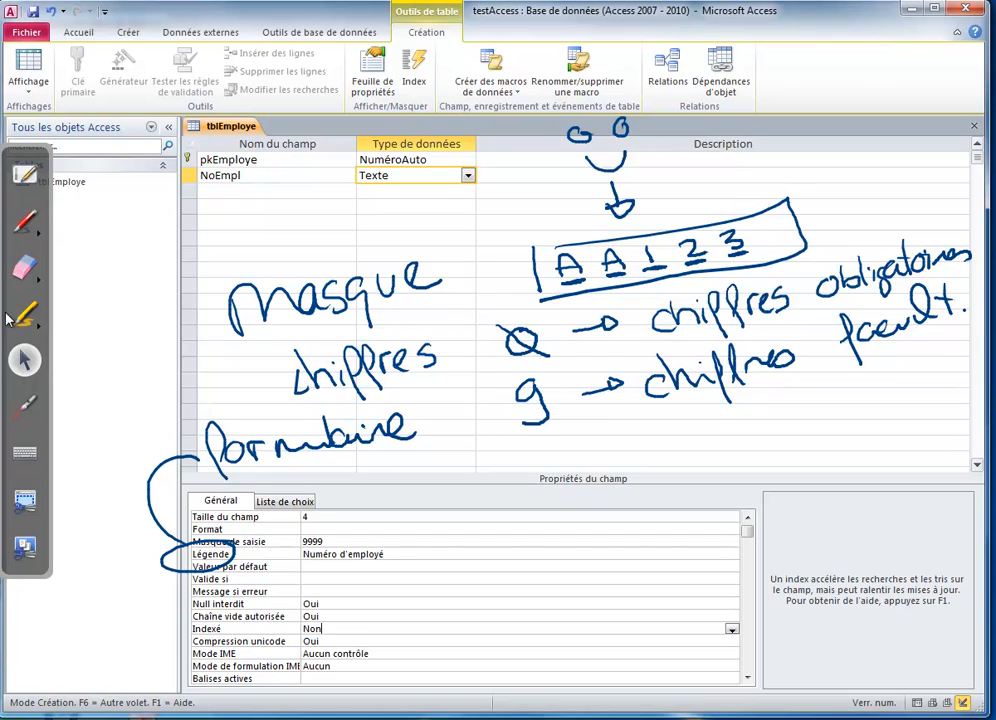
click(22, 215)
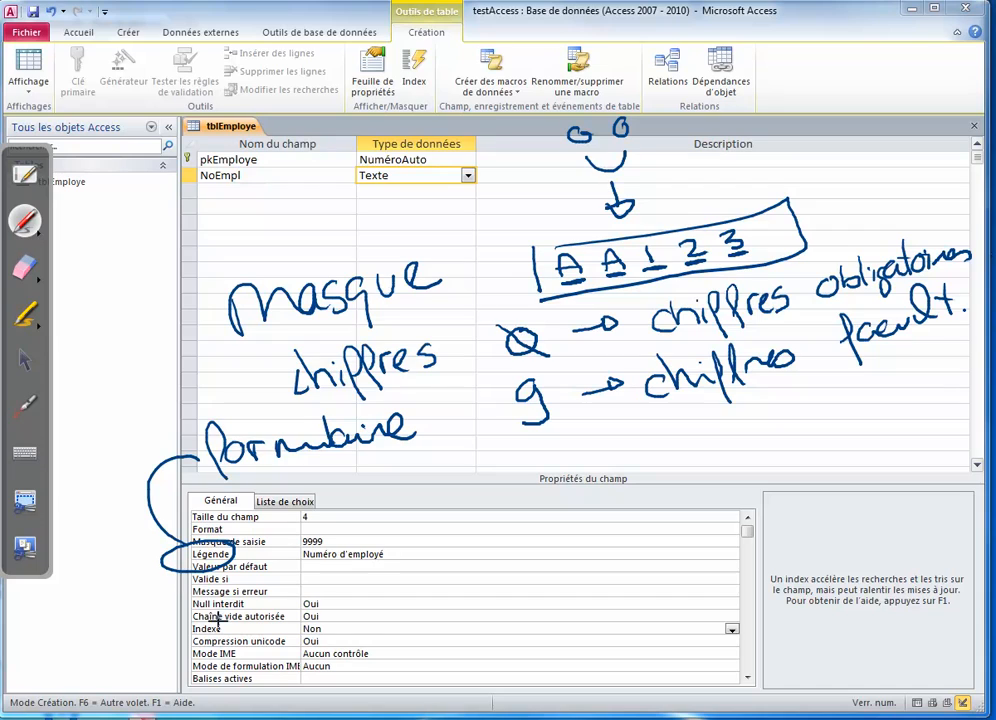
mouse_move(222, 623)
mouse_down()
mouse_move(177, 626)
mouse_move(195, 640)
mouse_move(232, 631)
mouse_move(215, 618)
mouse_up()
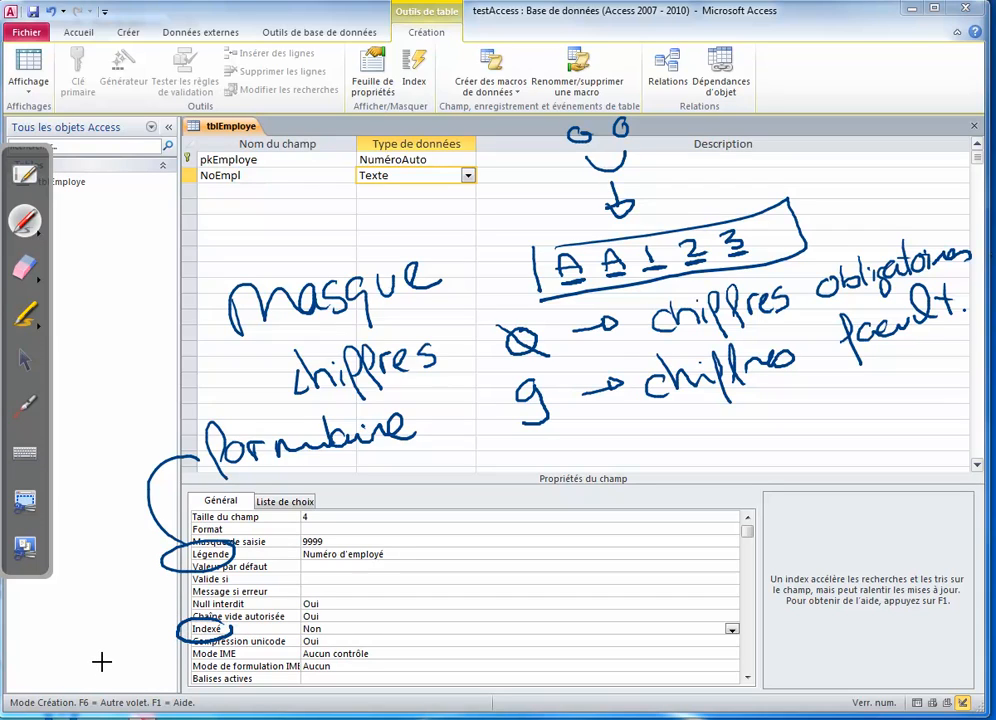
mouse_move(105, 623)
mouse_down()
mouse_move(117, 641)
mouse_move(92, 607)
mouse_move(102, 622)
mouse_move(155, 606)
mouse_move(146, 595)
mouse_up()
mouse_move(133, 588)
mouse_down()
mouse_move(145, 592)
mouse_move(138, 603)
mouse_move(196, 609)
mouse_move(243, 583)
mouse_move(259, 586)
mouse_move(248, 576)
mouse_up()
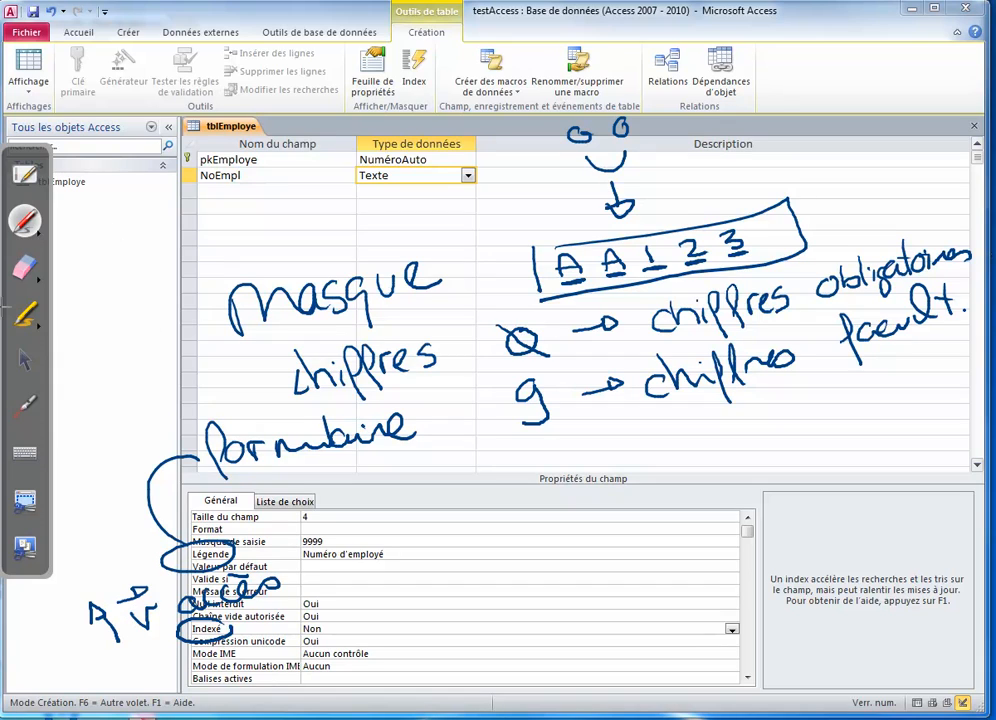
Erase the handwritten annotations and highlight the Taille du champ, Masque de saisie and Légende property names in yellow
click(25, 266)
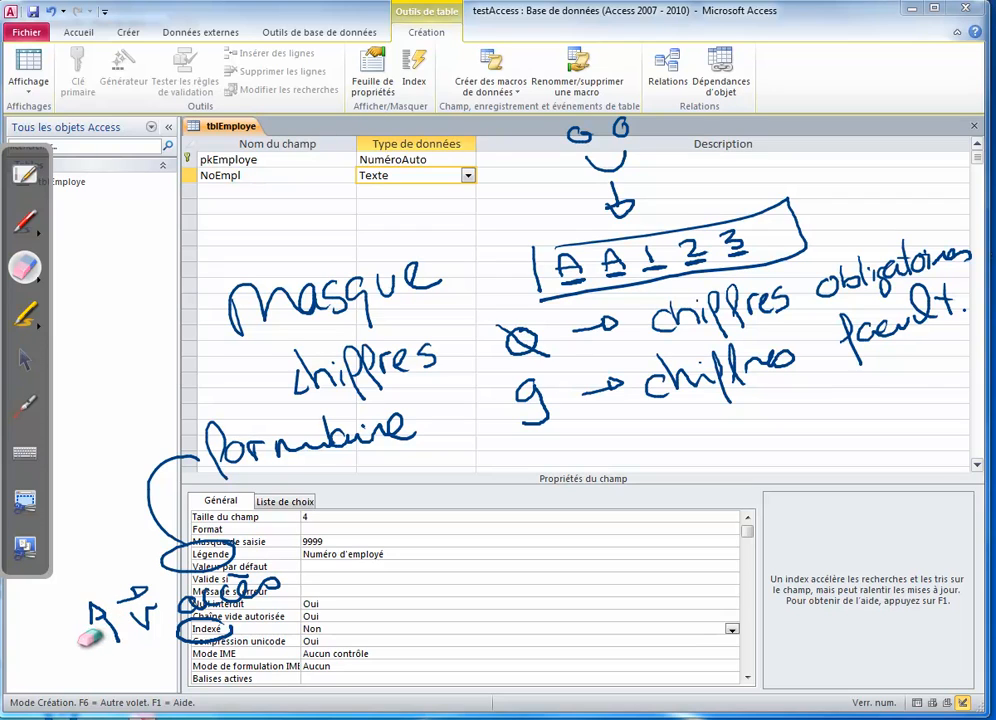
mouse_move(112, 630)
mouse_down()
mouse_move(165, 470)
mouse_move(222, 490)
mouse_move(400, 436)
mouse_move(464, 252)
mouse_move(680, 165)
mouse_move(578, 311)
mouse_move(975, 240)
mouse_move(728, 364)
mouse_move(586, 378)
mouse_up()
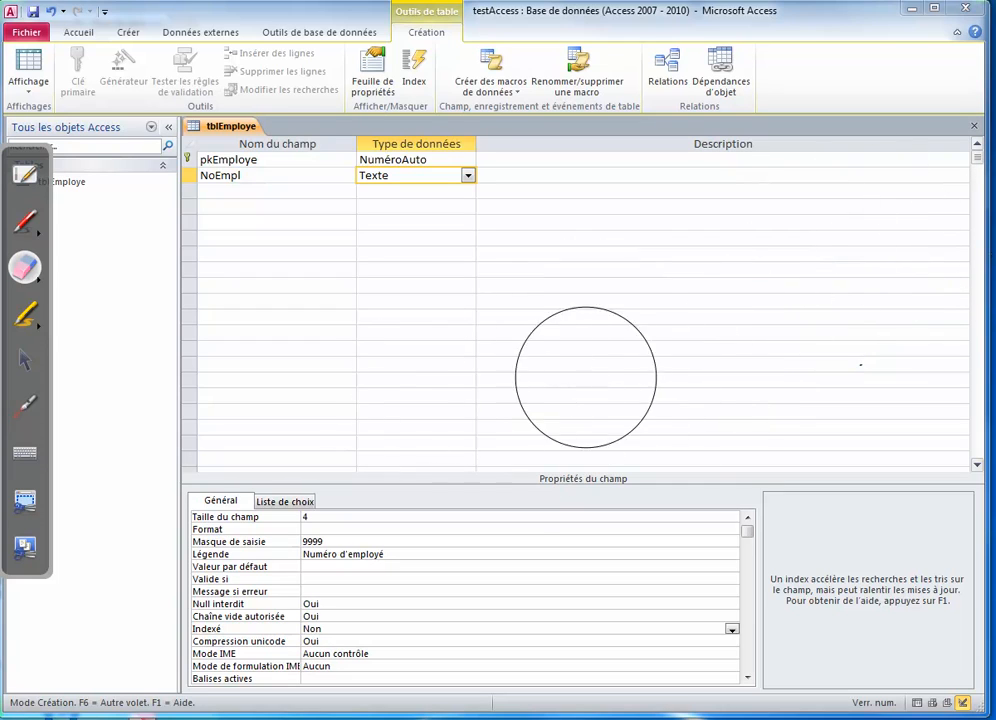
click(25, 315)
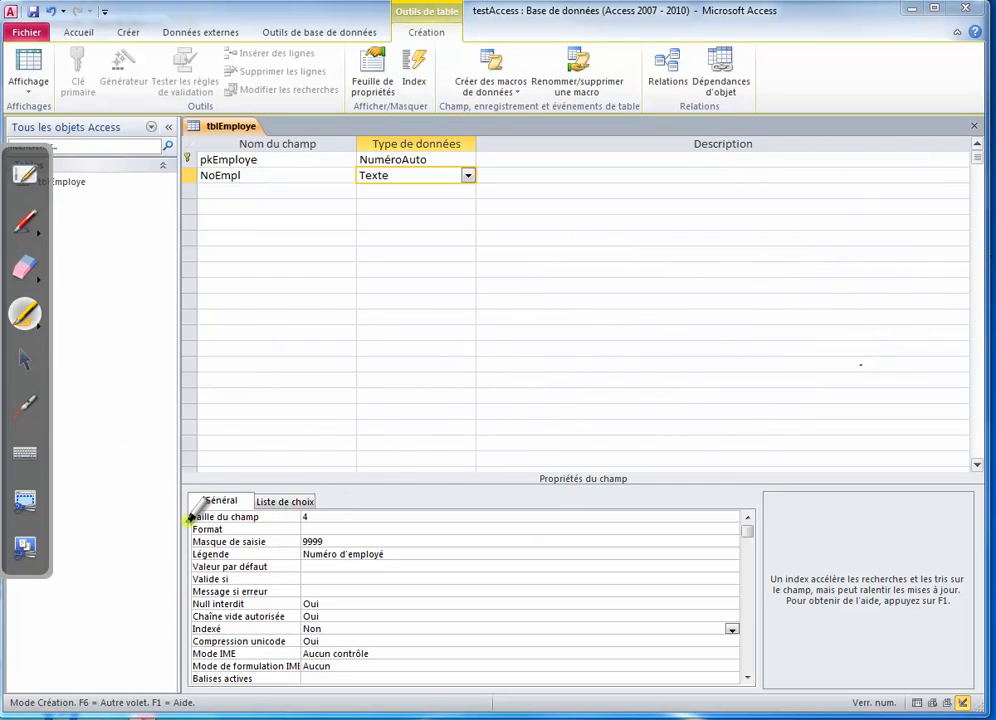
drag(191, 517, 270, 517)
drag(191, 541, 265, 541)
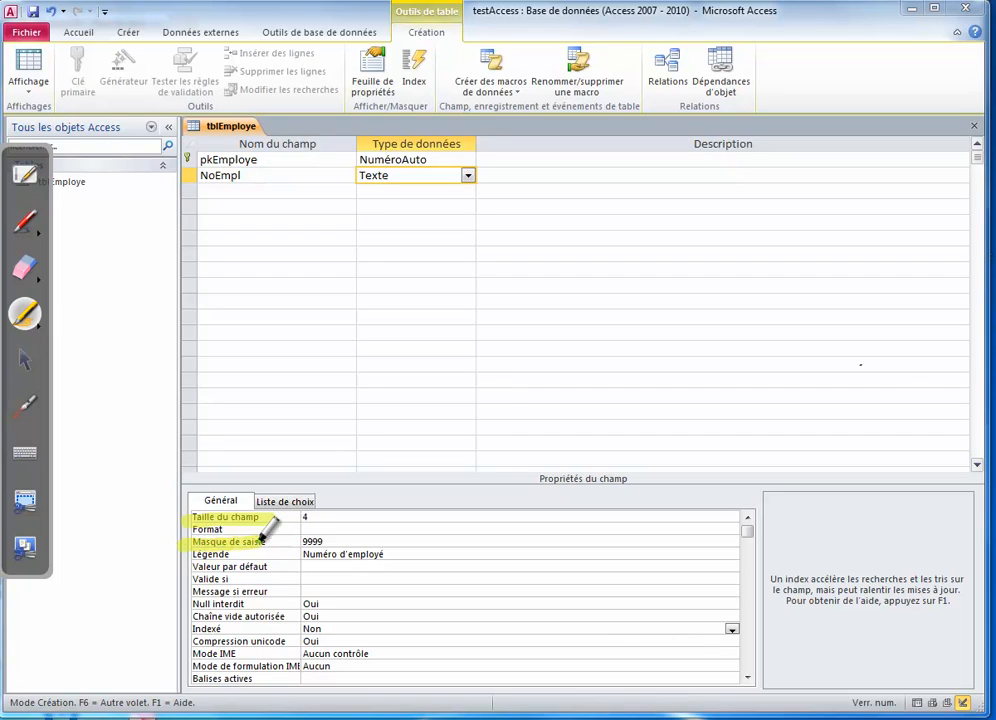
drag(172, 554, 232, 554)
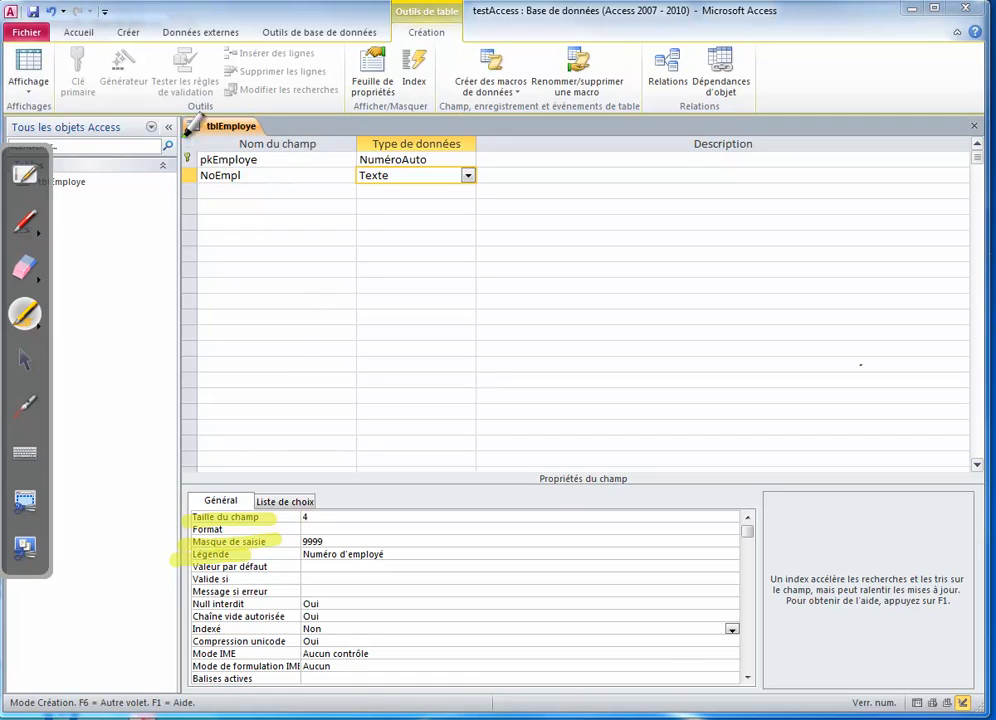
click(16, 370)
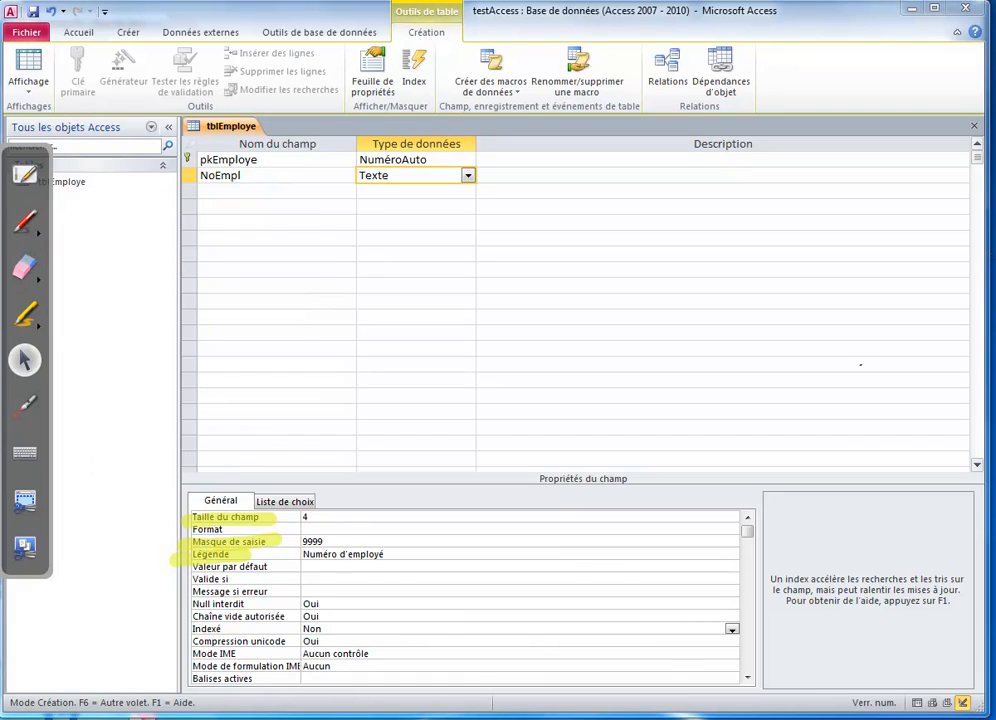
Switch to the Moodle page in the browser, mark the Nom and Prenom headings in the employee table, and return to Access
click(176, 701)
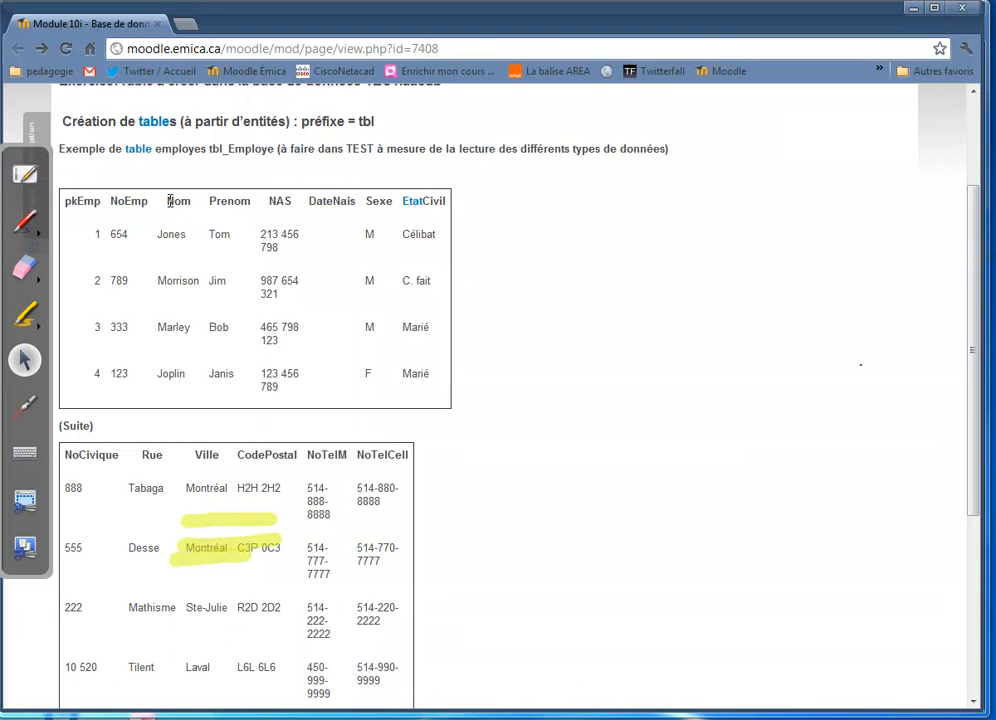
drag(168, 202, 215, 202)
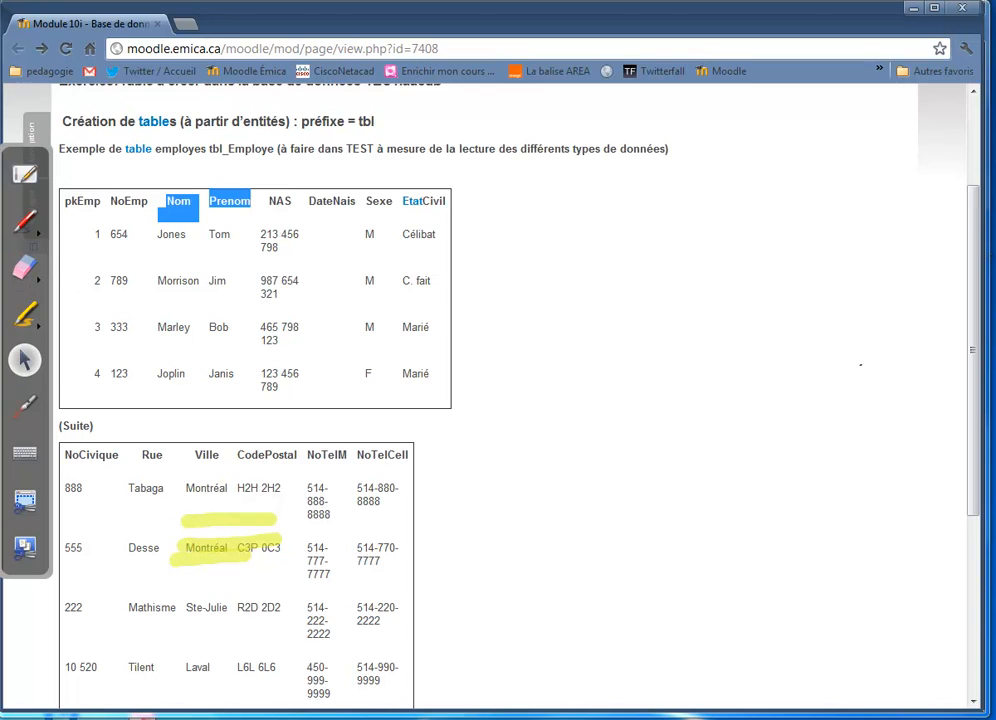
click(381, 717)
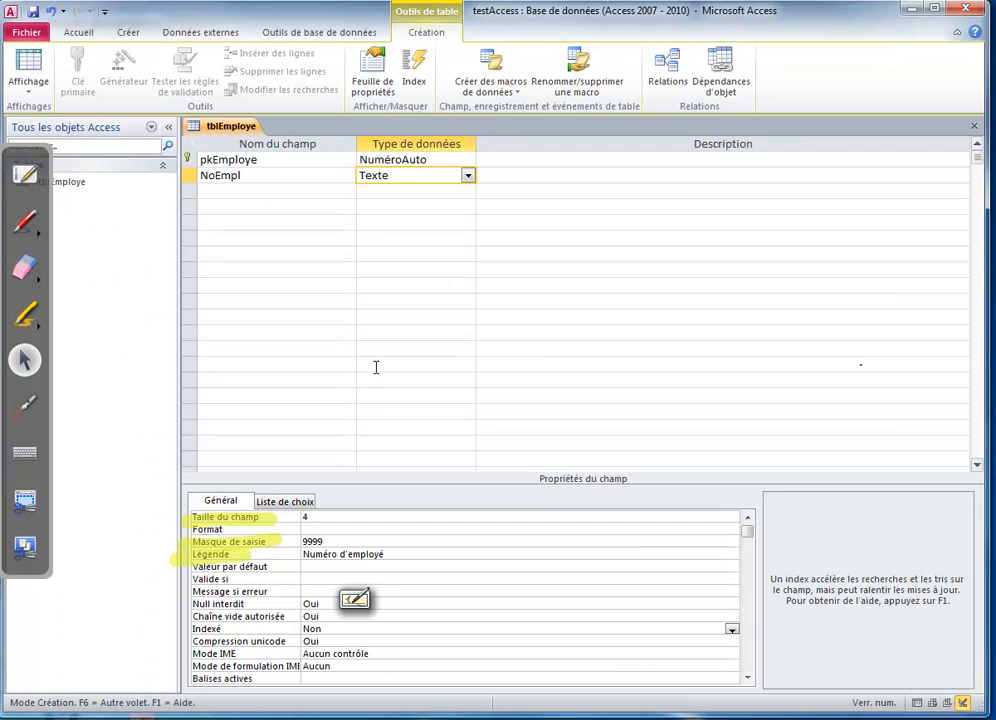
Add a field named Nom of type Texte and set its Taille du champ to 30
click(268, 196)
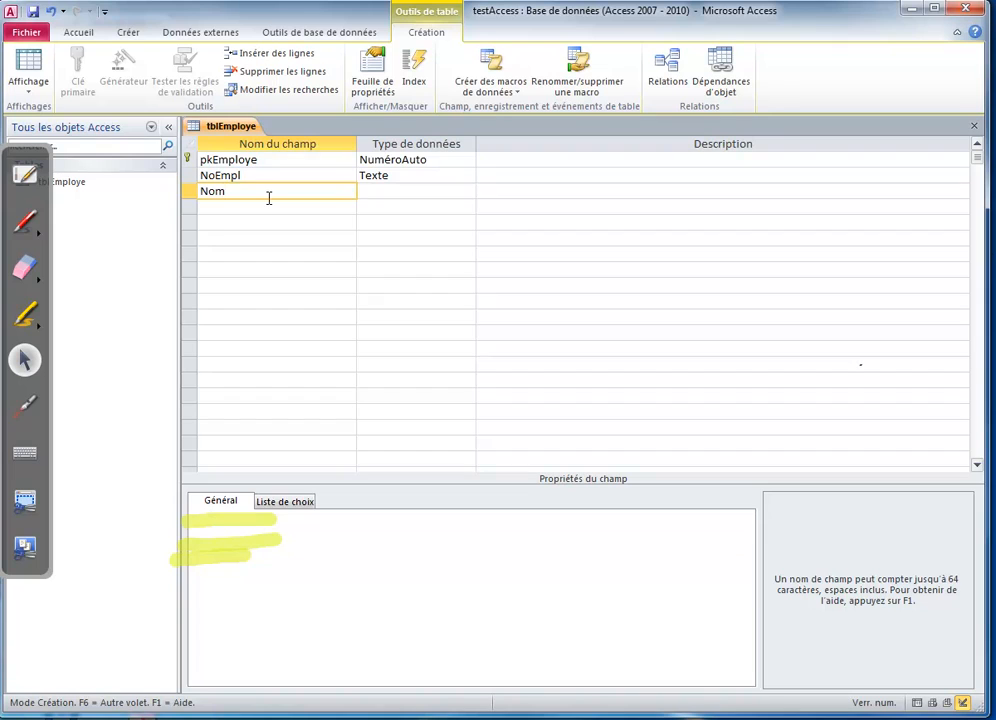
click(446, 194)
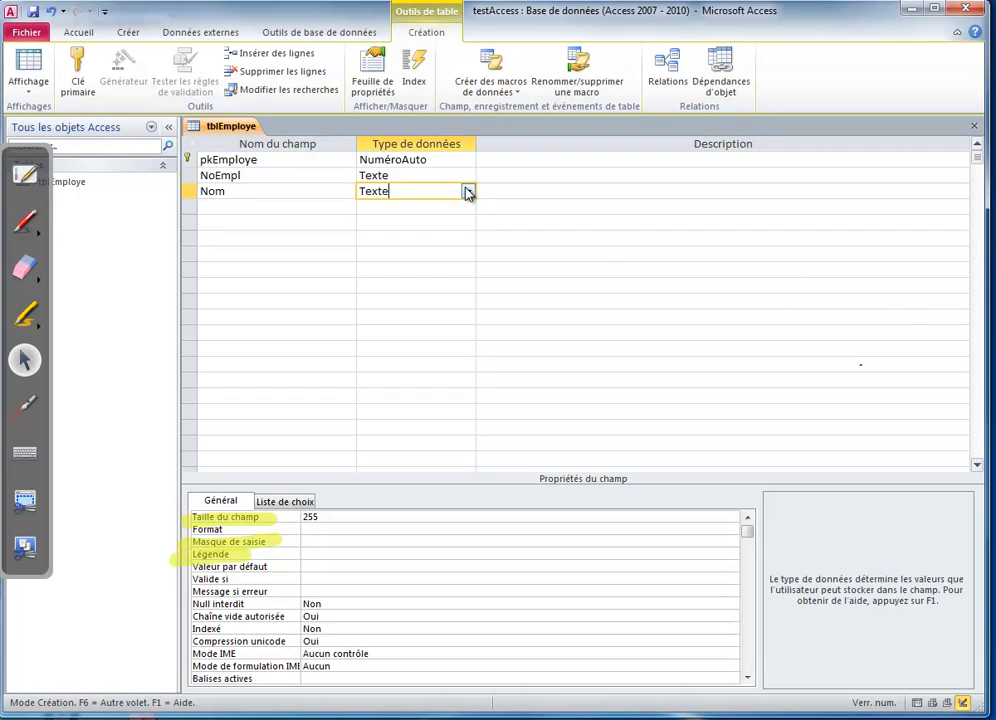
double_click(320, 517)
text(3)
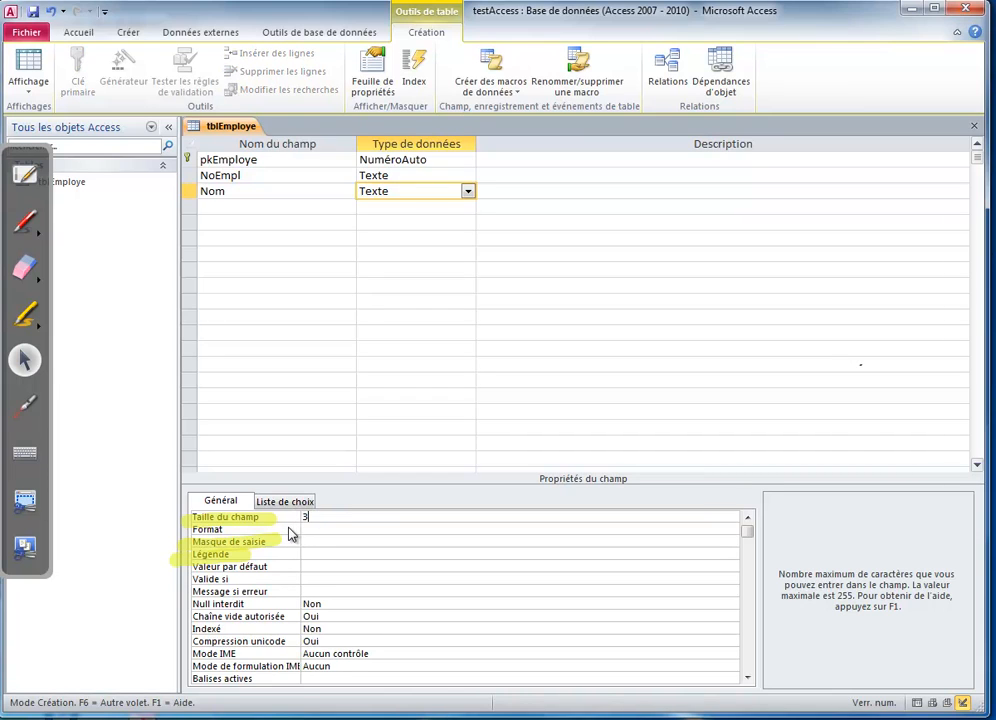
text(0)
Set the Légende of the Nom field to "Nom de famille"
click(321, 529)
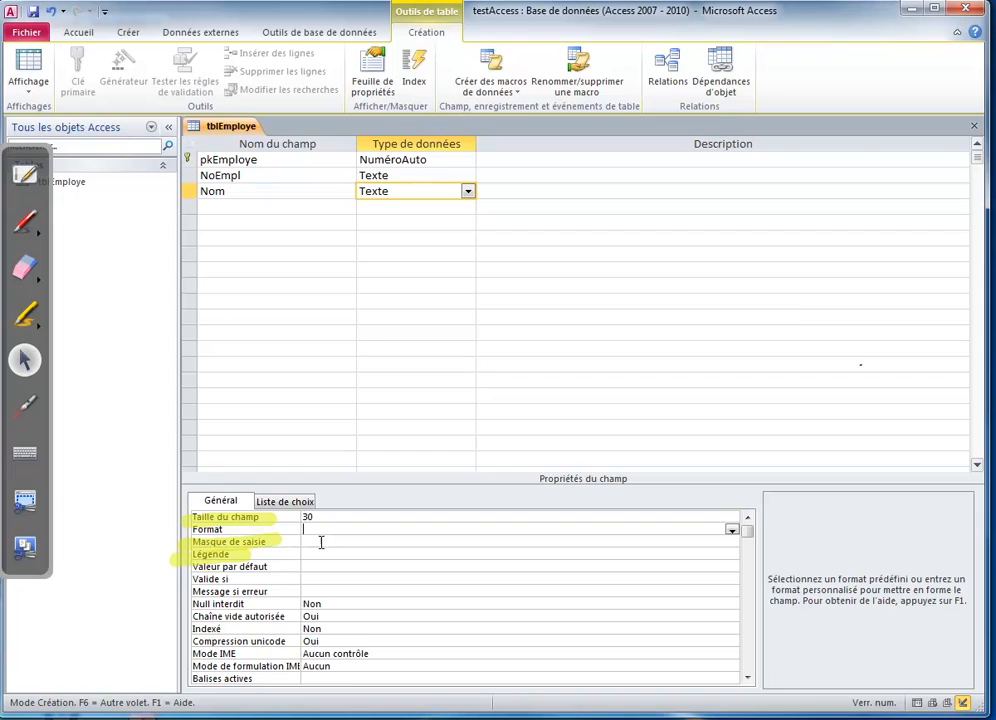
click(321, 541)
click(319, 554)
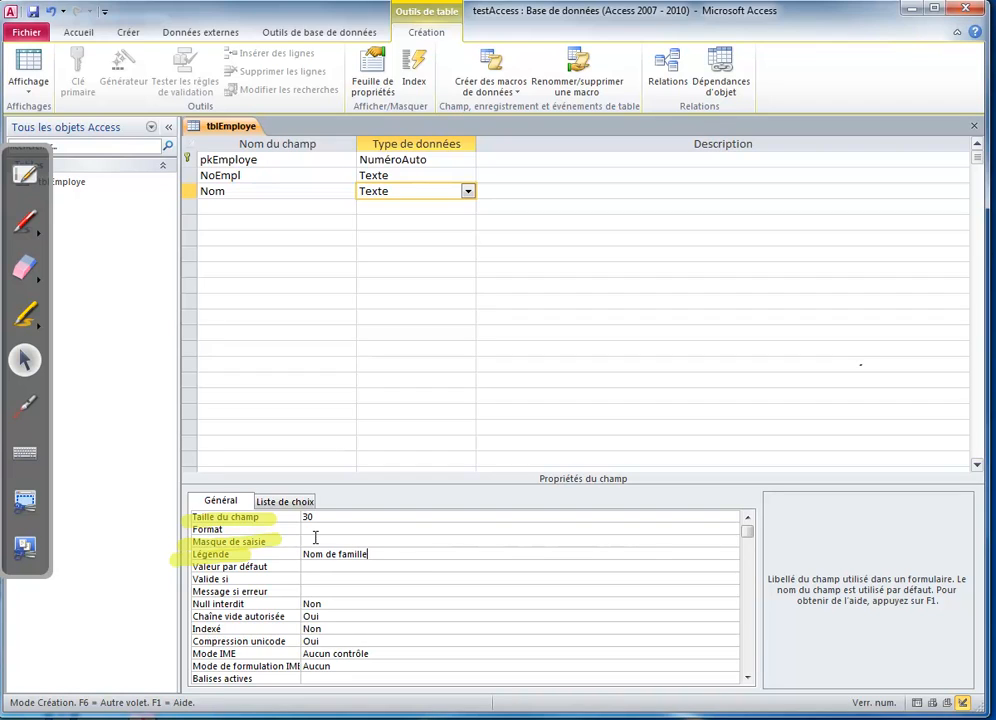
Erase the yellow highlights over the property names and return to the normal pointer
click(22, 276)
drag(207, 516, 249, 518)
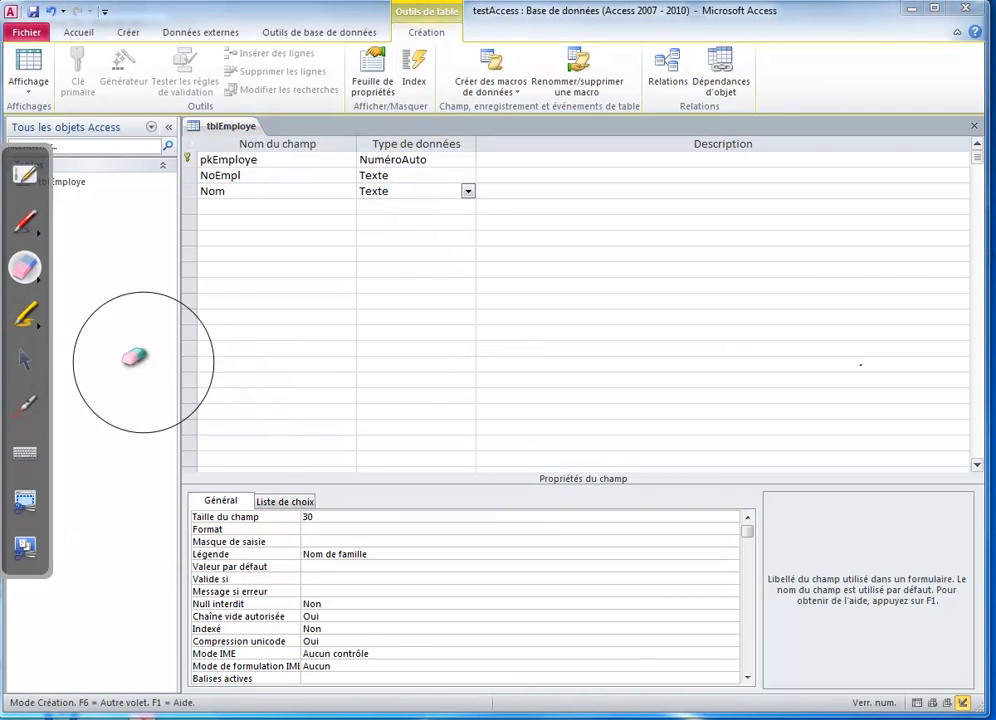
click(27, 362)
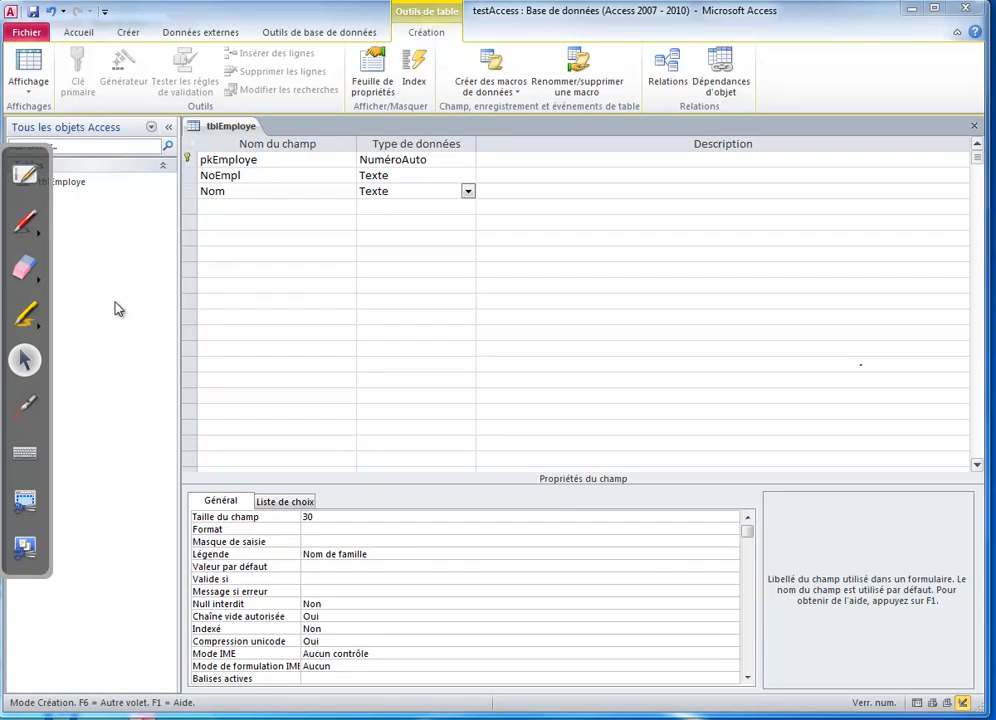
Add a field named Prenom of type Texte and set its Taille du champ to 30
click(253, 206)
text(p)
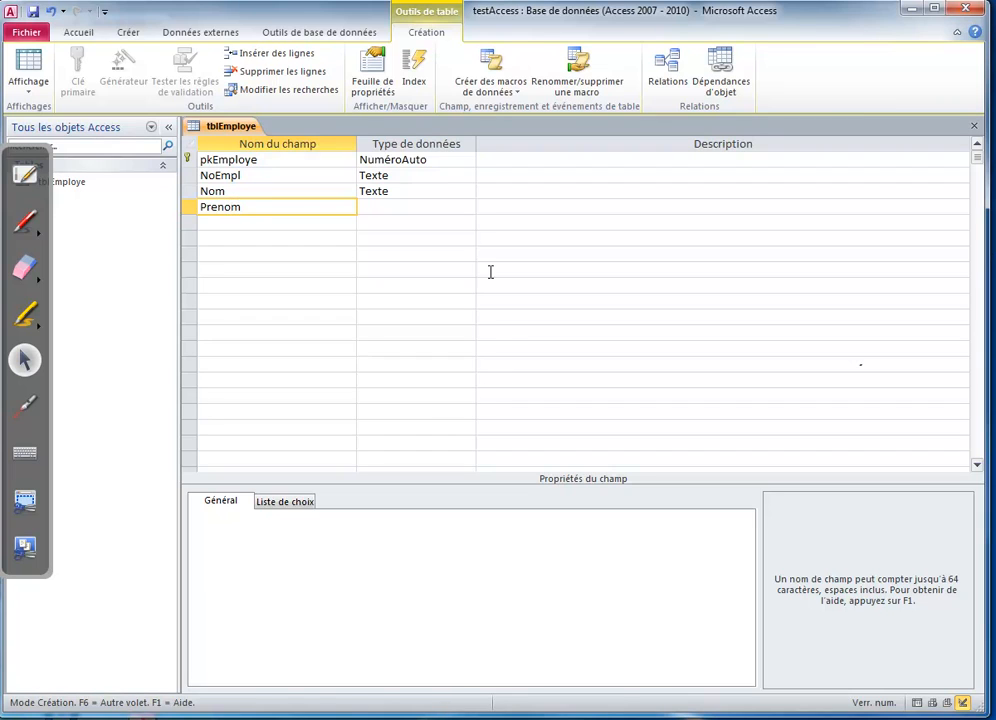
click(426, 208)
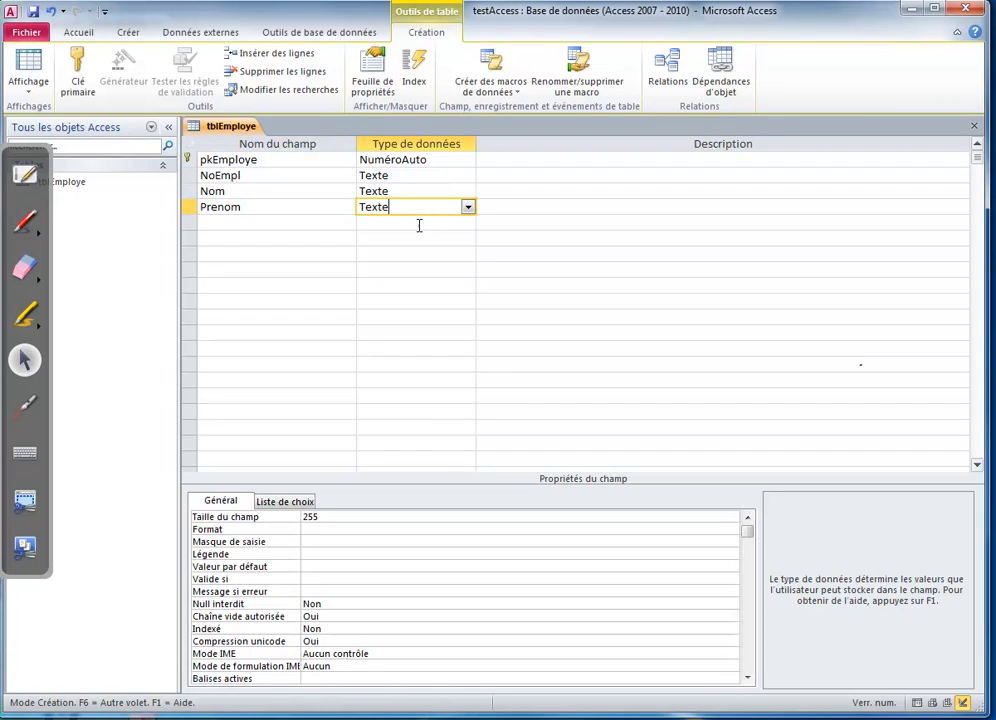
double_click(325, 516)
text(50)
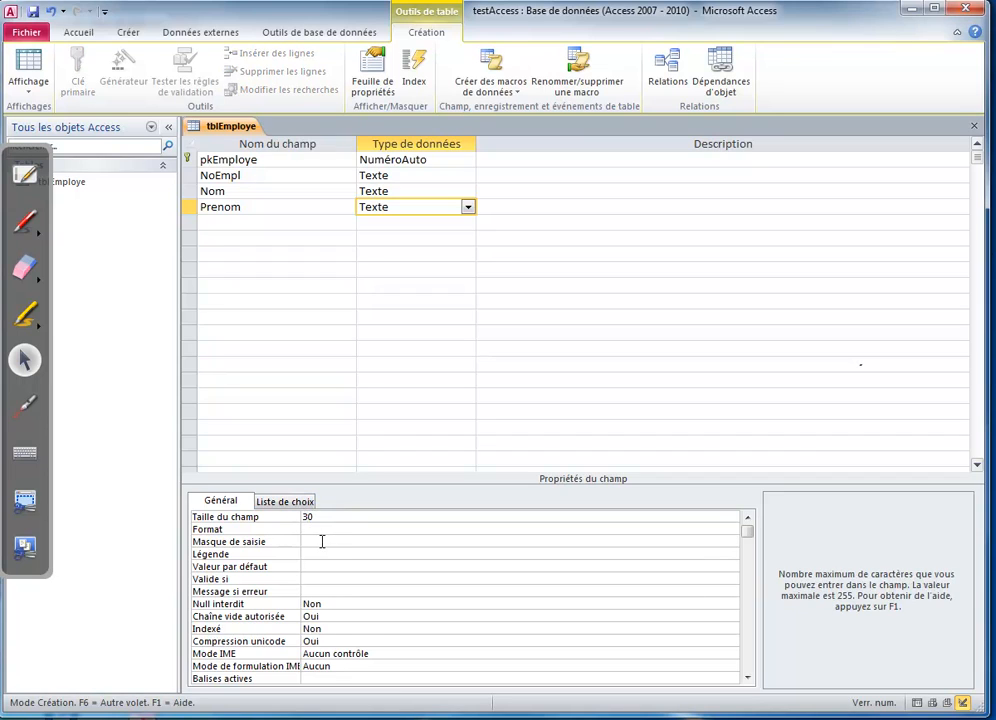
Set the Légende of the Prenom field to "Prénom de l'employé"
click(323, 540)
click(330, 528)
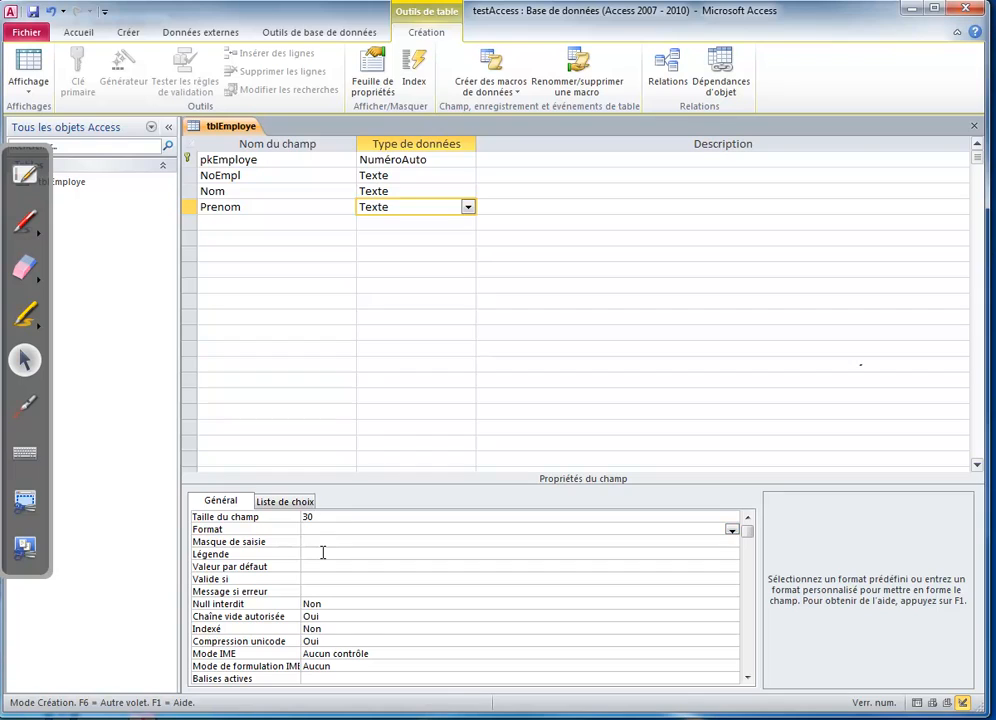
click(325, 550)
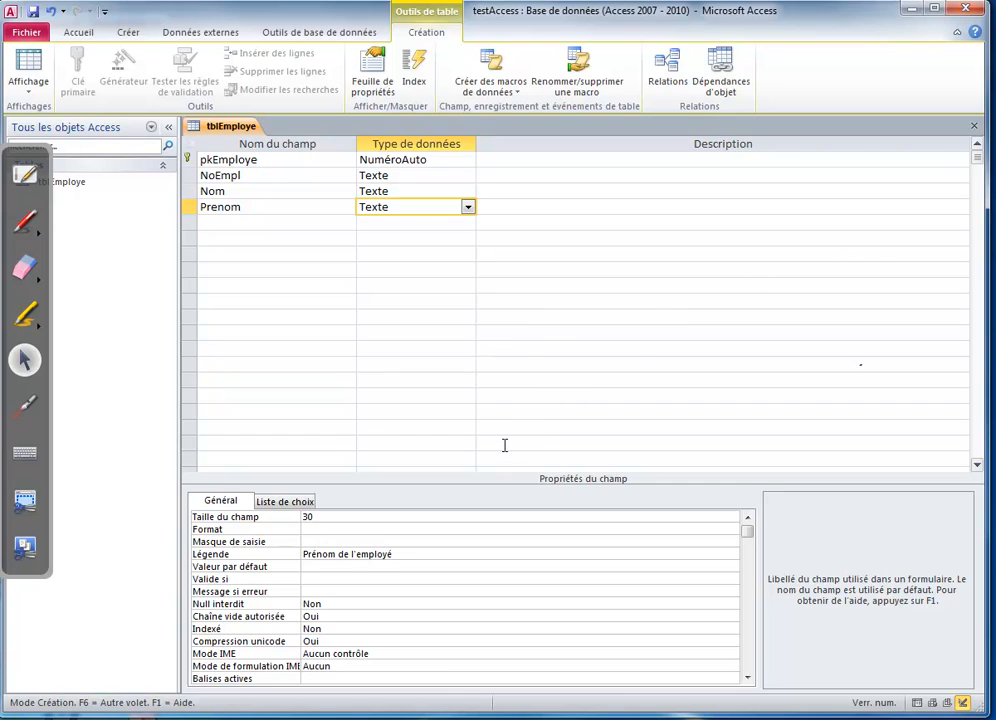
Add a field named NAS of type Texte and select its Masque de saisie property
click(277, 223)
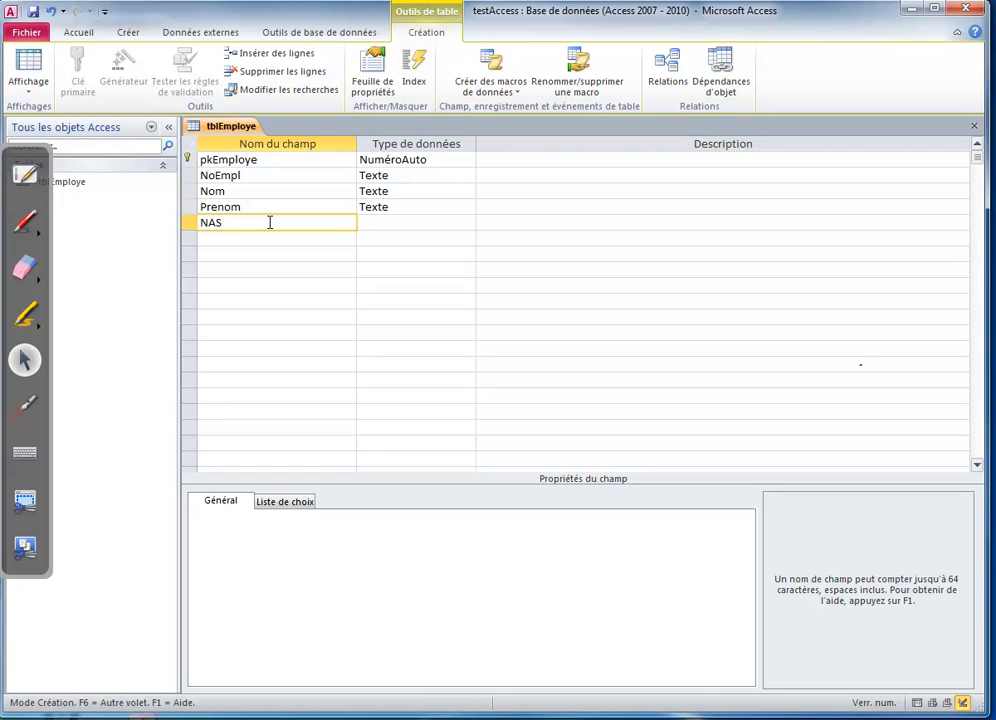
click(464, 223)
click(467, 223)
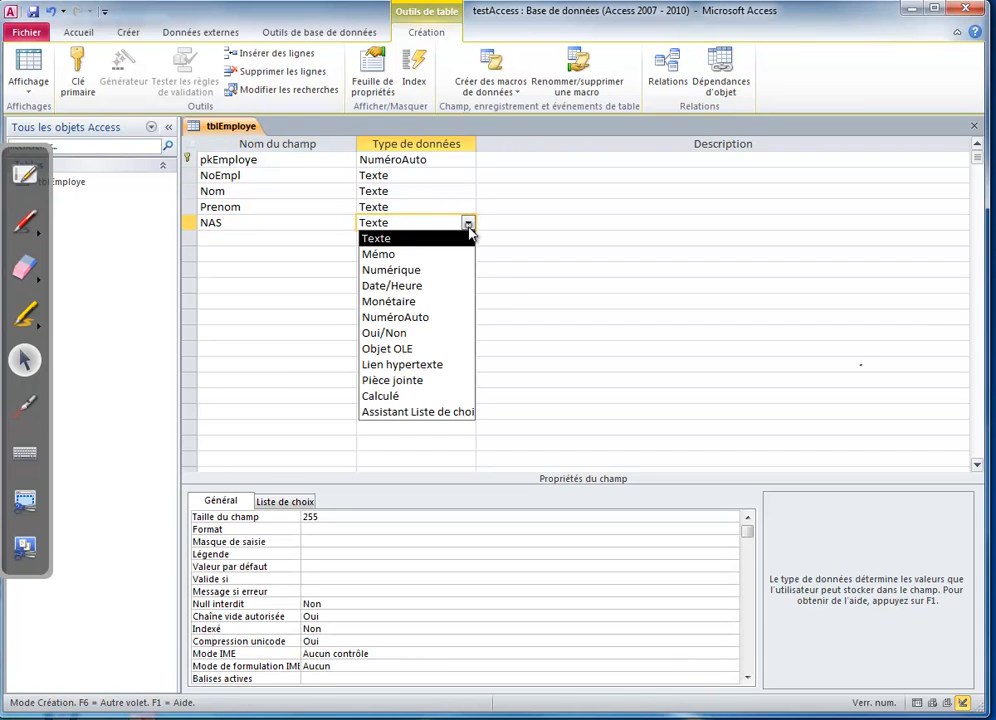
click(396, 239)
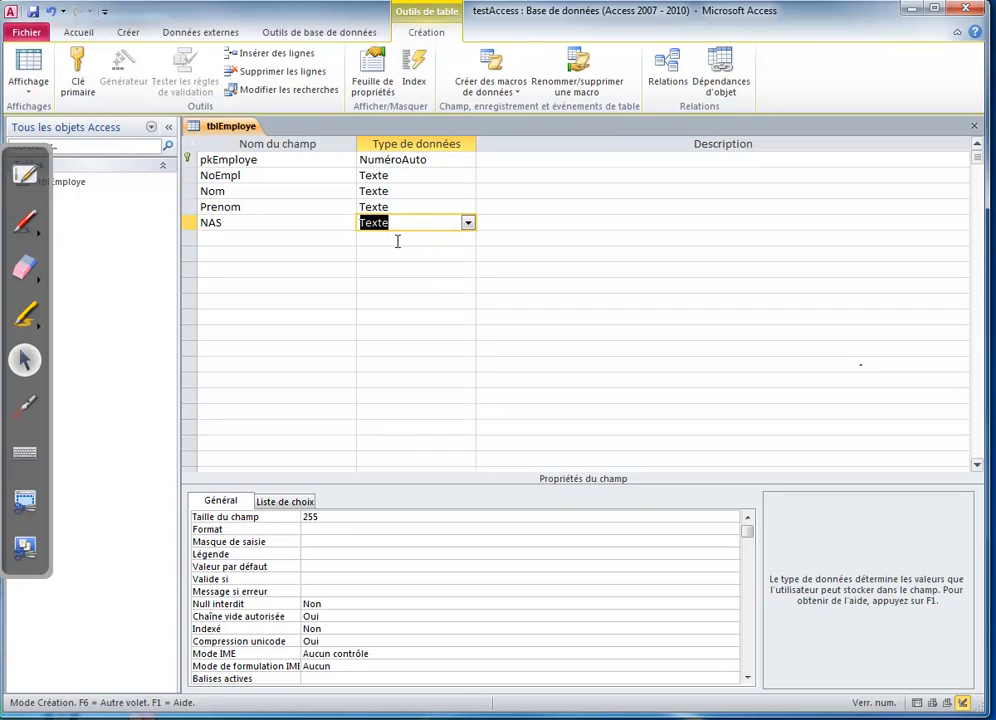
click(321, 541)
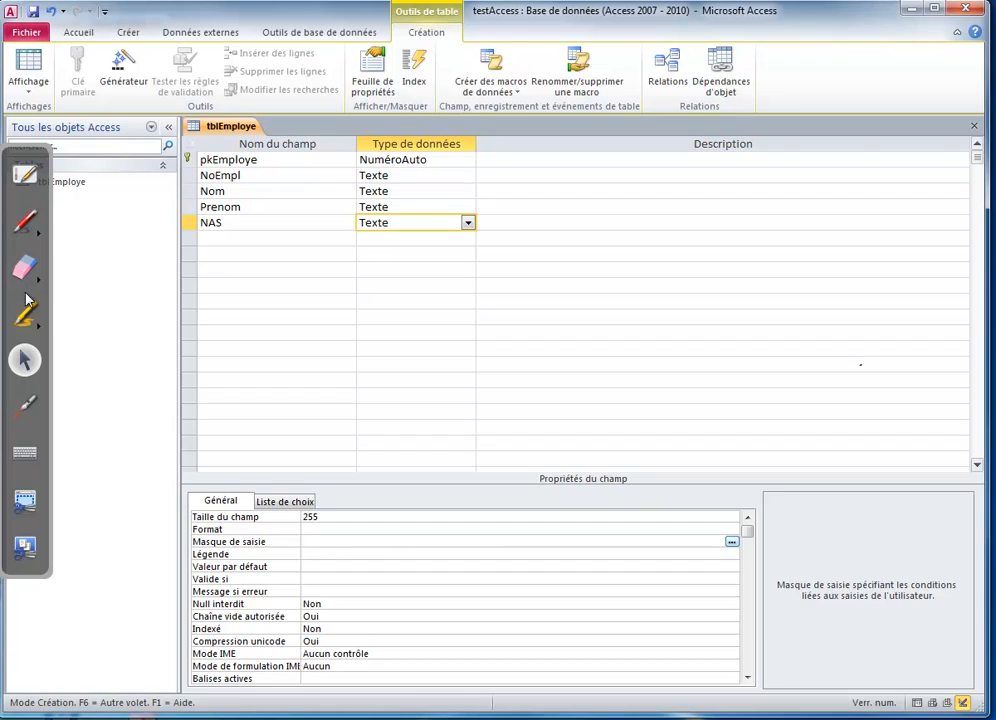
Handwrite a check-marked 0, a 9 and the pattern 000_000_000 in blue ink over the design grid
click(28, 232)
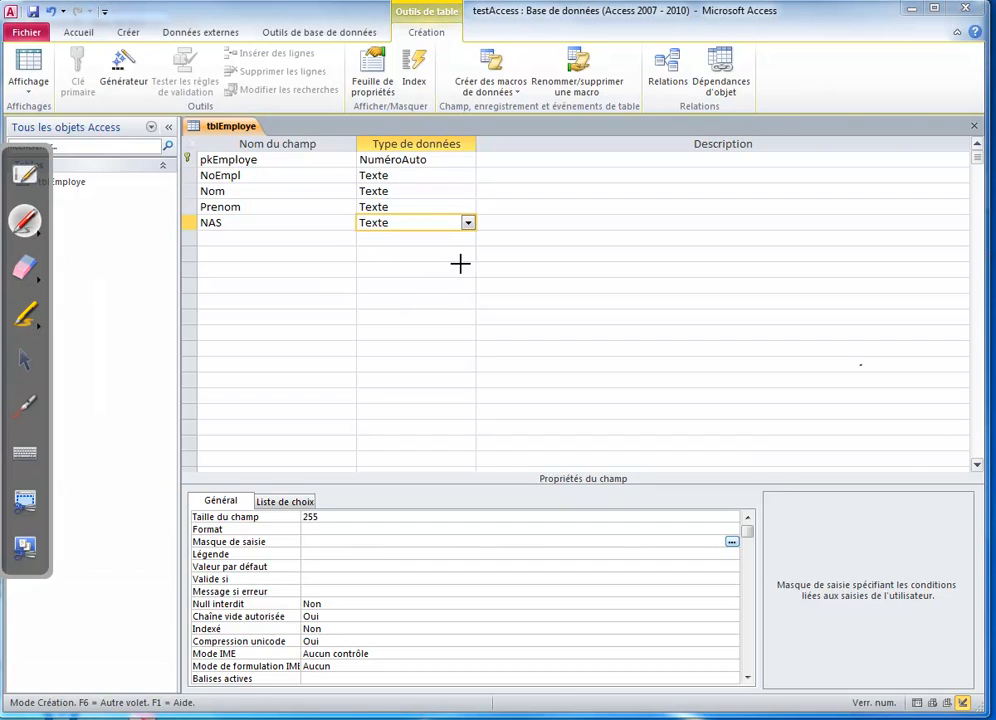
mouse_move(457, 268)
mouse_down()
mouse_move(433, 278)
mouse_move(454, 267)
mouse_move(478, 302)
mouse_move(466, 373)
mouse_up()
drag(500, 272, 538, 239)
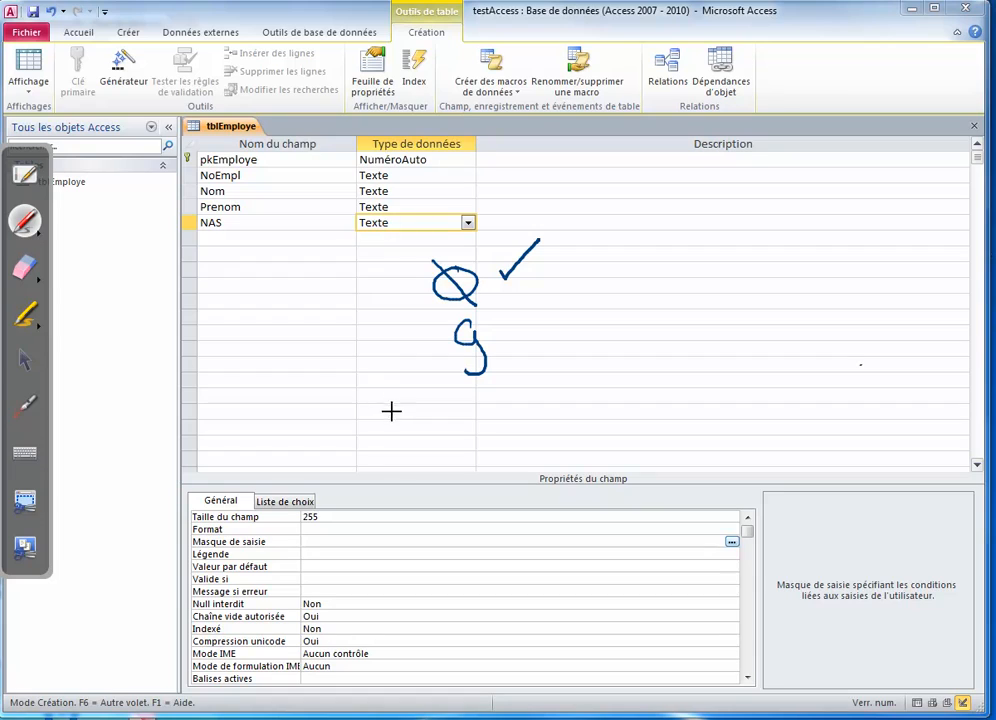
mouse_move(391, 409)
mouse_down()
mouse_move(399, 431)
mouse_move(470, 407)
mouse_move(486, 431)
mouse_move(536, 431)
mouse_move(598, 398)
mouse_move(621, 428)
mouse_move(654, 395)
mouse_move(661, 423)
mouse_move(725, 421)
mouse_move(782, 391)
mouse_move(816, 407)
mouse_move(826, 386)
mouse_move(857, 418)
mouse_up()
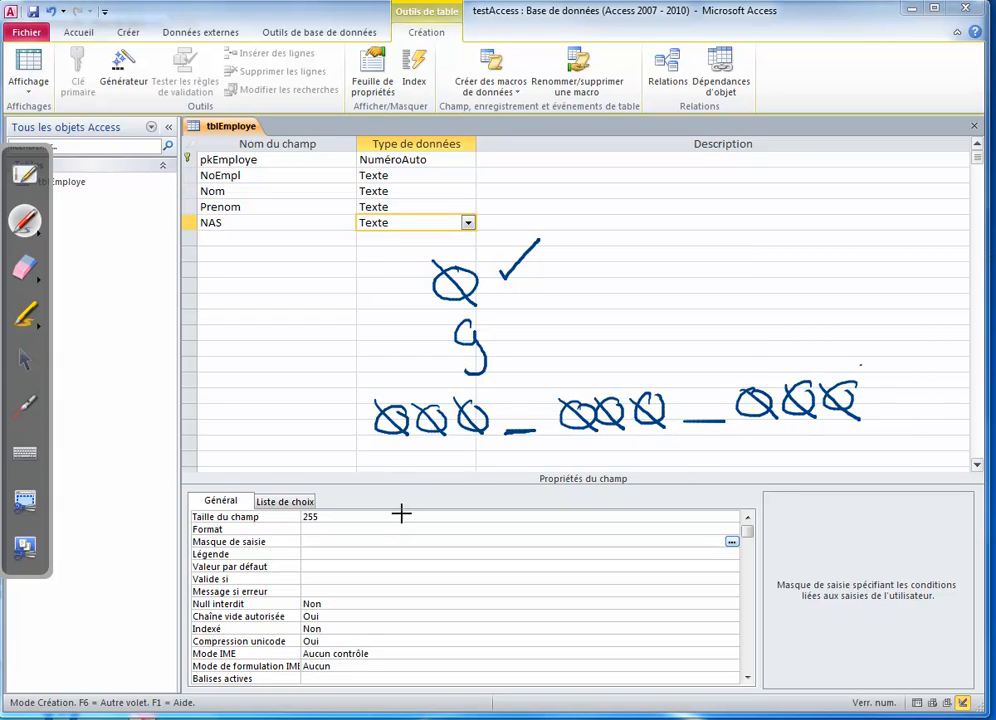
Set the Masque de saisie of the NAS field to 000 000 000
click(35, 368)
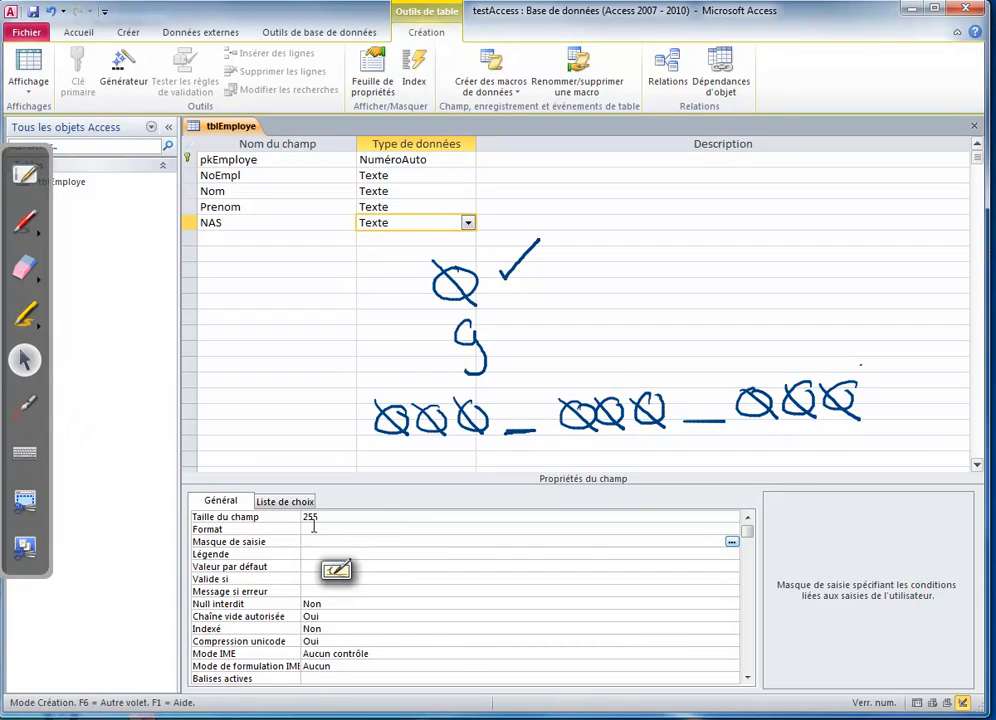
text(000 000 000)
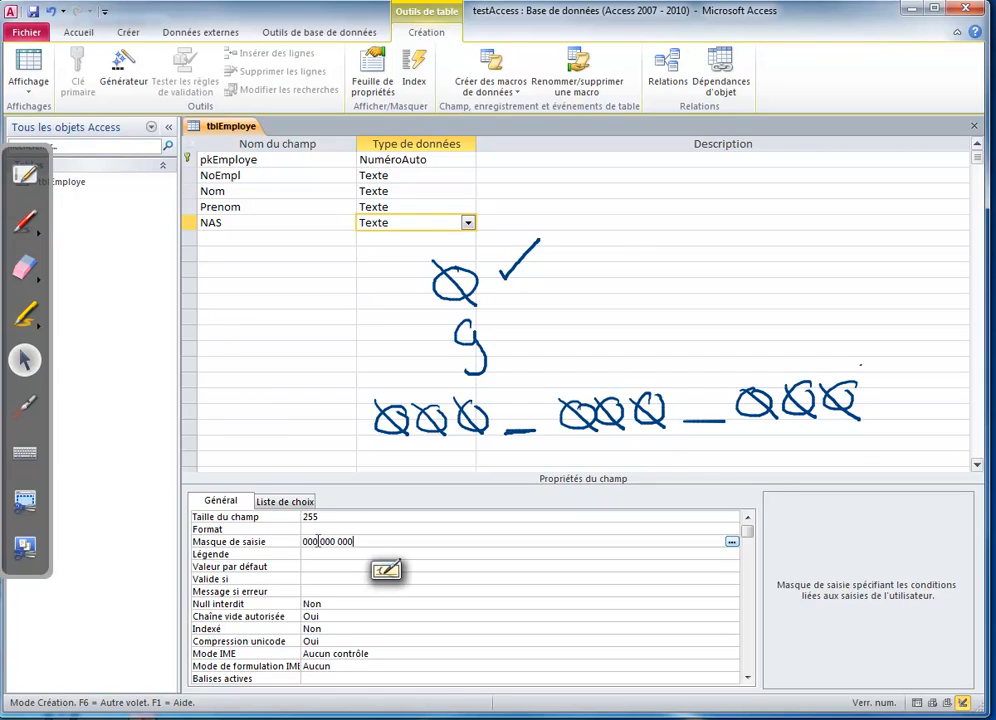
click(327, 556)
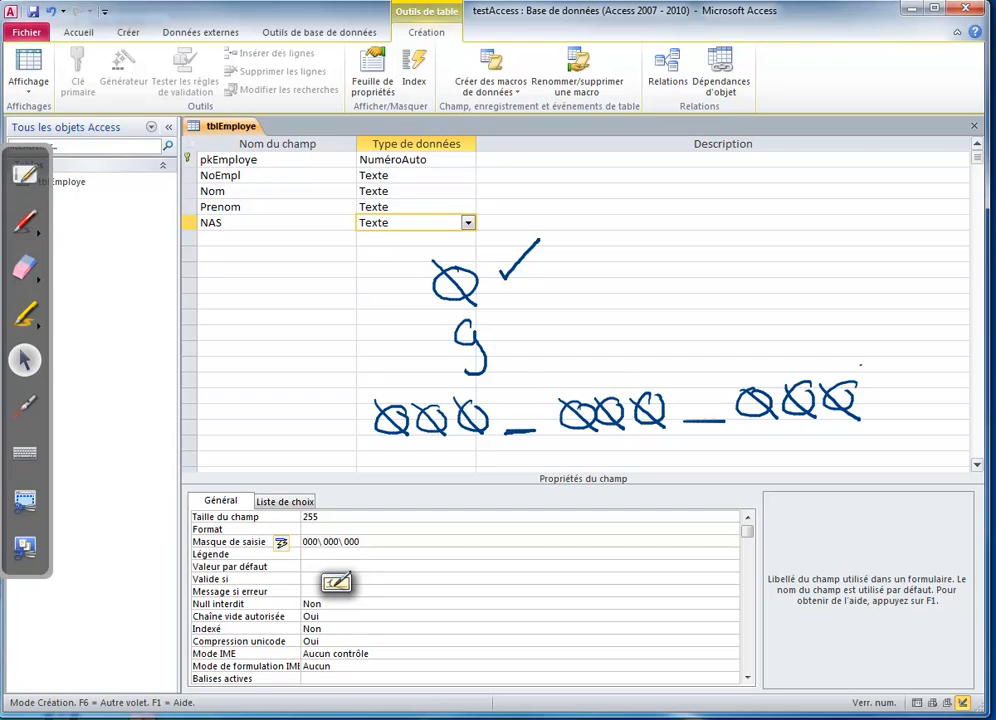
Handwrite the mask 000\_000\_000 in blue ink below the first pattern, underlining the space after each backslash
click(28, 224)
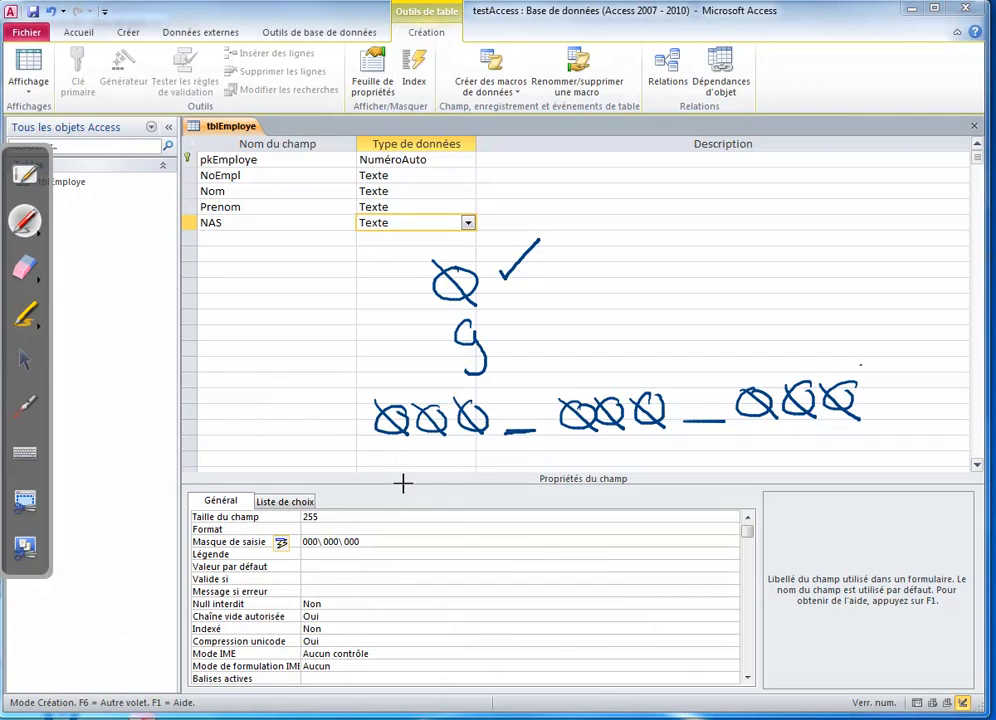
mouse_move(335, 449)
mouse_down()
mouse_move(340, 476)
mouse_move(366, 458)
mouse_move(382, 469)
mouse_move(422, 458)
mouse_move(437, 482)
mouse_up()
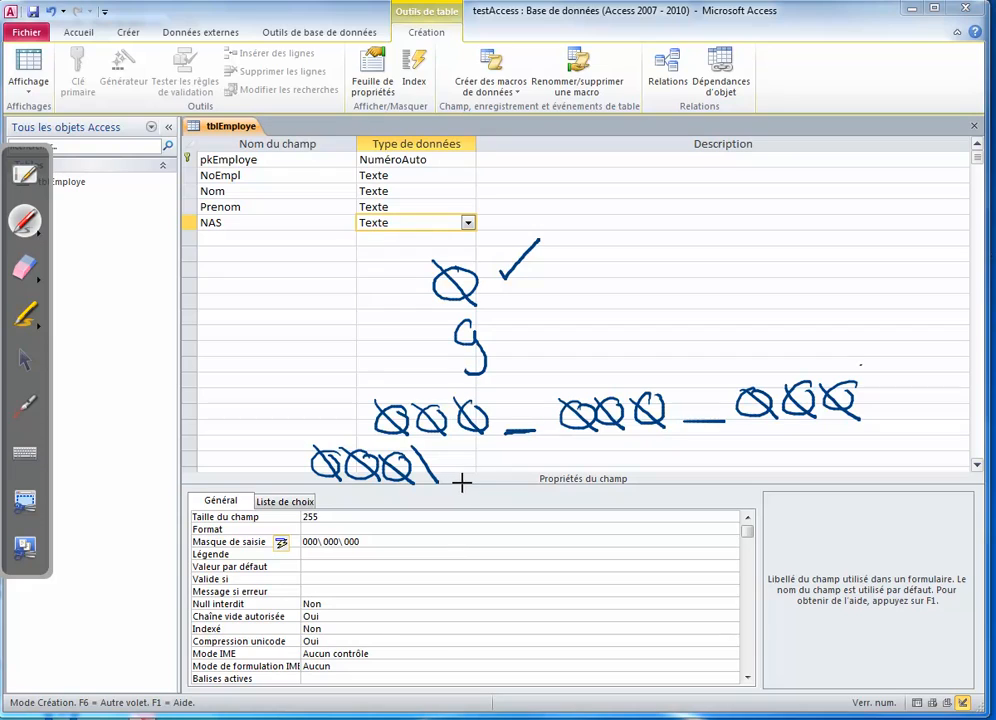
mouse_move(498, 462)
mouse_down()
mouse_move(490, 468)
mouse_move(536, 462)
mouse_move(509, 456)
mouse_move(580, 460)
mouse_move(600, 481)
mouse_up()
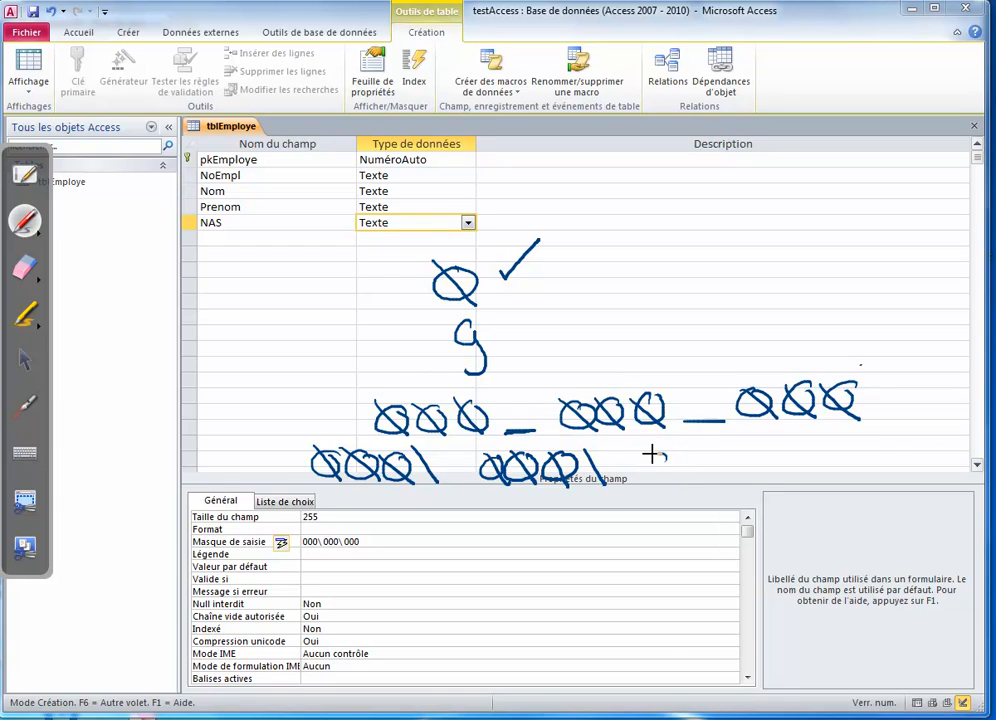
drag(651, 453, 652, 455)
mouse_move(726, 458)
mouse_down()
mouse_move(722, 466)
mouse_move(763, 460)
mouse_move(740, 458)
mouse_up()
drag(622, 488, 650, 486)
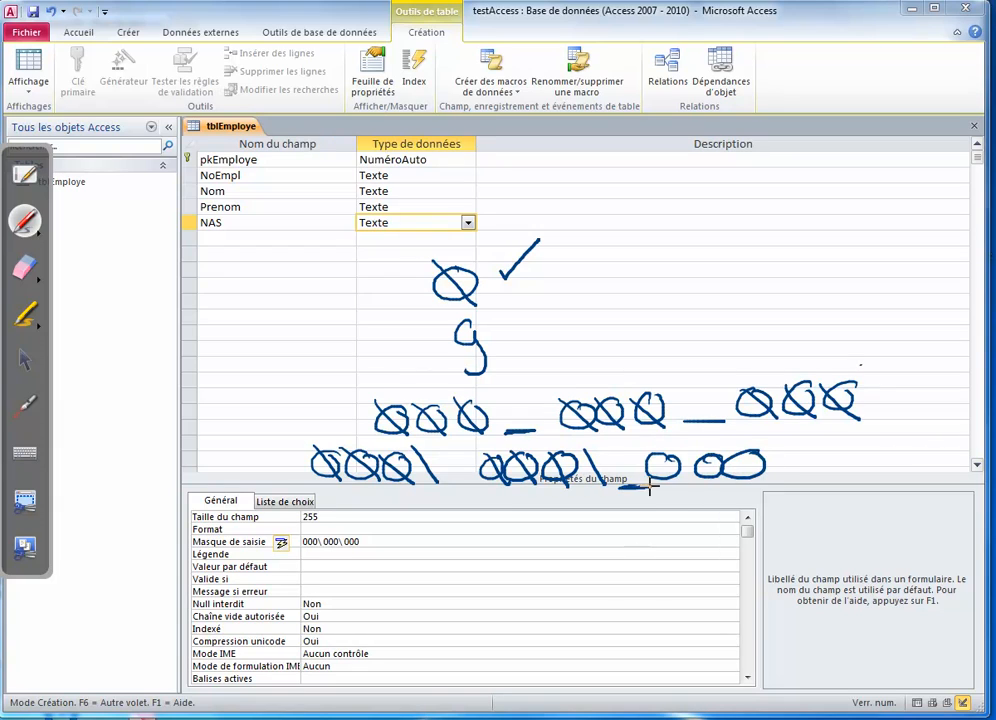
drag(437, 489, 470, 490)
Draw red arrows from each backslash to the underlined space after it and mark both spaces with an X
click(46, 236)
click(106, 213)
mouse_move(422, 480)
mouse_down()
mouse_move(429, 511)
mouse_move(453, 503)
mouse_up()
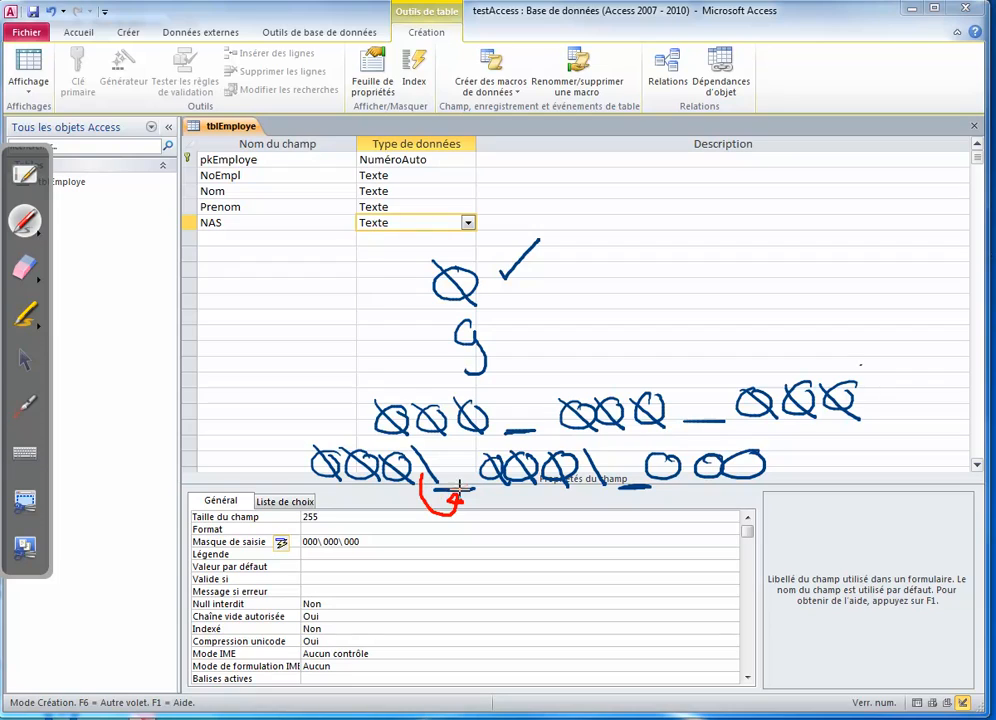
mouse_move(469, 445)
mouse_down()
mouse_move(446, 486)
mouse_move(447, 454)
mouse_move(475, 485)
mouse_up()
mouse_move(597, 483)
mouse_down()
mouse_move(600, 504)
mouse_move(628, 490)
mouse_move(622, 502)
mouse_up()
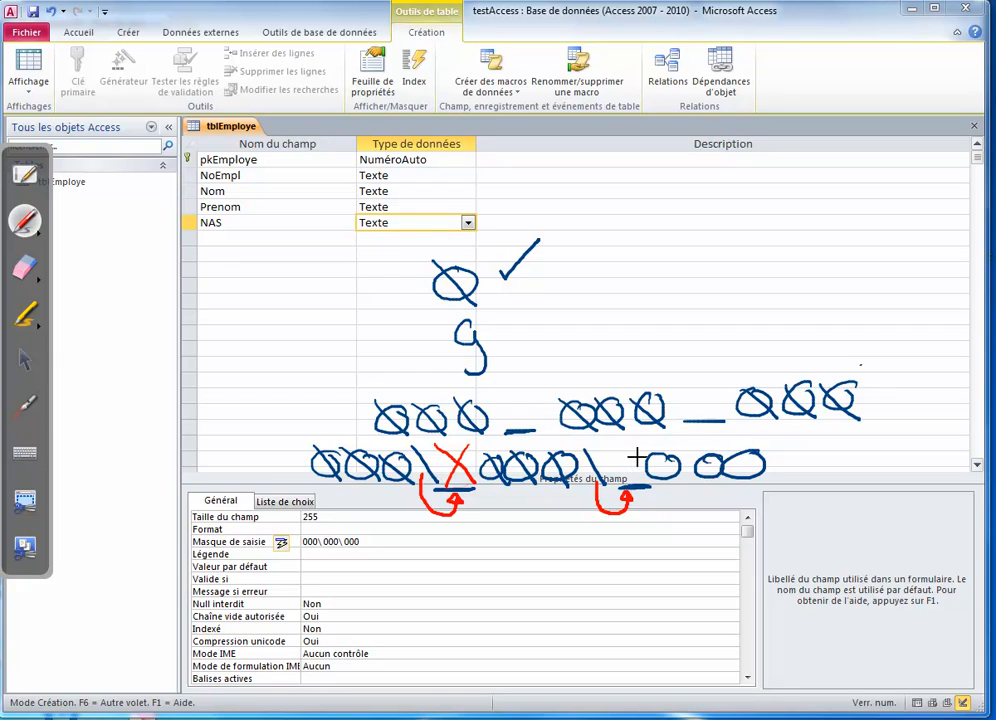
mouse_move(635, 451)
mouse_down()
mouse_move(619, 478)
mouse_move(628, 482)
mouse_up()
Erase the handwritten mask explanation and return to the normal pointer
click(25, 266)
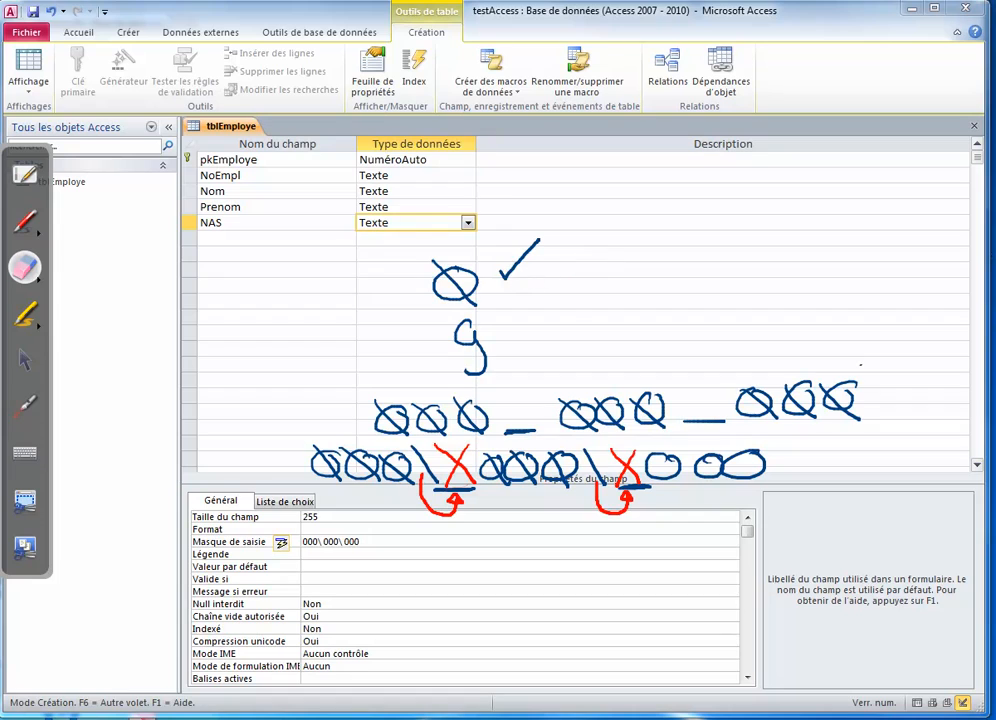
mouse_move(510, 265)
mouse_down()
mouse_move(430, 316)
mouse_move(351, 422)
mouse_move(654, 400)
mouse_move(840, 413)
mouse_up()
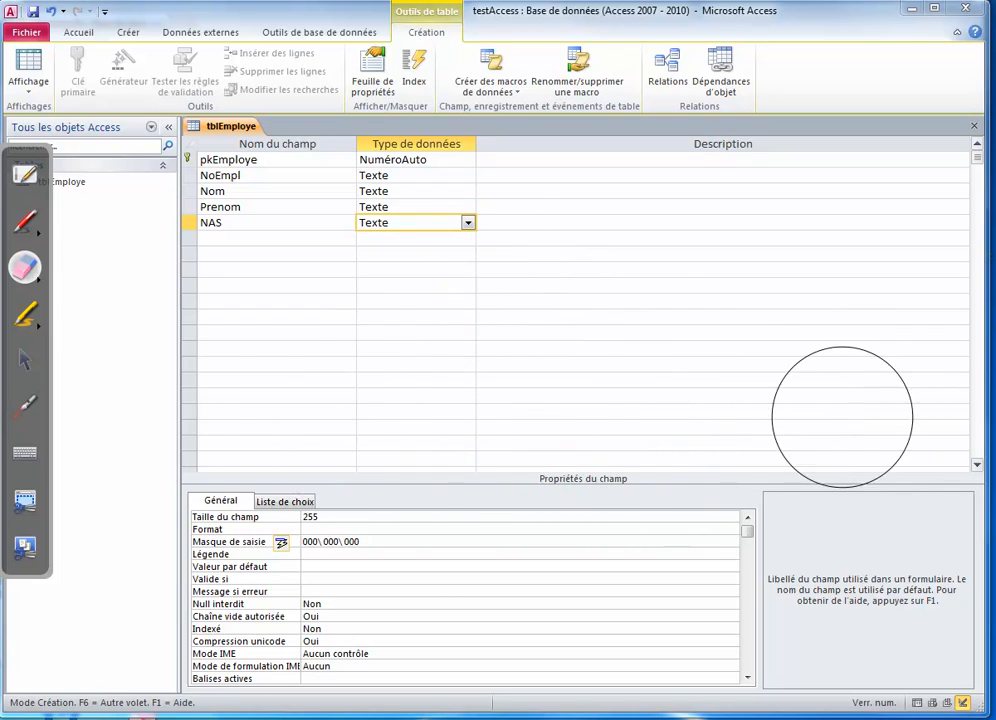
click(25, 360)
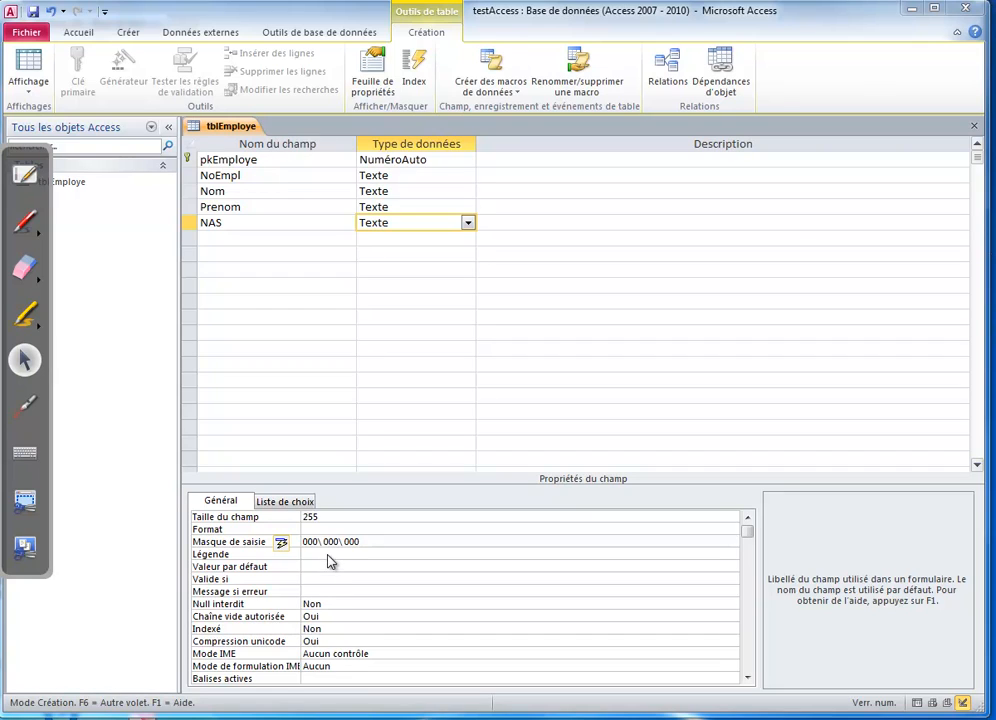
click(327, 553)
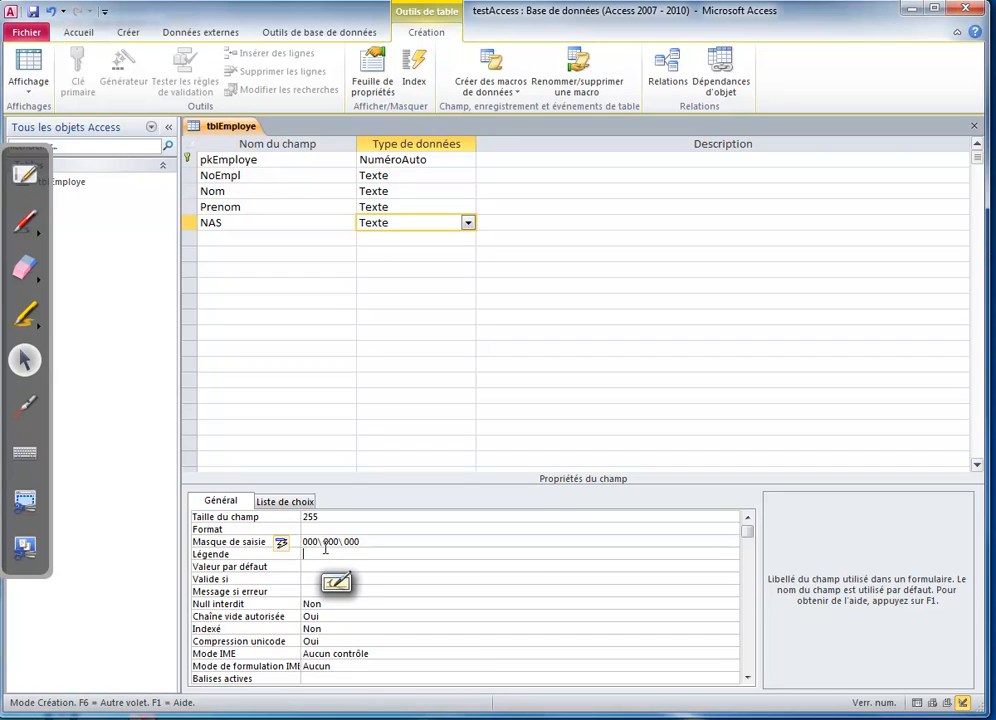
text(NAS)
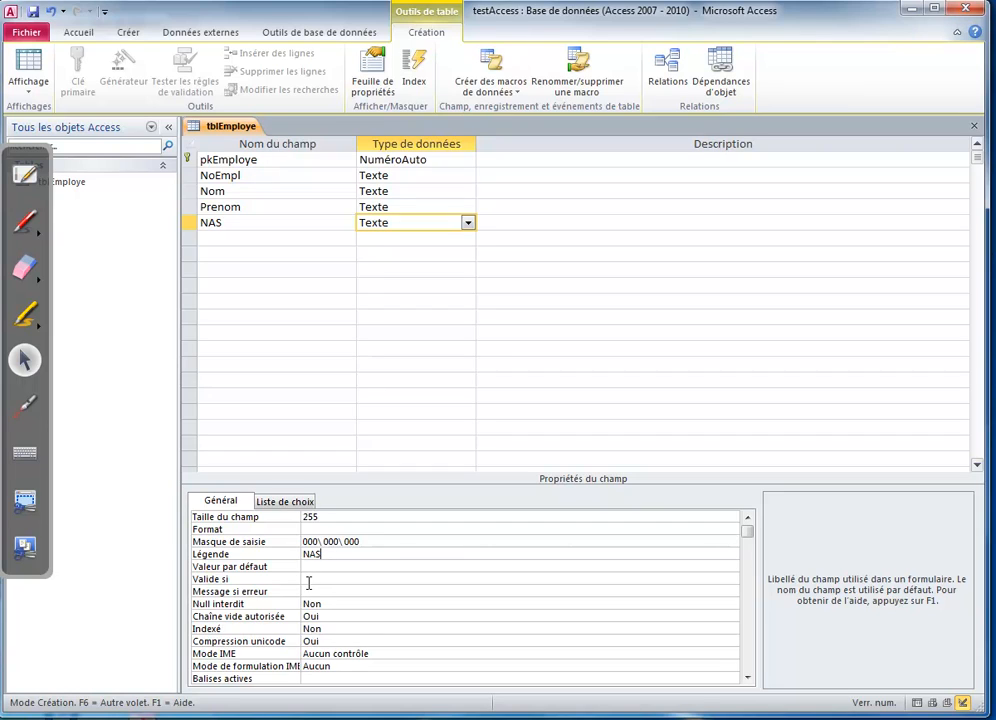
click(49, 12)
Show the tblEmploye table in Feuille de données view
click(29, 89)
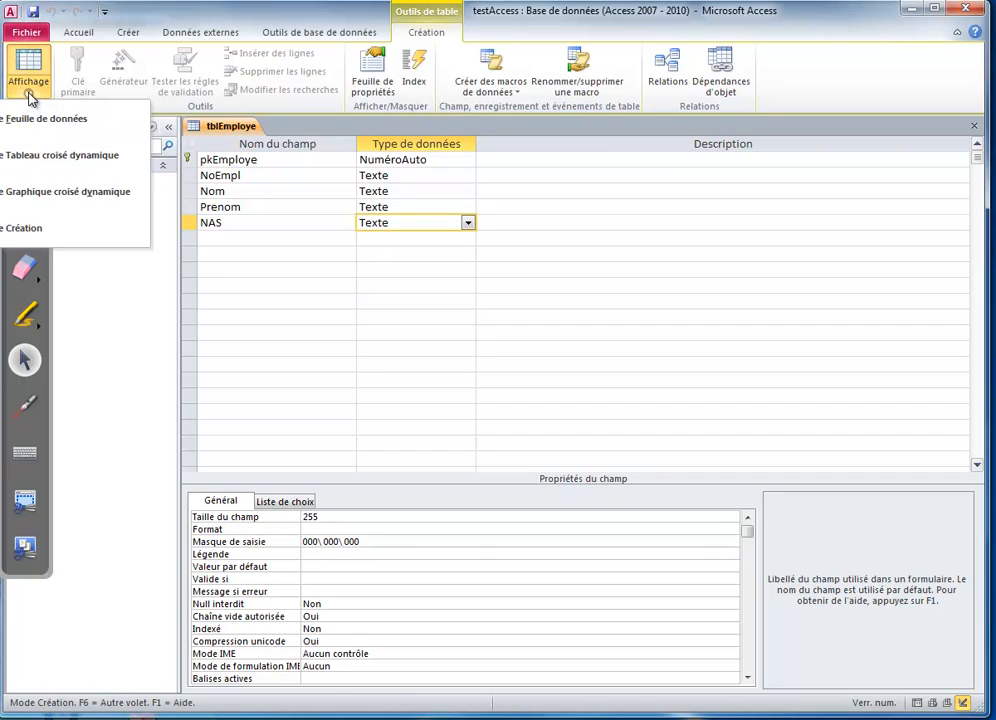
click(38, 121)
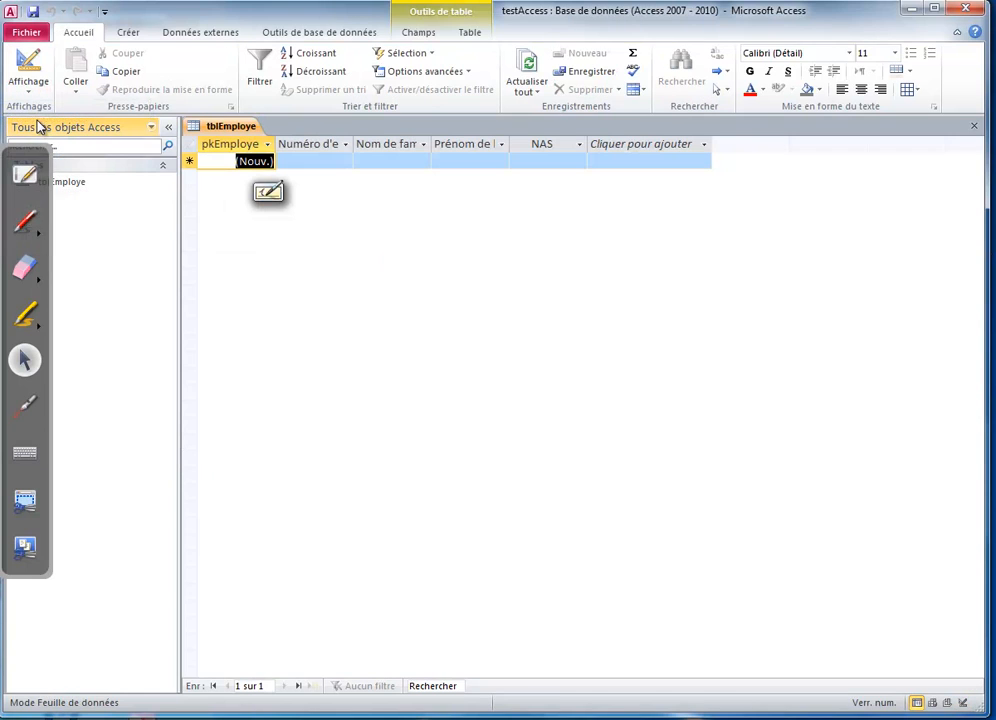
Fill in the first tblEmploye record with the employee number, family name, first name and NAS
click(320, 162)
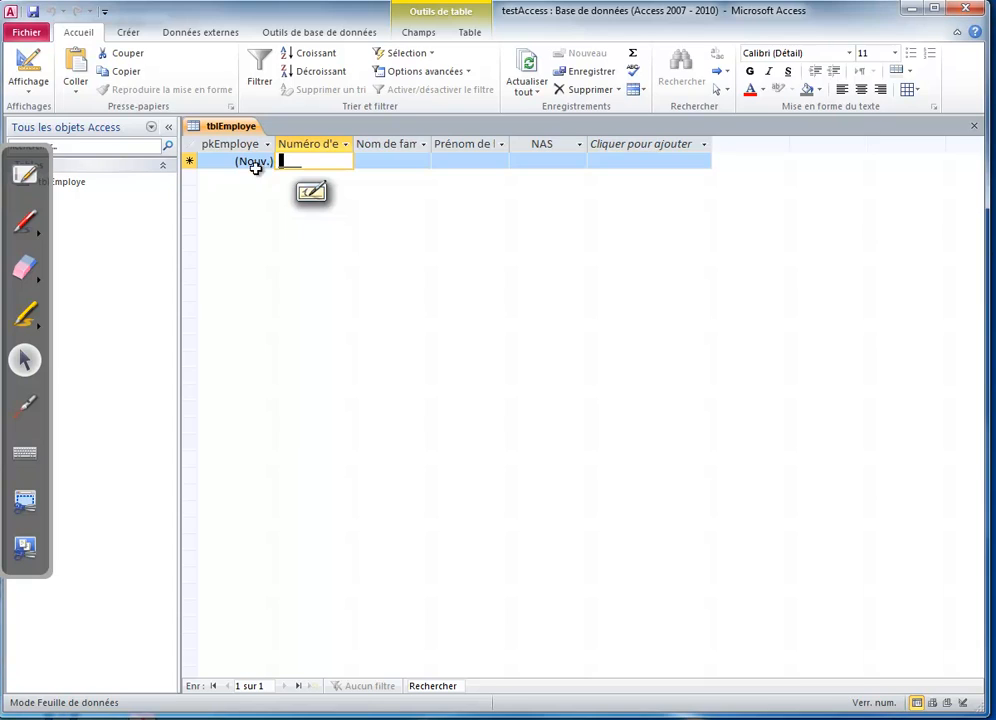
key(a)
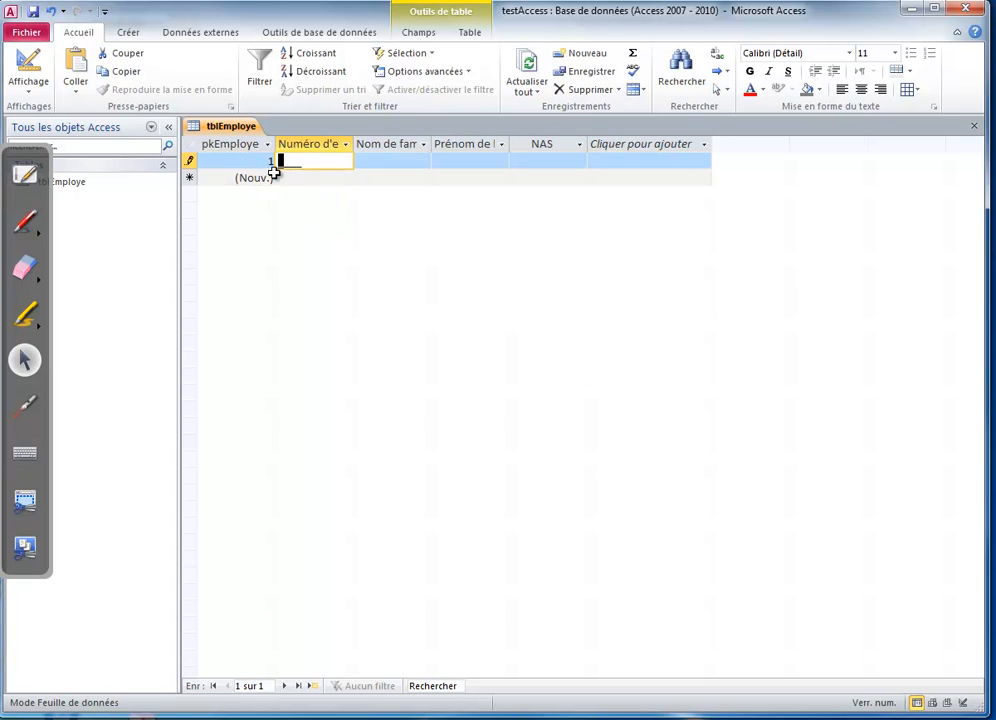
text(1233)
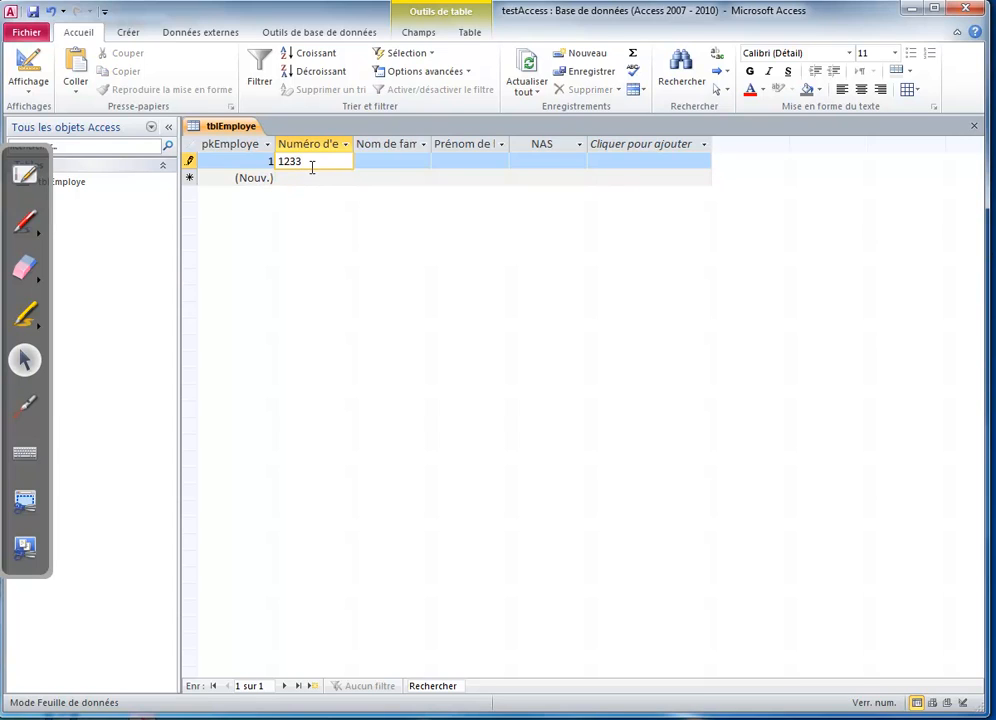
click(394, 163)
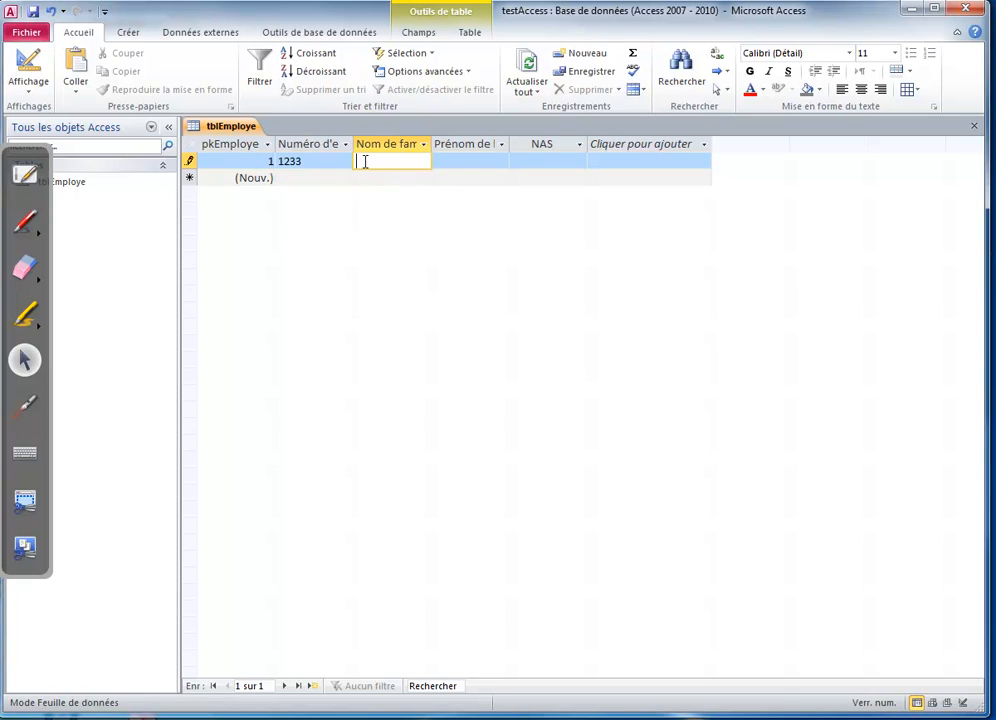
text(Carré)
key(Tab)
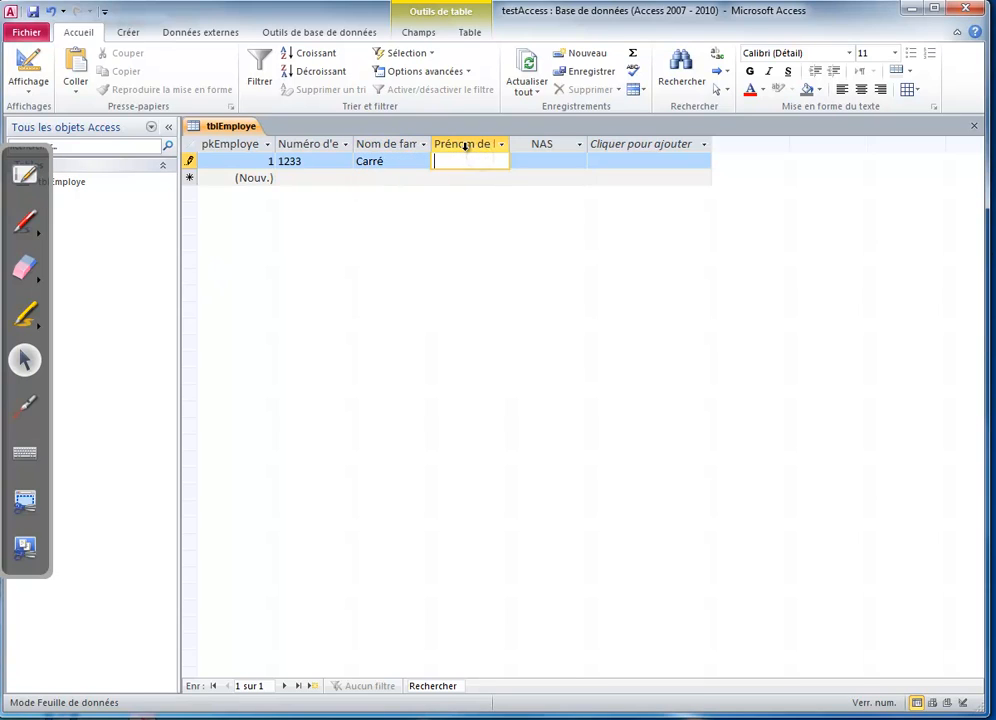
text(Bob L'Éponge)
click(526, 161)
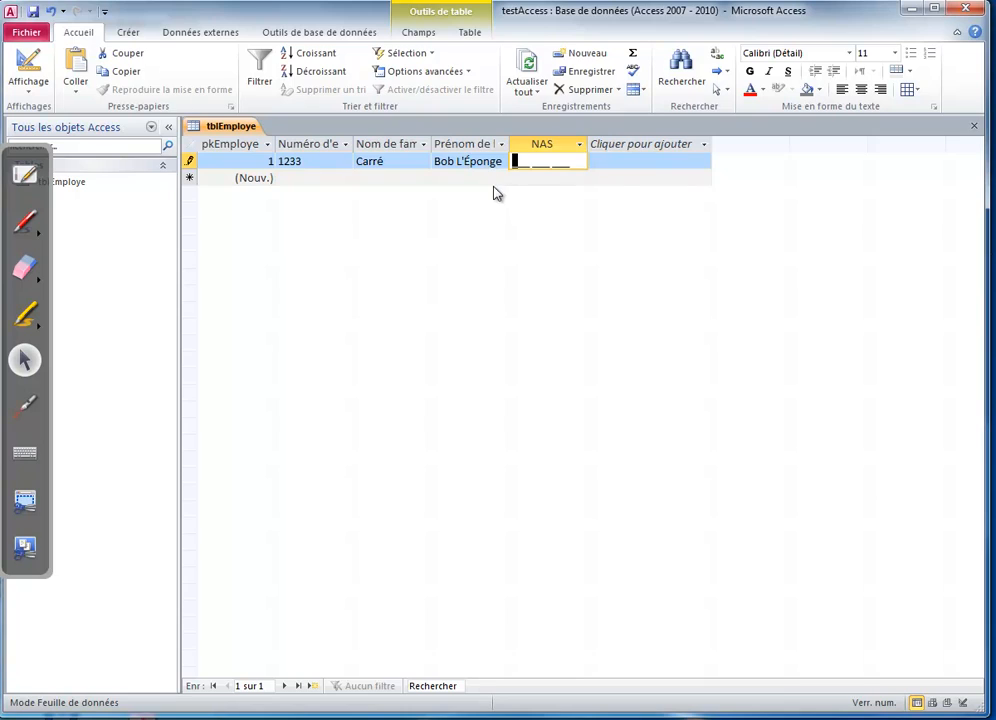
text(111 111 111)
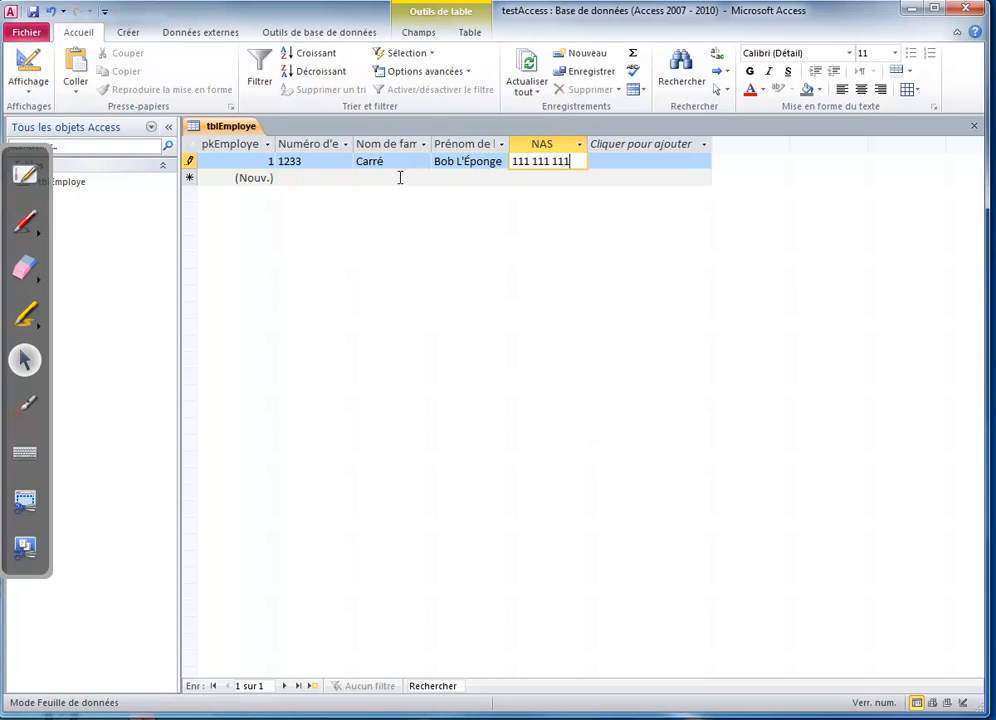
Return the table to Création mode, set the NAS field size to 11, and save the table
click(37, 84)
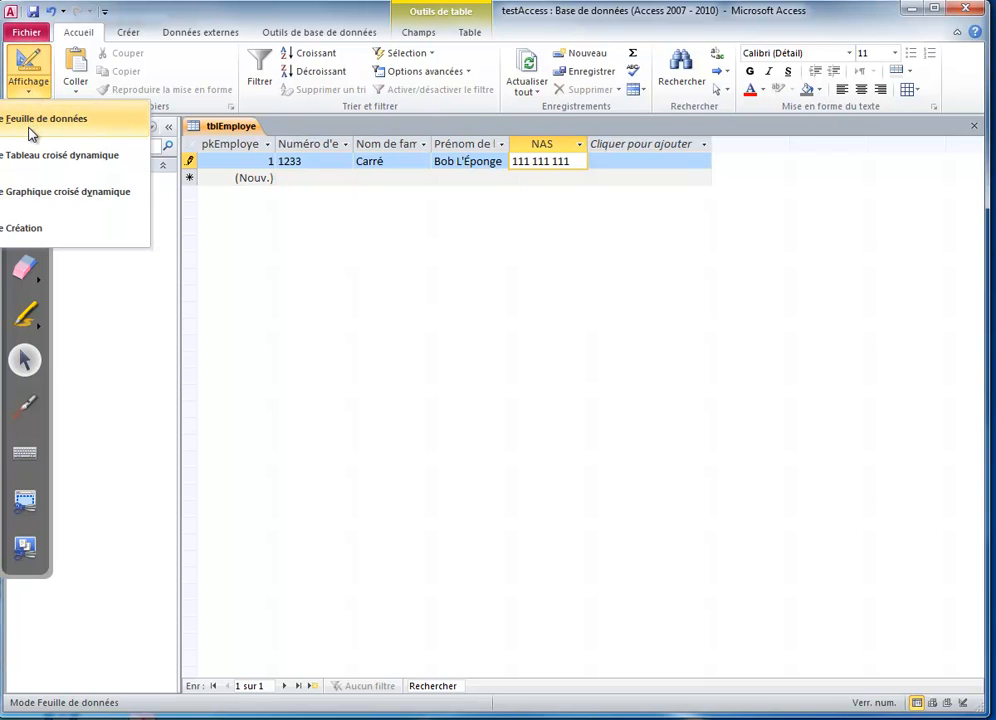
click(23, 232)
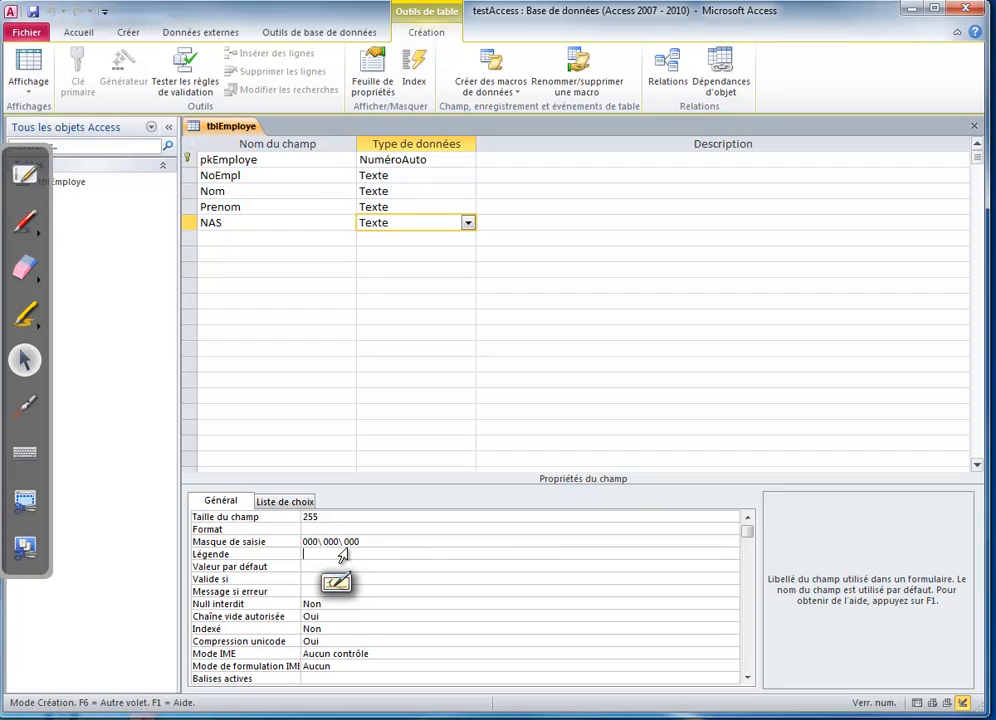
double_click(322, 517)
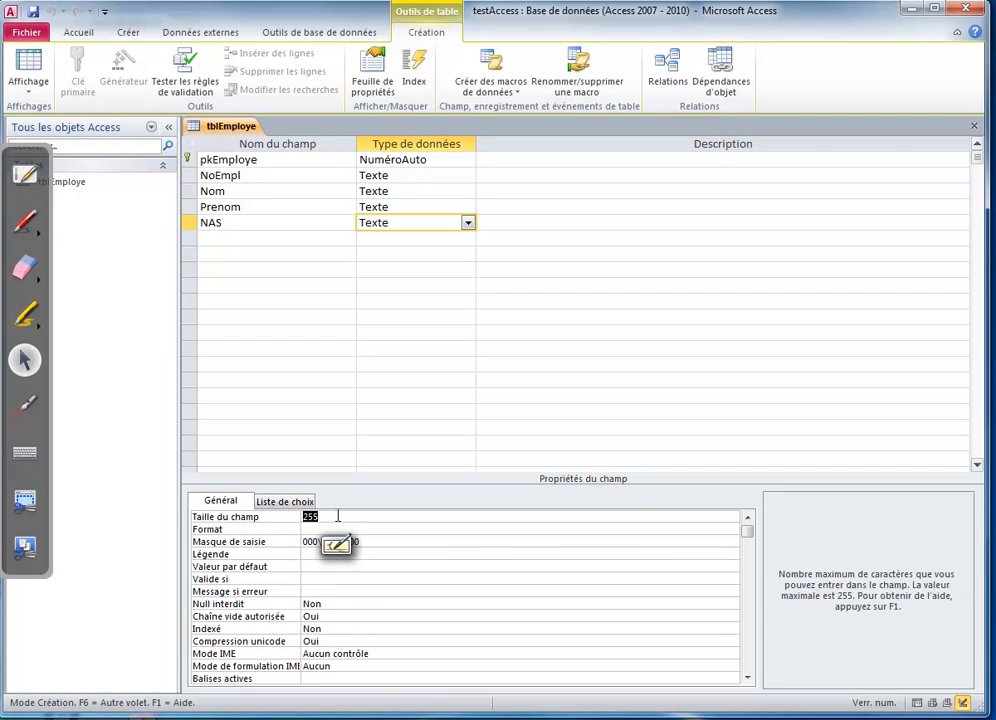
text(11)
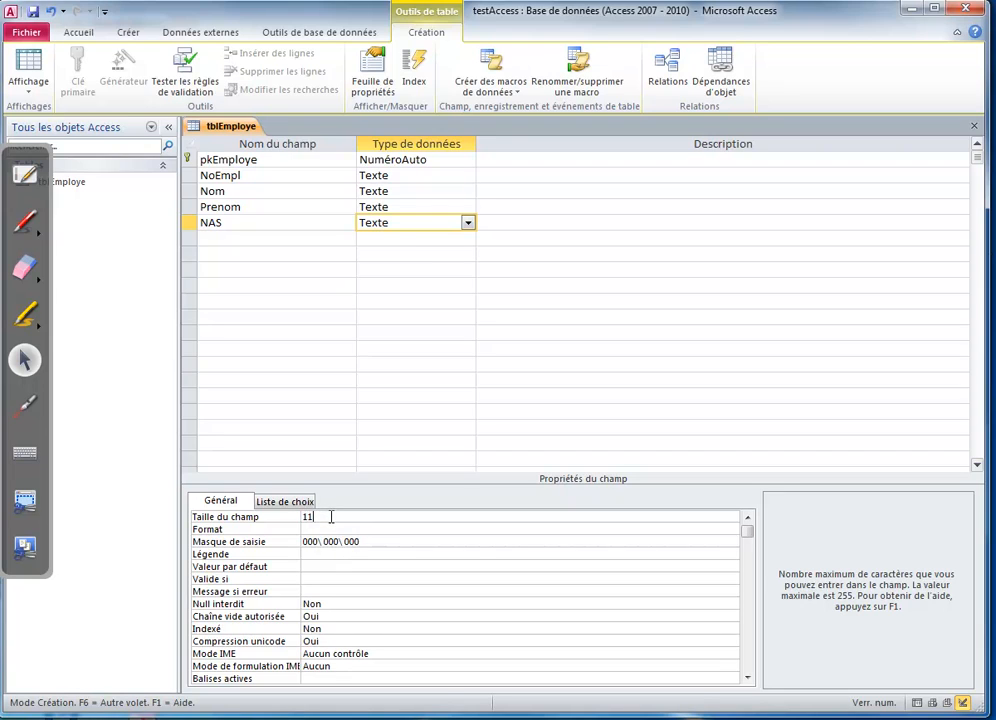
click(339, 528)
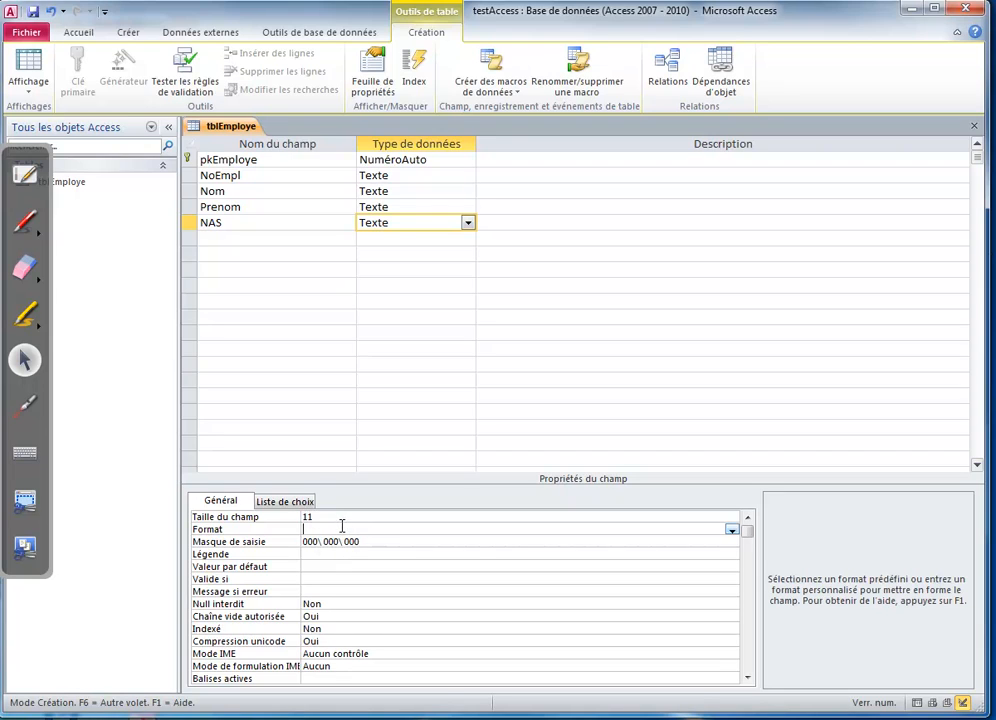
click(30, 12)
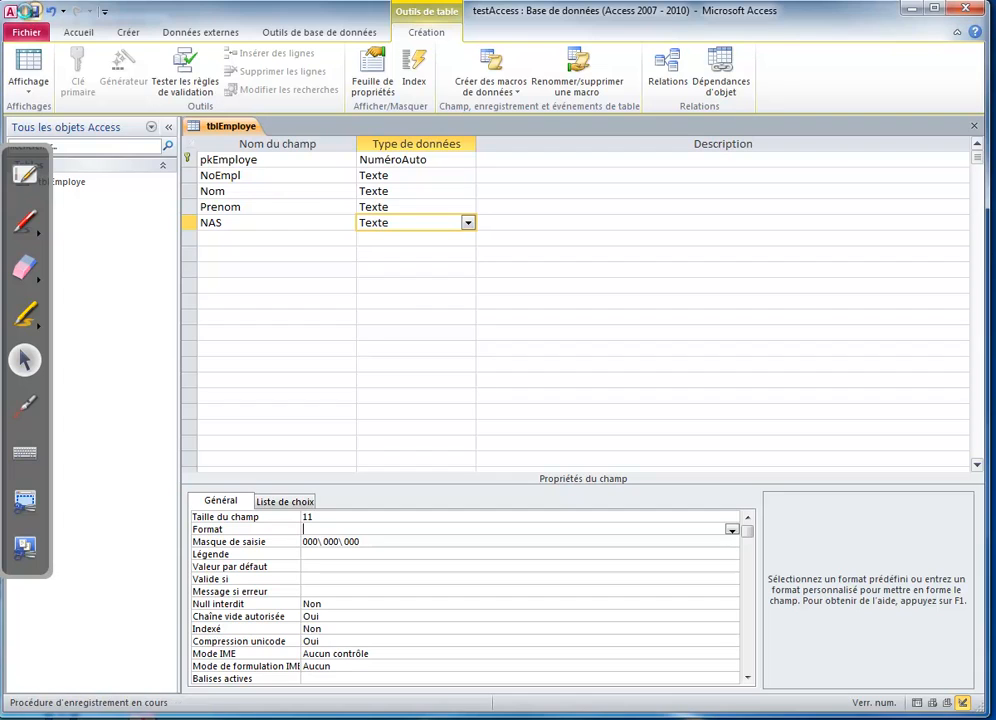
Check the example employee table on the Moodle page in the browser and, back in Access, add a DateNaiss field of type Date/Heure
click(427, 426)
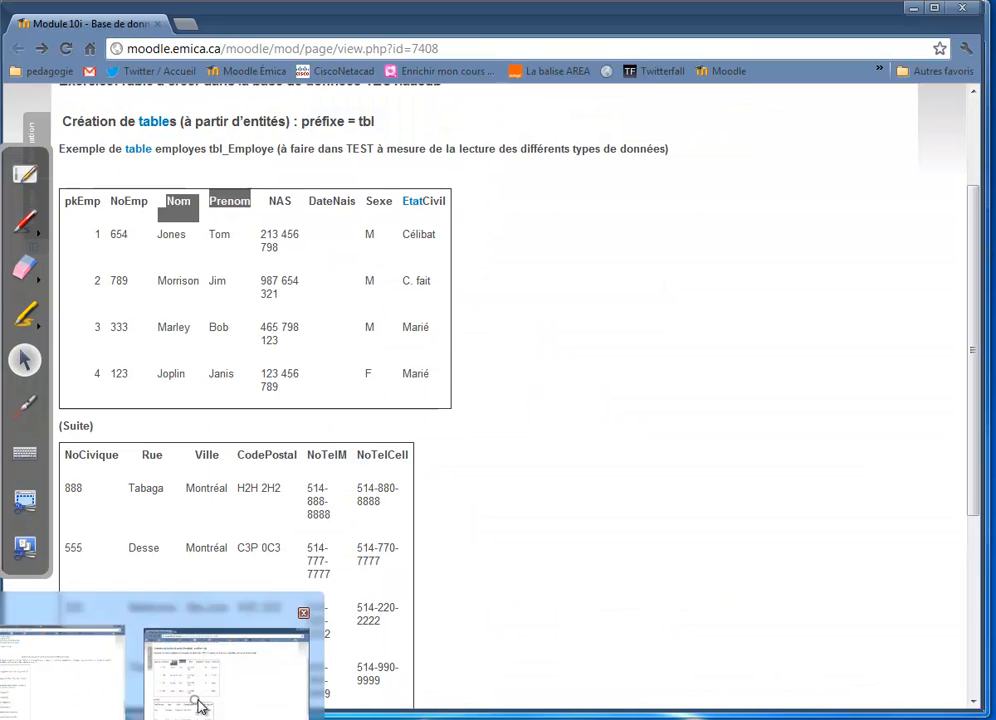
click(199, 706)
click(320, 200)
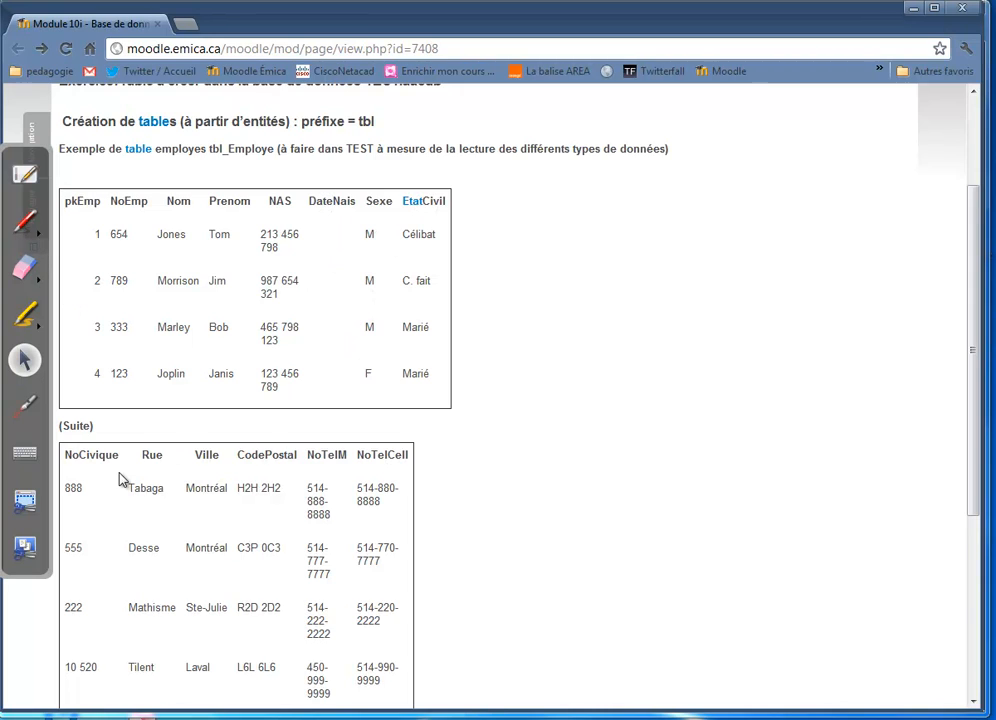
key(alt+Tab)
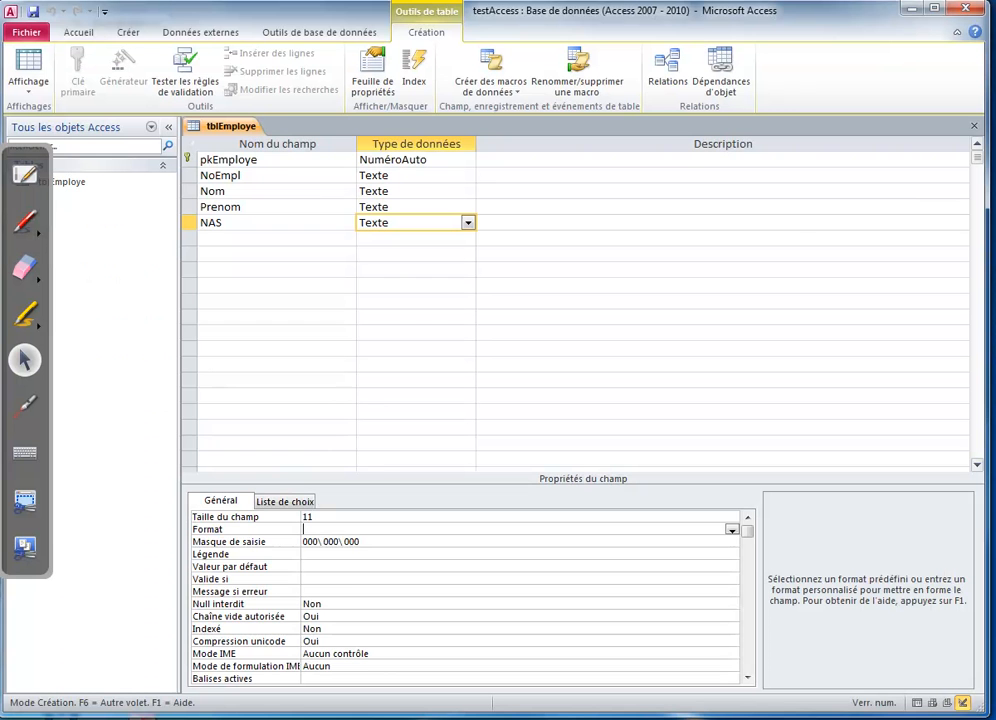
click(257, 240)
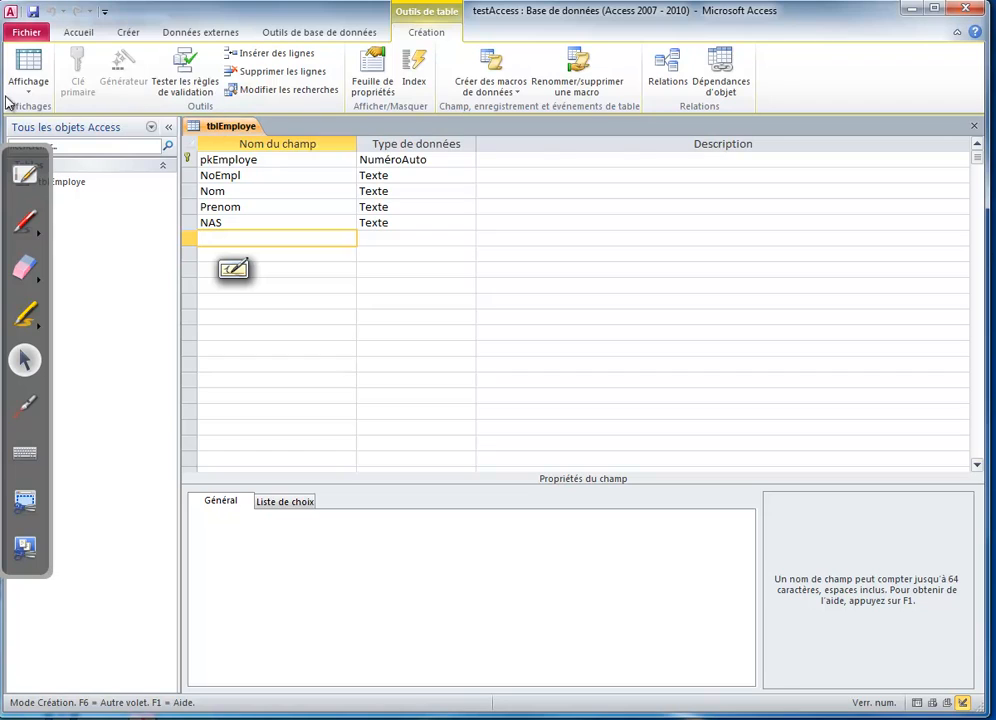
click(45, 92)
click(60, 231)
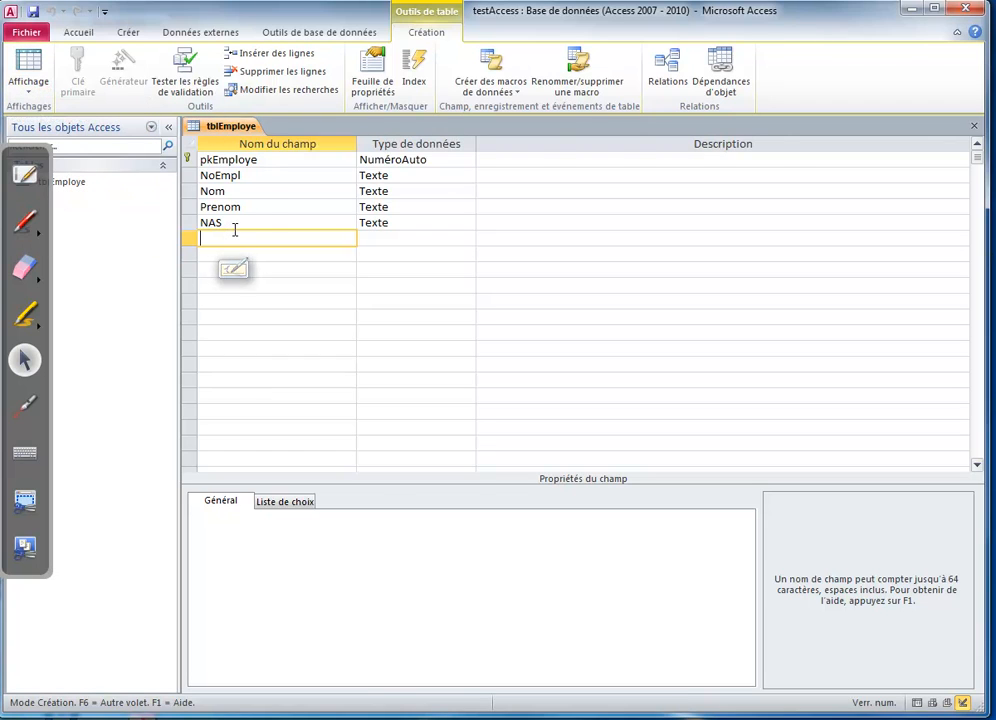
text(DateNaiss)
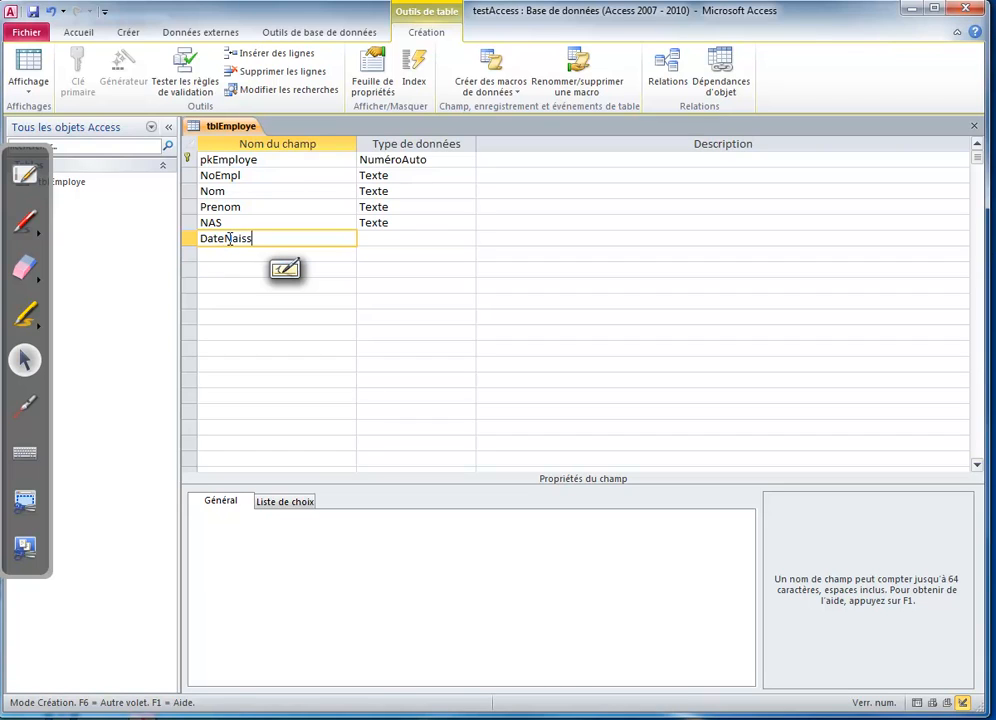
click(450, 238)
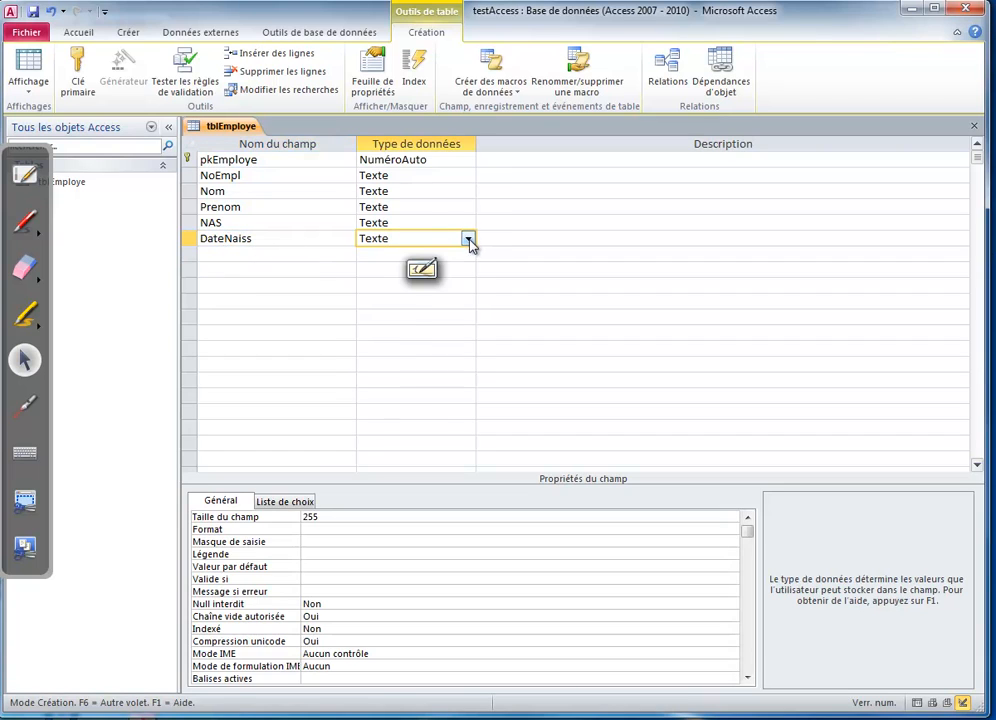
click(468, 240)
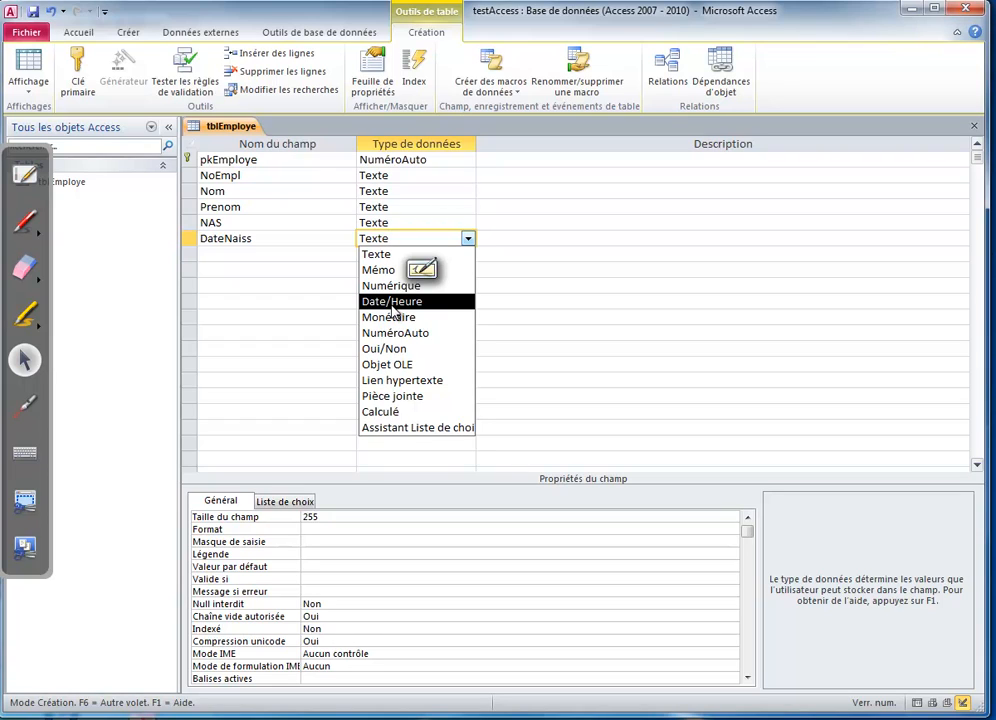
click(393, 302)
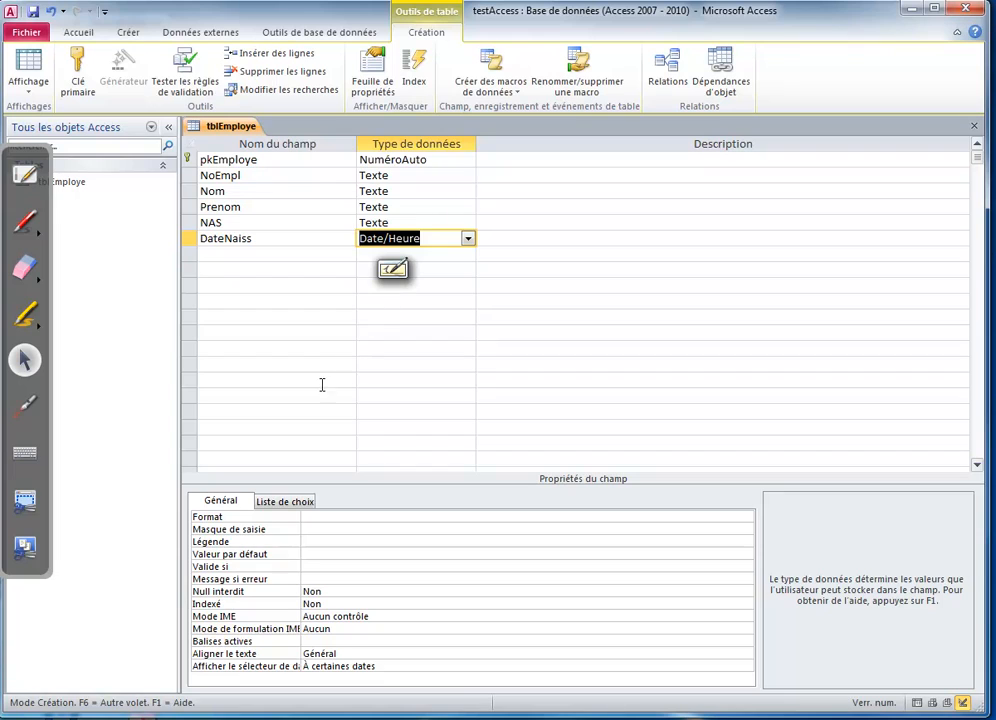
Set the display format of the DateNaiss field to Date, abrégé
click(338, 517)
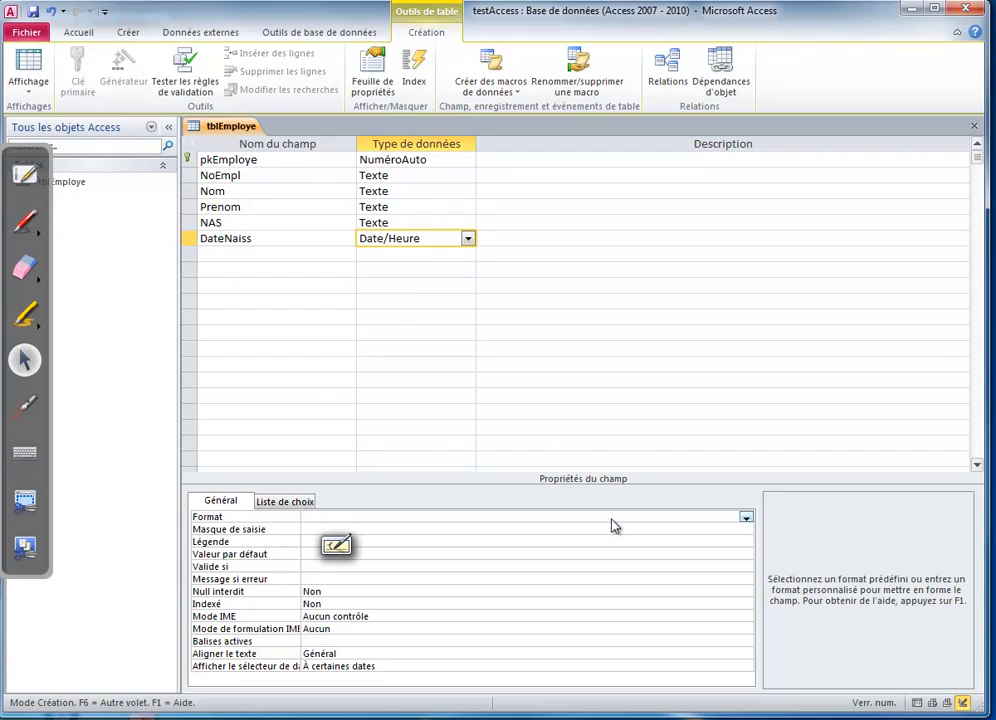
click(746, 517)
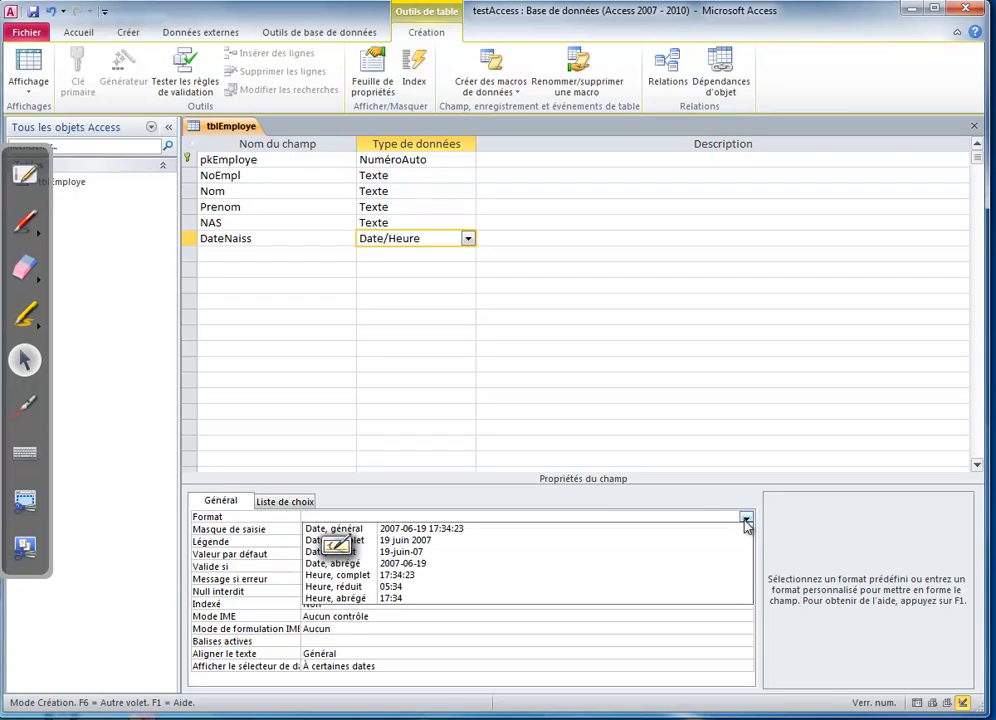
click(746, 519)
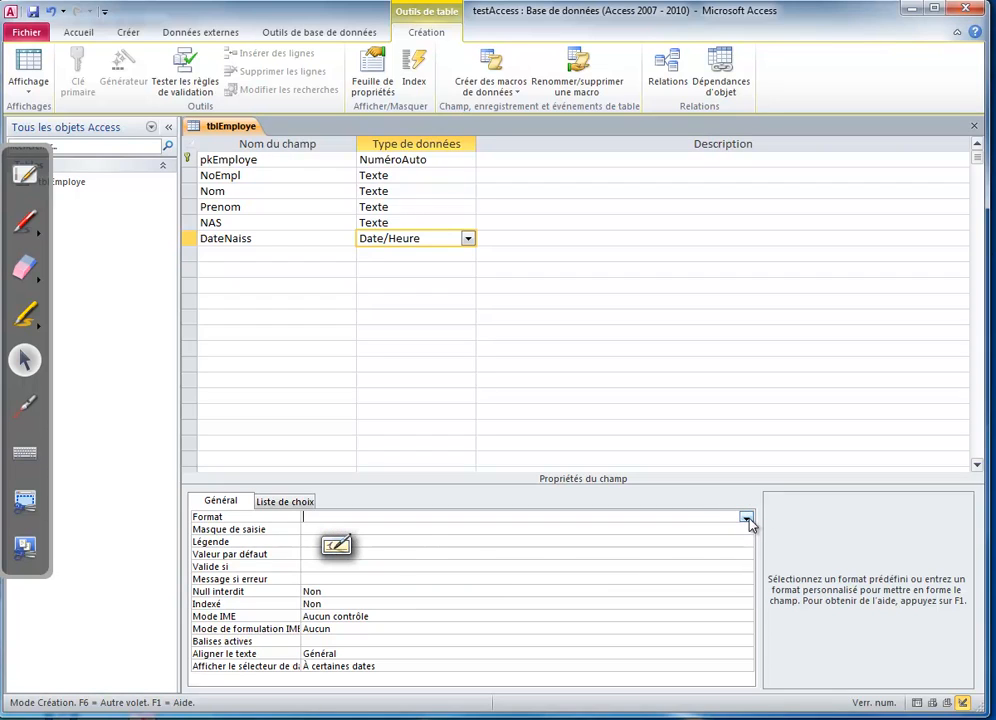
click(746, 518)
click(337, 545)
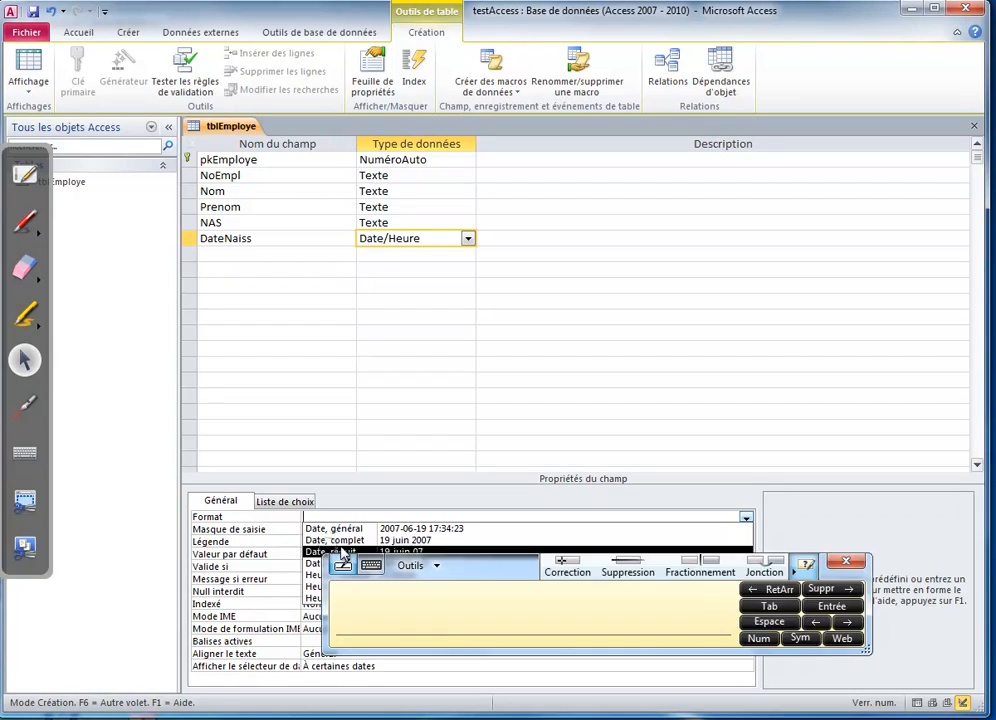
click(848, 561)
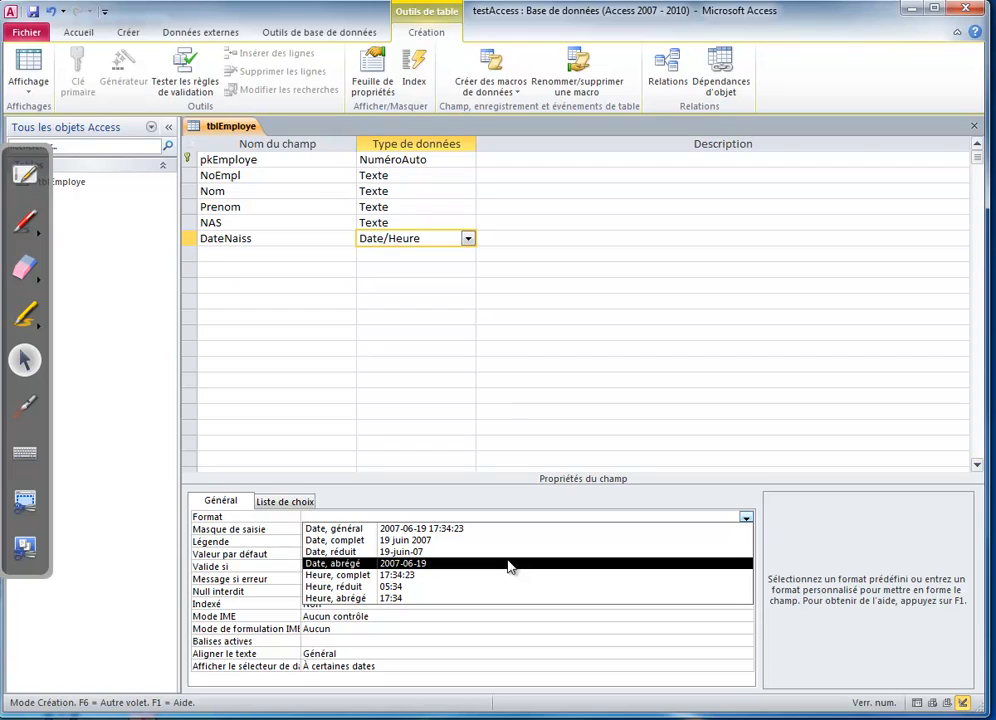
click(453, 565)
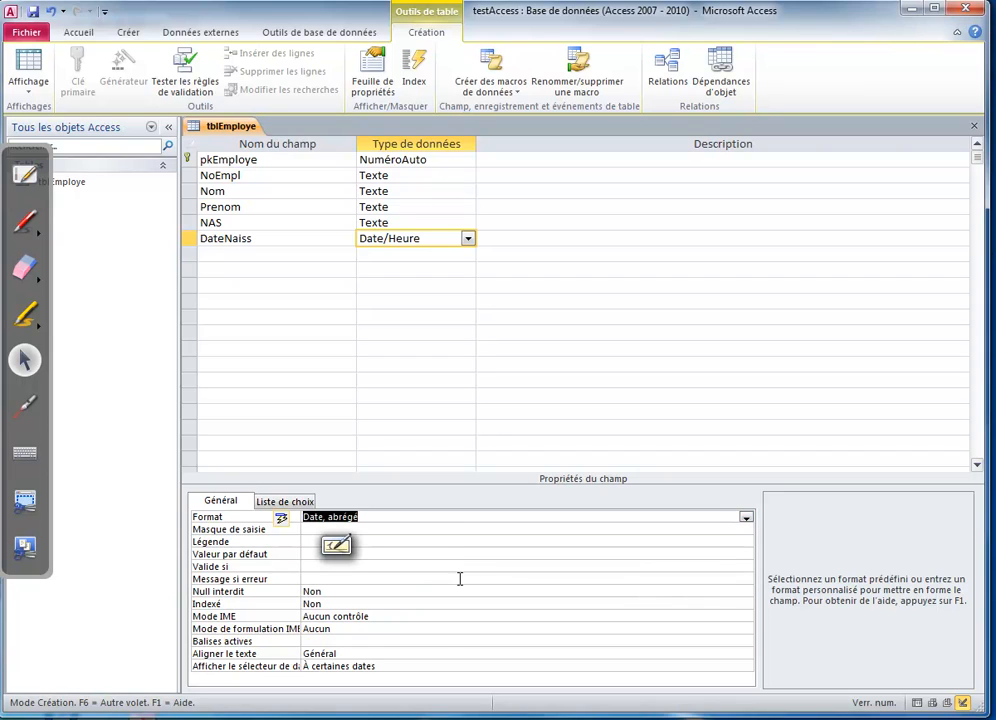
Save the table and apply the Heure, complet input mask to the DateNaiss field with the Assistant Masque de saisie
click(455, 530)
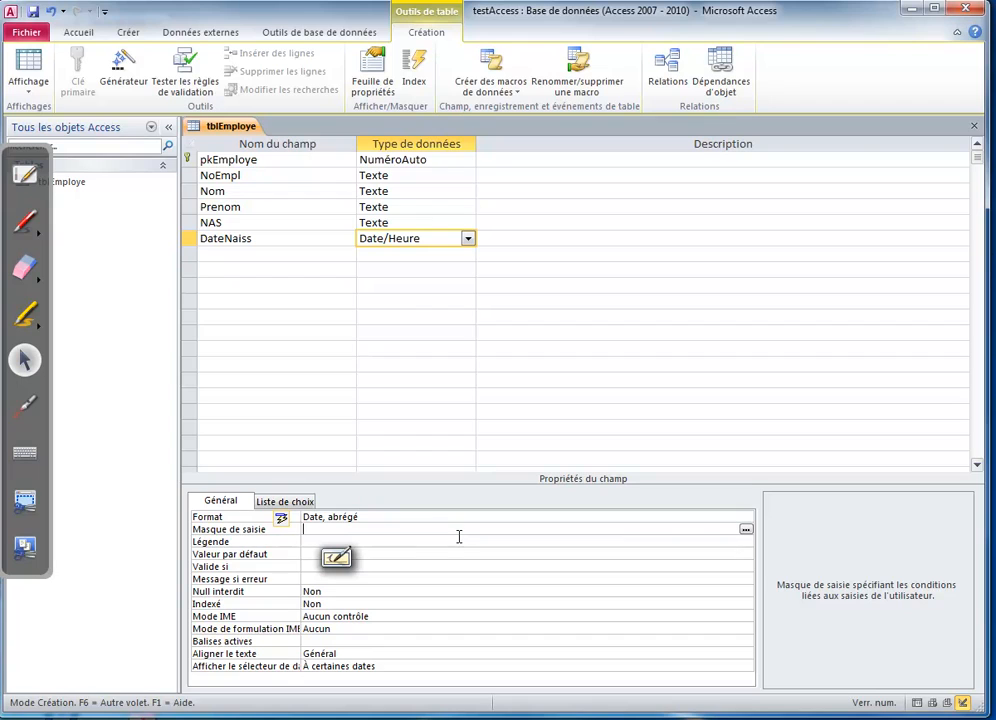
click(745, 531)
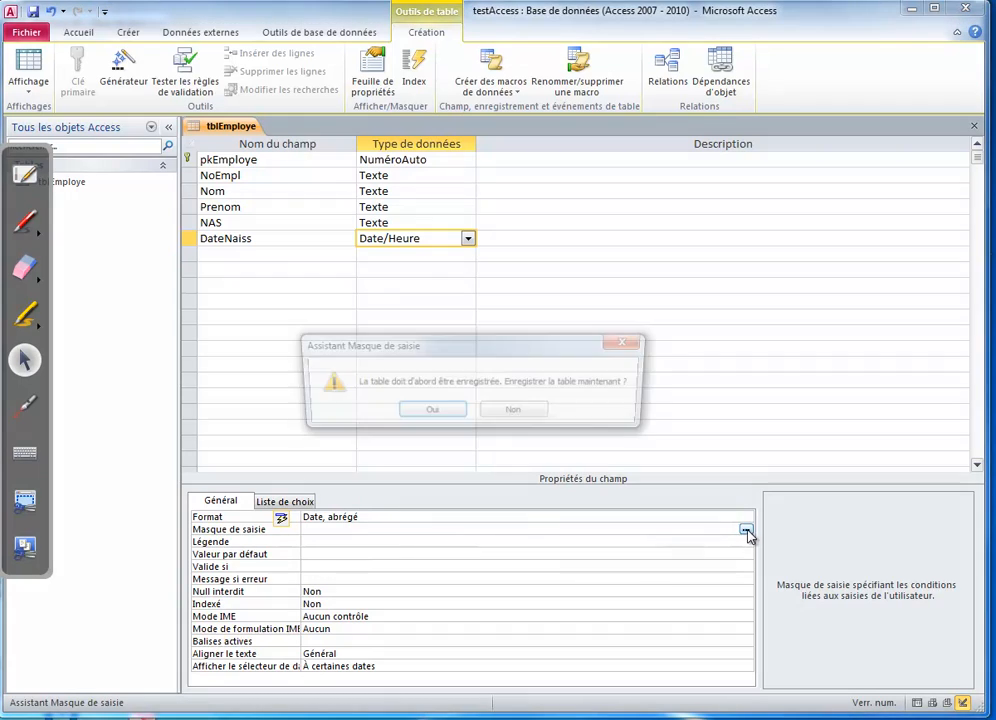
click(430, 412)
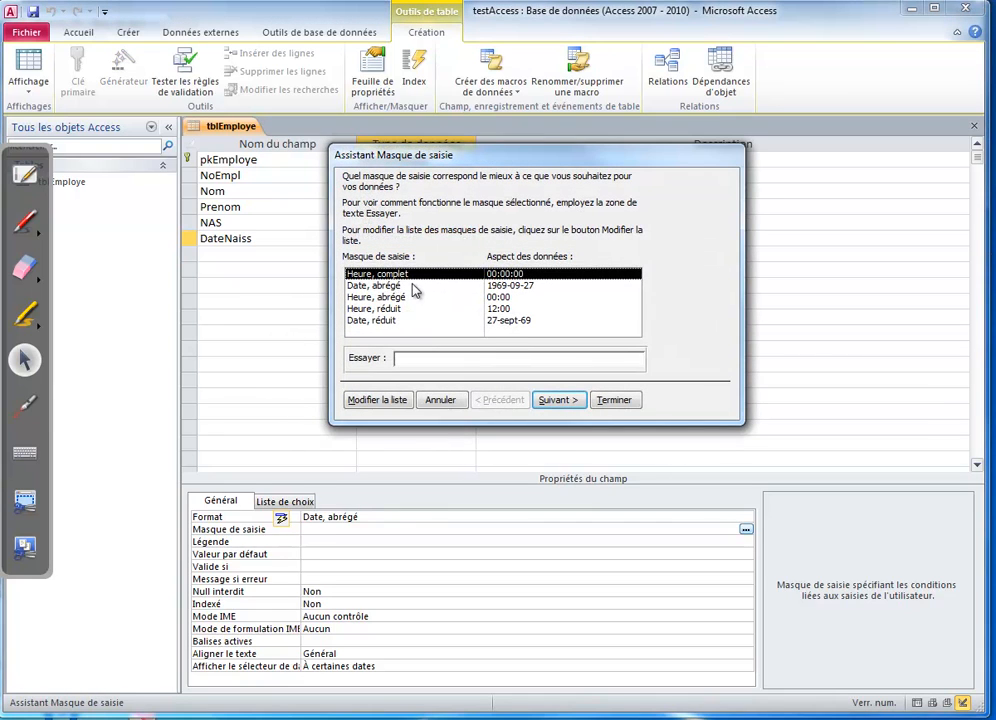
click(605, 400)
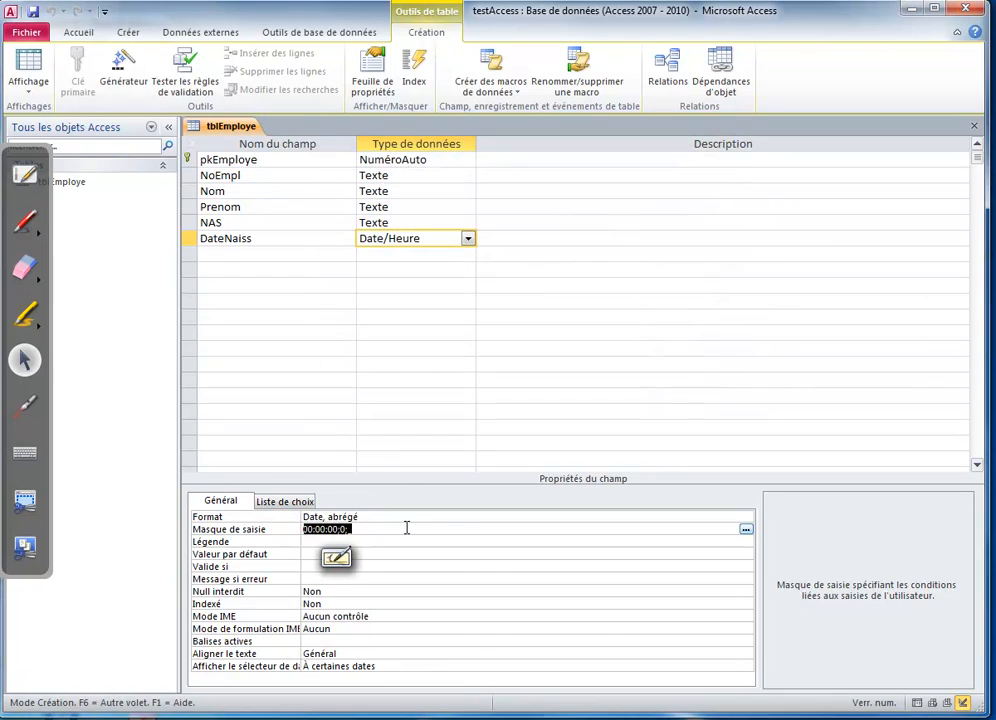
Replace the input mask of the DateNaiss field with Date, abrégé using the Assistant Masque de saisie
click(747, 533)
click(429, 412)
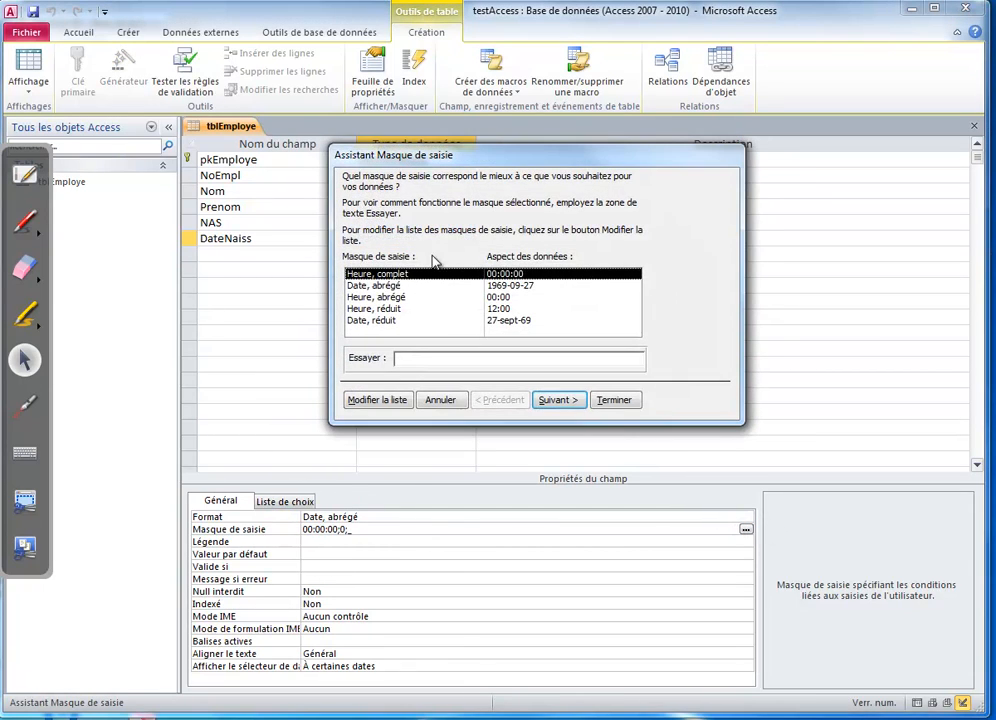
click(390, 286)
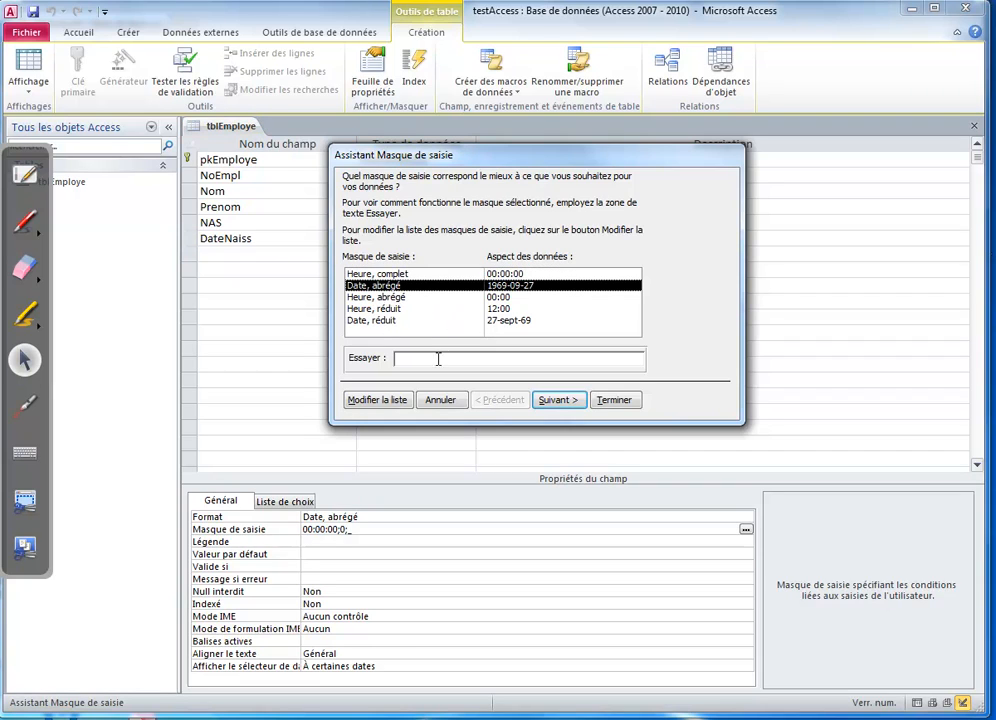
click(559, 401)
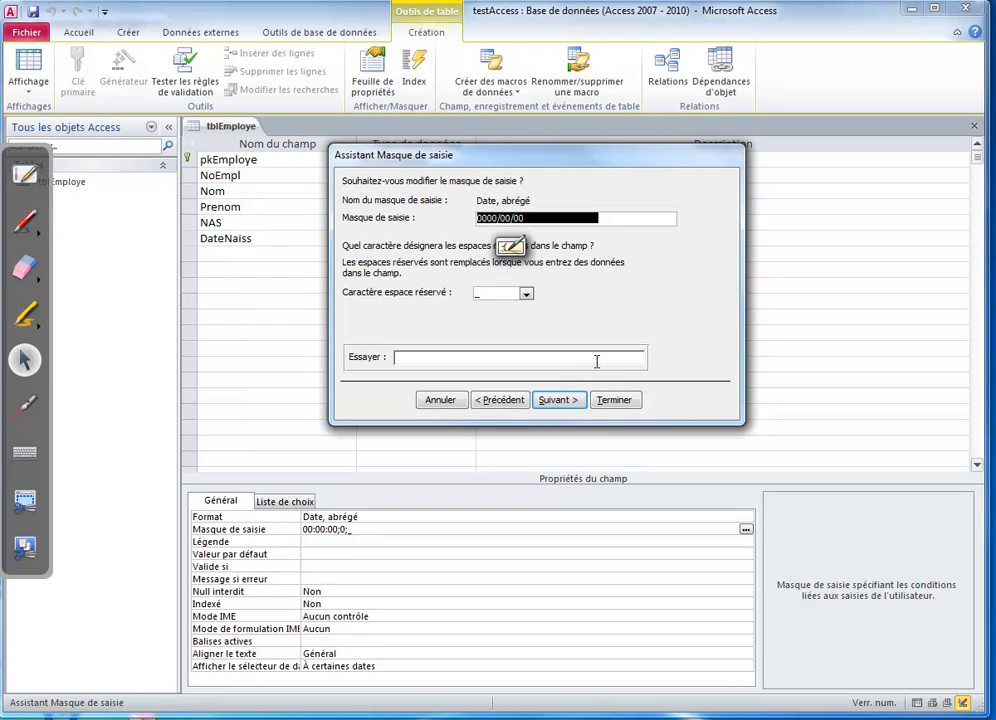
click(612, 400)
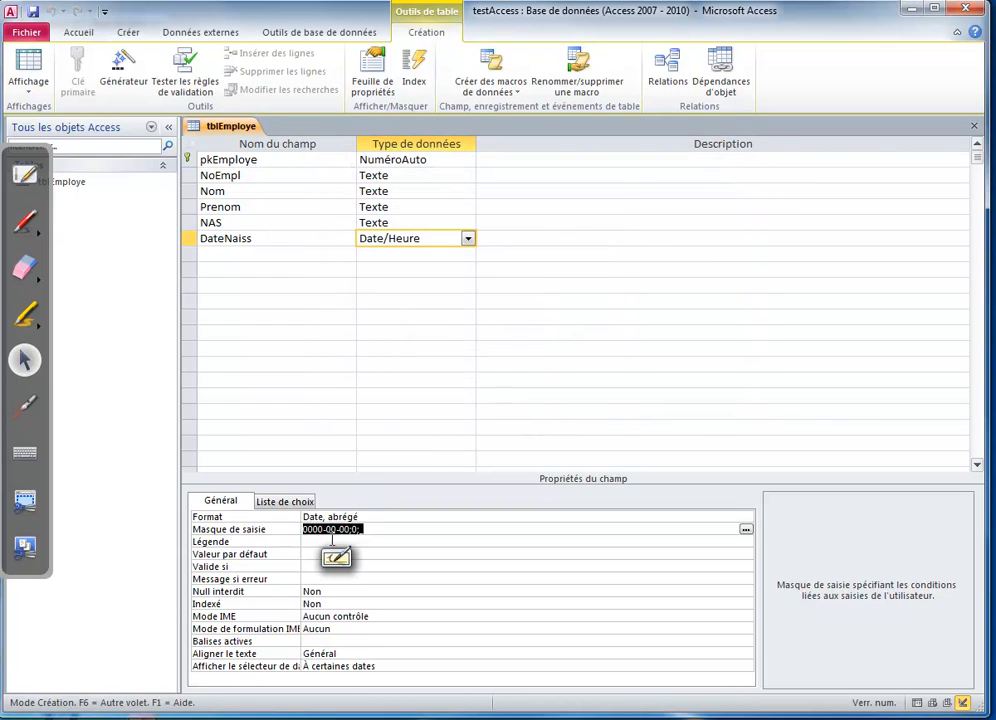
click(328, 541)
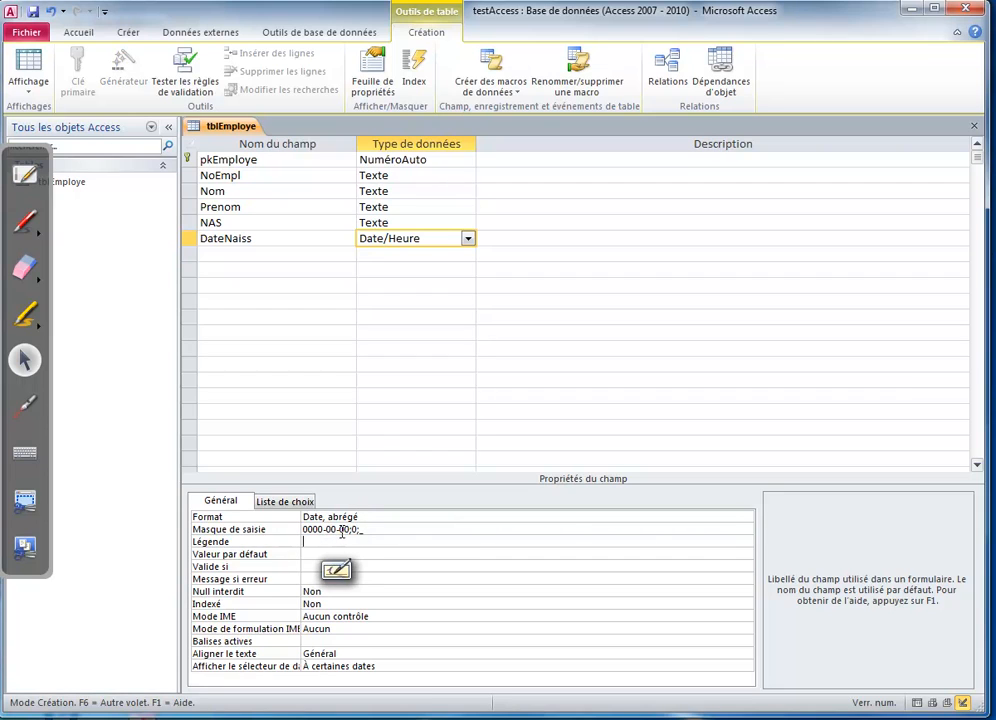
click(340, 529)
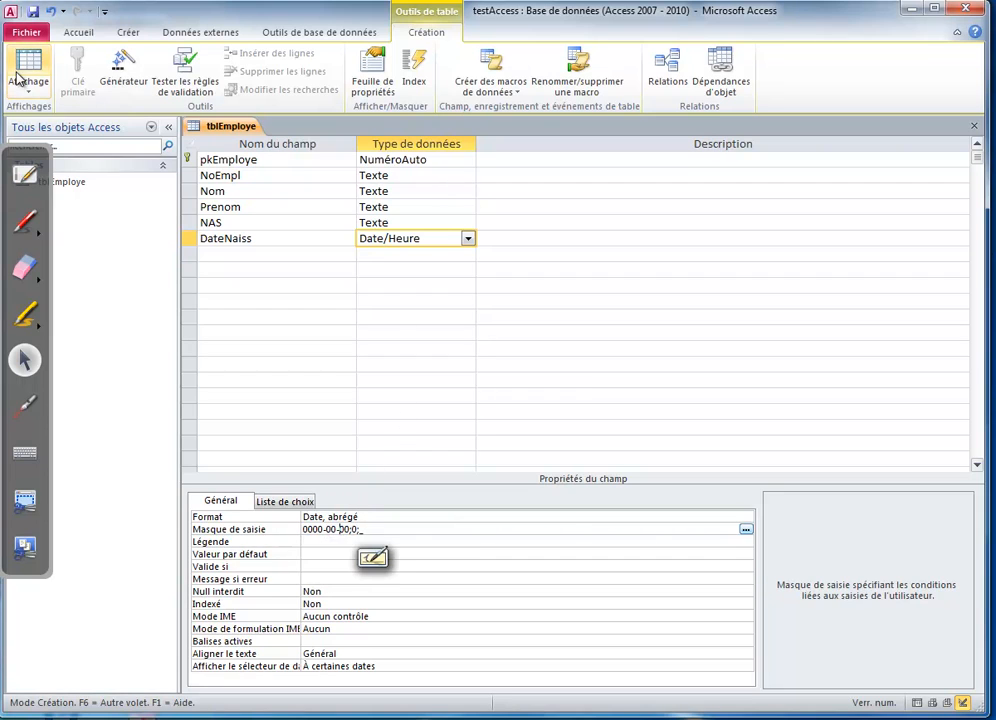
Save the table, show it in data entry view and fill in the first employee's date of birth in the DateNaiss column
click(30, 95)
click(30, 118)
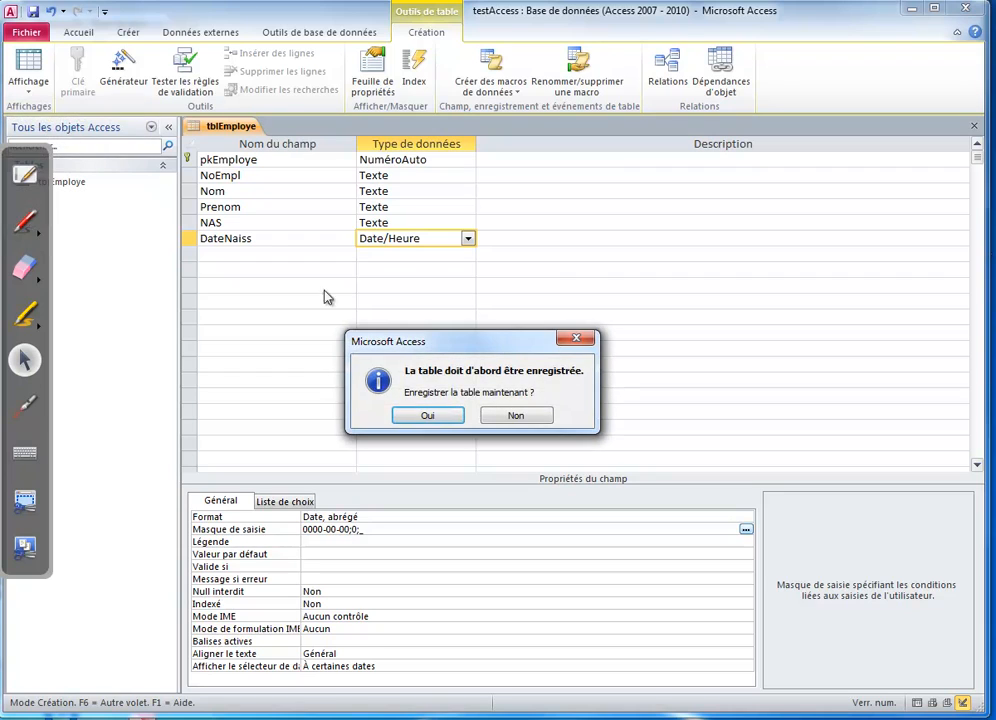
click(433, 415)
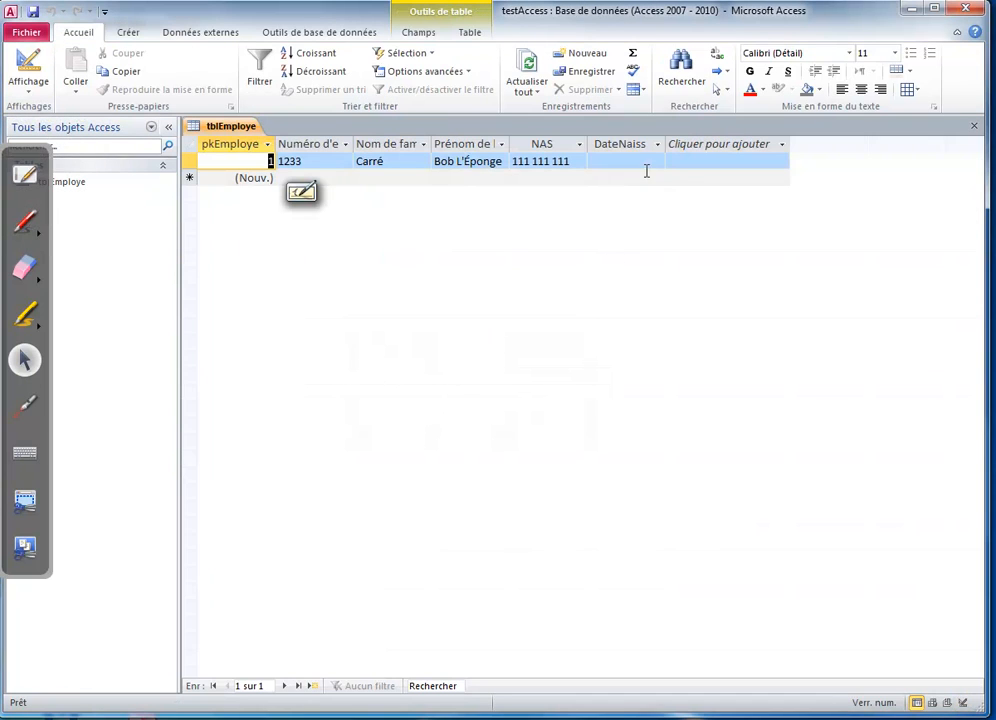
click(615, 160)
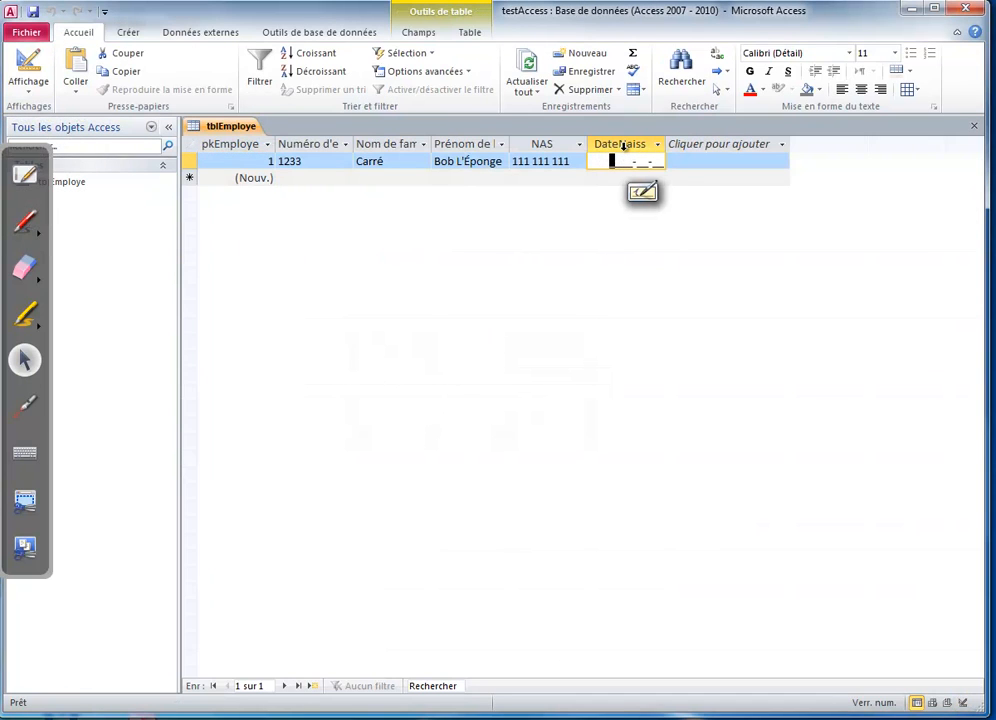
text(1955-)
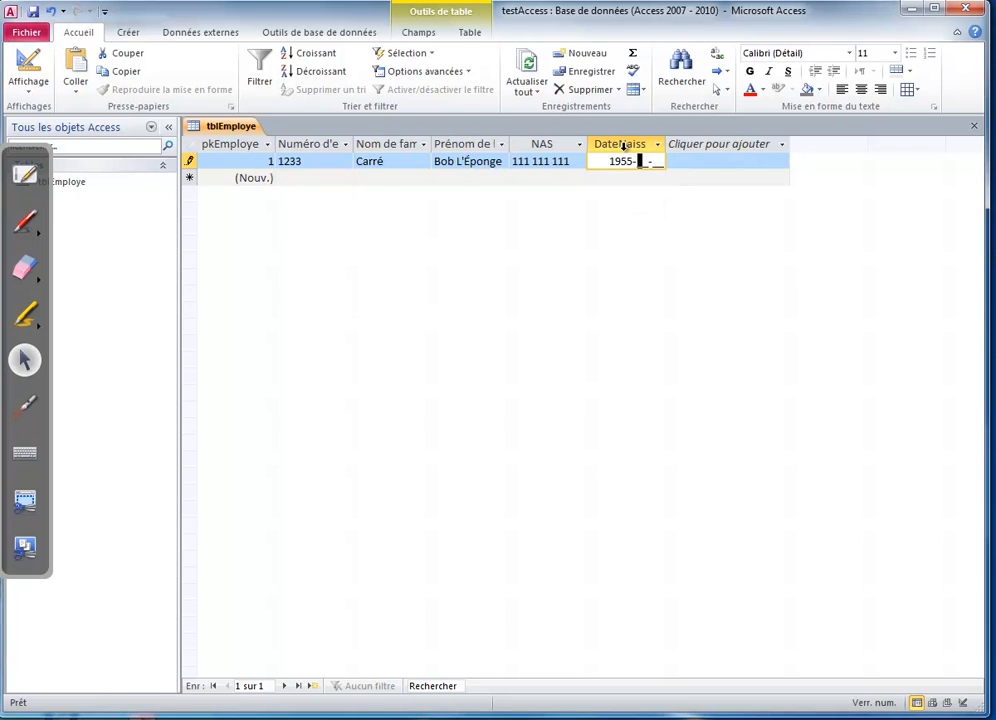
text(10-25)
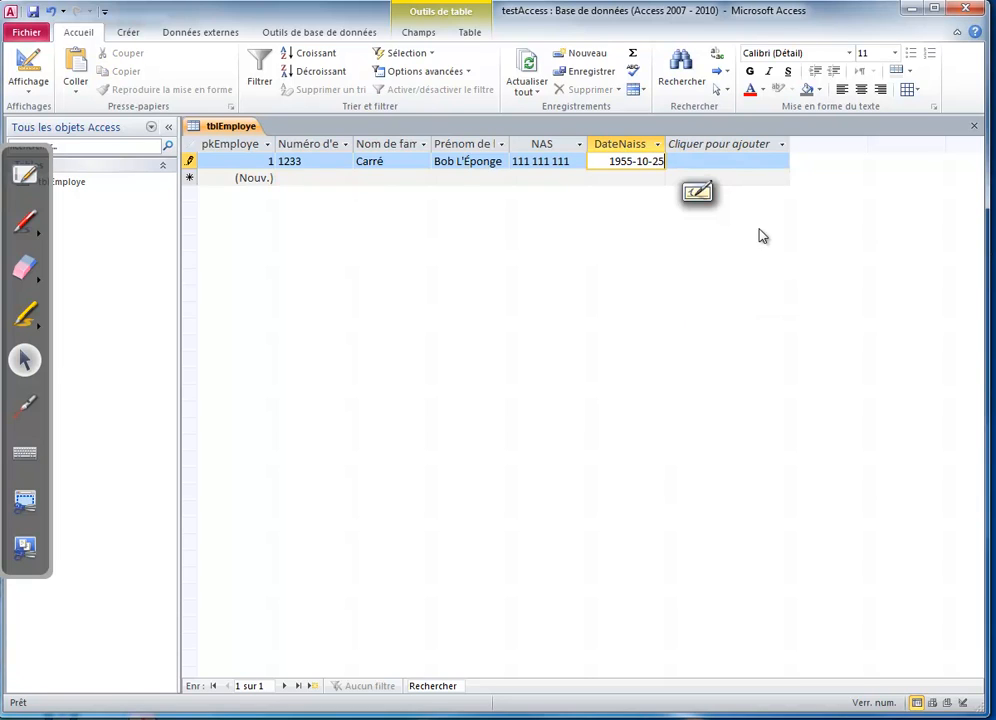
key(Tab)
click(608, 180)
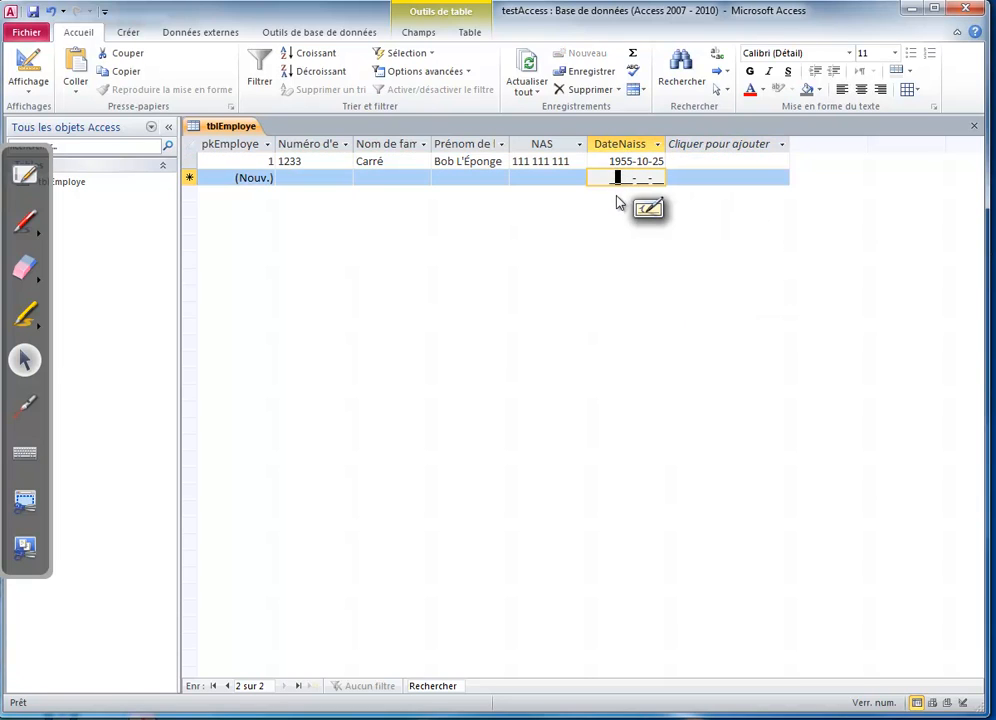
click(617, 161)
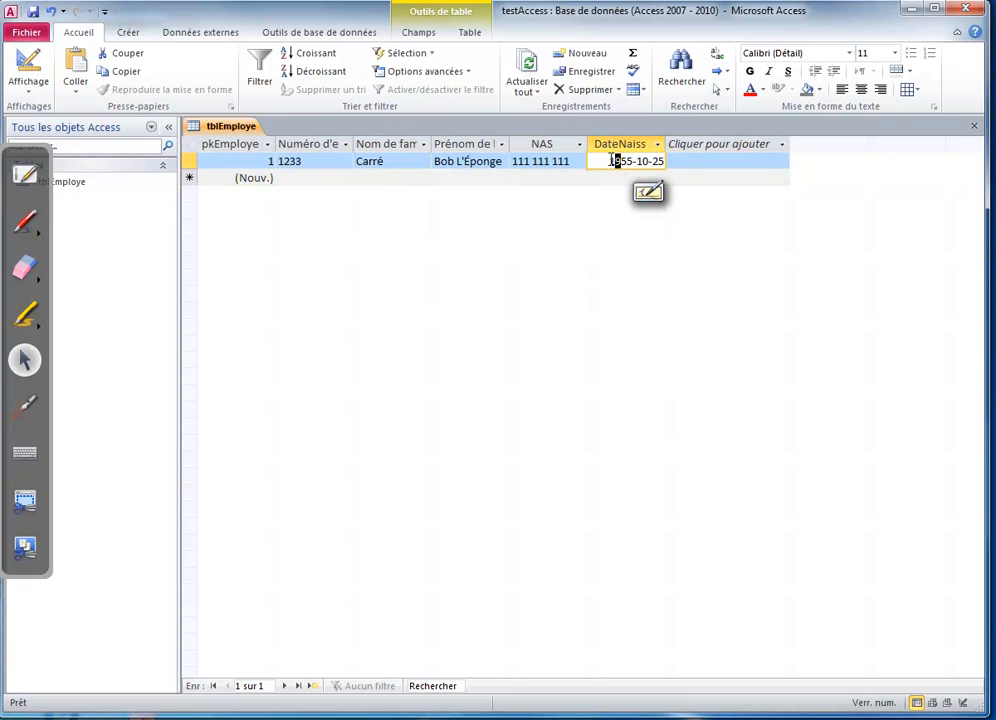
Return the table to Création mode and set the caption (Légende) of the DateNaiss field to Date de naissance
click(28, 62)
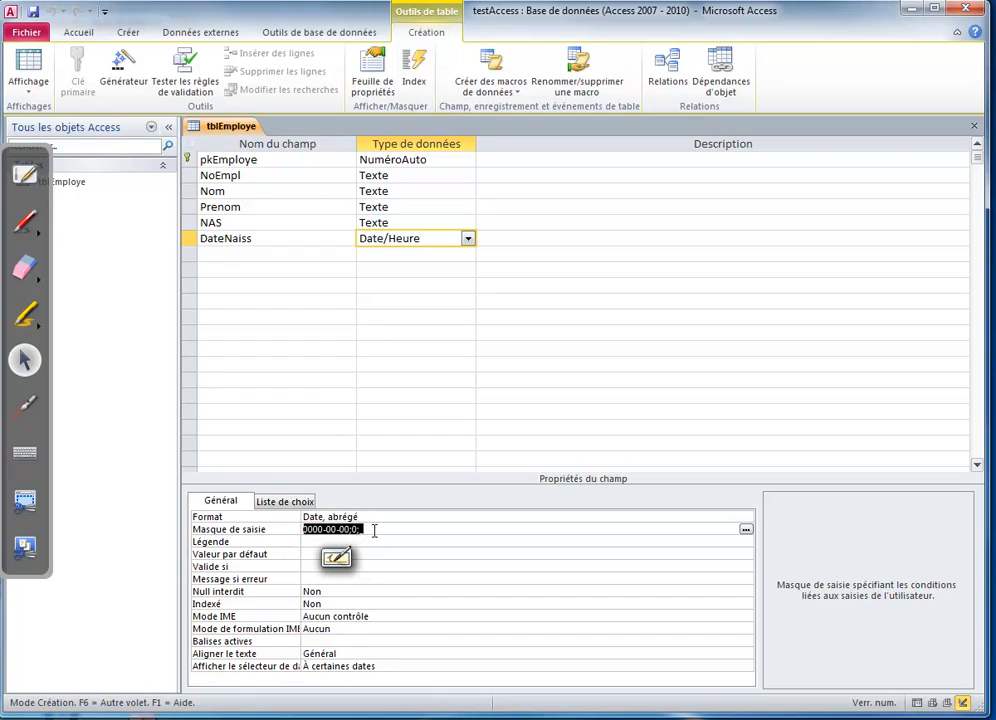
click(374, 531)
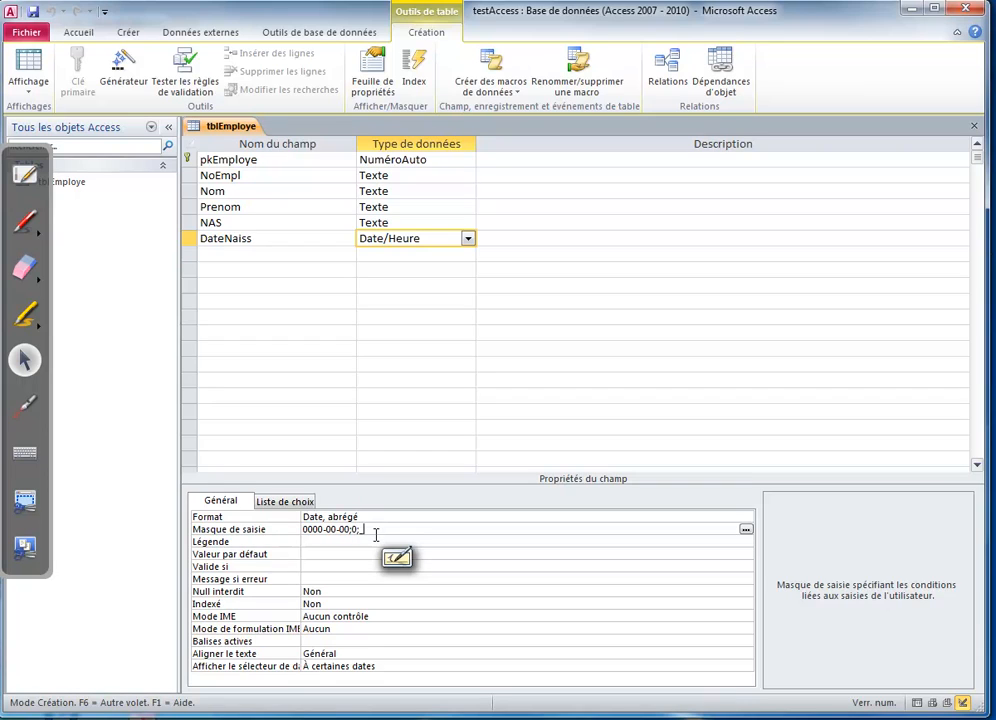
click(358, 541)
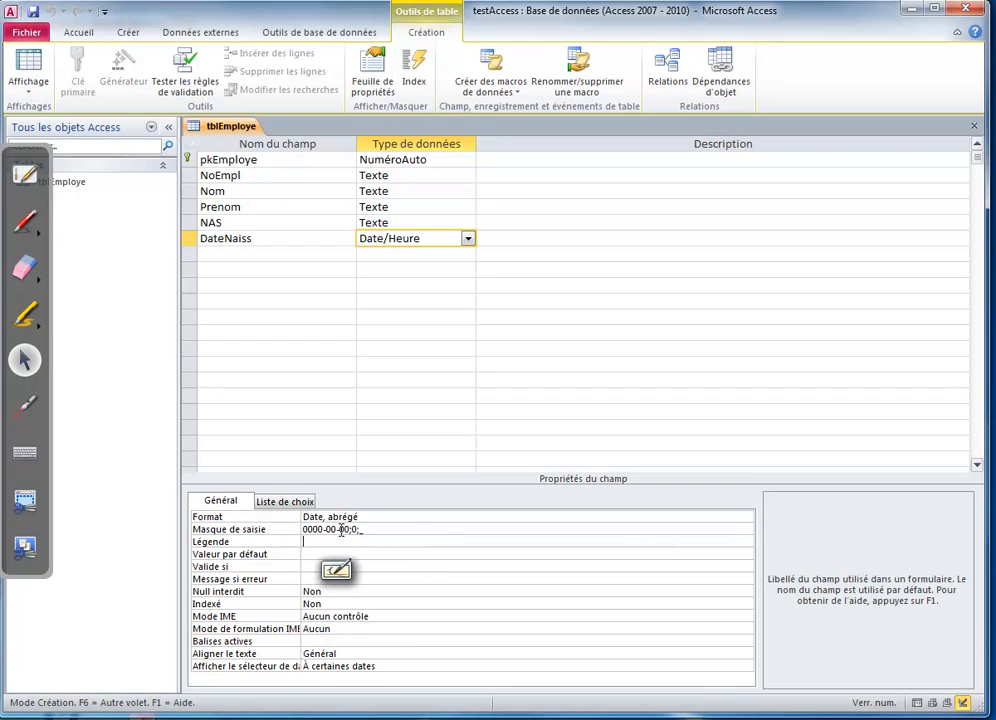
text(Date de Naissance)
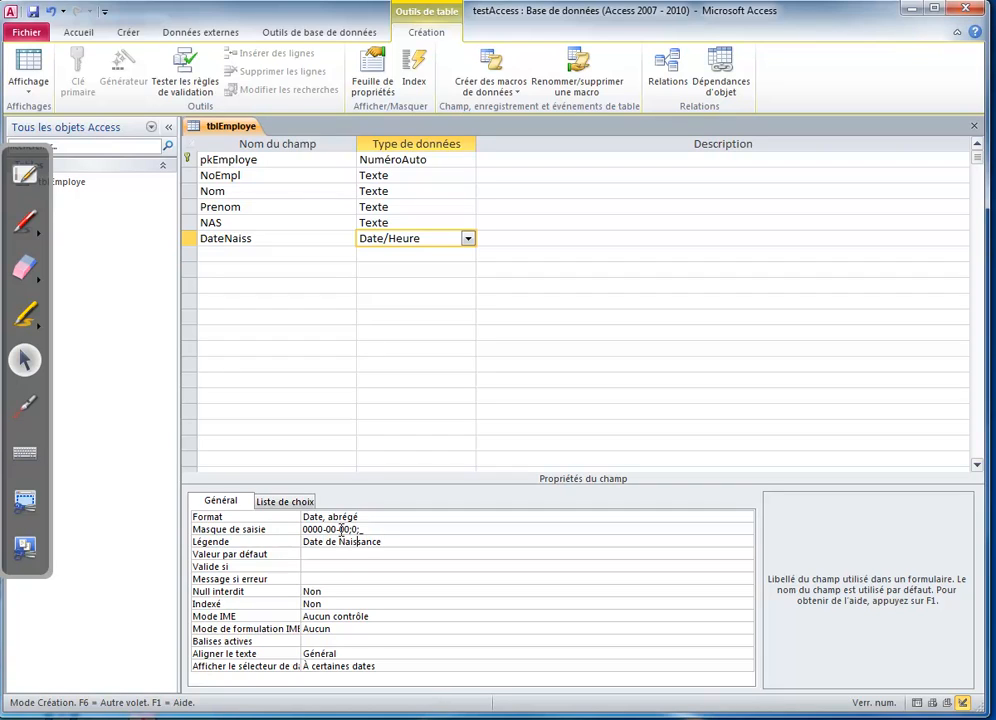
key(BackSpace)
text(n)
Check the example table on the Moodle page in the browser and, back in Access, add a Sexe field of type Texte
click(210, 253)
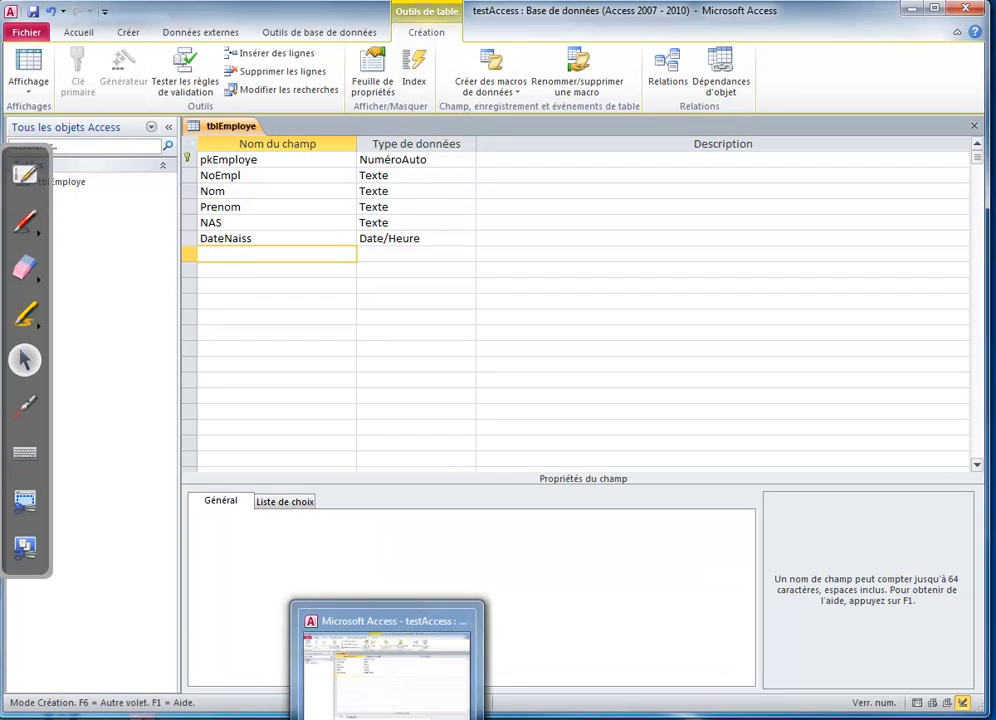
click(137, 718)
click(218, 680)
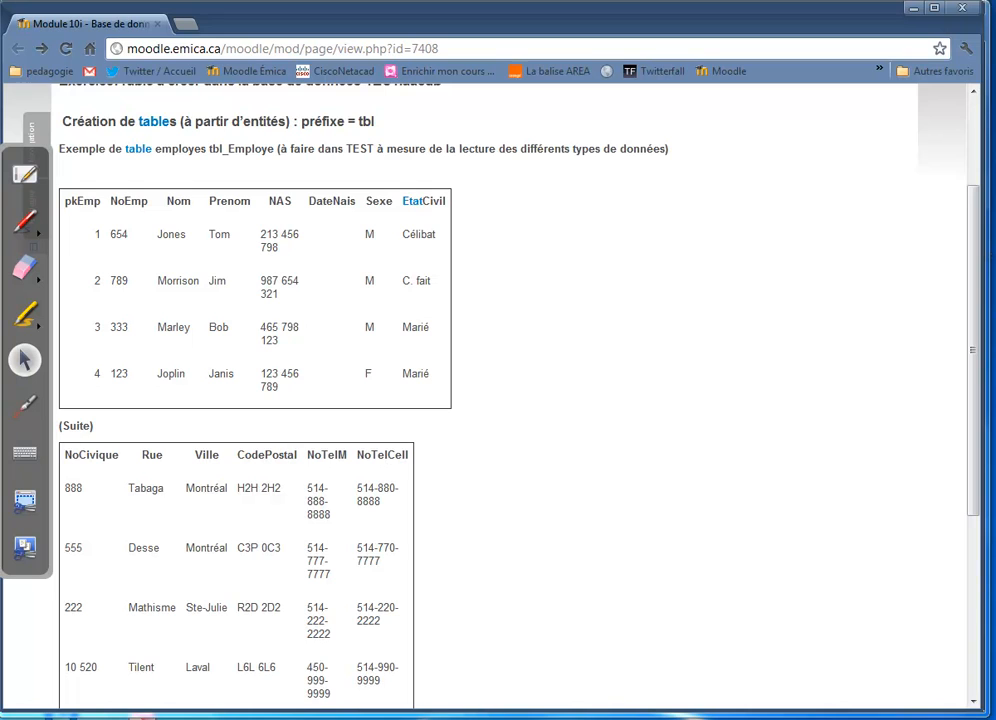
mouse_move(388, 718)
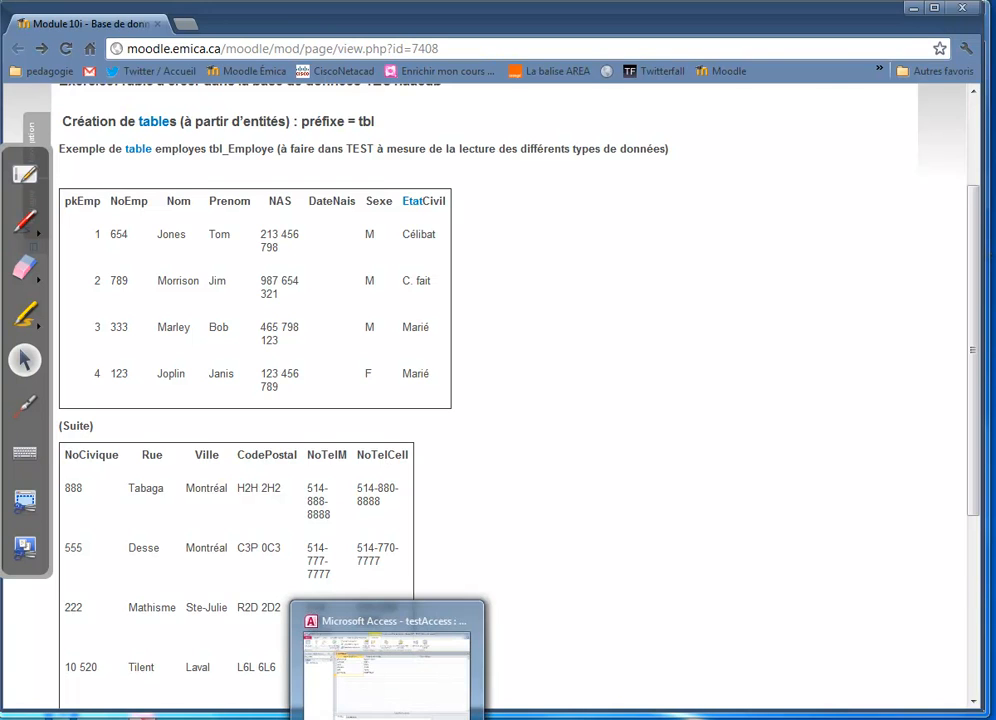
click(386, 660)
click(400, 238)
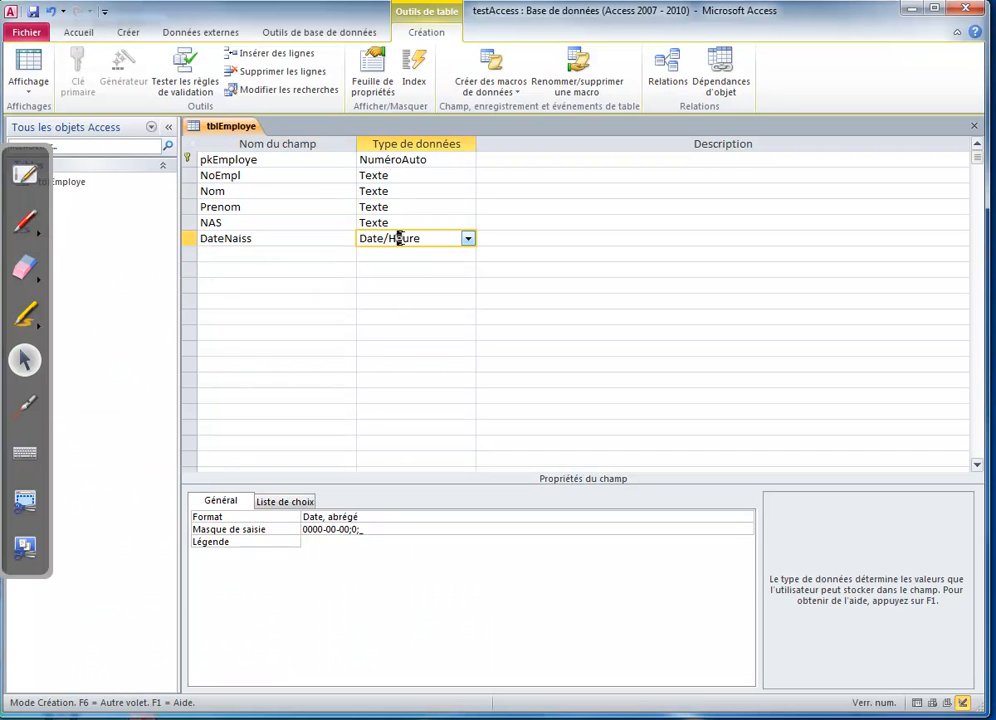
click(283, 258)
text(Sexe)
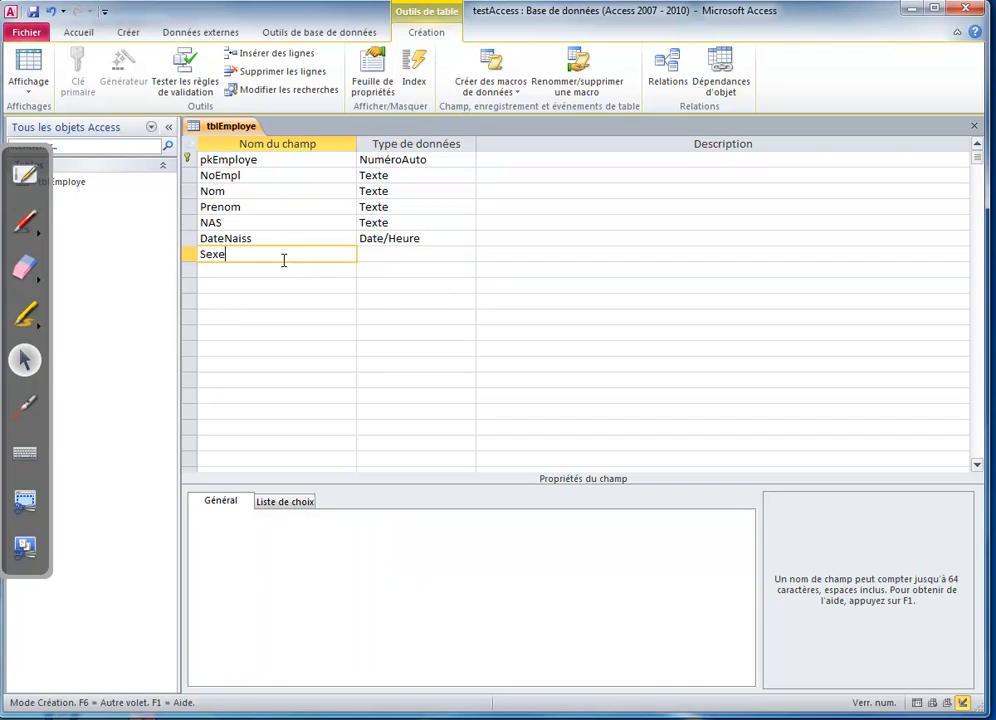
click(447, 257)
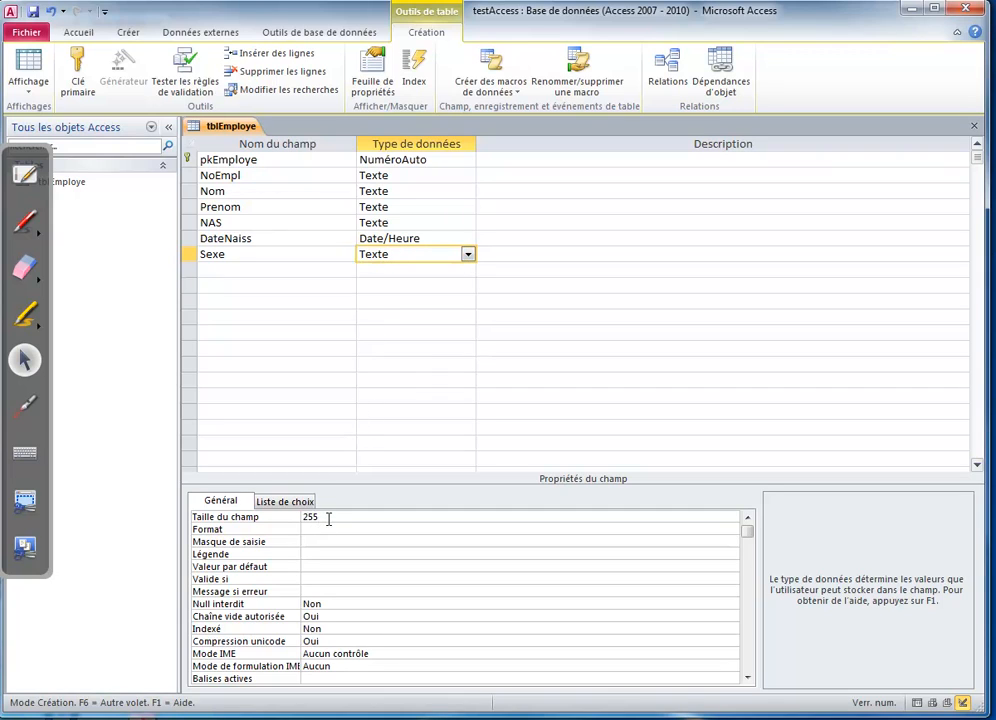
Set the Sexe field's size to 10 and its caption (Légende) to Sexe
click(280, 518)
text(1)
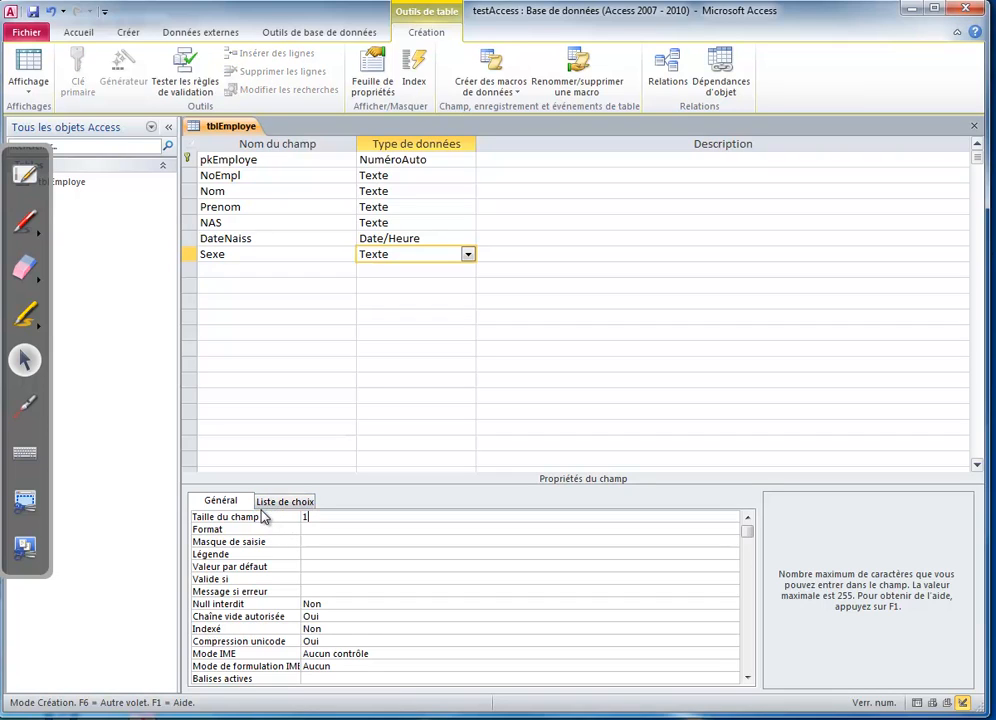
text(0)
click(329, 529)
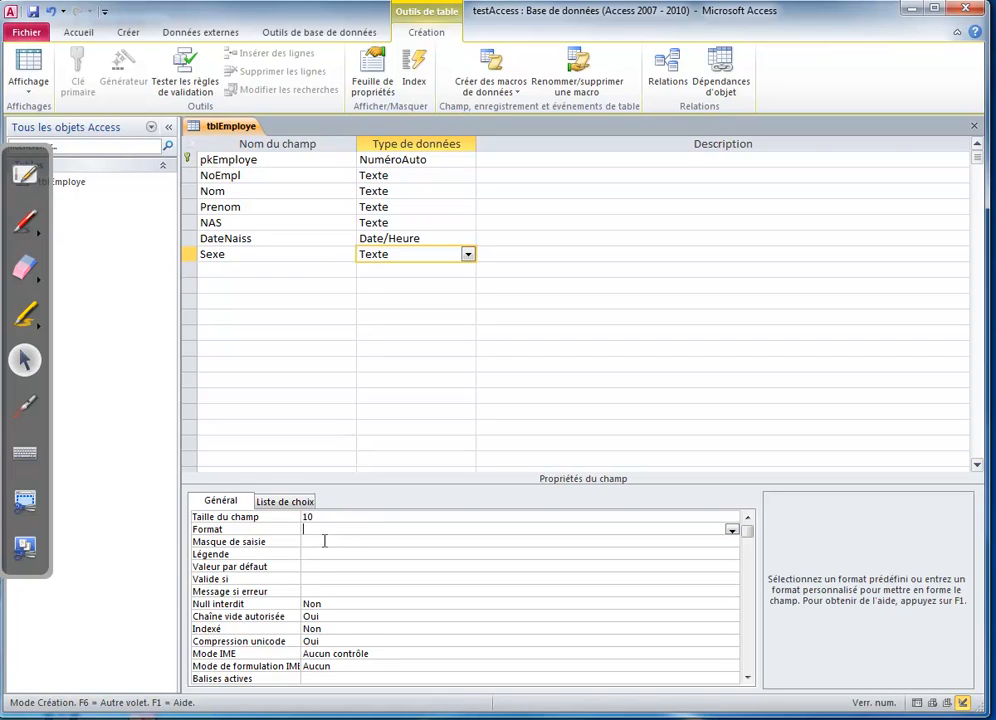
click(324, 543)
click(324, 552)
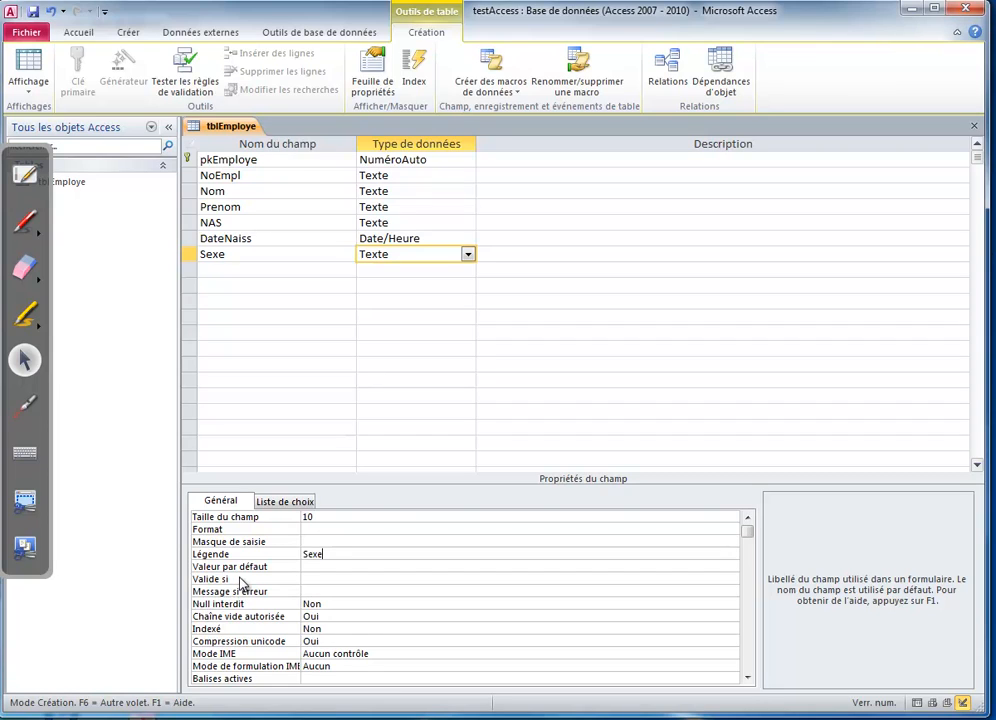
Set the display control (Contrôle de l'affichage) of the Sexe field to Zone de liste déroulante
click(290, 502)
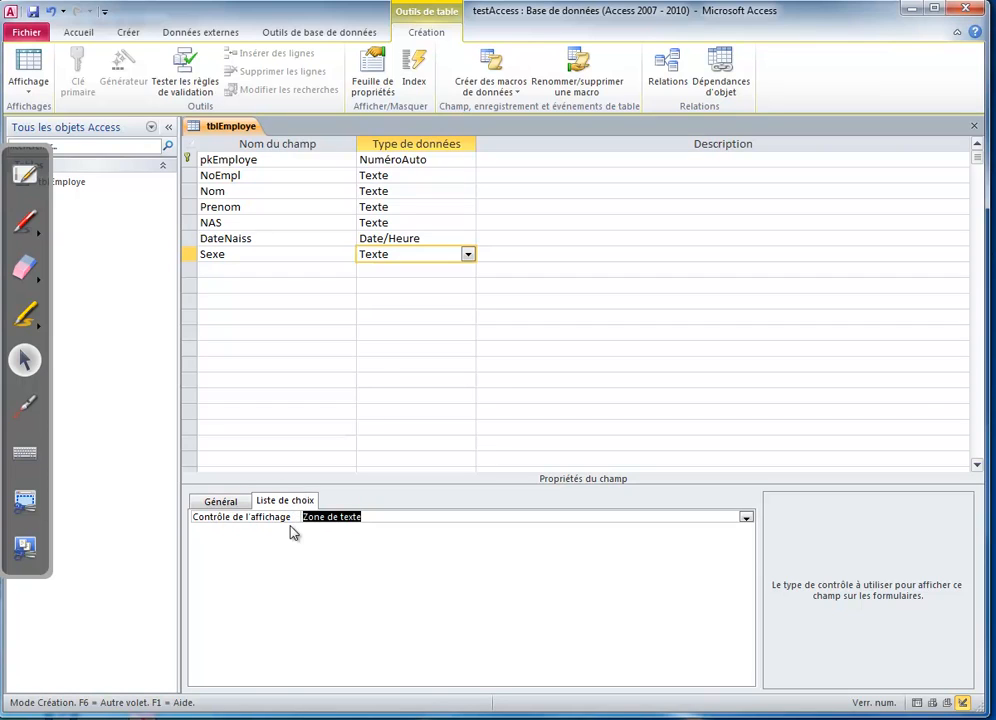
click(746, 519)
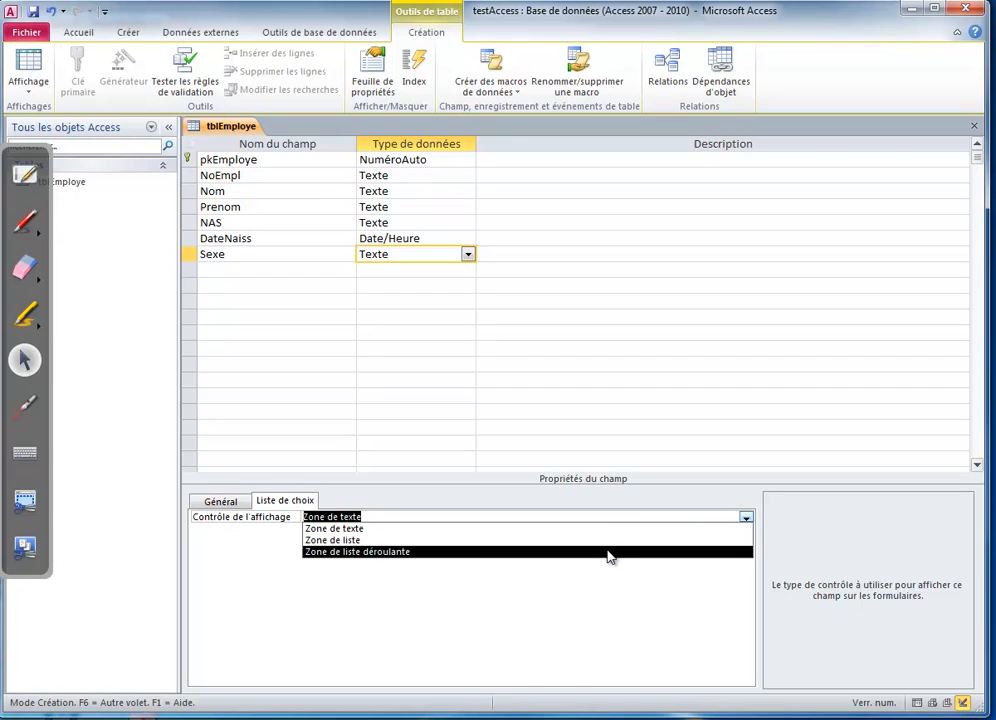
click(607, 553)
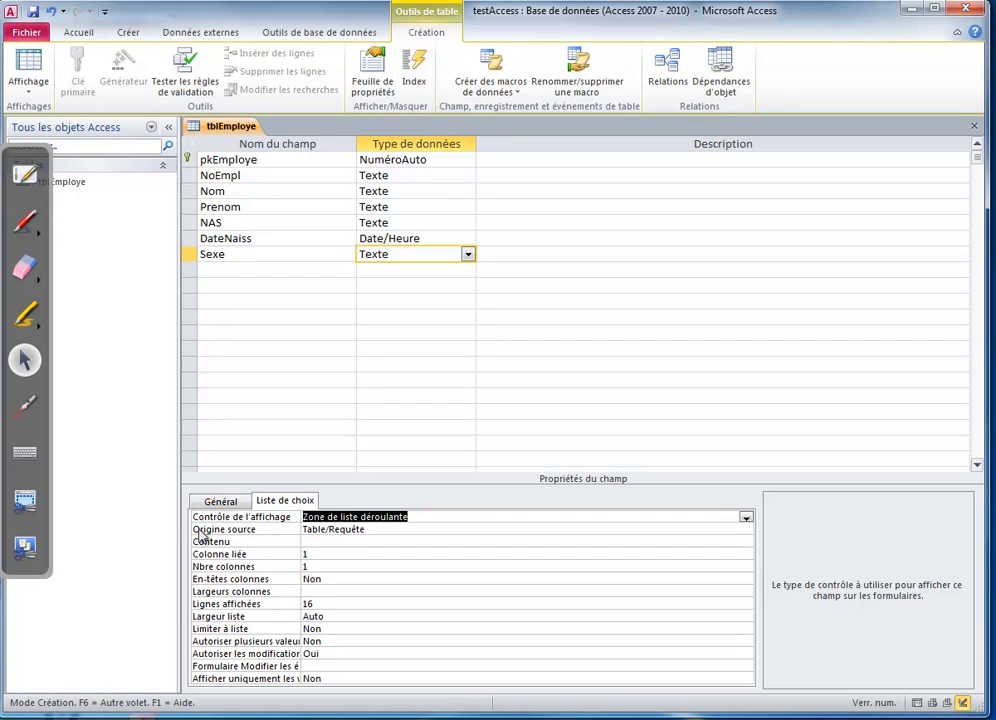
Mark the property names Contrôle de l'affichage, Origine source and Contenu with the yellow annotation highlighter
click(22, 313)
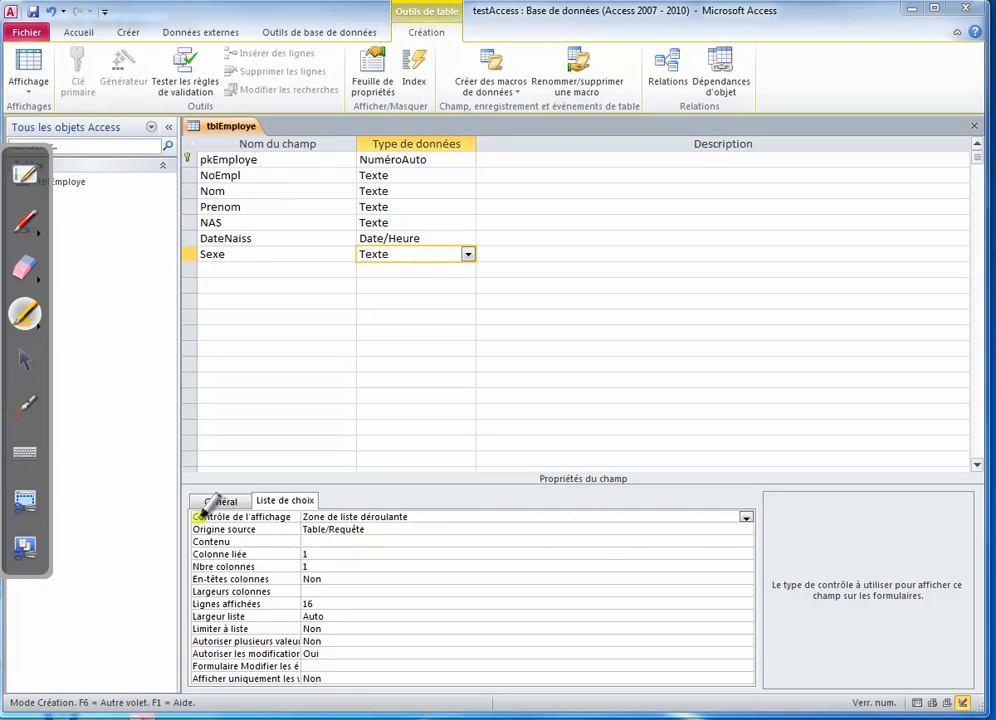
drag(198, 516, 292, 516)
drag(193, 529, 262, 529)
drag(186, 541, 230, 541)
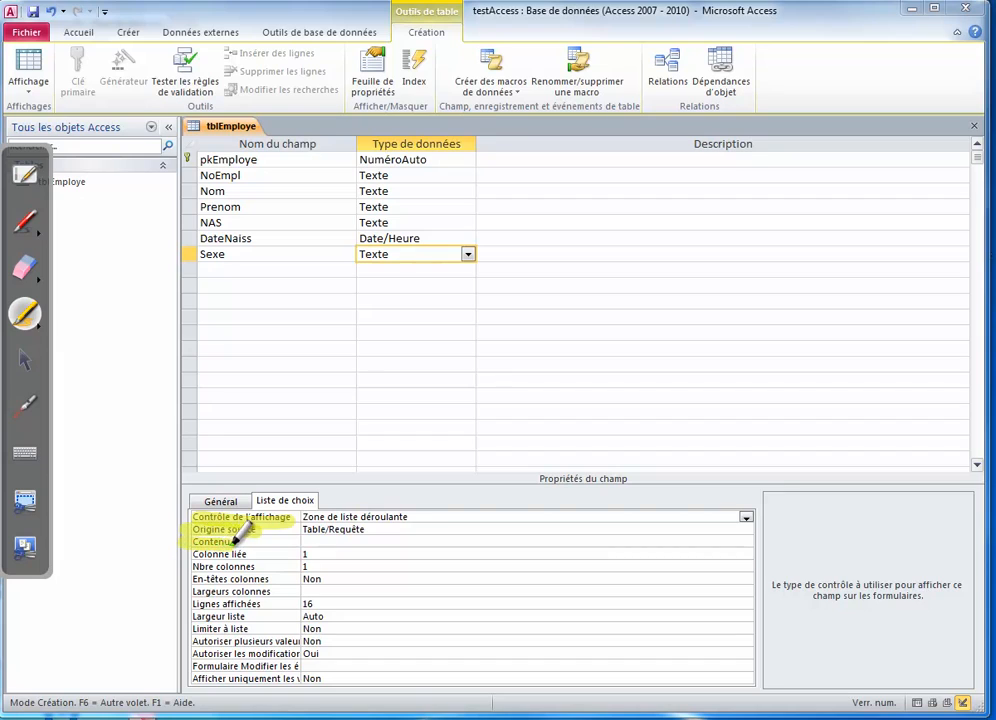
click(24, 360)
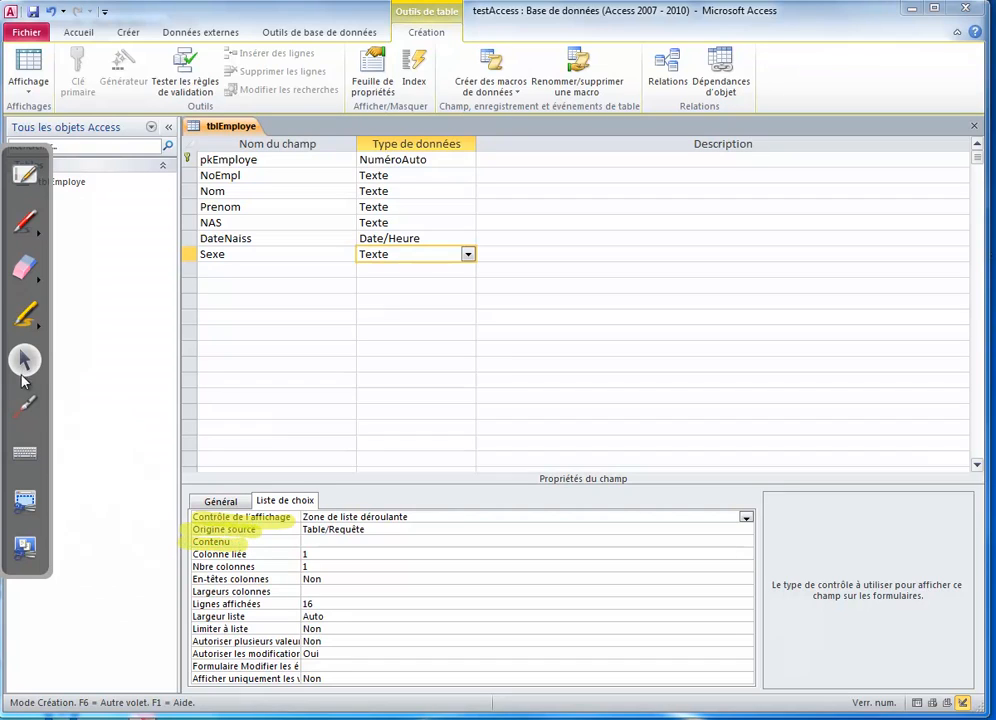
Set the Sexe field's Origine source to Liste valeurs and its Contenu to Masculin;féminin;Inconnu
click(374, 530)
click(746, 531)
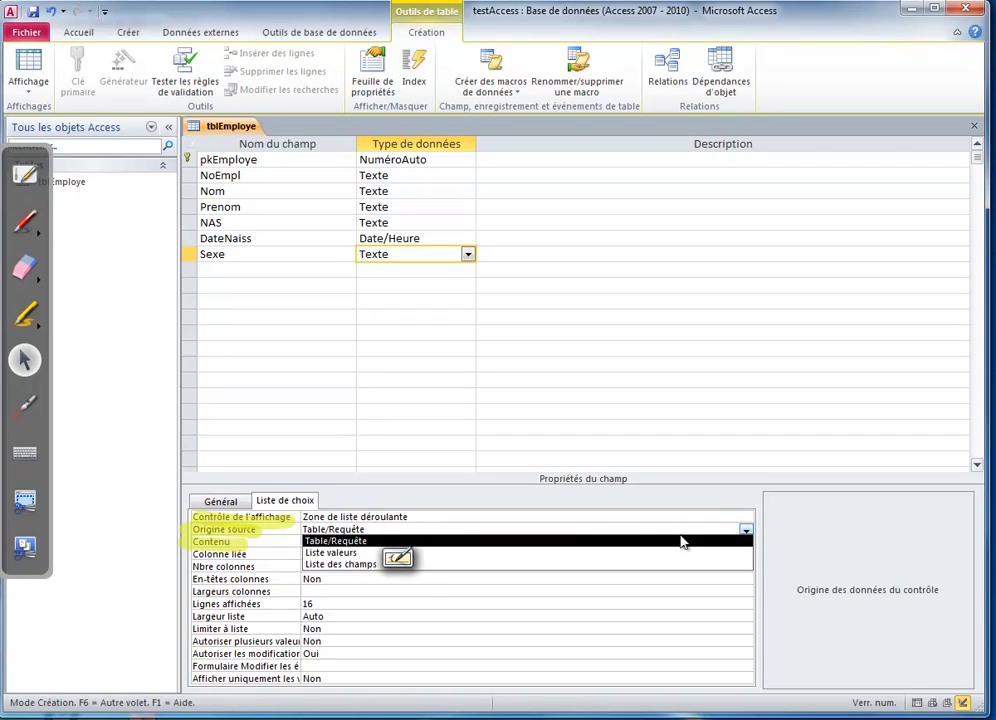
click(545, 553)
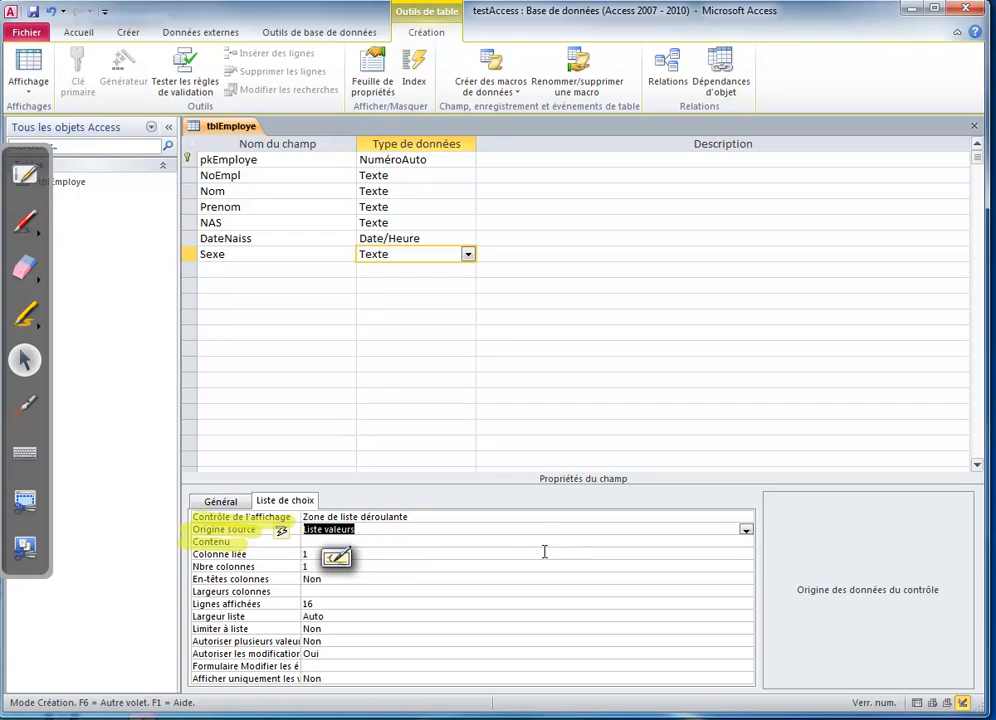
click(527, 541)
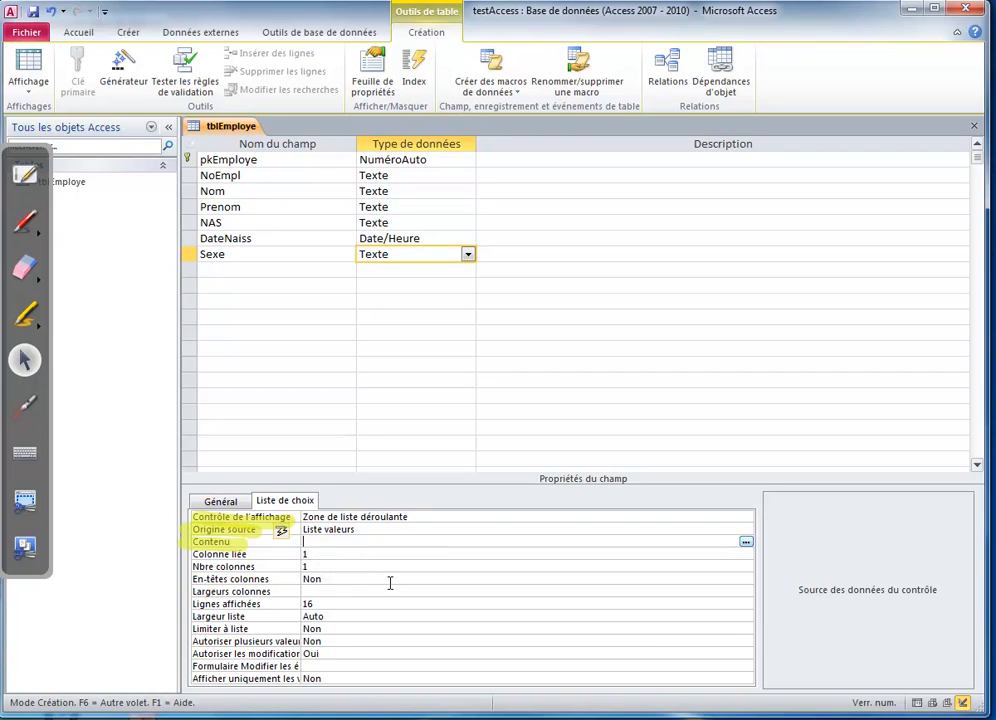
text(Masculin;féminin)
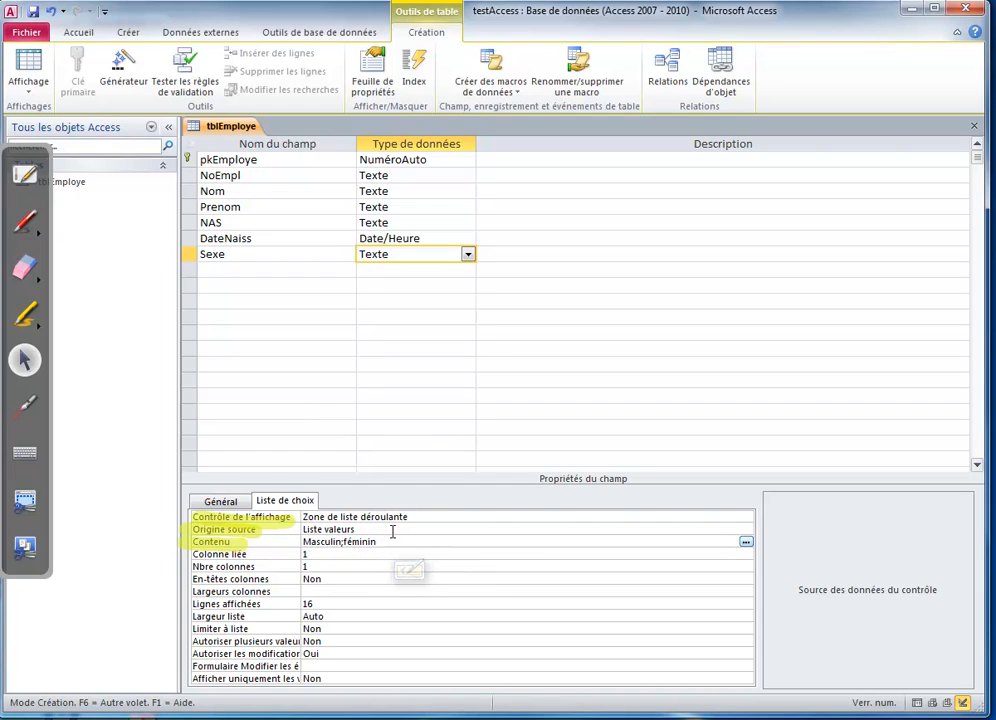
text(;Inconnu)
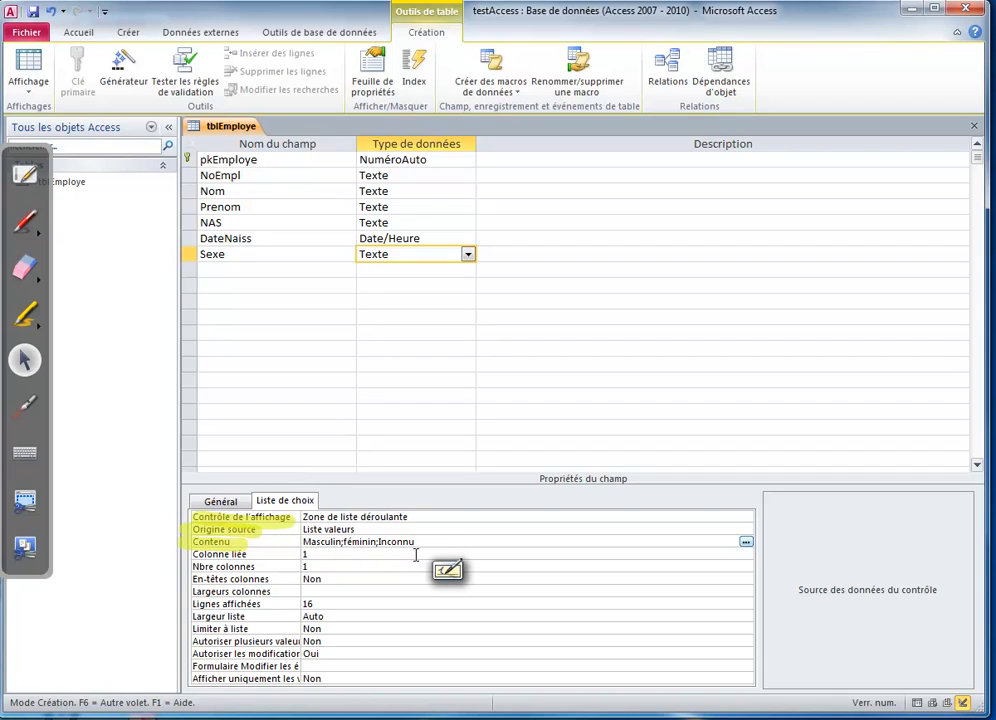
Erase the yellow highlighter marks from the property names and return to the normal pointer
click(25, 267)
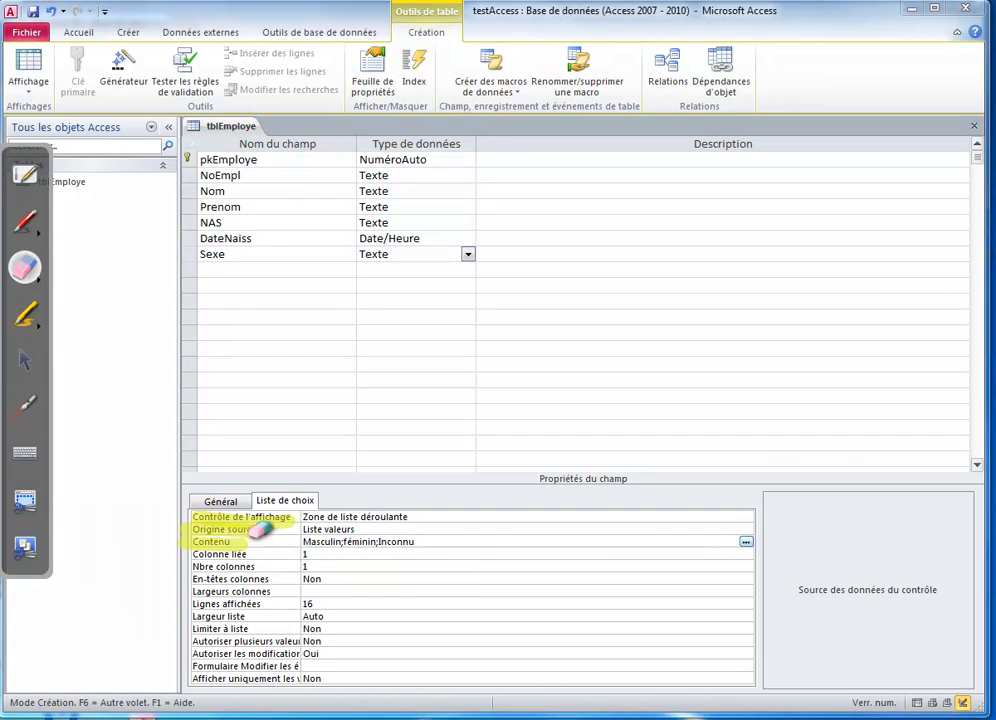
drag(261, 530, 236, 504)
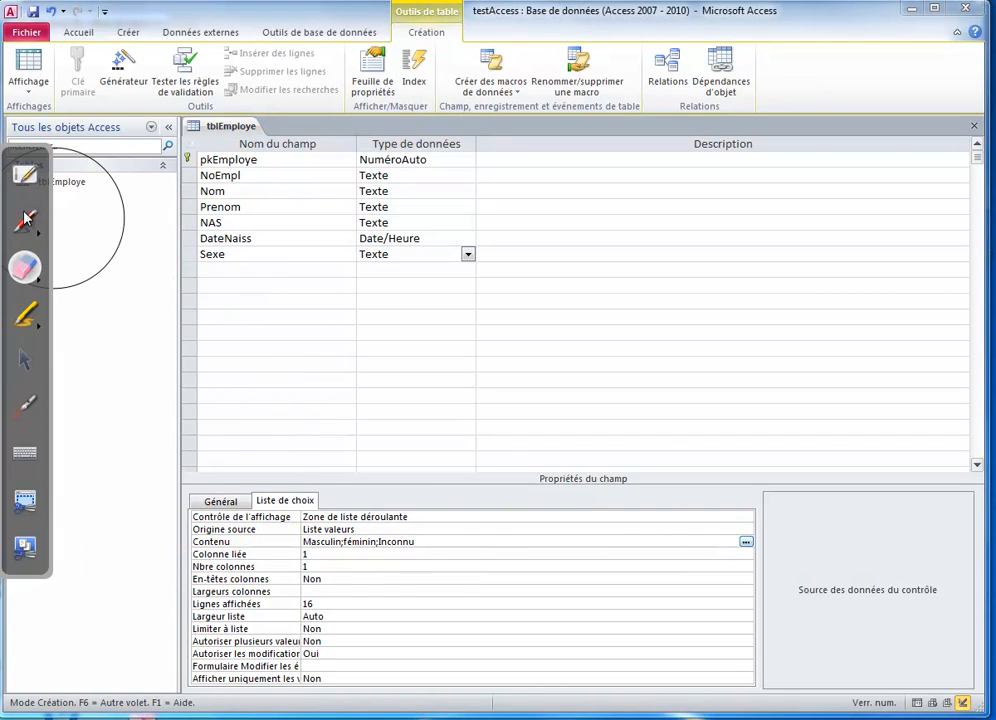
click(26, 356)
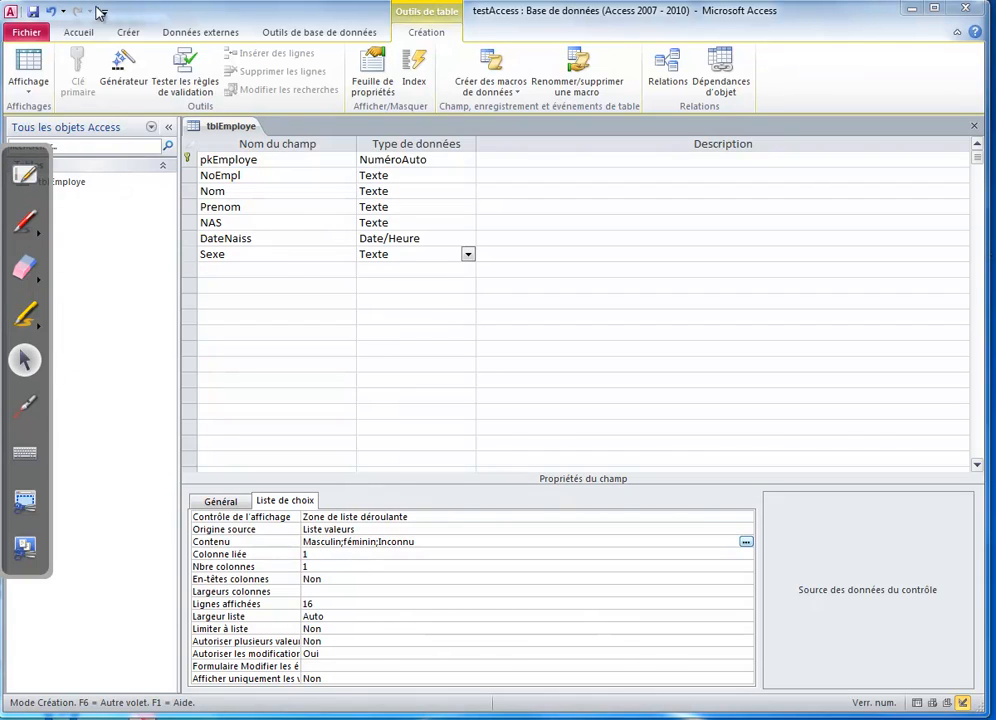
Save the tblEmploye table and display it in datasheet view
click(33, 11)
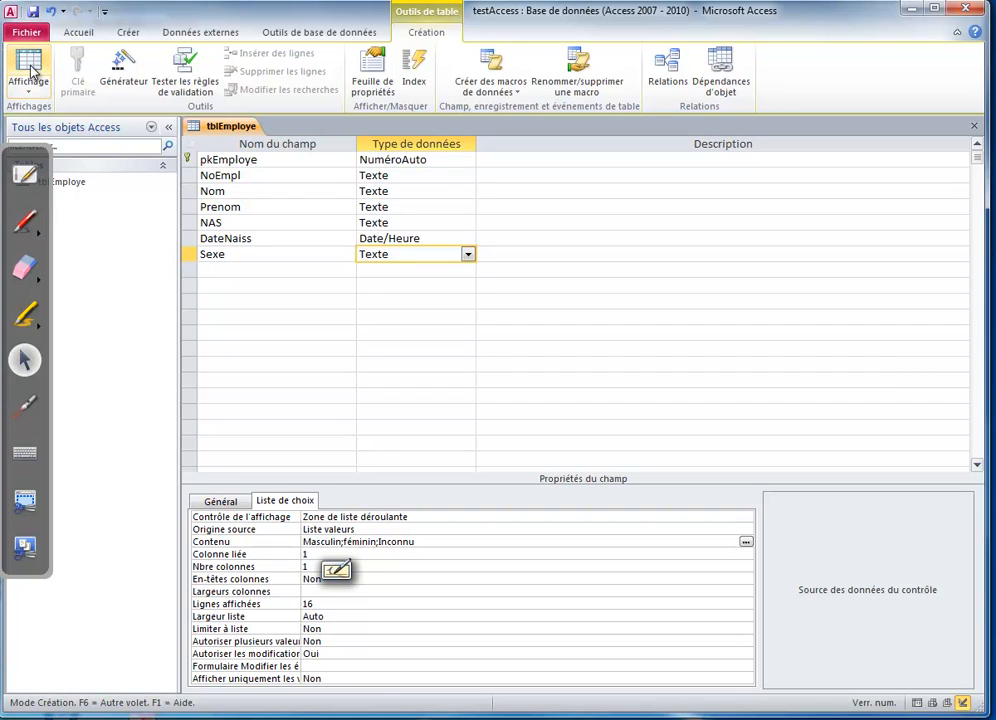
click(27, 64)
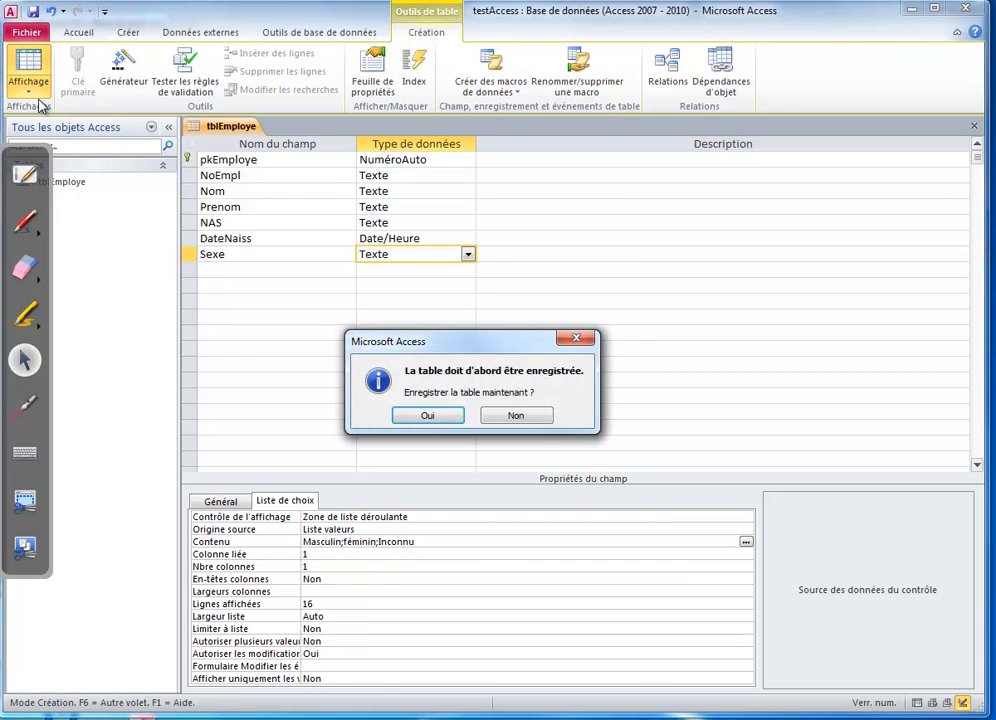
click(430, 413)
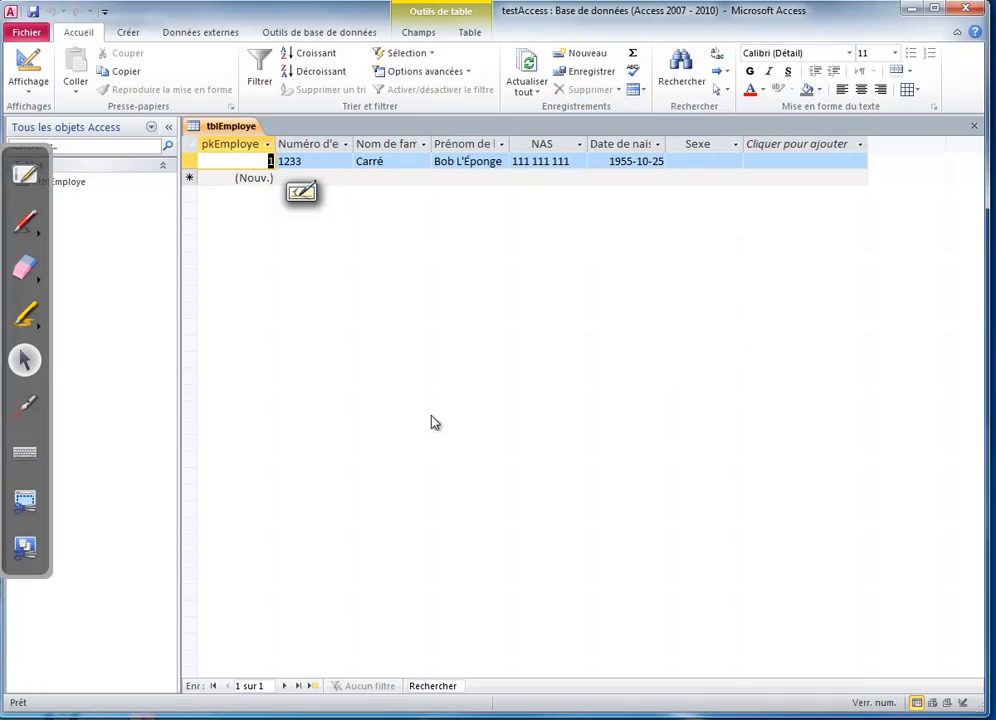
Test the Sexe drop-down list on the first record by choosing féminin and then Inconnu
click(713, 161)
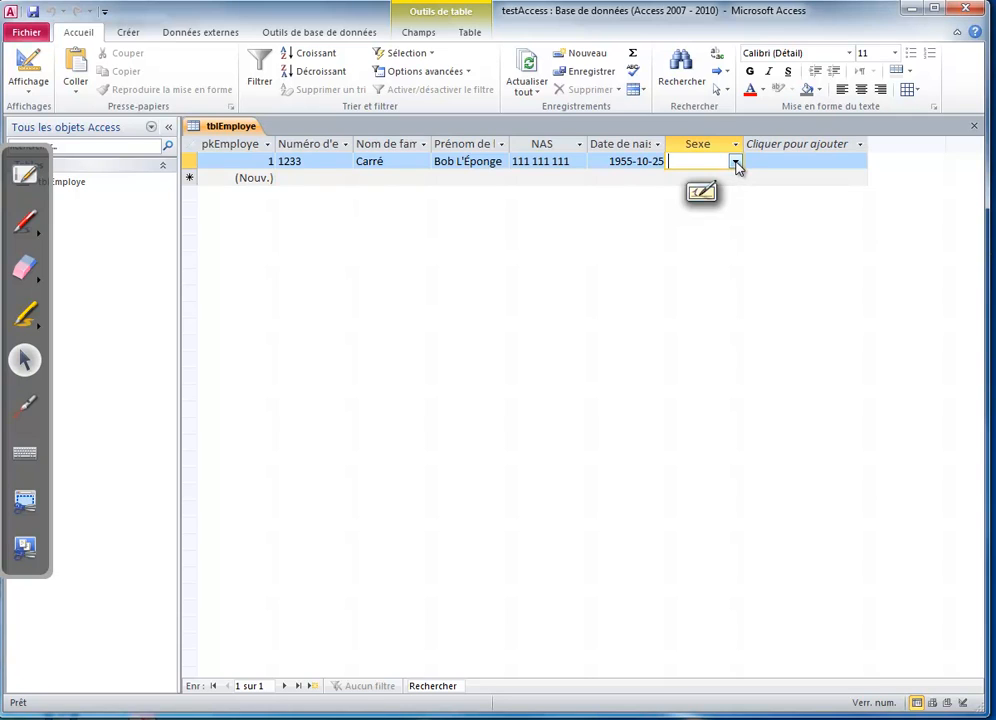
click(735, 163)
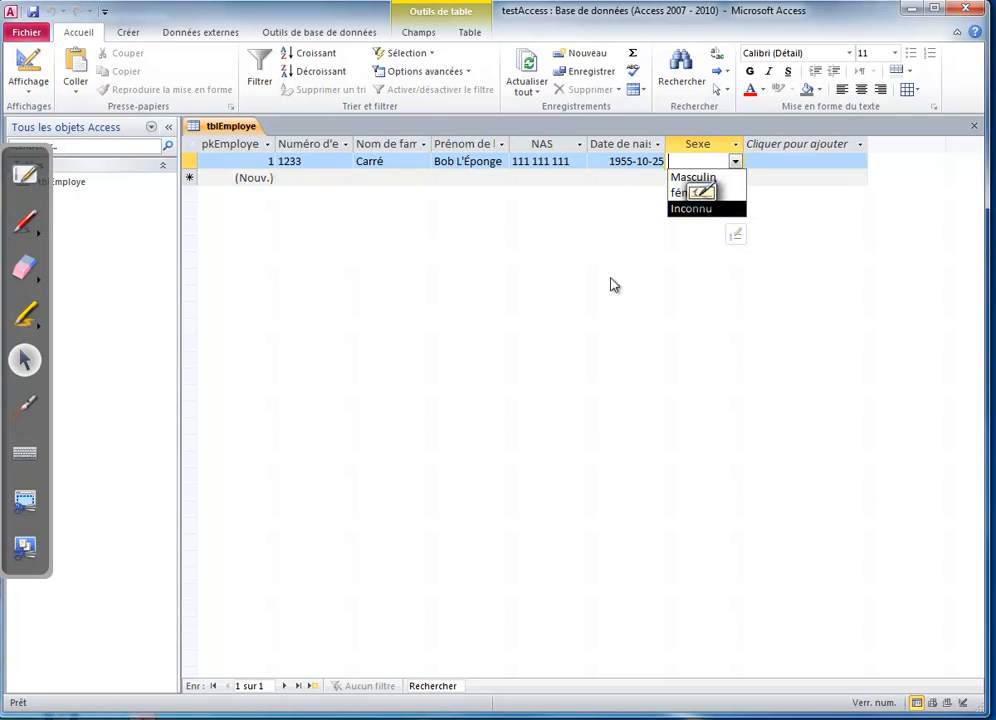
click(704, 193)
click(973, 208)
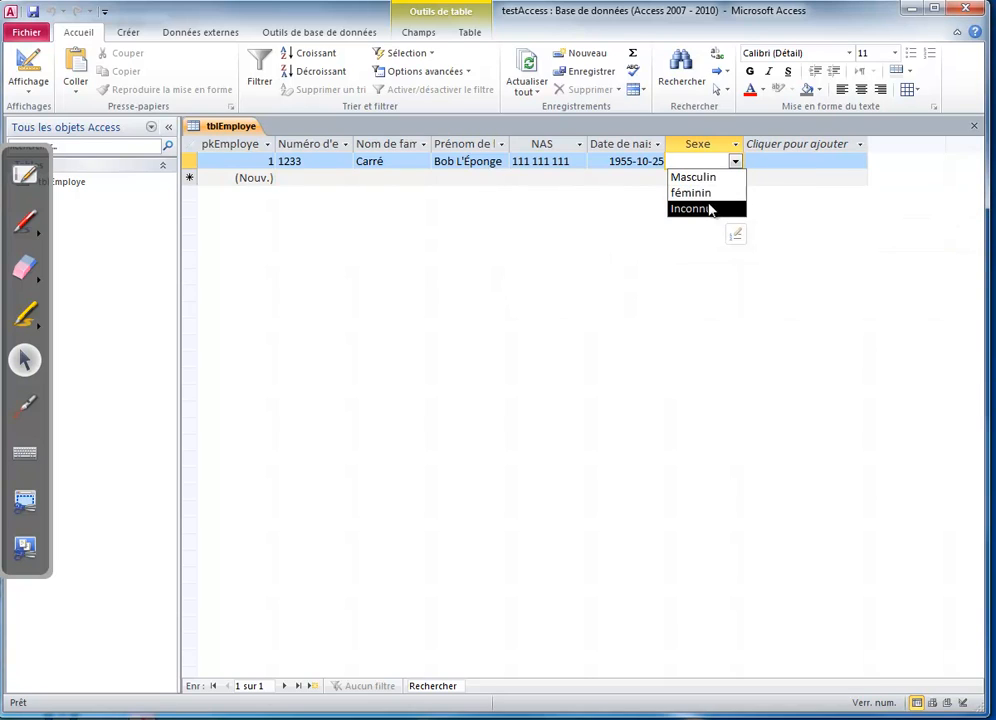
click(700, 193)
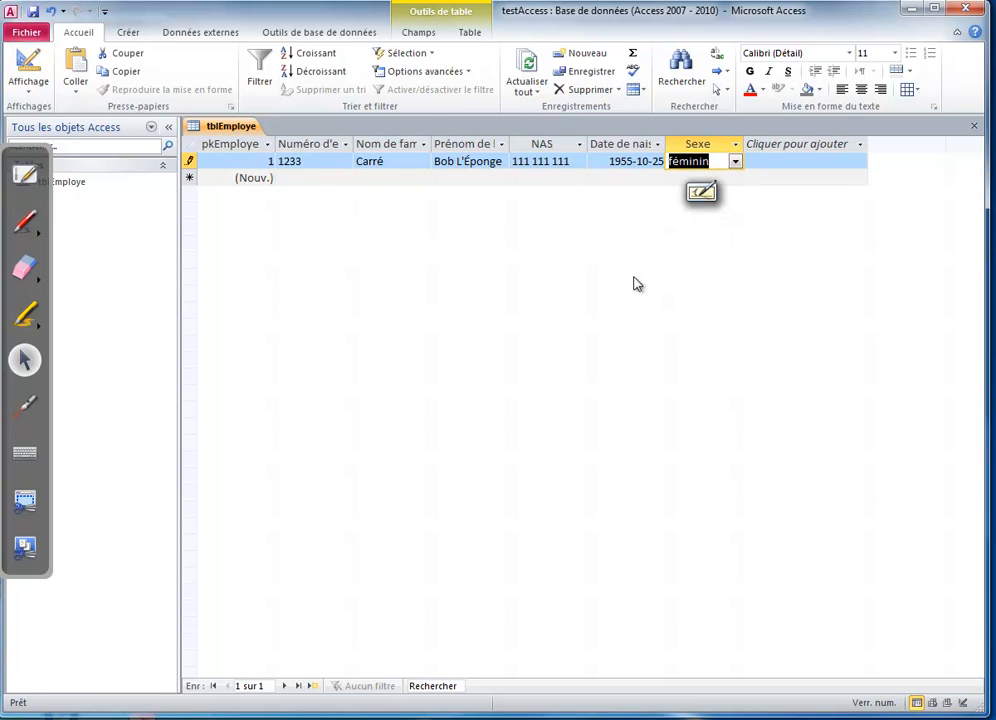
click(735, 163)
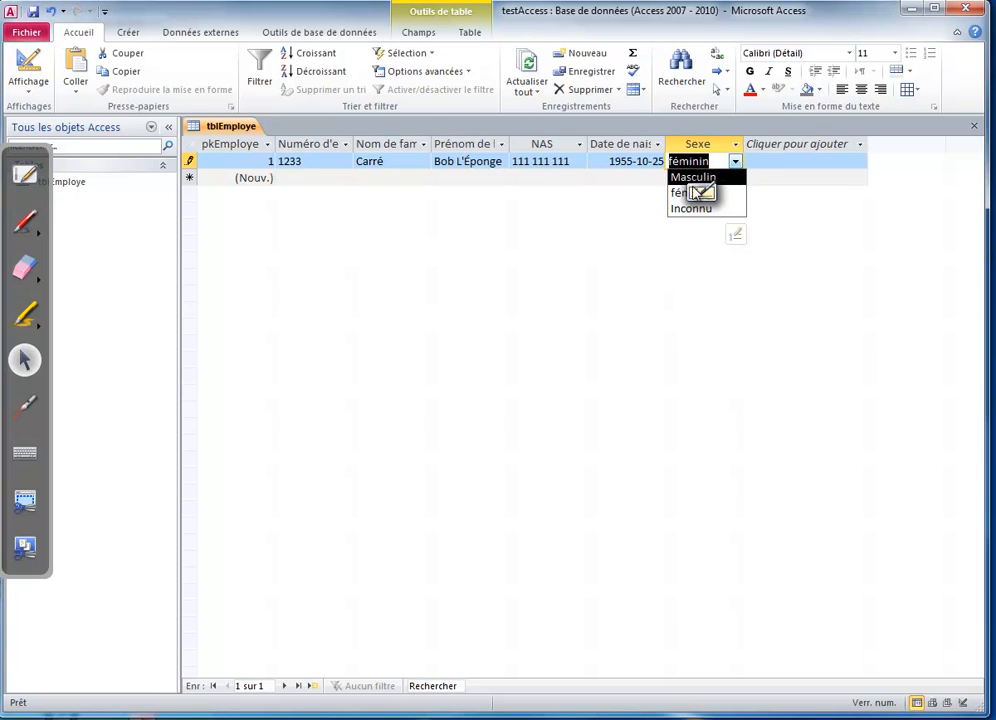
click(680, 210)
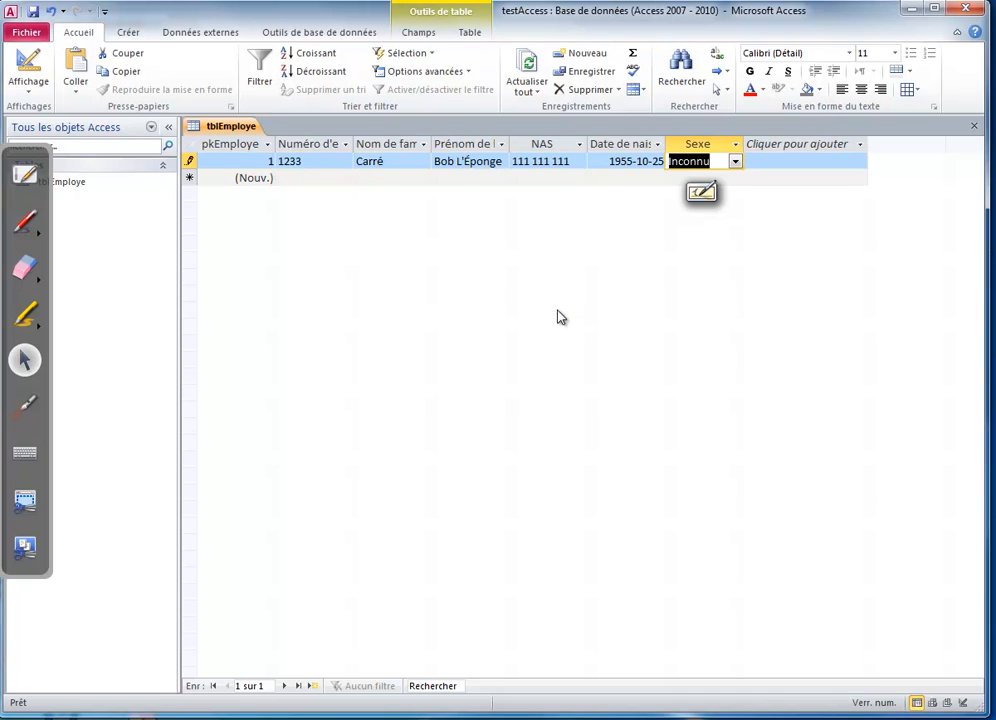
click(633, 180)
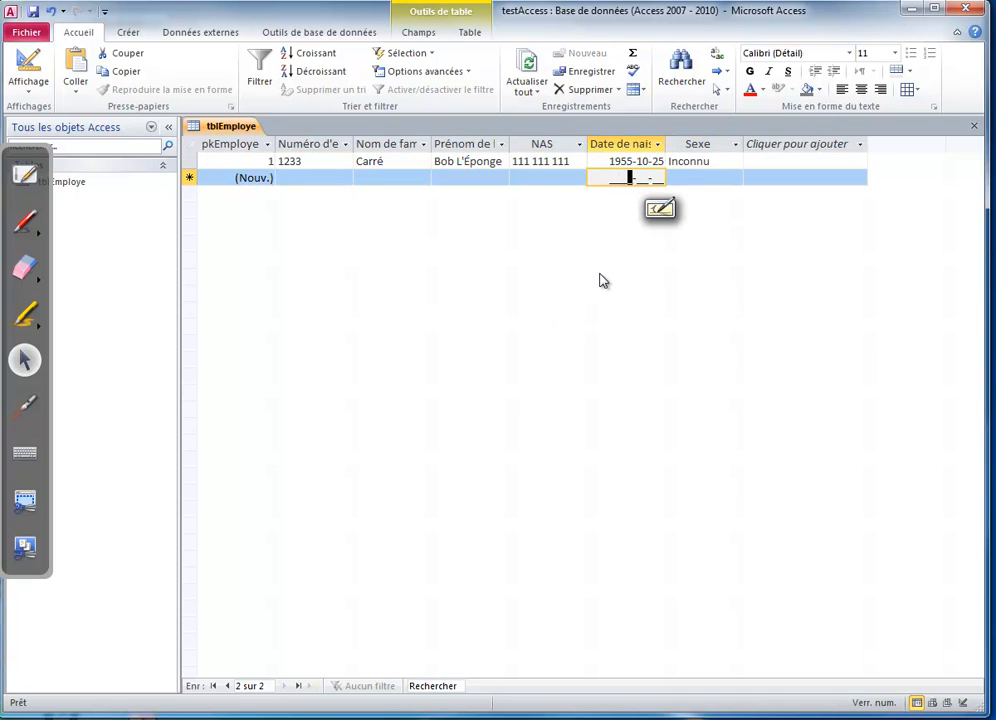
Replace the first record's Sexe value with the unlisted text Homme and leave the record to test its acceptance
click(717, 161)
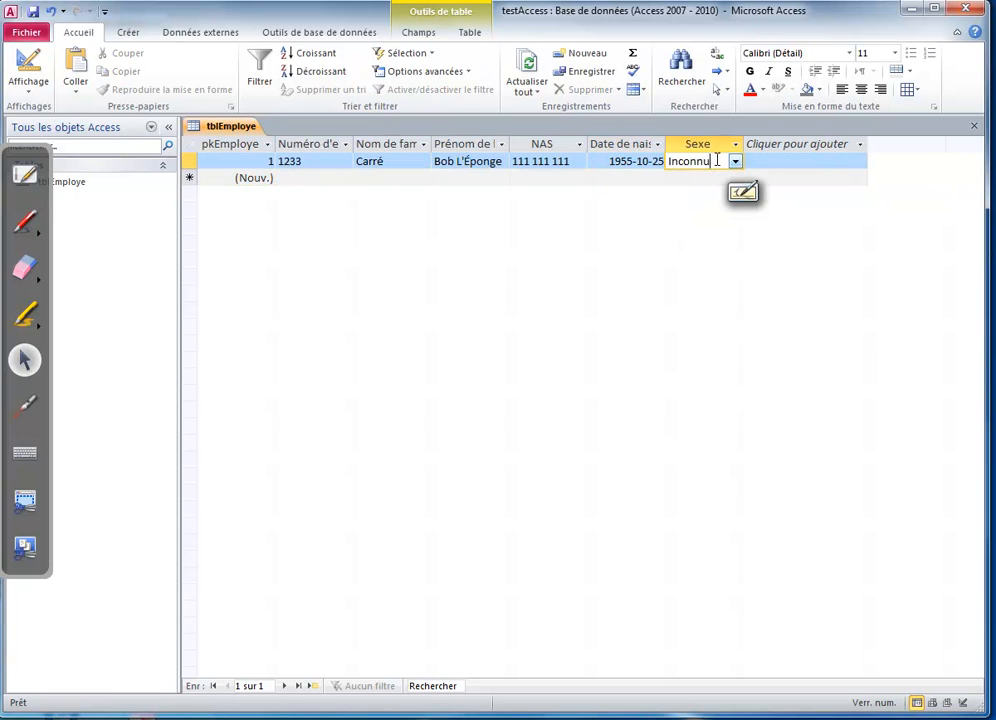
double_click(705, 161)
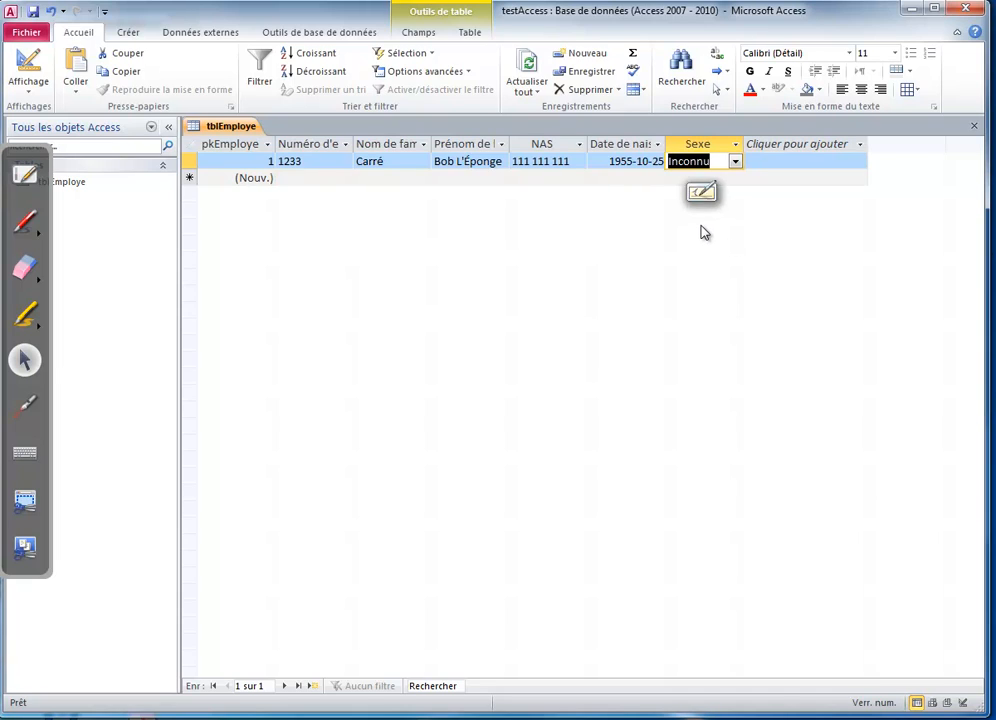
text(Homme)
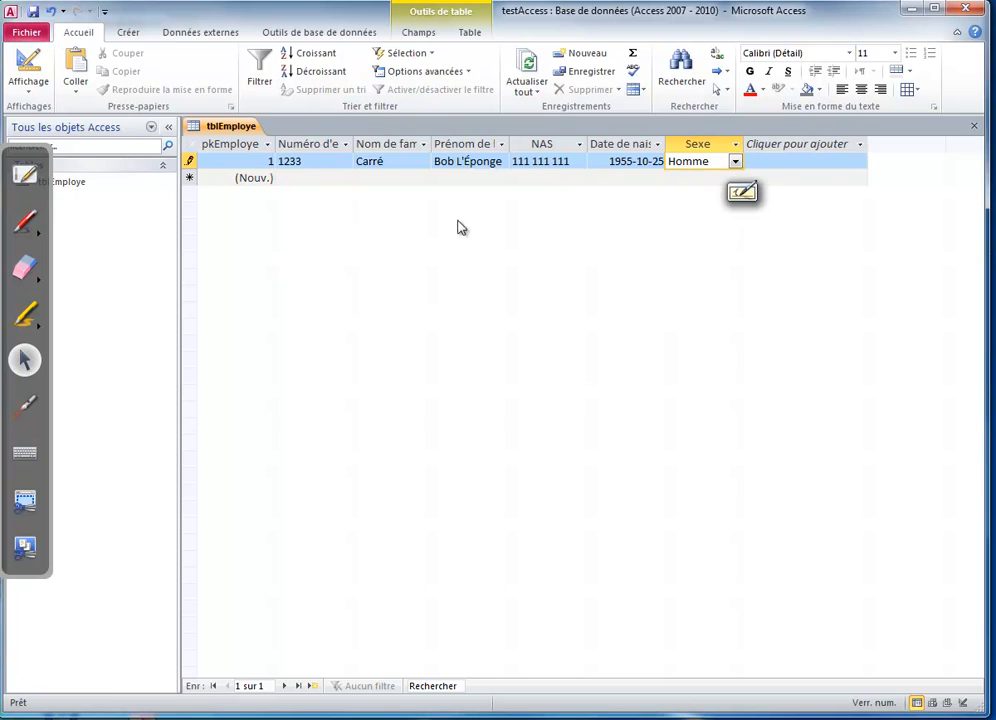
click(785, 164)
click(697, 177)
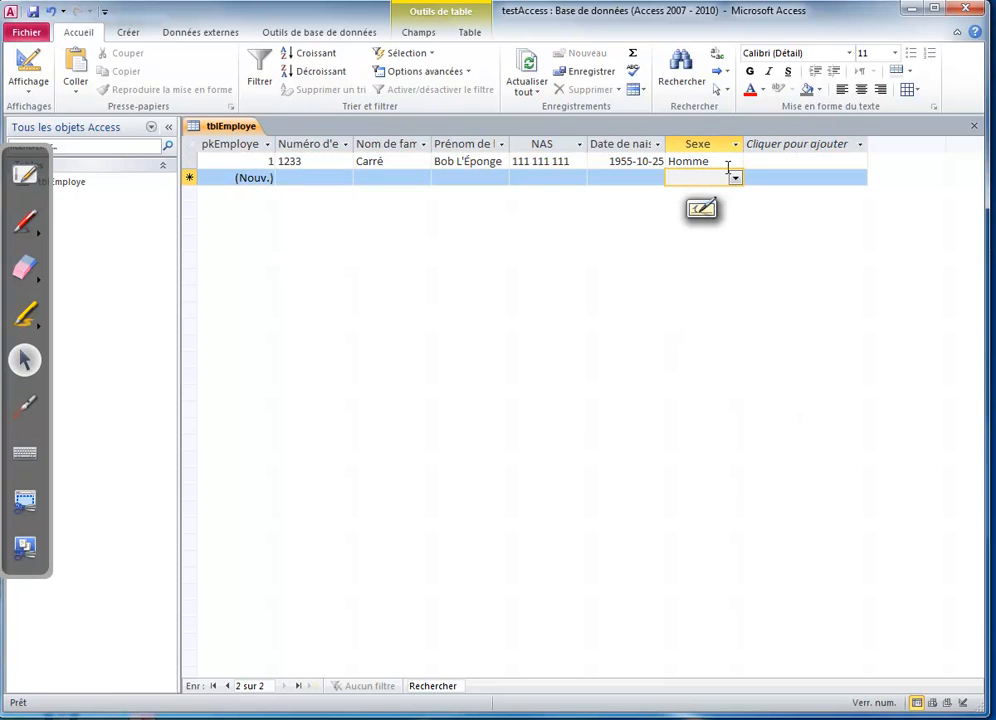
Choose Masculin from the list as the first record's Sexe value and dismiss the handwriting input window
click(731, 164)
click(735, 162)
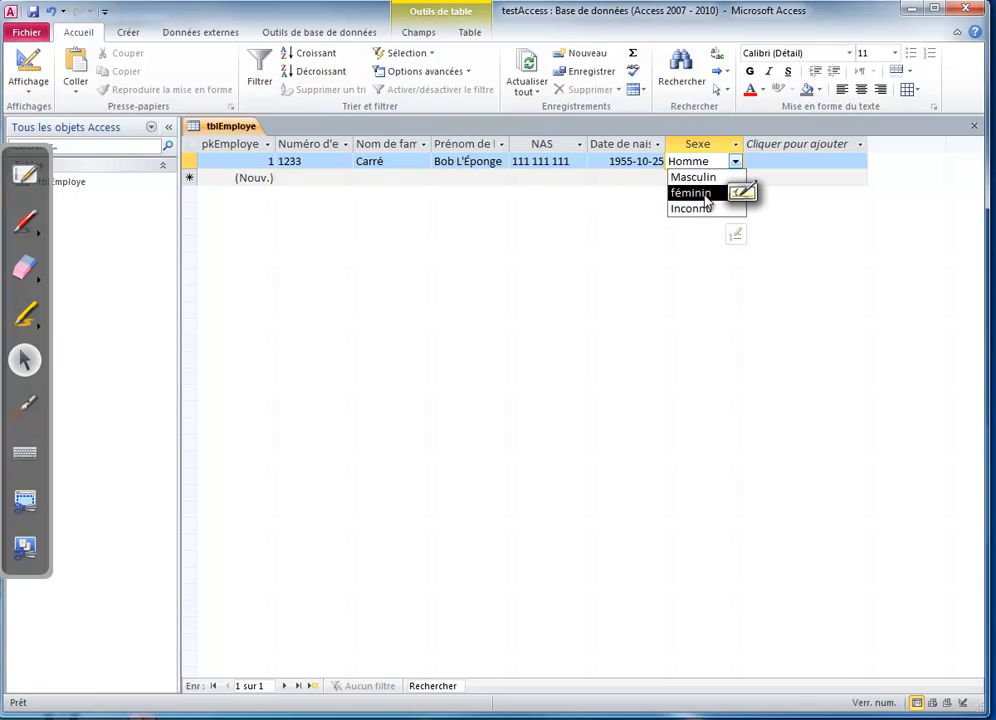
click(713, 184)
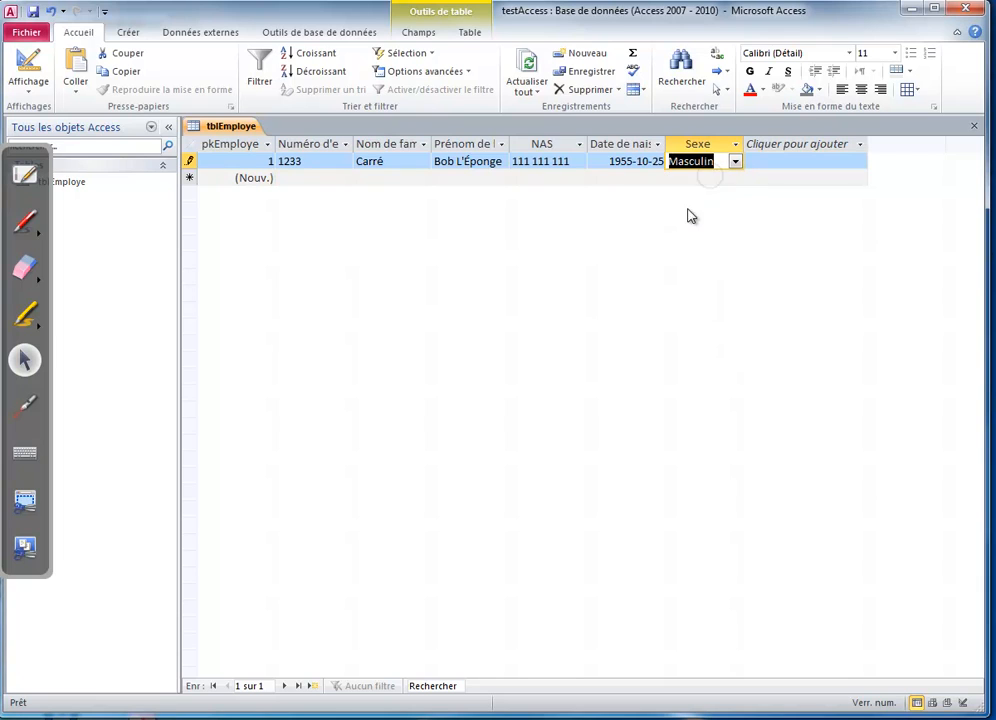
click(700, 191)
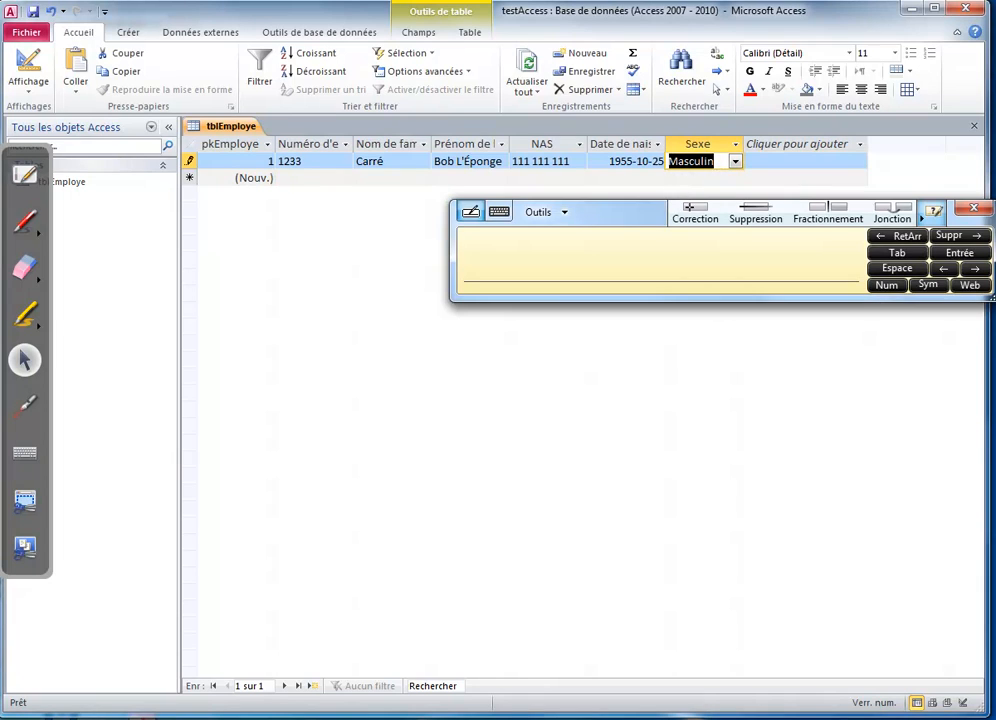
click(972, 208)
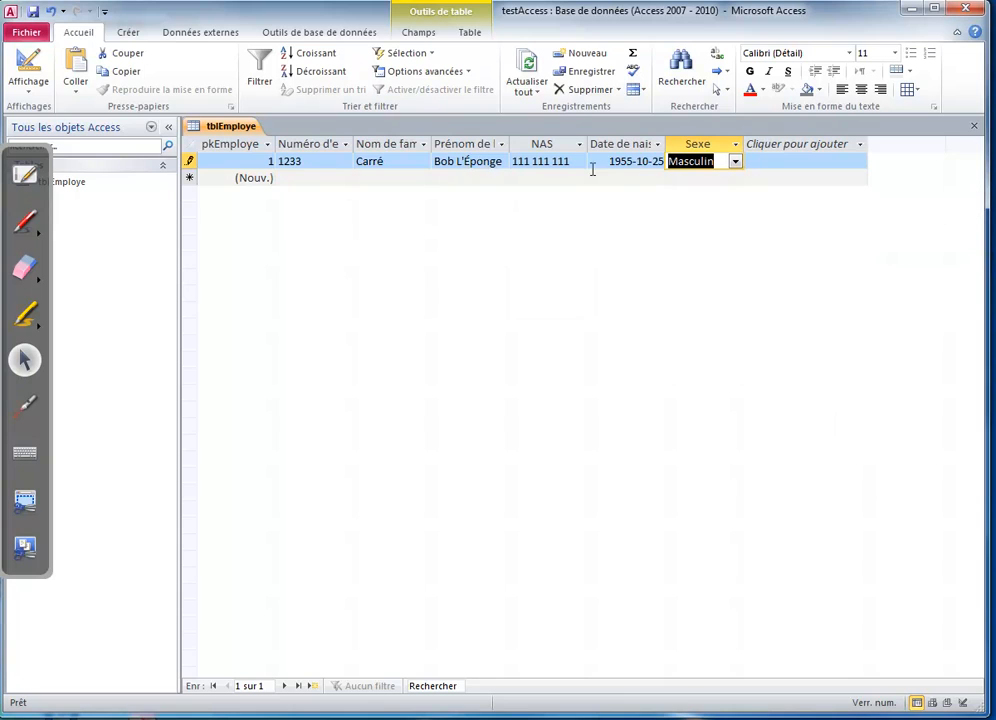
Return to the table's design view and set the Sexe field's Limiter à liste property to Oui
click(28, 70)
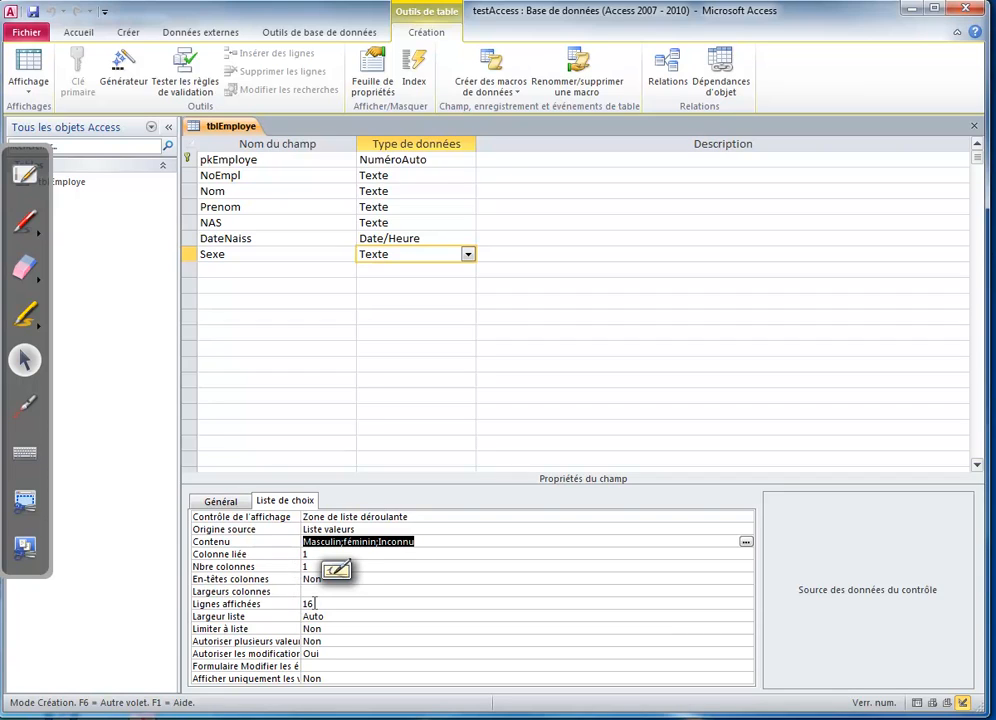
click(311, 628)
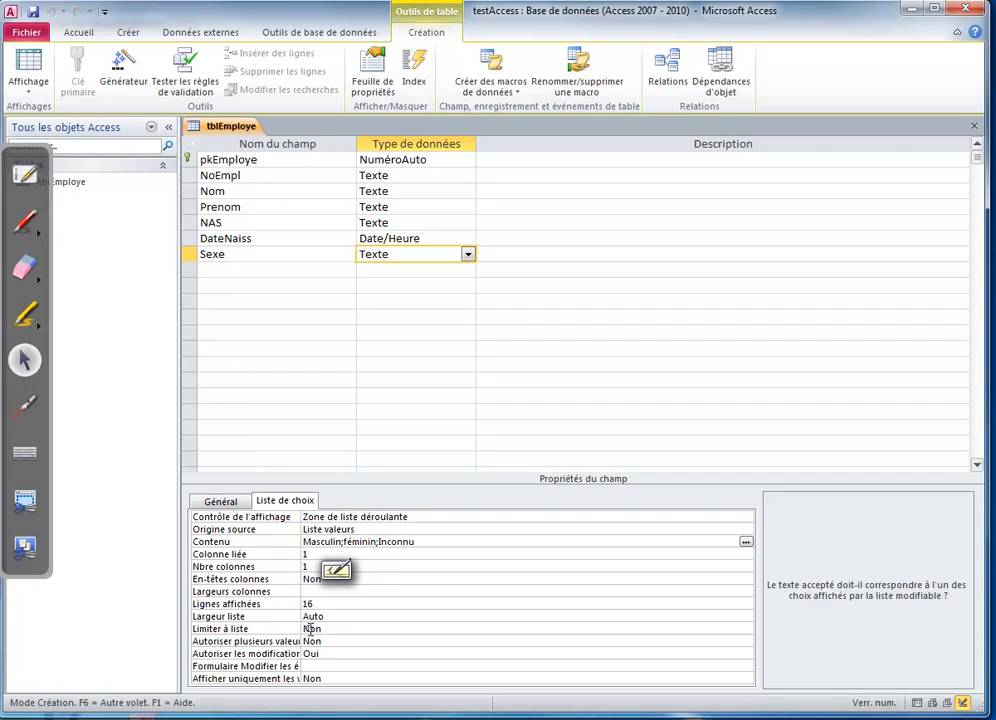
click(25, 405)
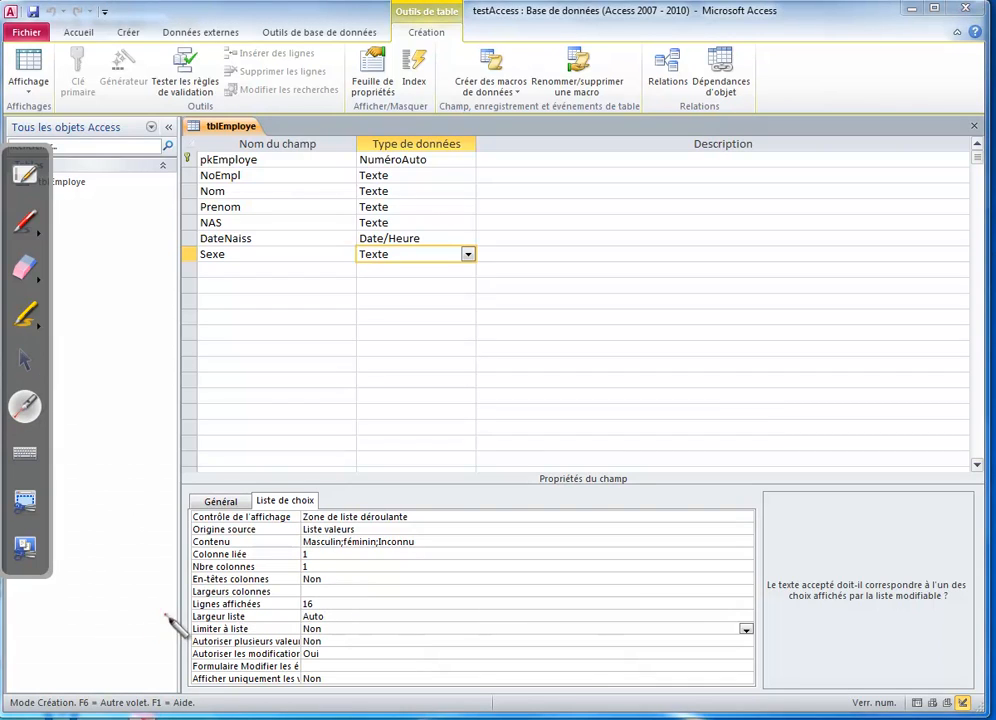
click(25, 363)
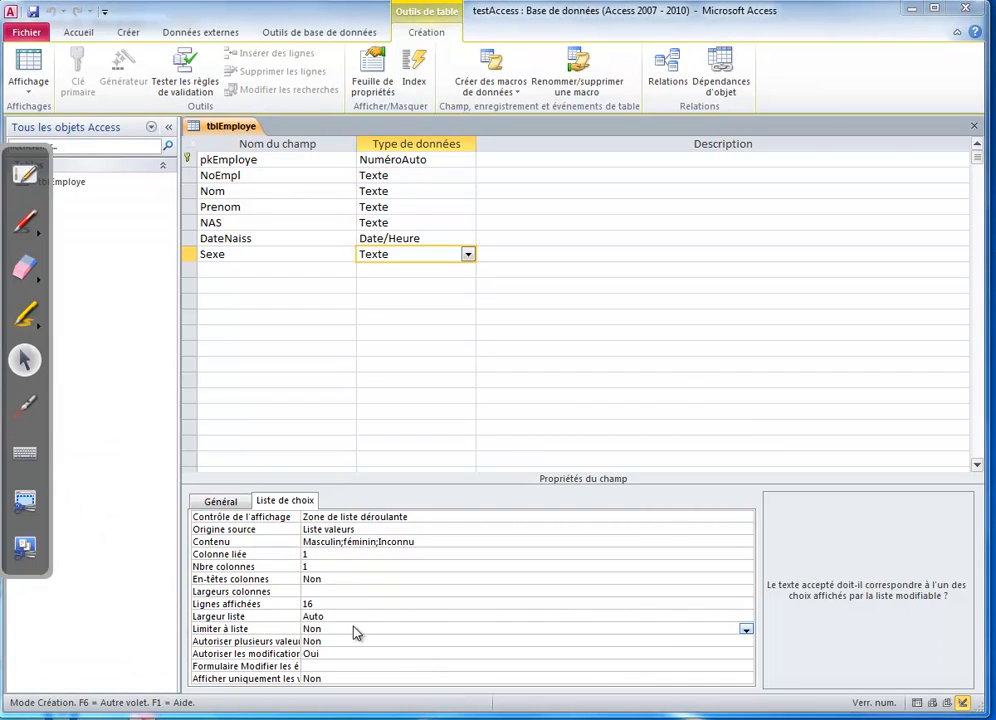
click(745, 631)
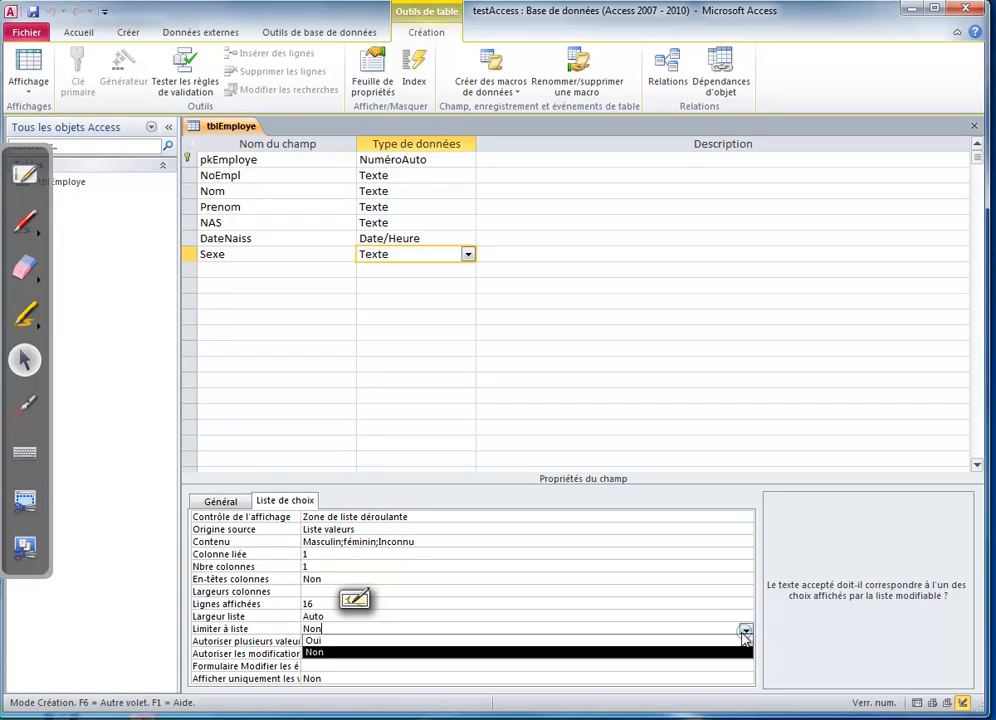
click(660, 641)
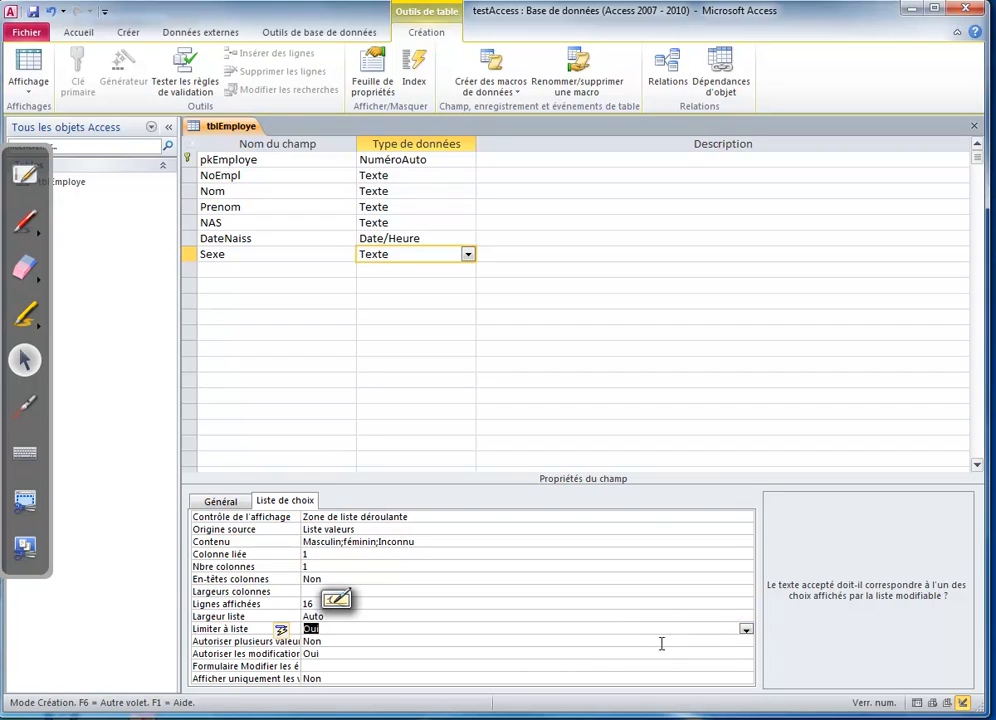
click(328, 632)
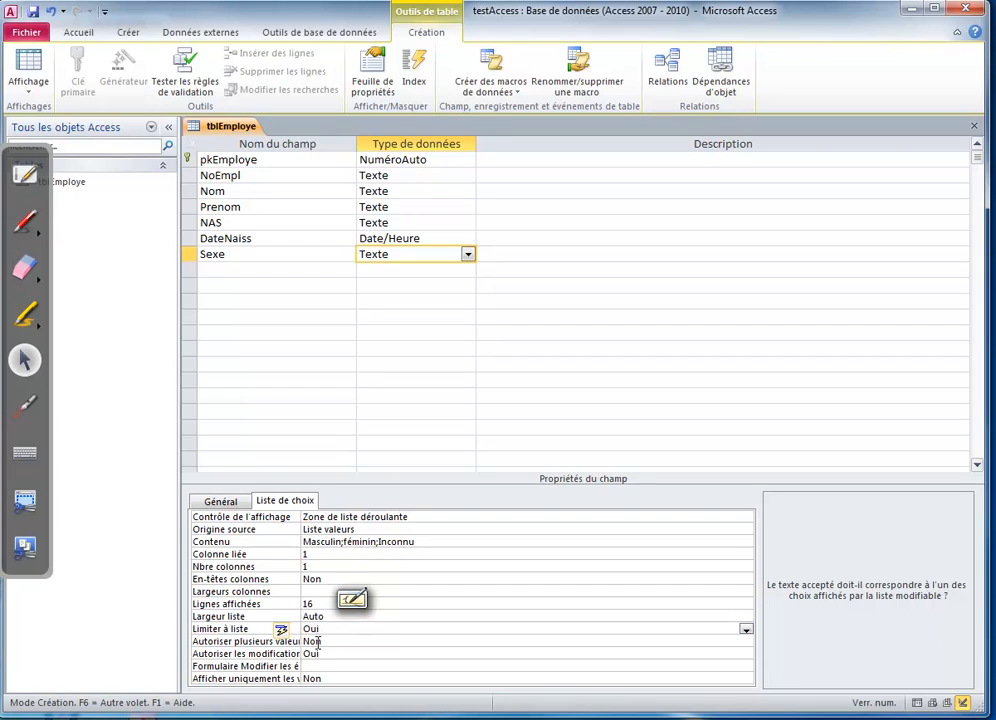
Save the table and, in datasheet view, try to enter the unlisted text homme as the first record's Sexe value
click(28, 12)
click(28, 66)
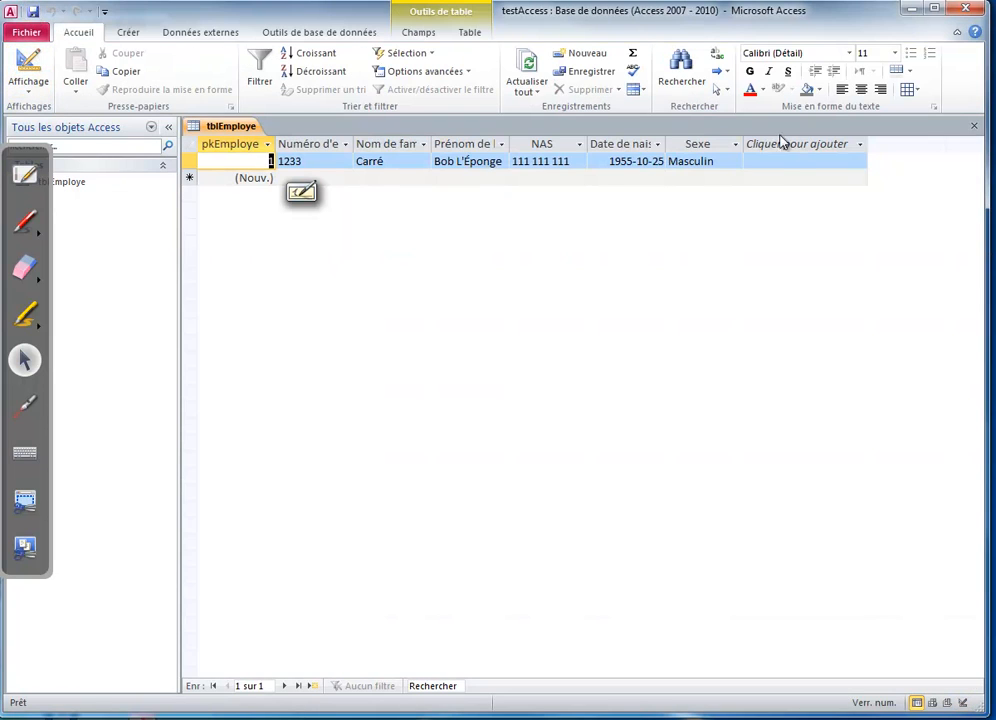
click(735, 161)
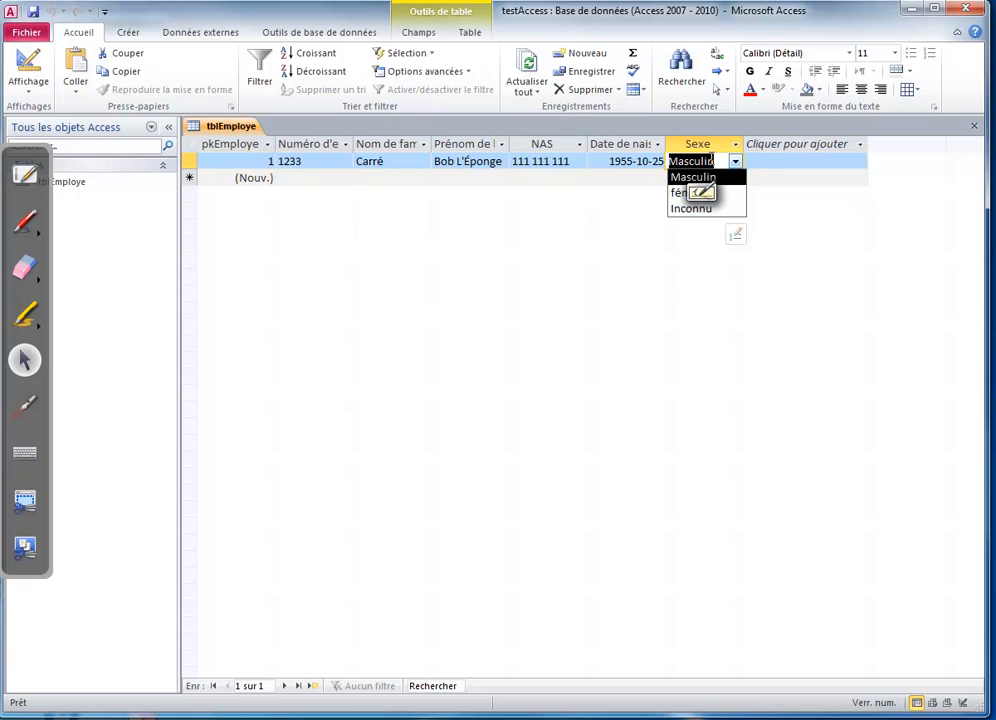
text(homme)
key(Return)
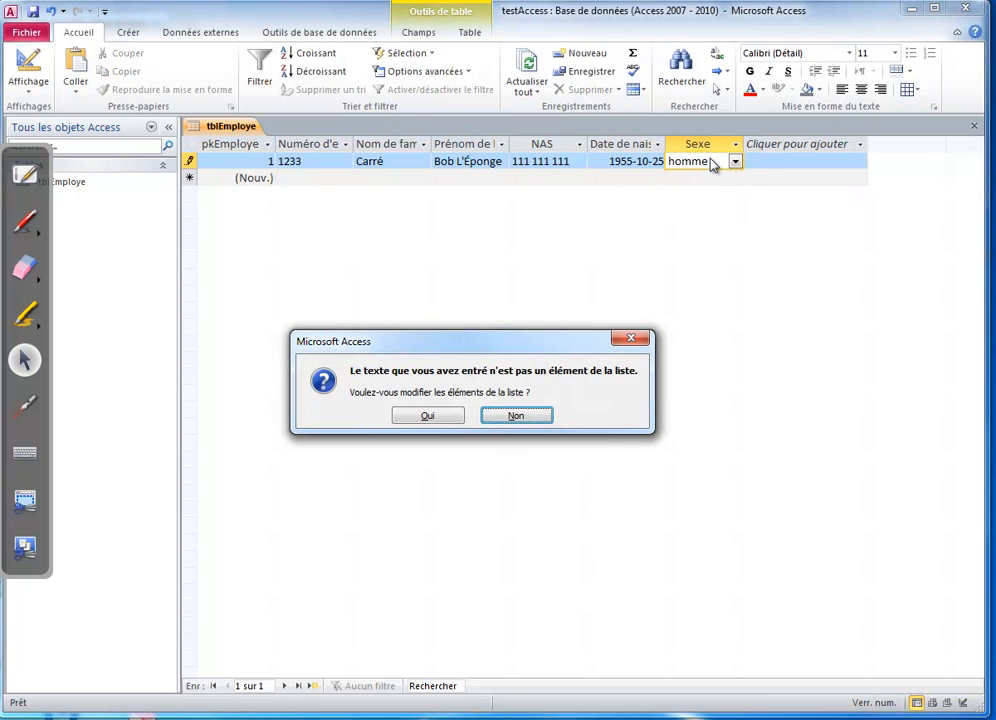
Agree to modify the Sexe list items, keep homme as an added item, select the Masculin entry and accept the edited list
drag(443, 349, 489, 280)
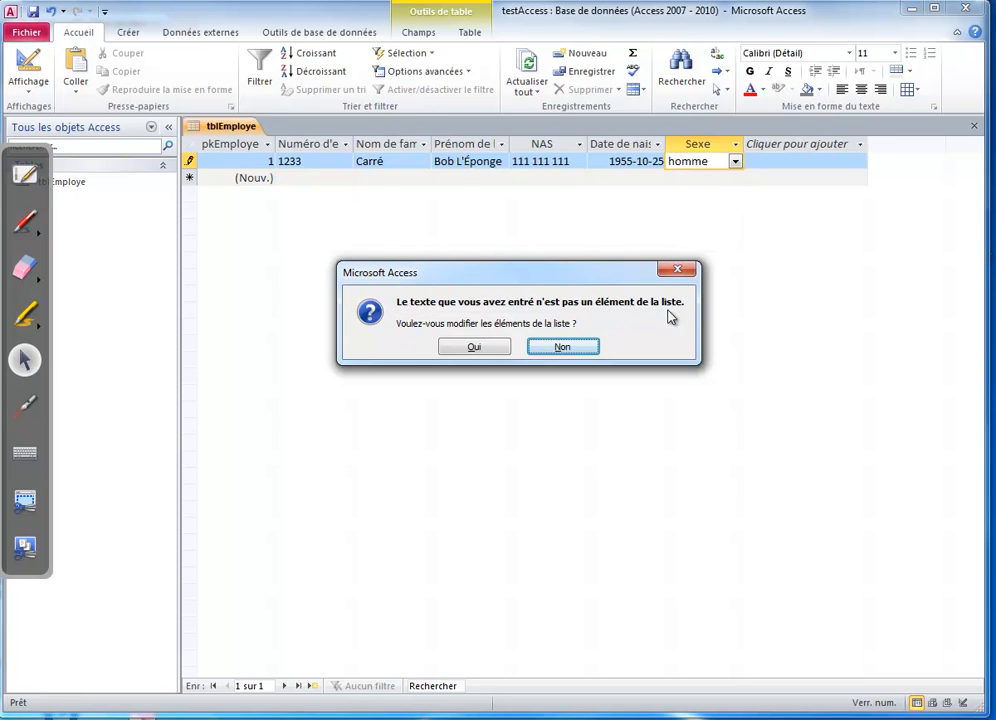
click(474, 349)
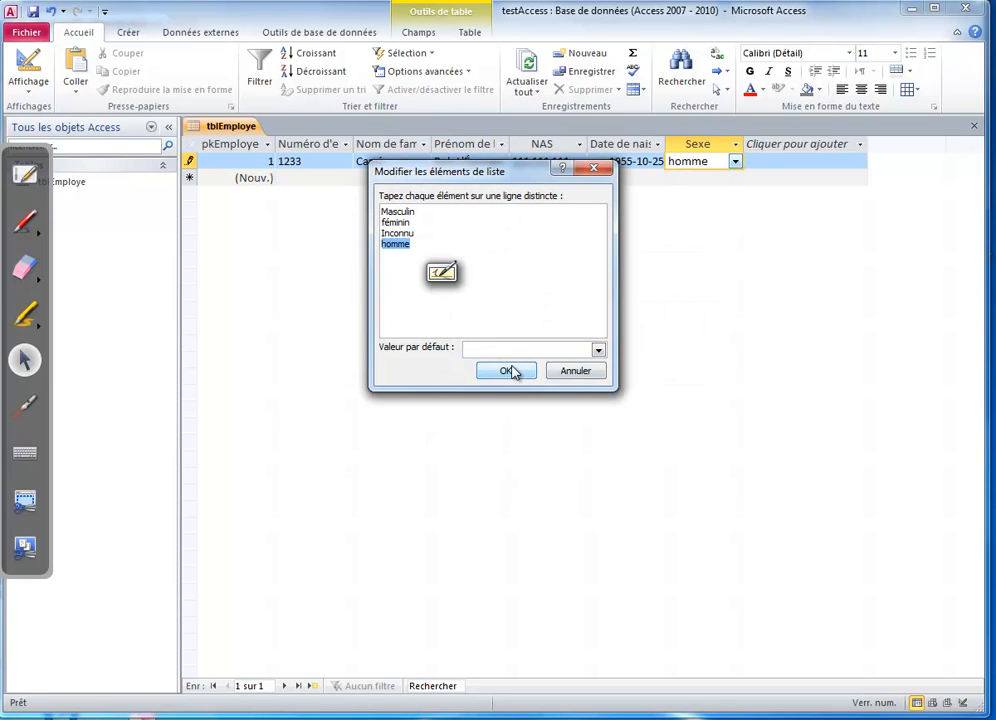
double_click(407, 212)
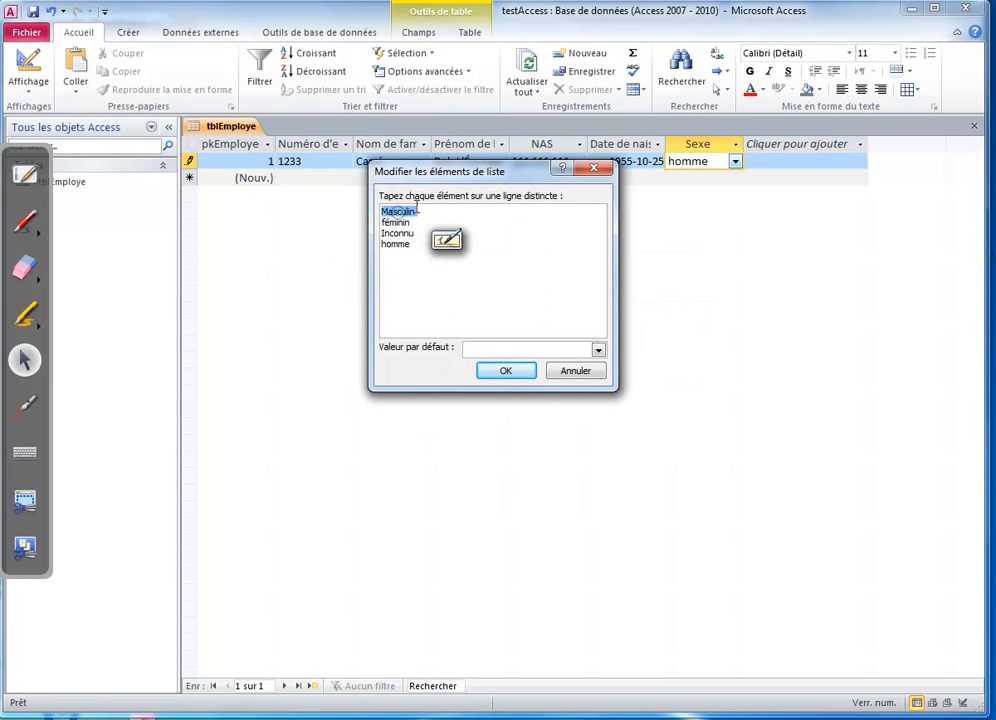
click(505, 371)
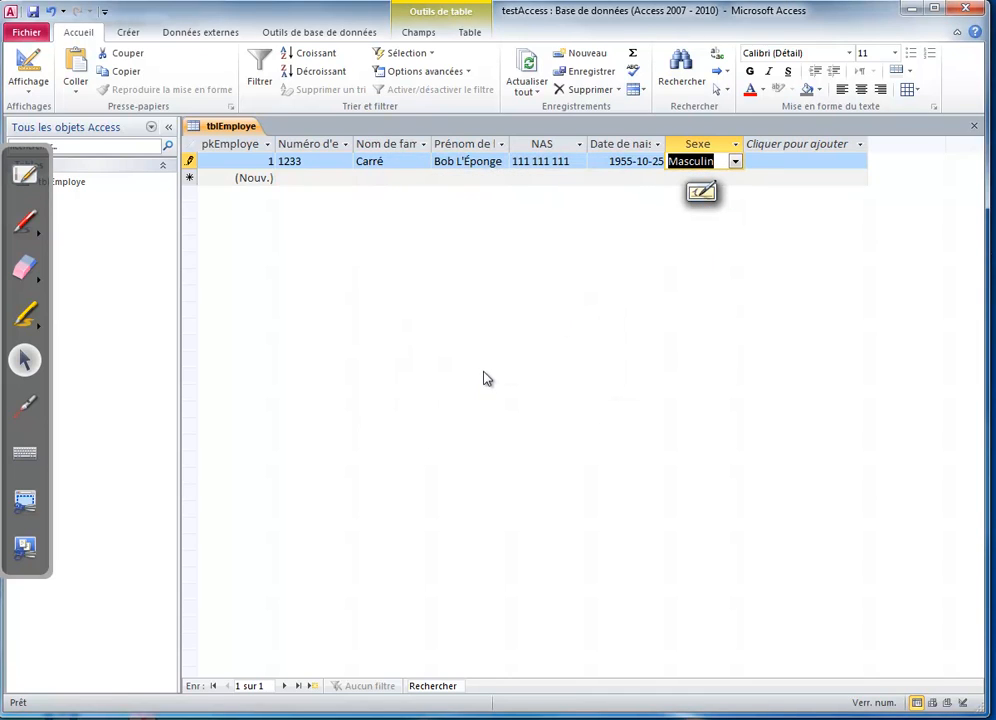
Return to the table's design view and consult the example employee table on the Moodle page in the browser, returning to Access
click(28, 72)
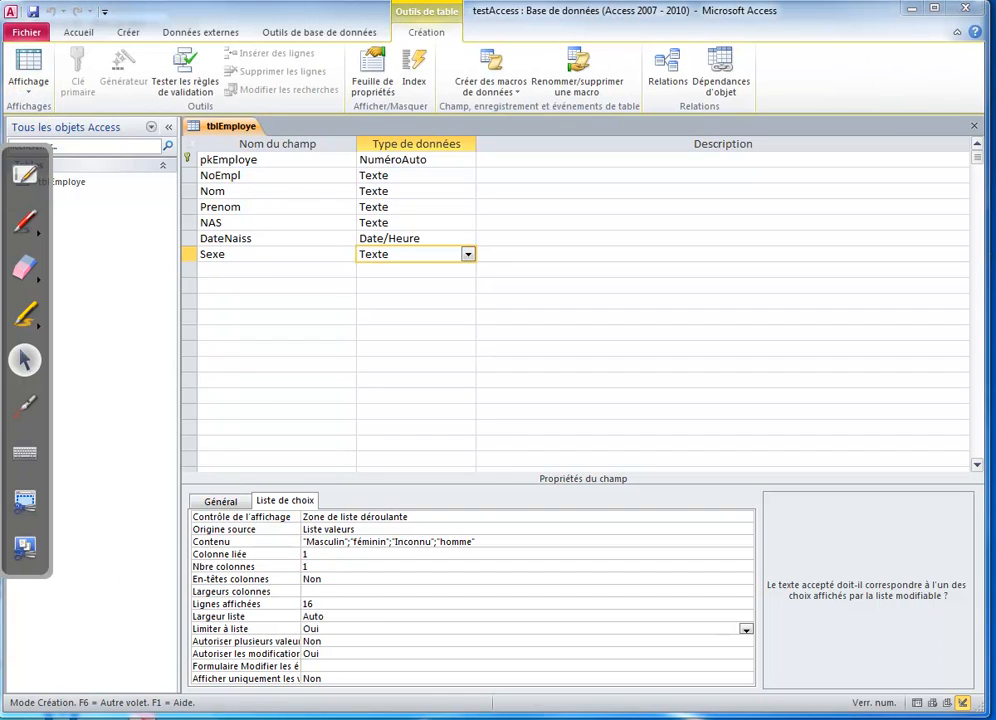
click(205, 707)
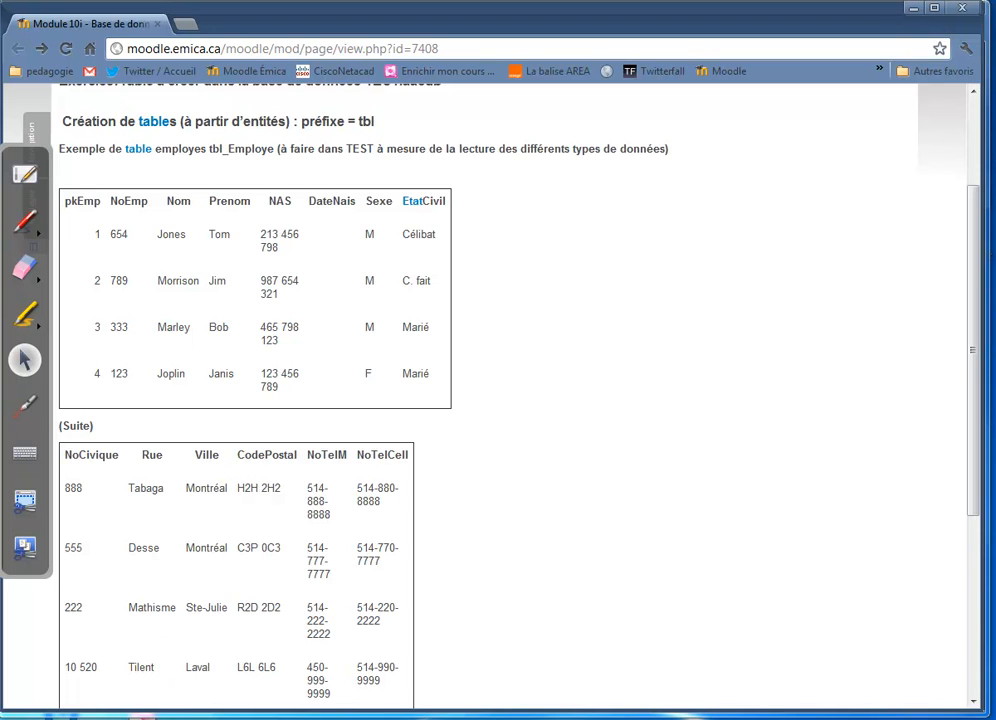
key(alt+Tab)
Add a field named EtatCivil with the Texte data type below Sexe
click(240, 270)
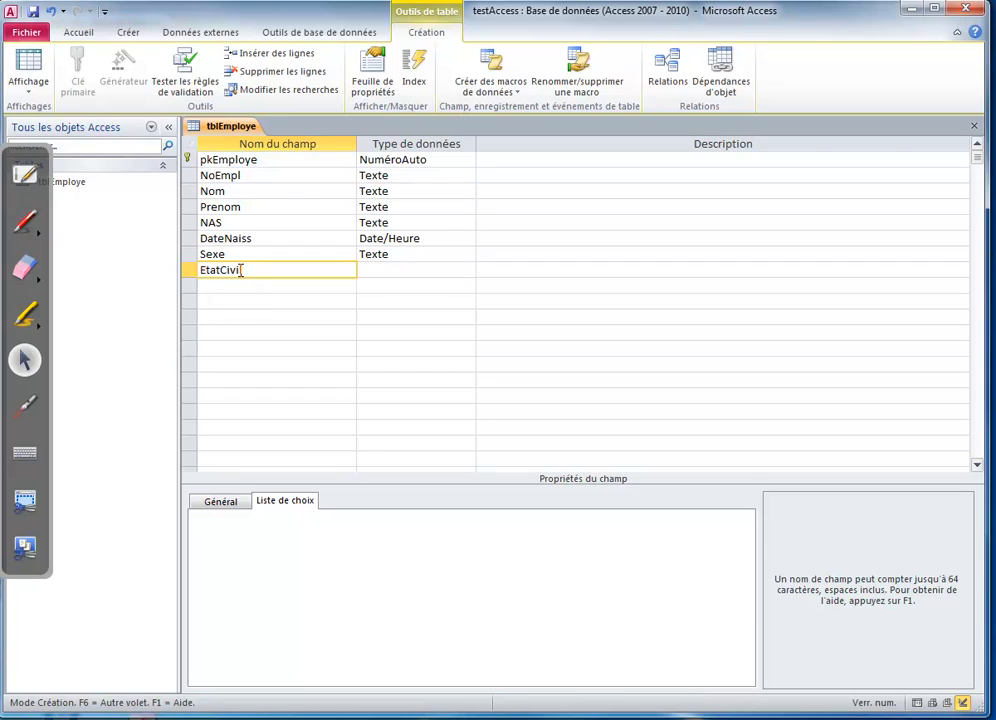
right_click(242, 270)
click(423, 270)
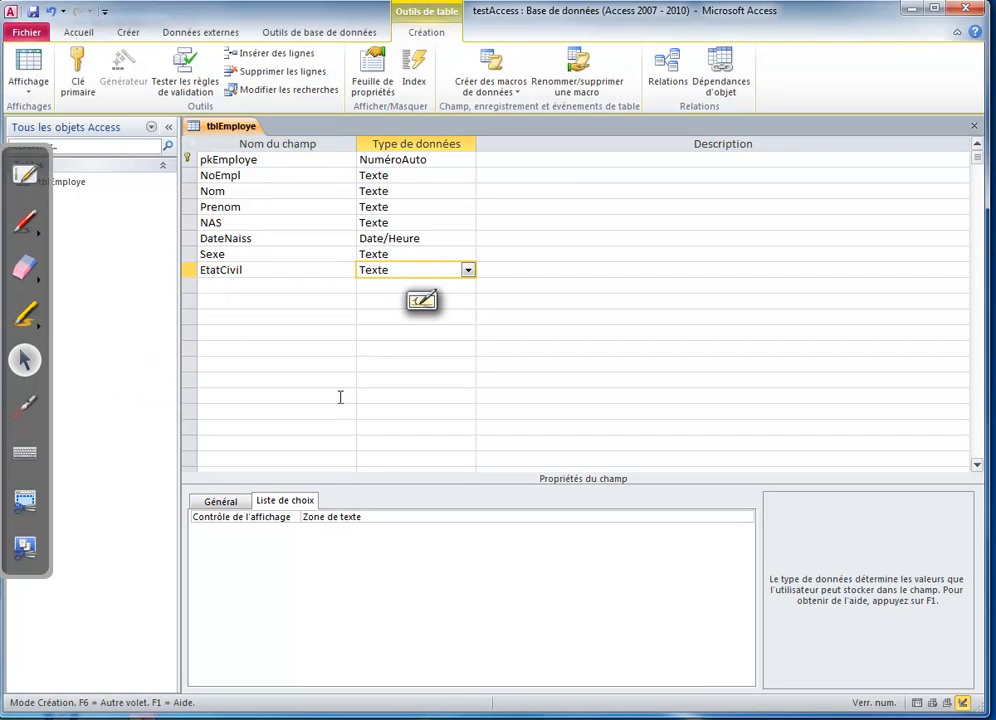
Set the EtatCivil field's size to 10 and its Légende to État civil
click(220, 501)
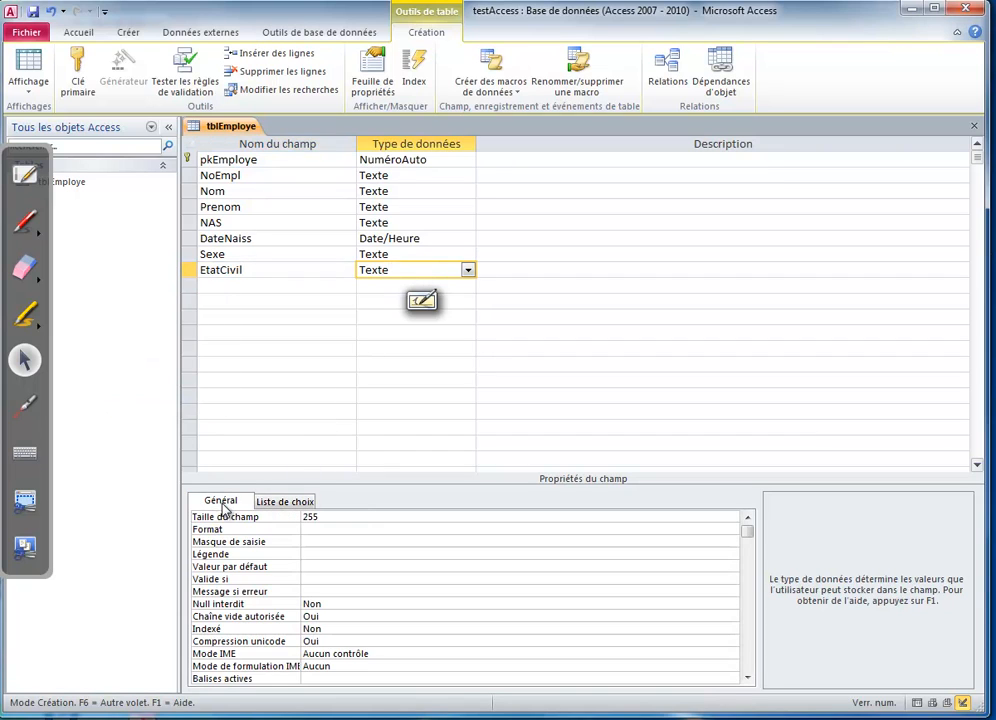
click(333, 517)
text(10)
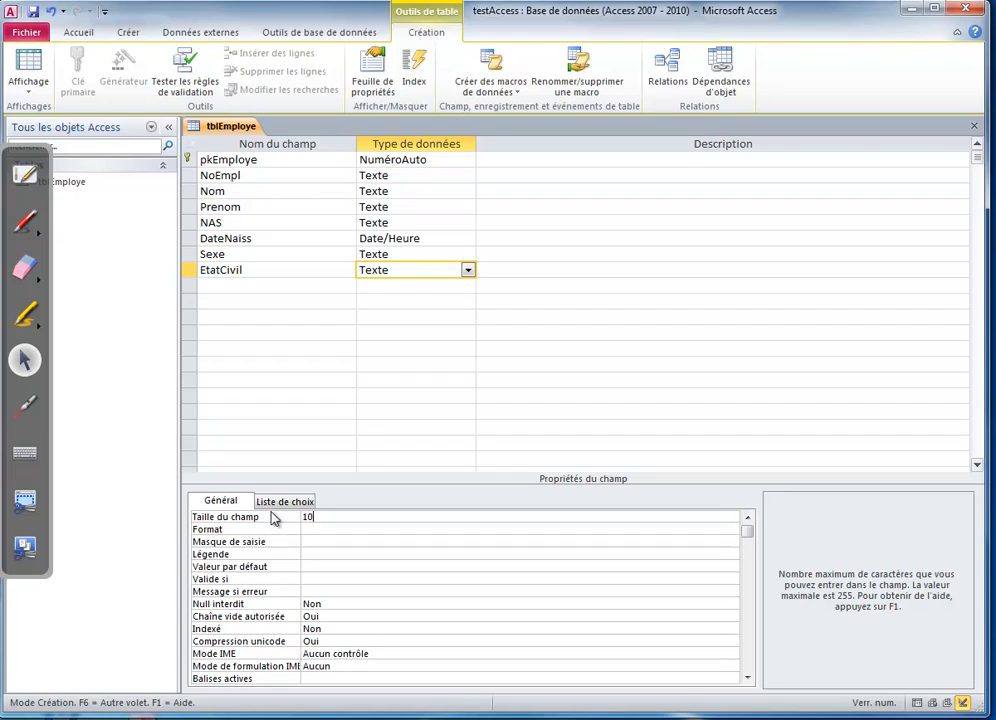
click(312, 554)
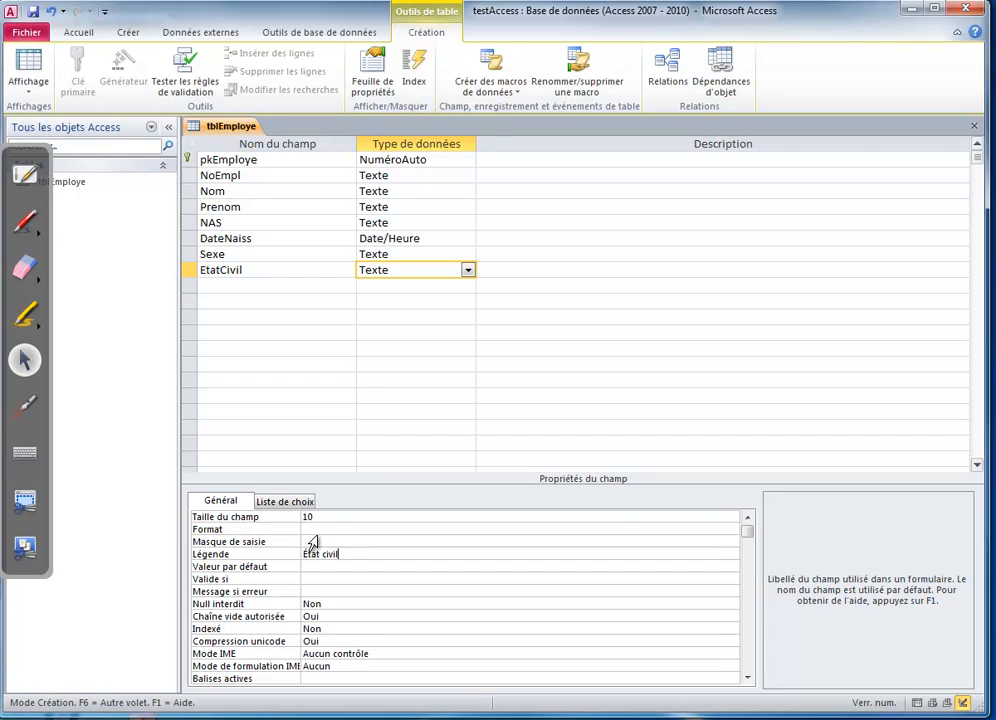
Set the EtatCivil field's Contrôle de l'affichage to Zone de liste déroulante and open its Origine source property for editing
click(287, 503)
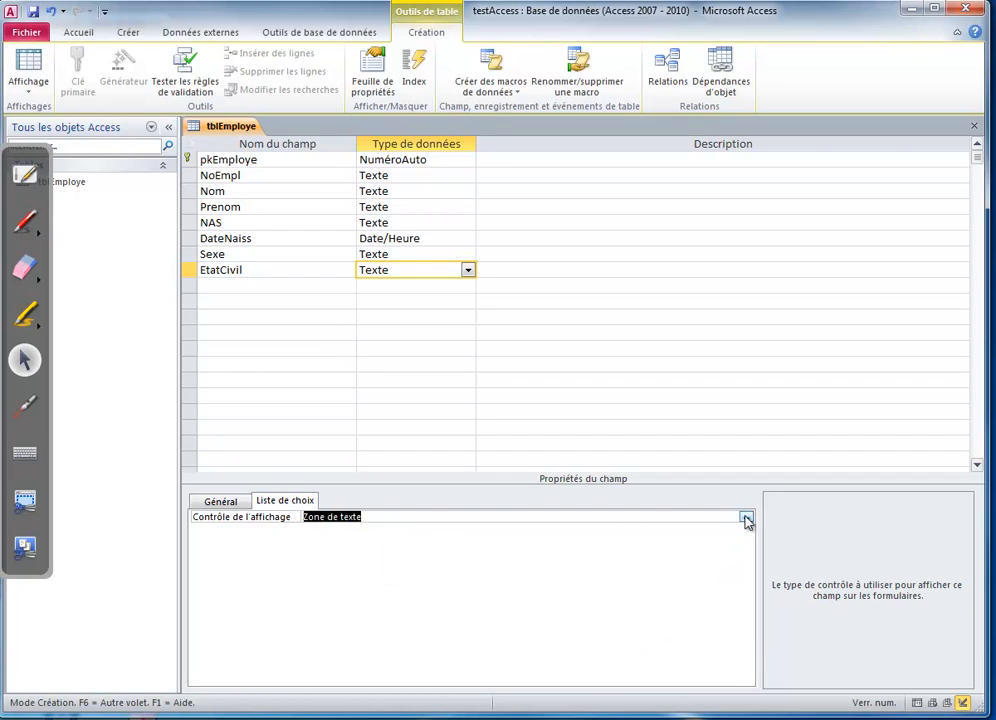
click(746, 517)
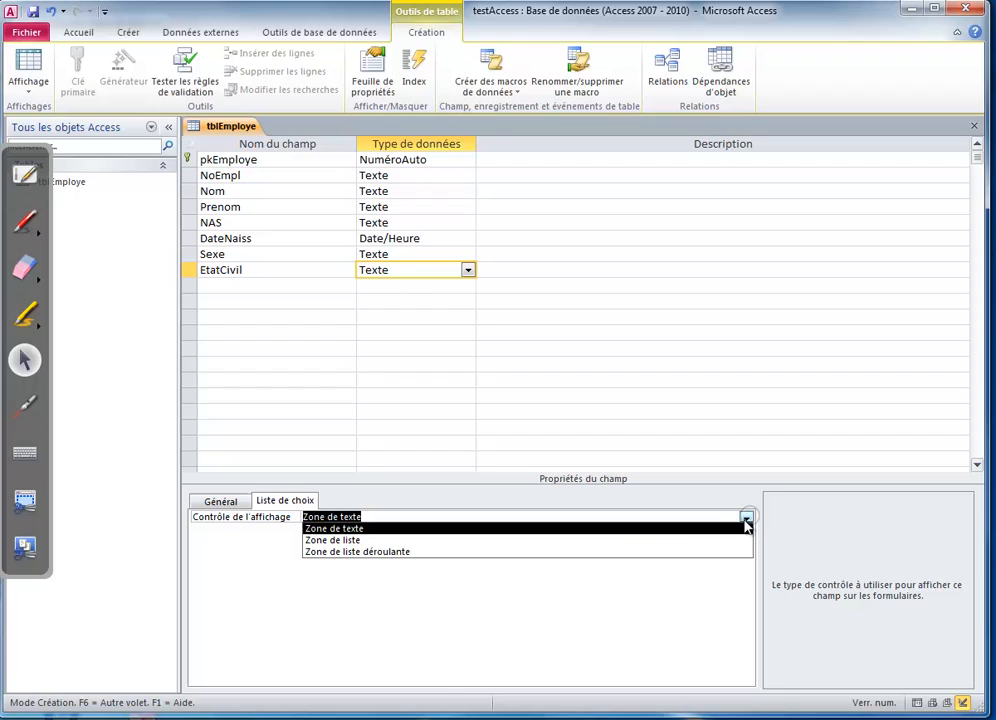
click(506, 552)
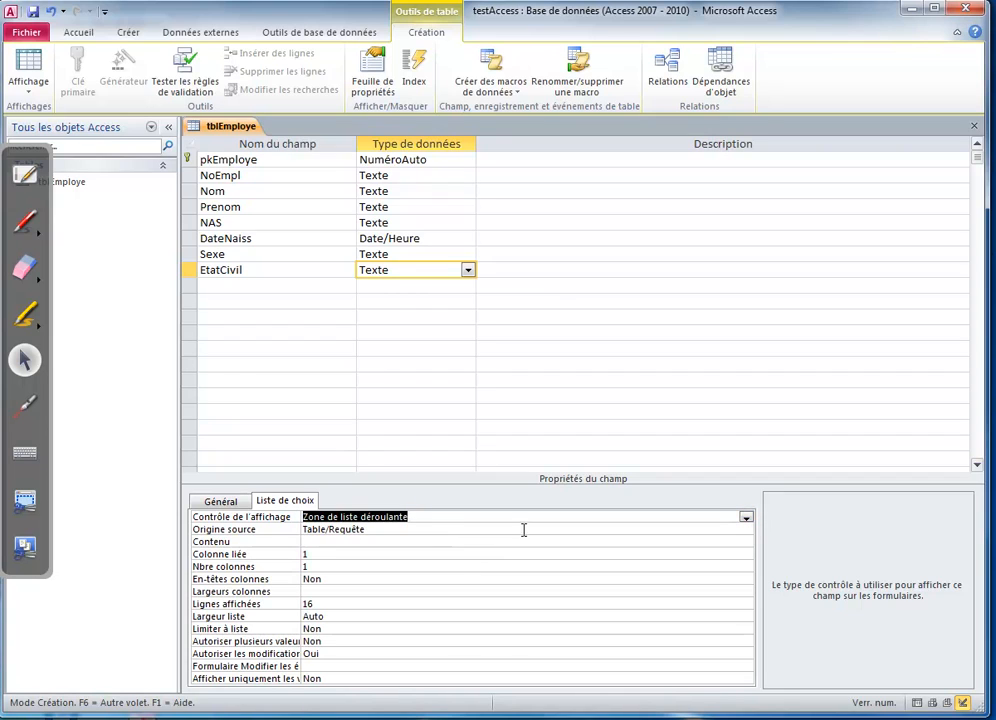
click(522, 529)
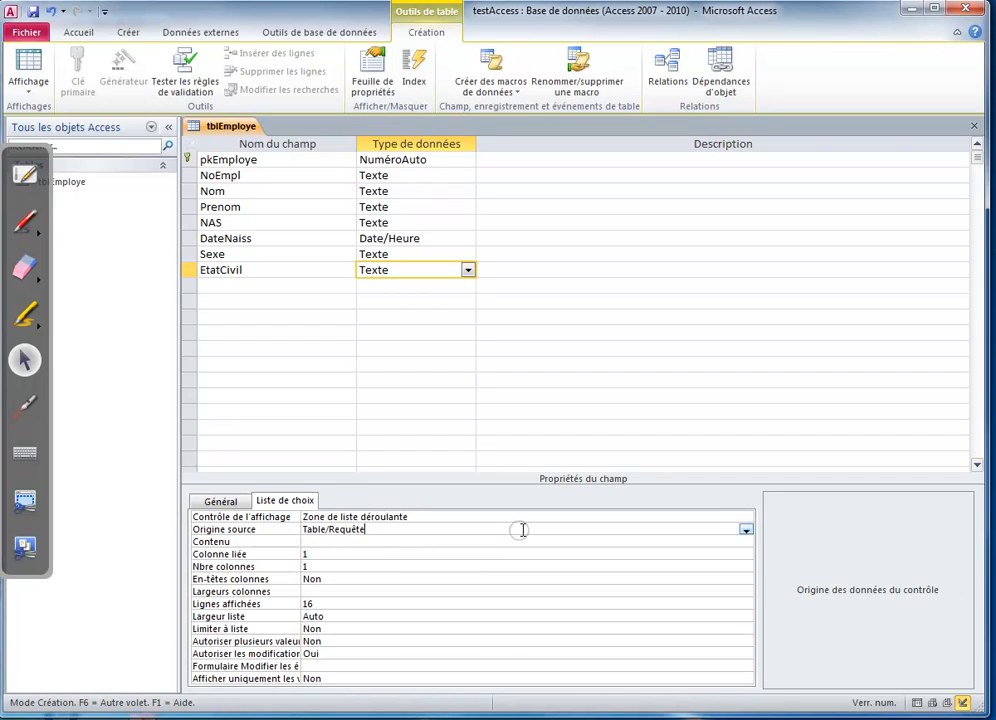
Set EtatCivil's Origine source to Liste valeurs and its Contenu to Marié;"Conjoint de fait";Célibataire;"C'est compliqué"
click(747, 530)
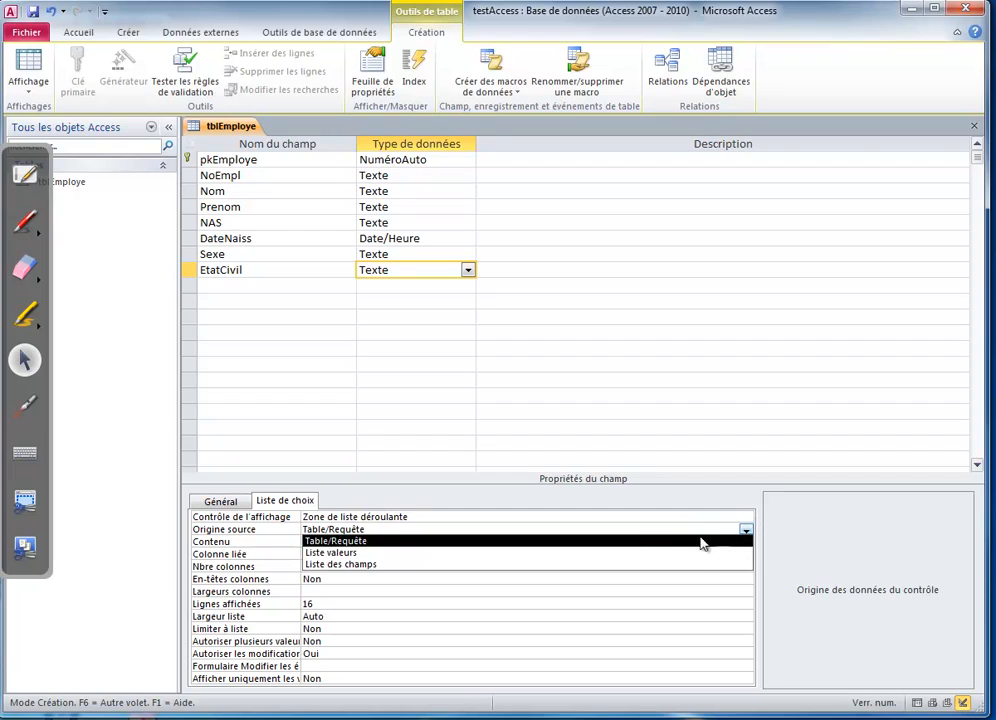
click(546, 554)
click(401, 541)
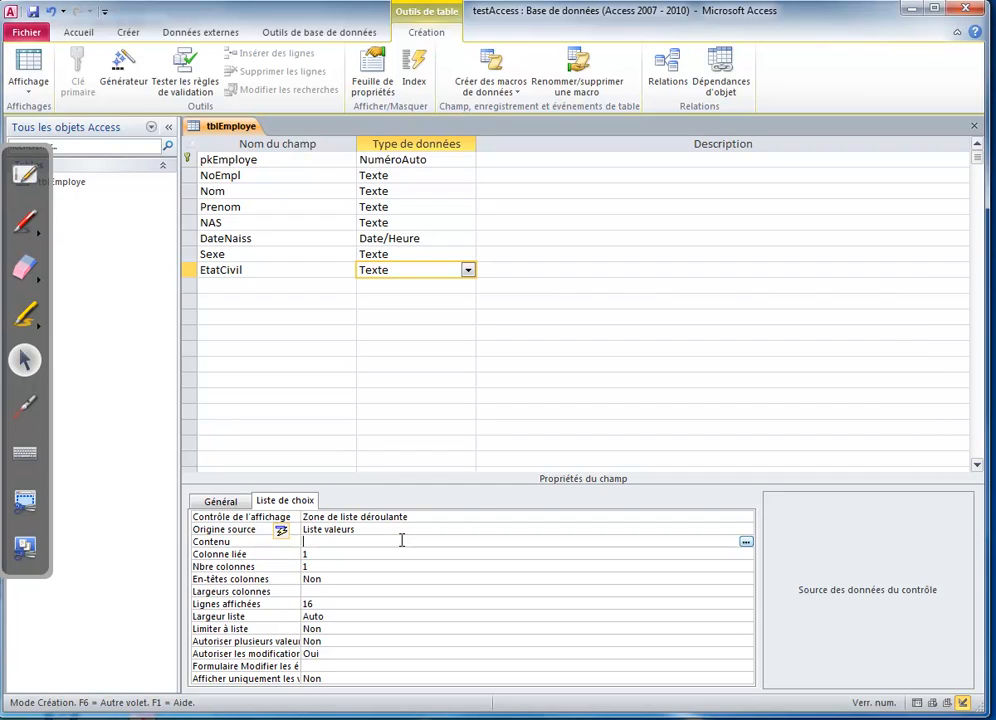
text(Mari)
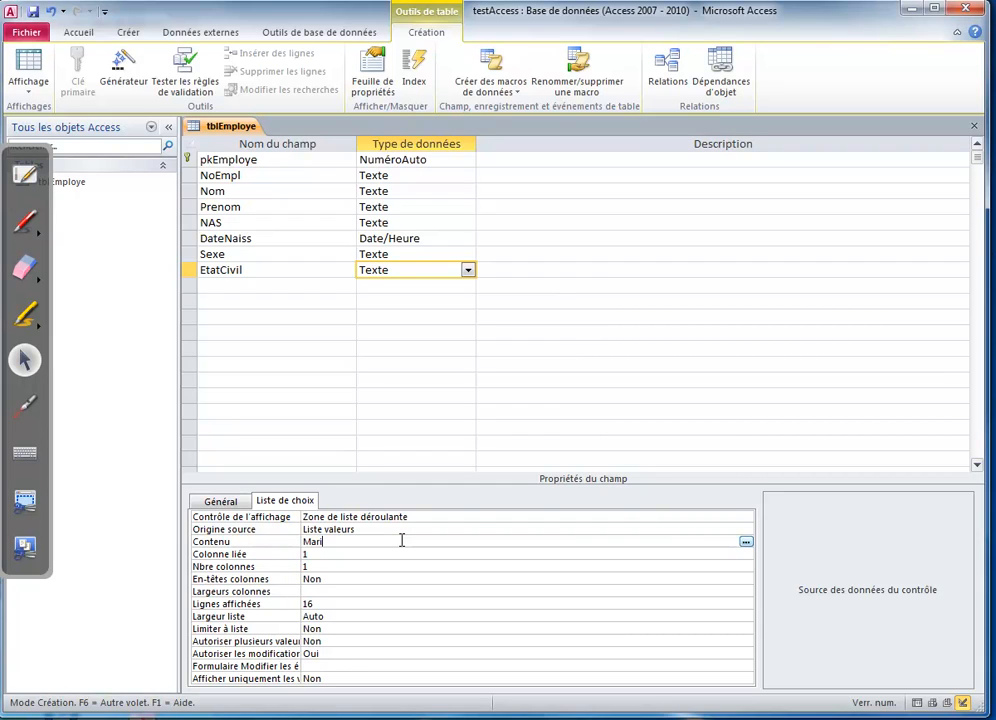
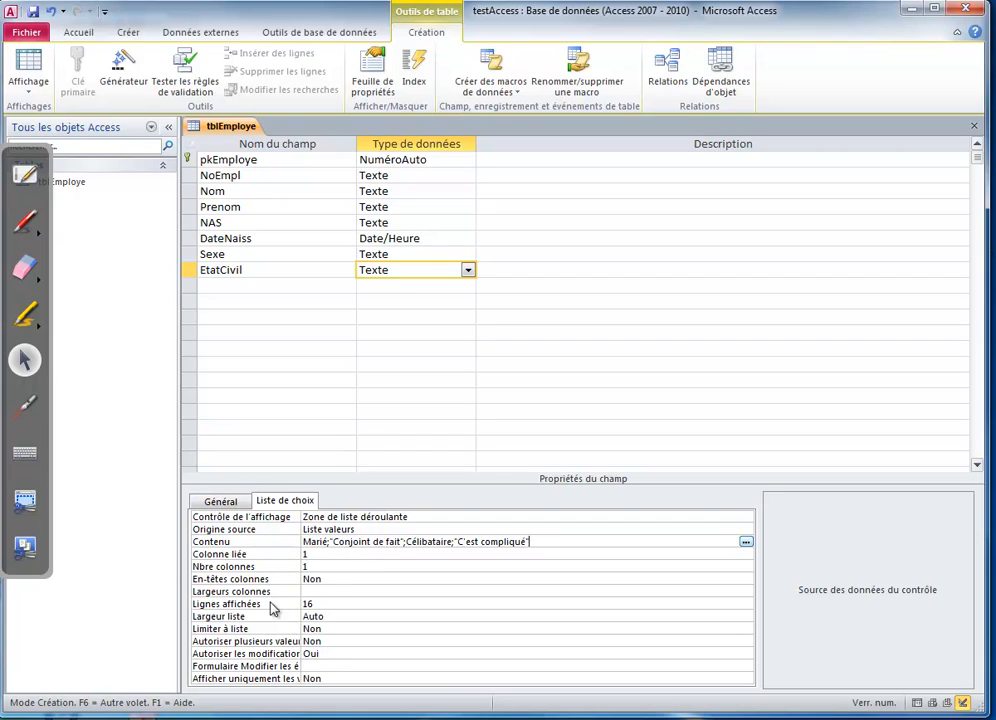
Set Limiter à liste to Oui for EtatCivil and open the table in datasheet view
click(340, 628)
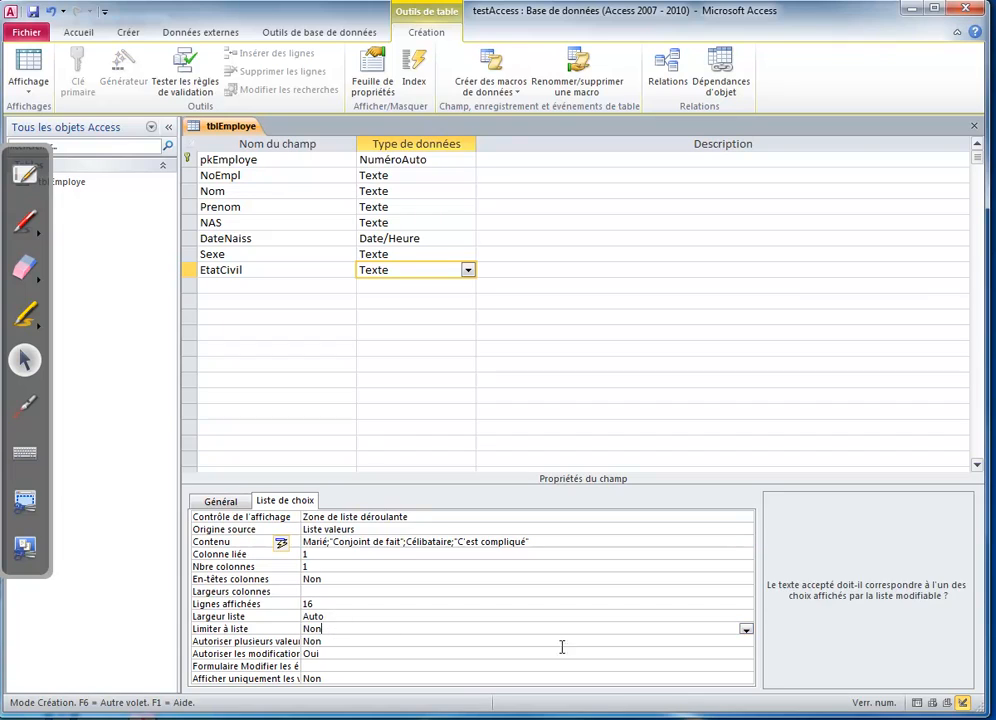
click(747, 631)
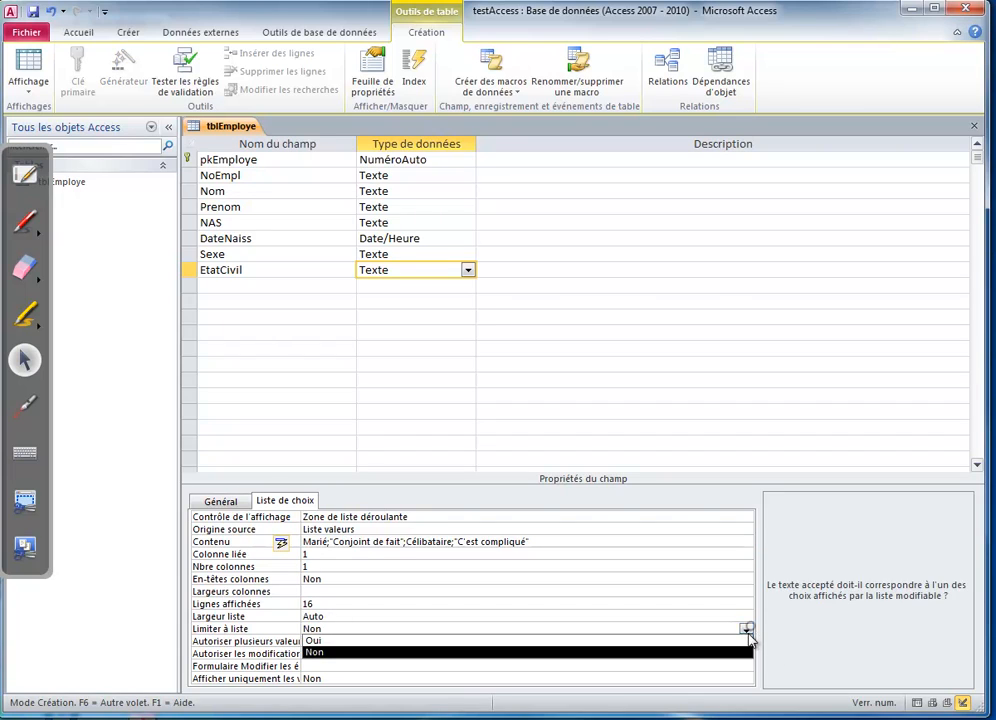
click(336, 641)
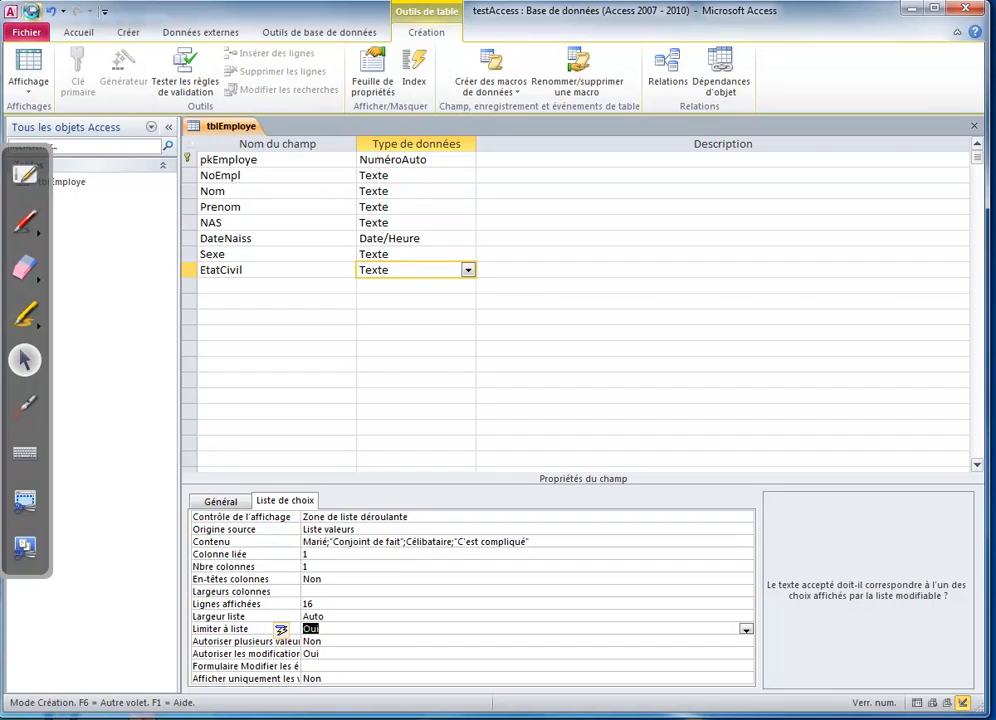
click(28, 84)
click(29, 115)
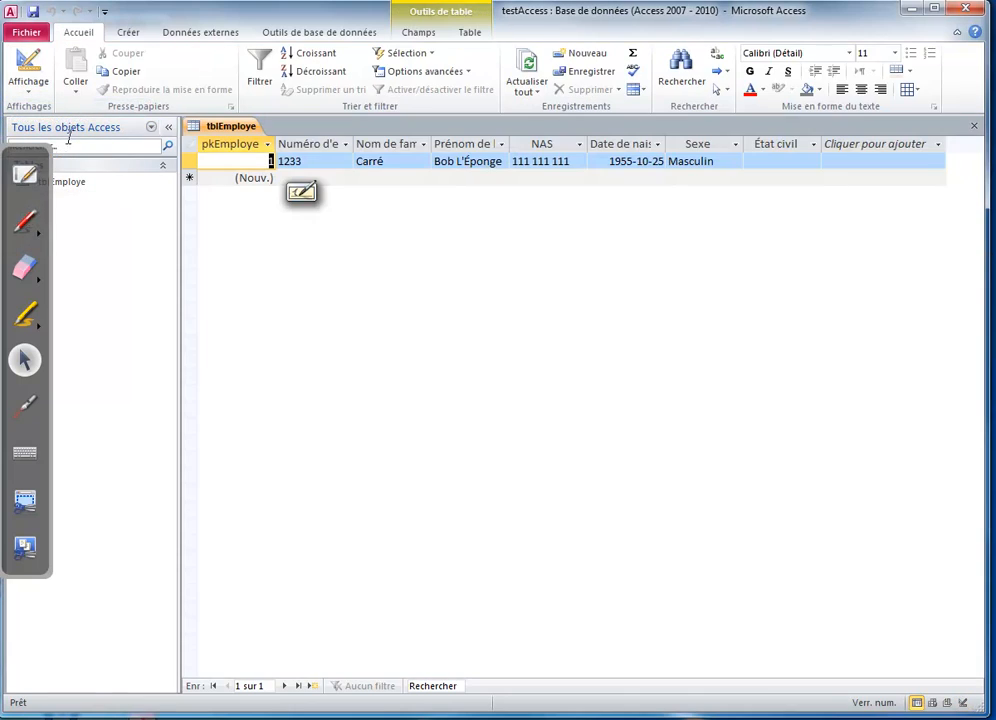
Try to choose "C'est compliqué" as the État civil of the first record
click(815, 162)
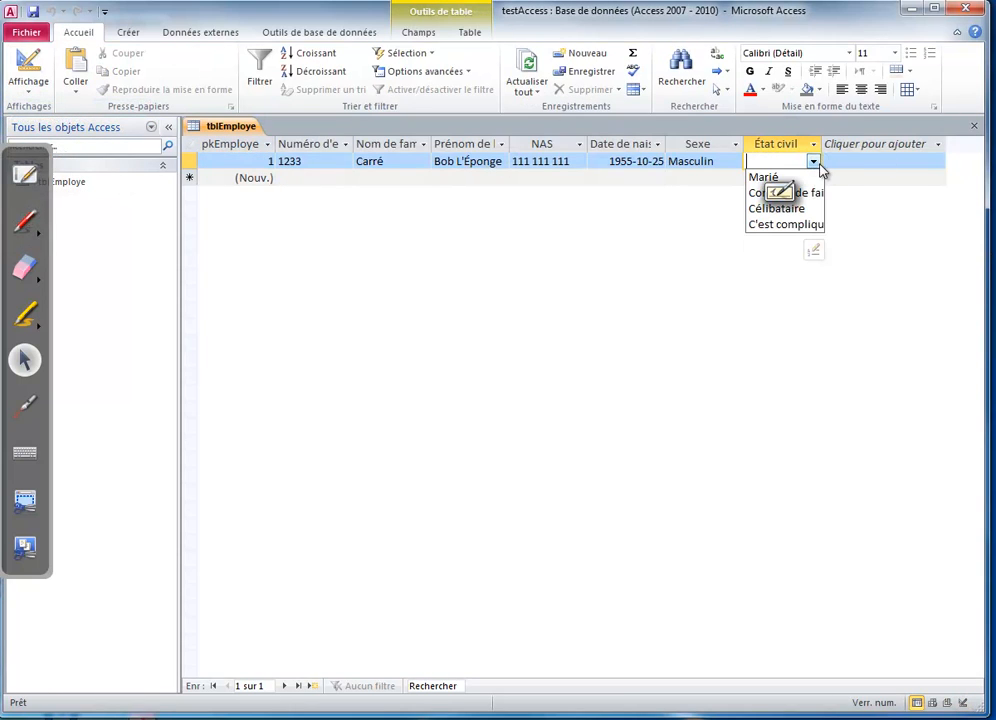
click(975, 211)
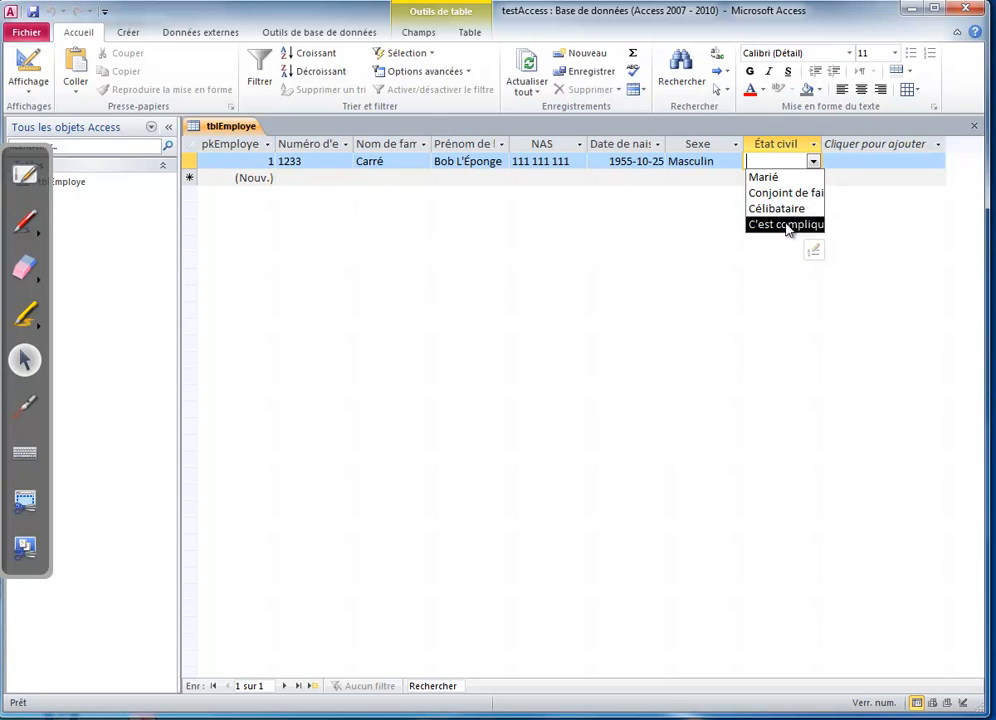
click(790, 224)
click(429, 412)
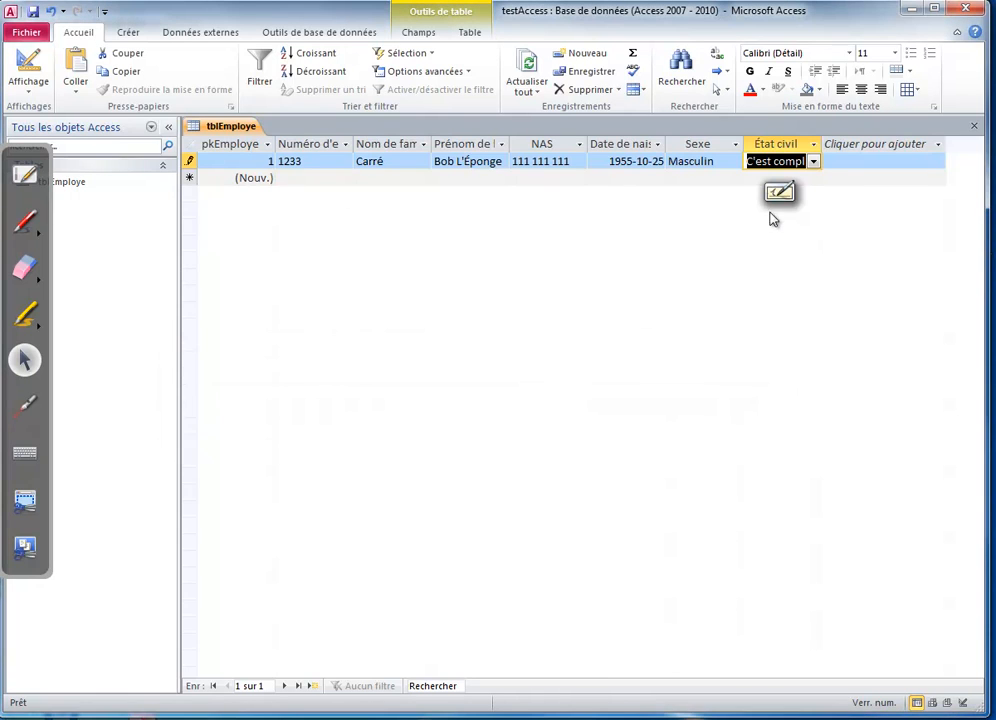
Try to choose "Conjoint de fait" as the first record's État civil and leave the datasheet
click(815, 161)
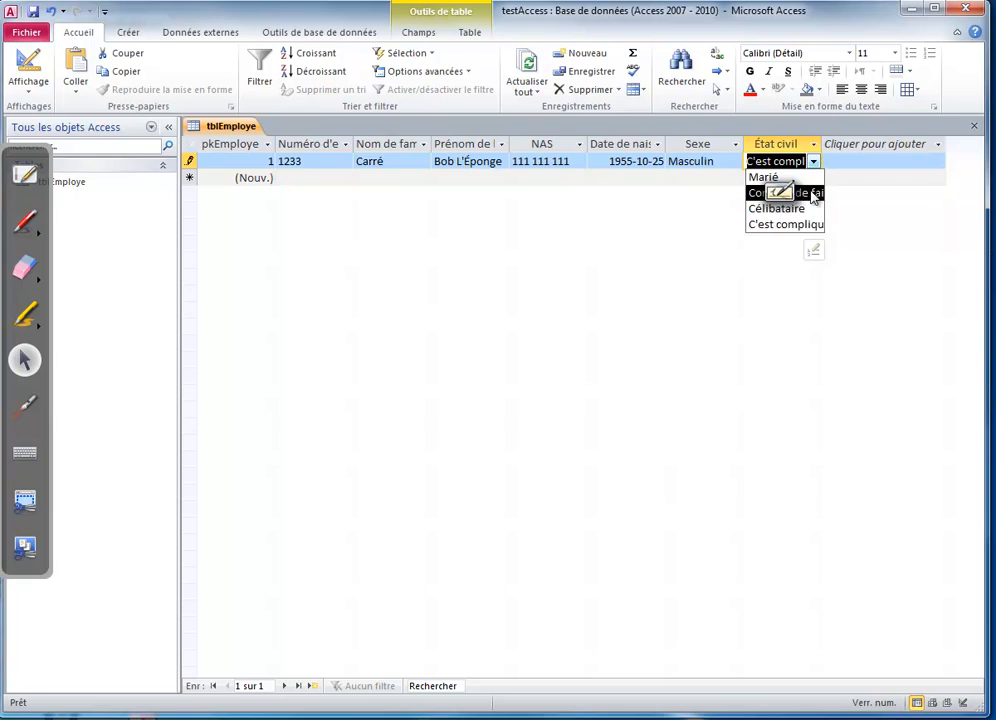
click(814, 191)
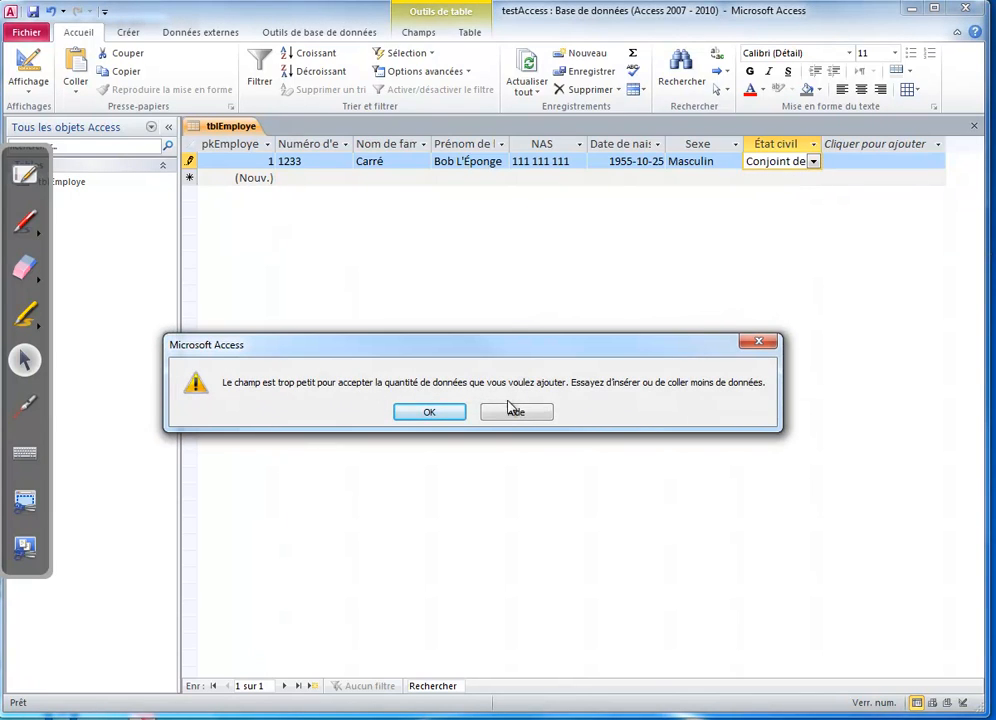
click(436, 414)
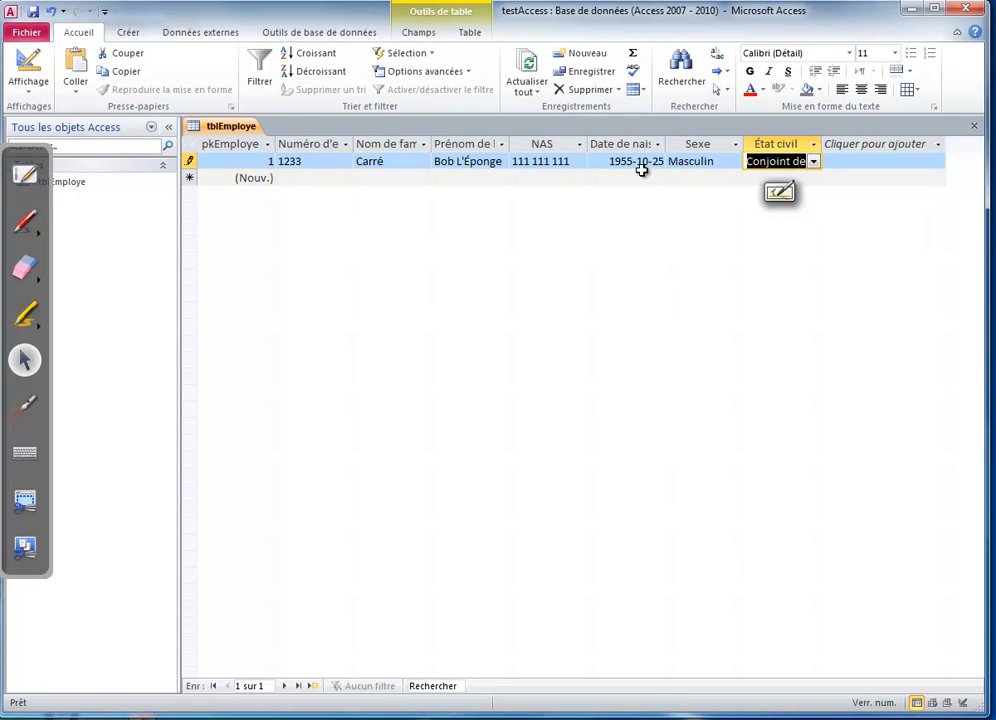
click(28, 62)
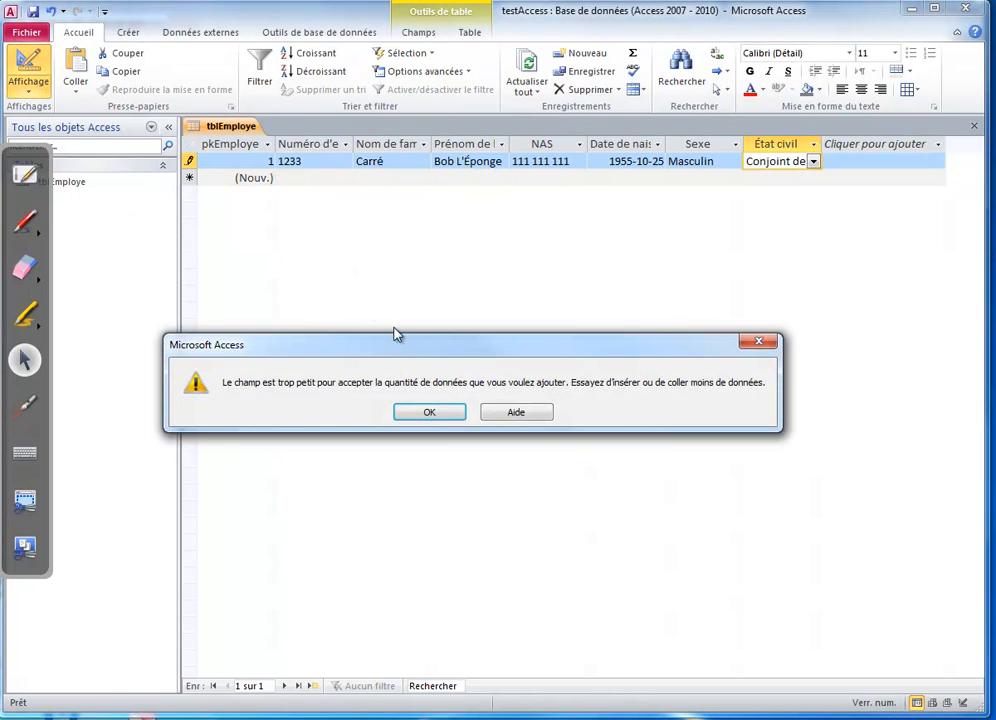
click(430, 410)
Try Célibataire as the first record's État civil, then discard the pending entry
click(813, 163)
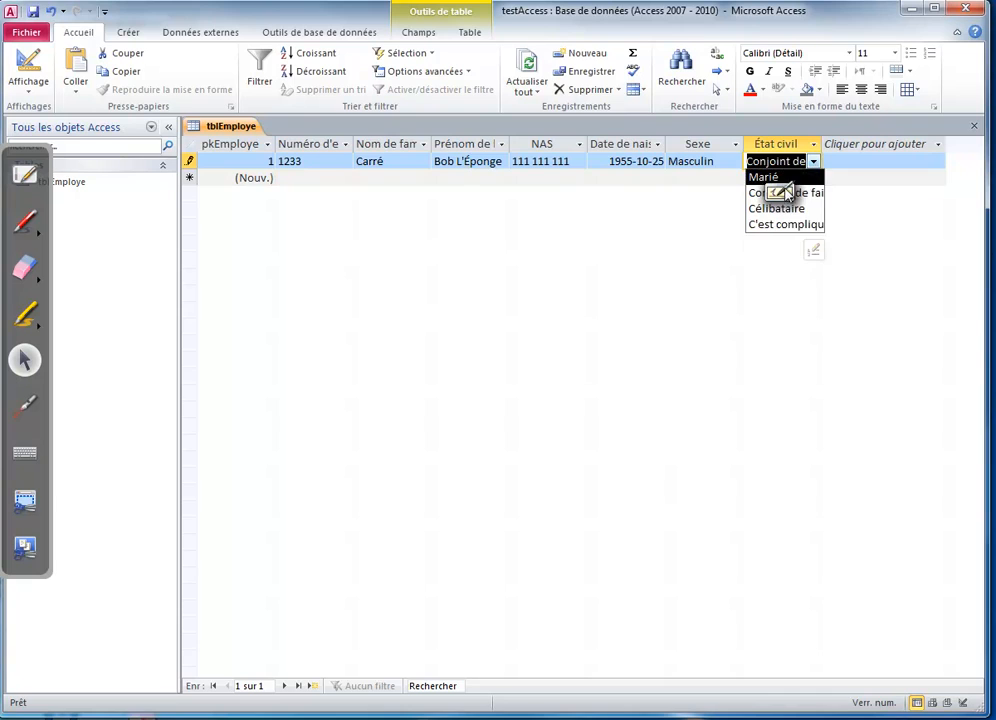
click(778, 207)
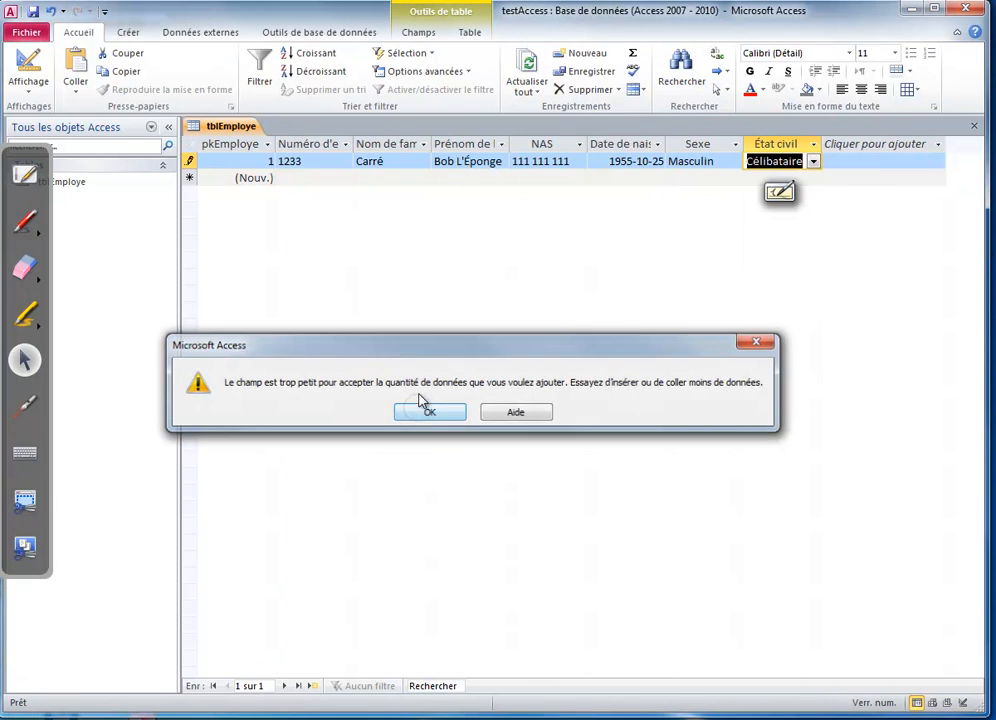
click(425, 412)
key(Escape)
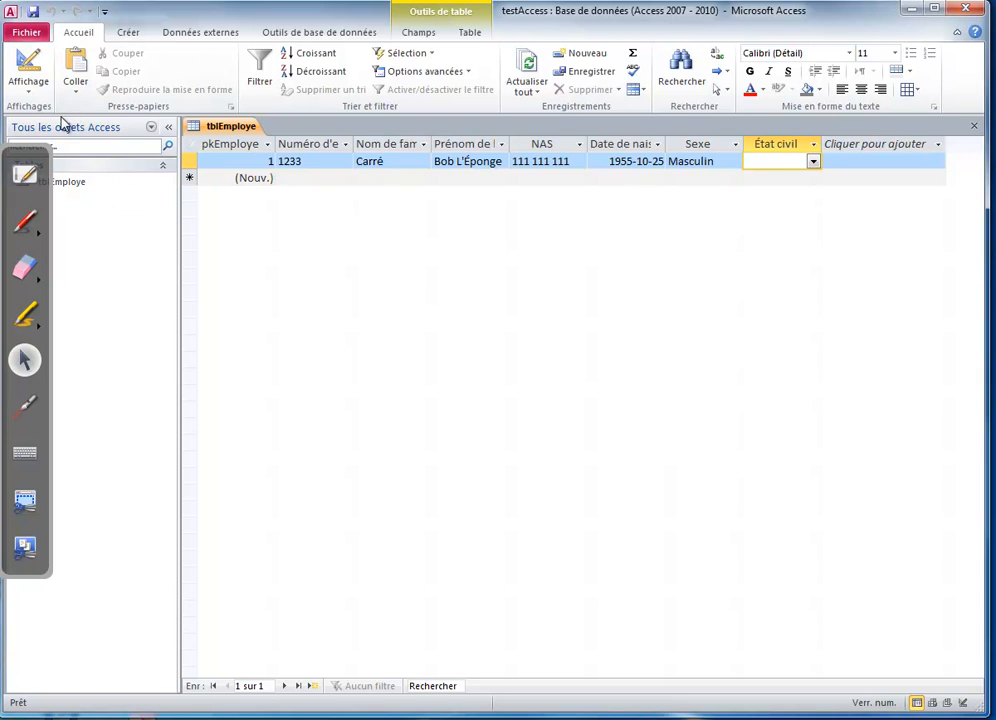
Set the EtatCivil field's Taille du champ to 16 in design view and return to the datasheet
click(30, 95)
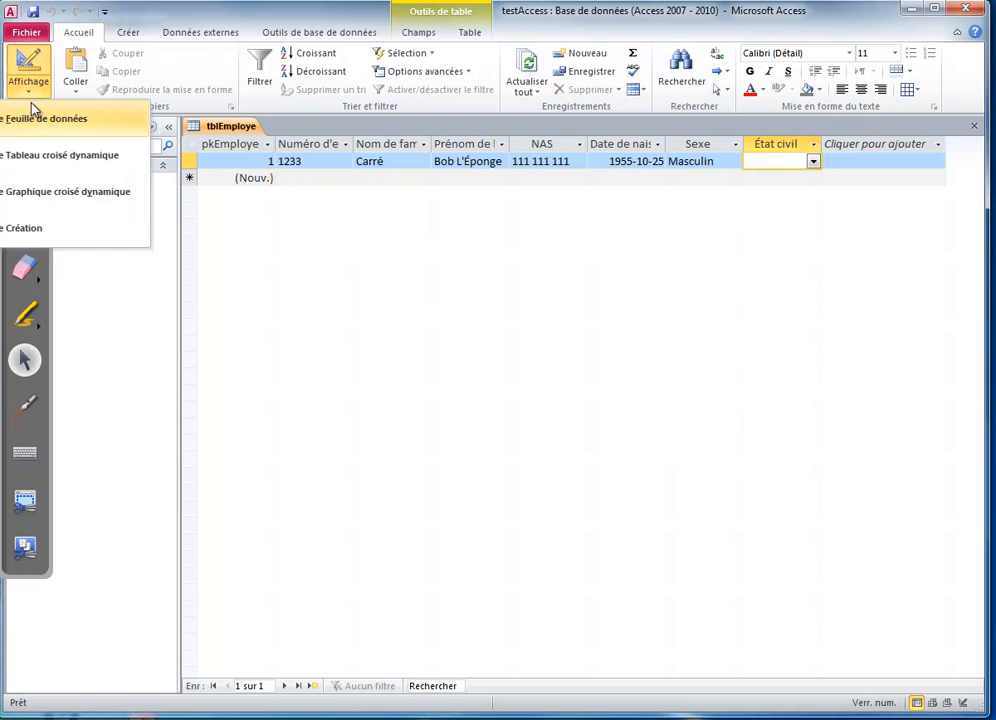
click(33, 226)
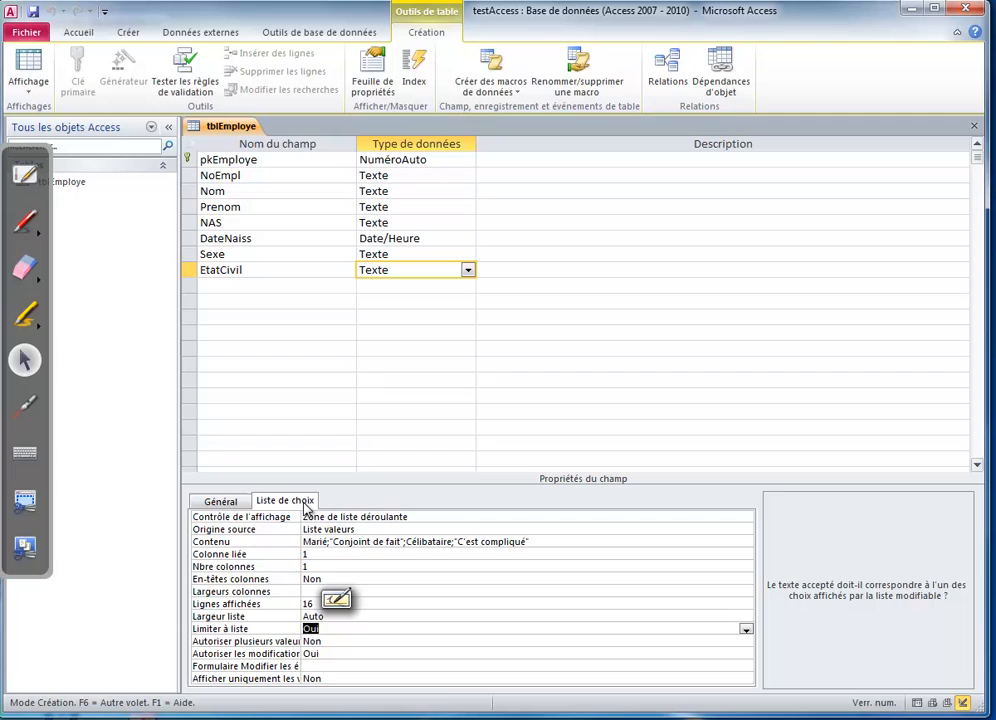
click(218, 501)
drag(335, 517, 267, 516)
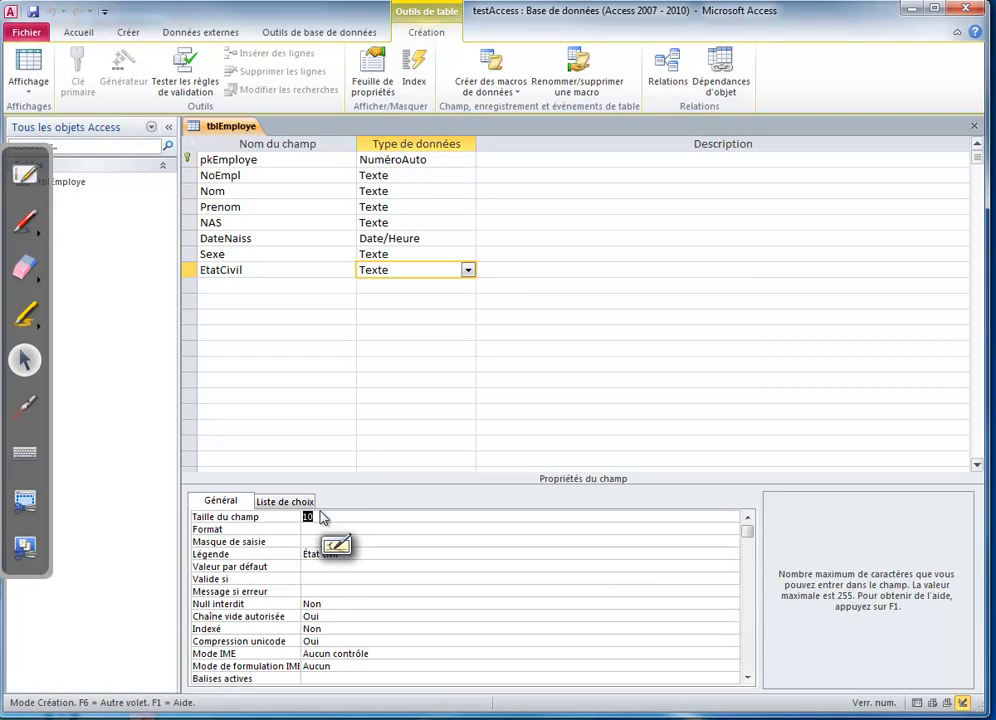
text(16)
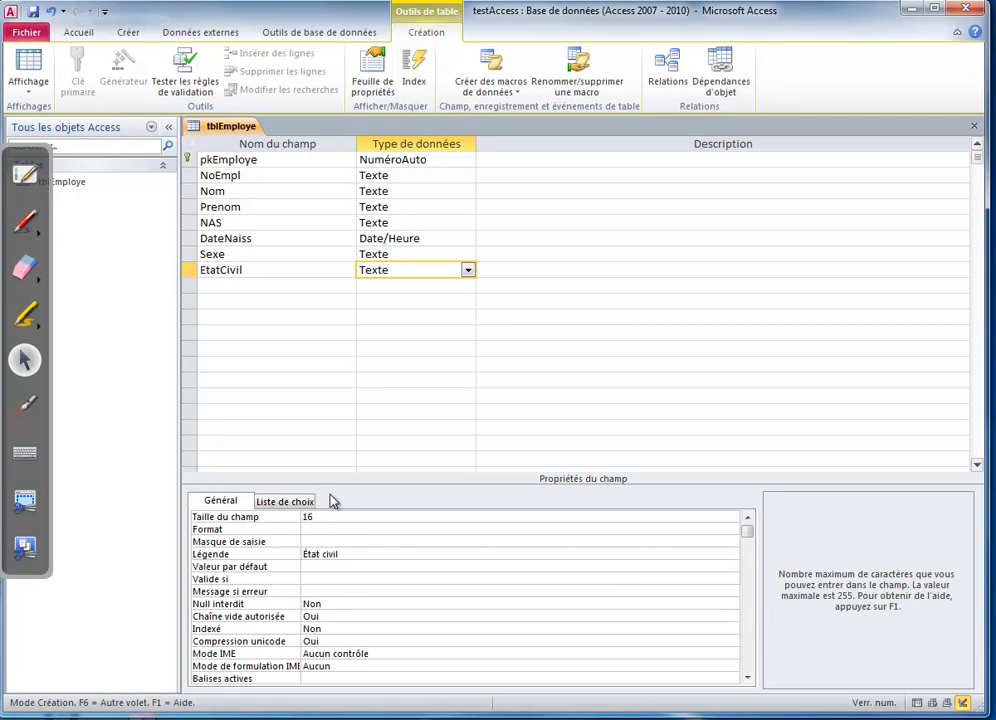
click(27, 62)
click(427, 416)
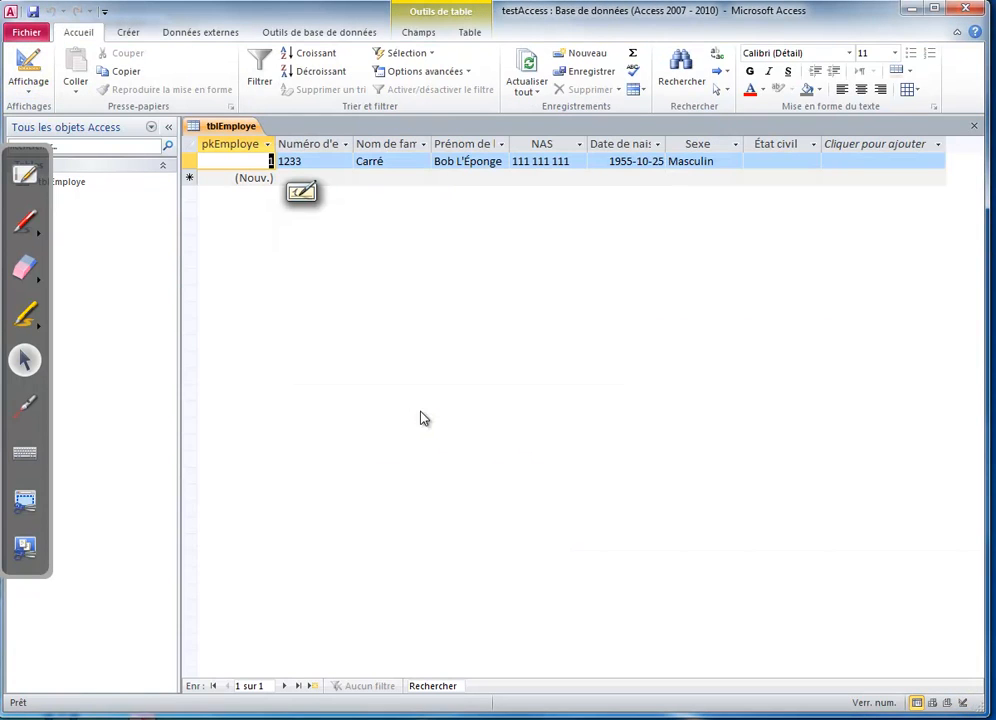
Test the État civil list on the first record by choosing Marié and then "Conjoint de fait"
click(812, 161)
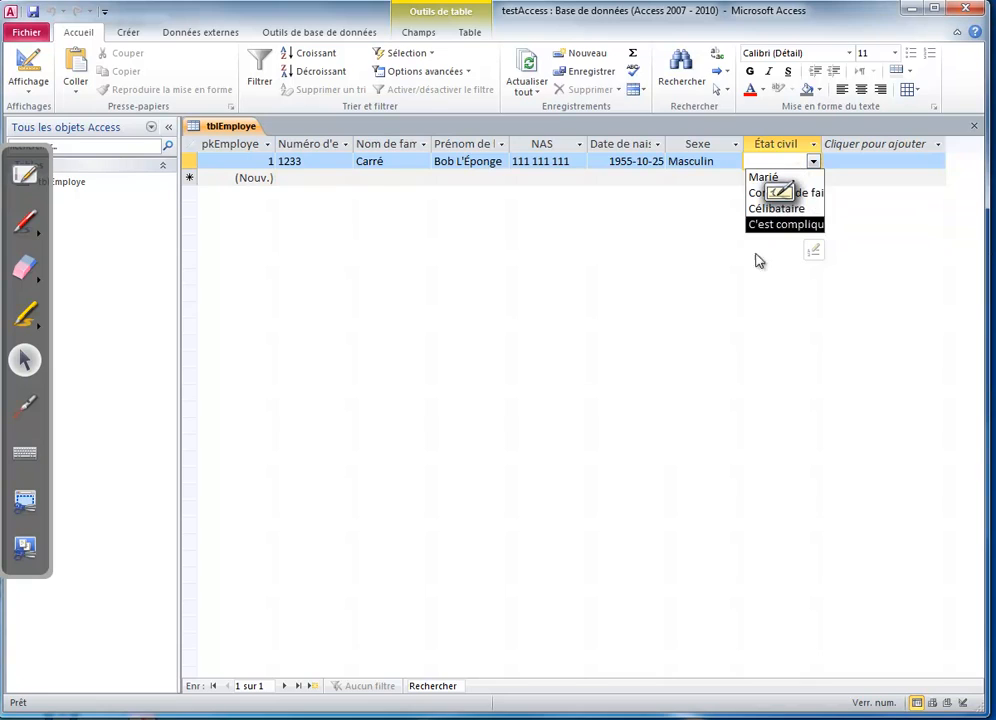
click(717, 281)
click(813, 161)
click(763, 177)
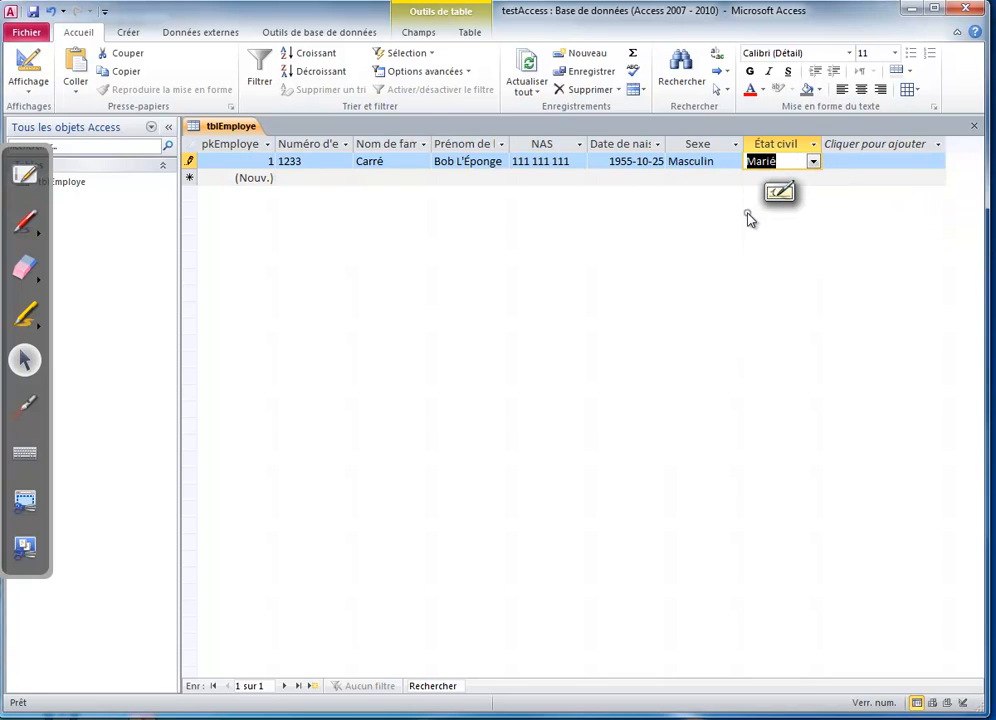
click(813, 161)
click(785, 192)
click(856, 178)
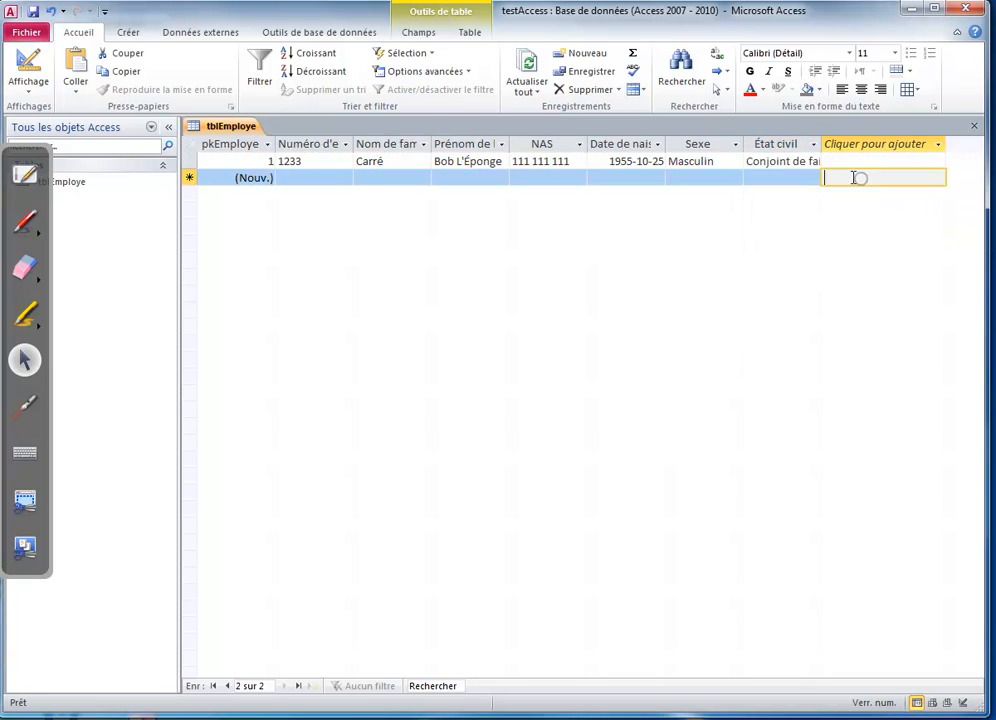
Test the first record's État civil with Célibataire and then "C'est compliqué"
click(815, 163)
click(778, 208)
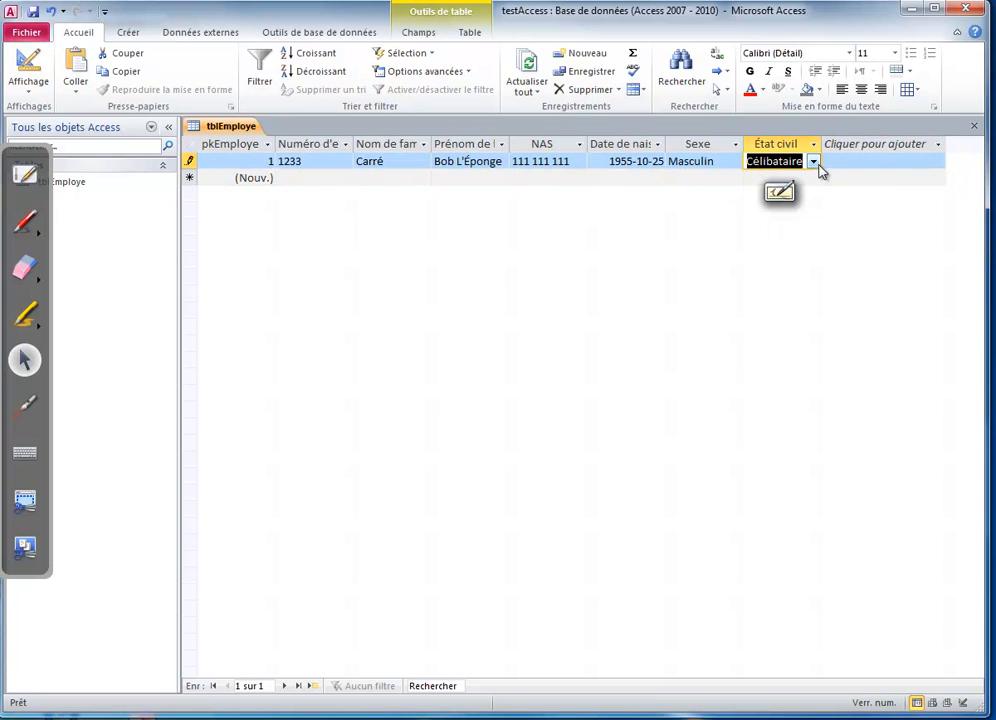
click(815, 163)
click(790, 225)
click(856, 181)
Set the first record's État civil to Marié
click(815, 162)
click(815, 162)
click(800, 177)
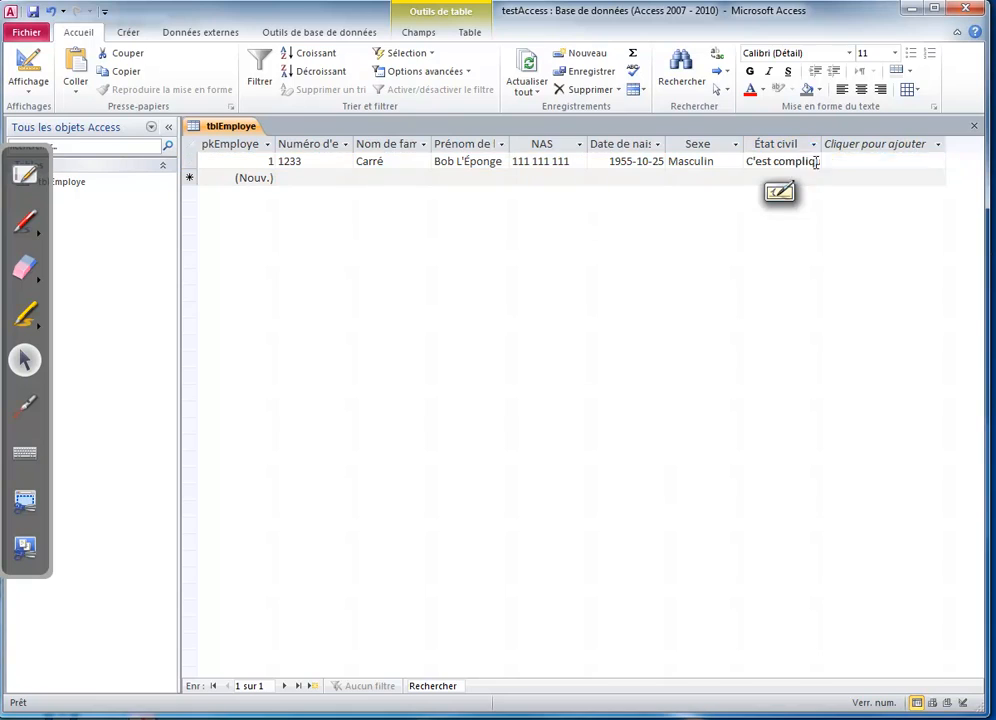
click(820, 162)
click(800, 162)
click(814, 162)
click(766, 178)
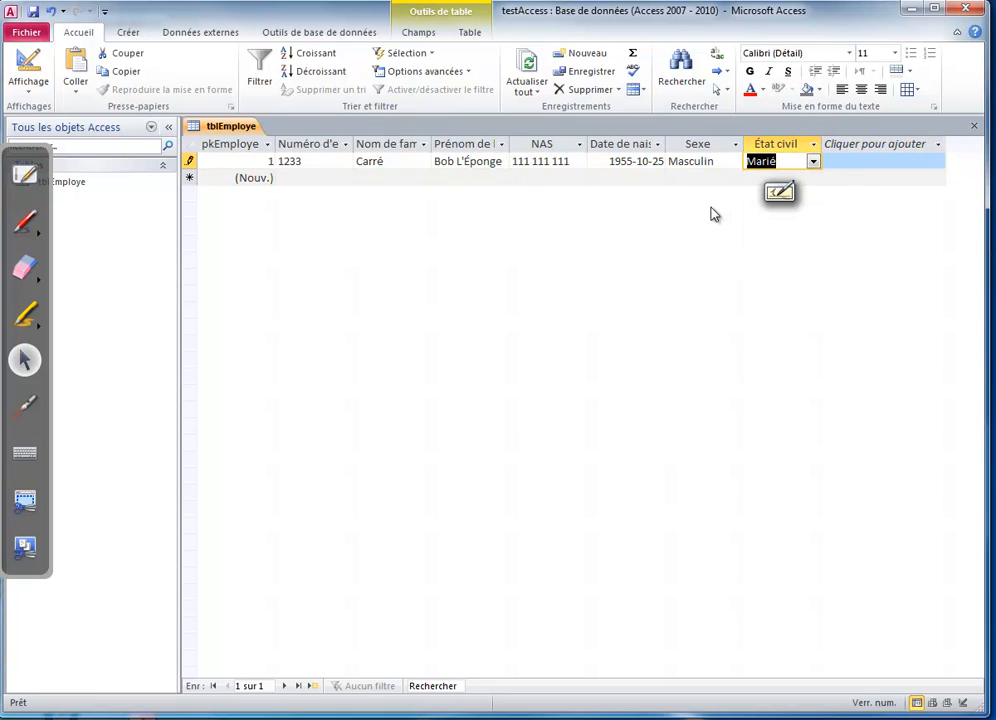
Return to the table's design view and start a new field row below EtatCivil
click(31, 66)
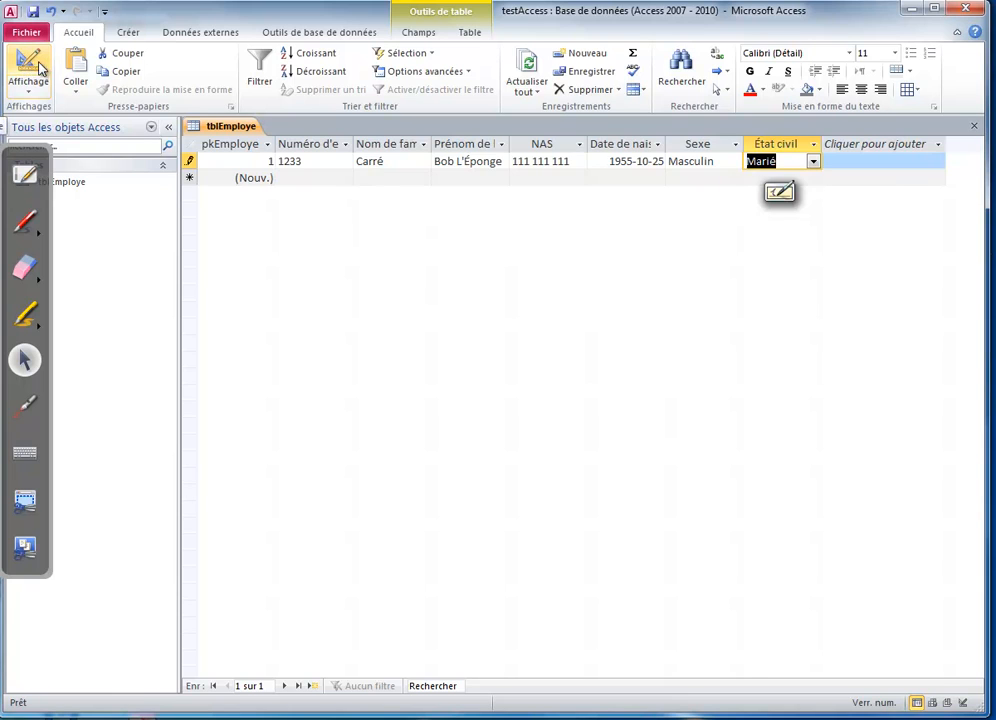
click(286, 285)
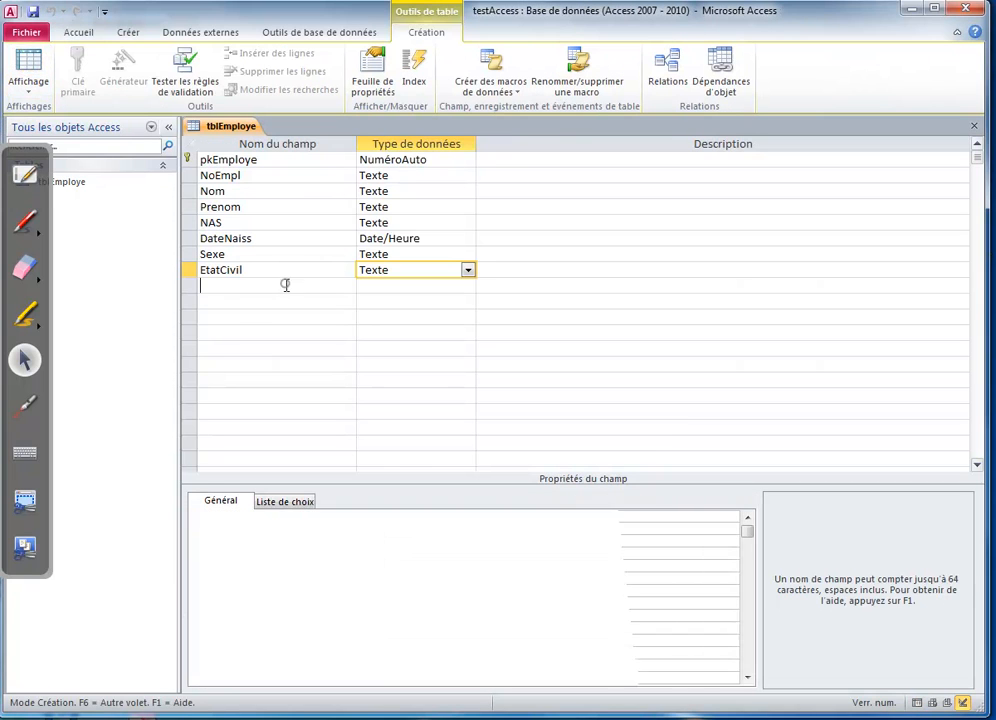
Switch to the Moodle exercise page and examine the NoCivique, Rue and Ville columns and the first civic number
key(alt+Tab)
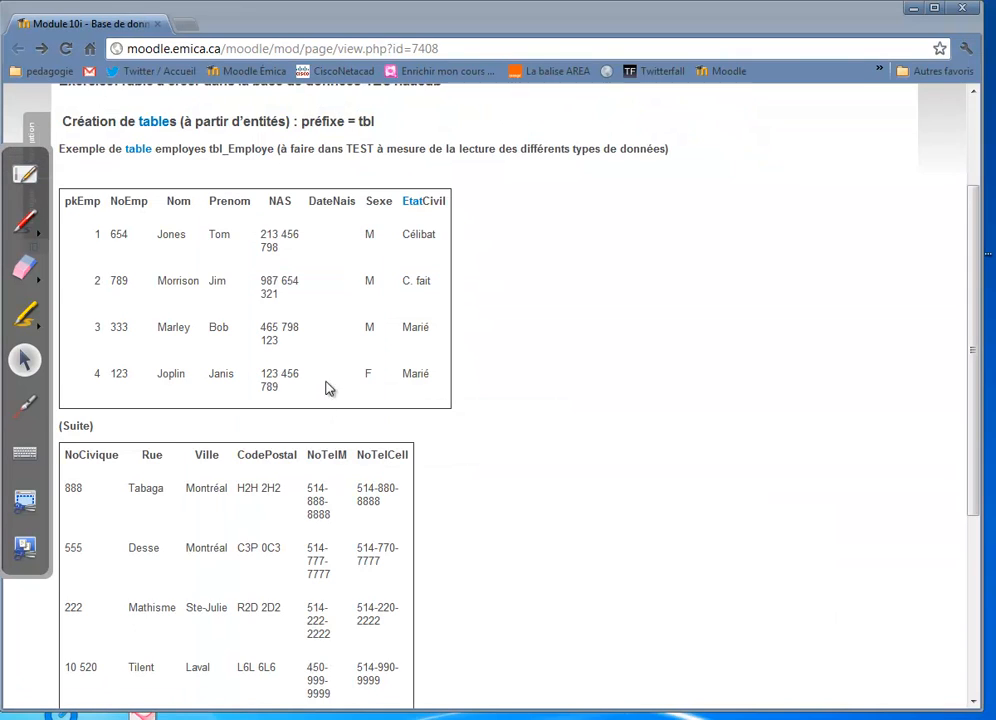
click(81, 458)
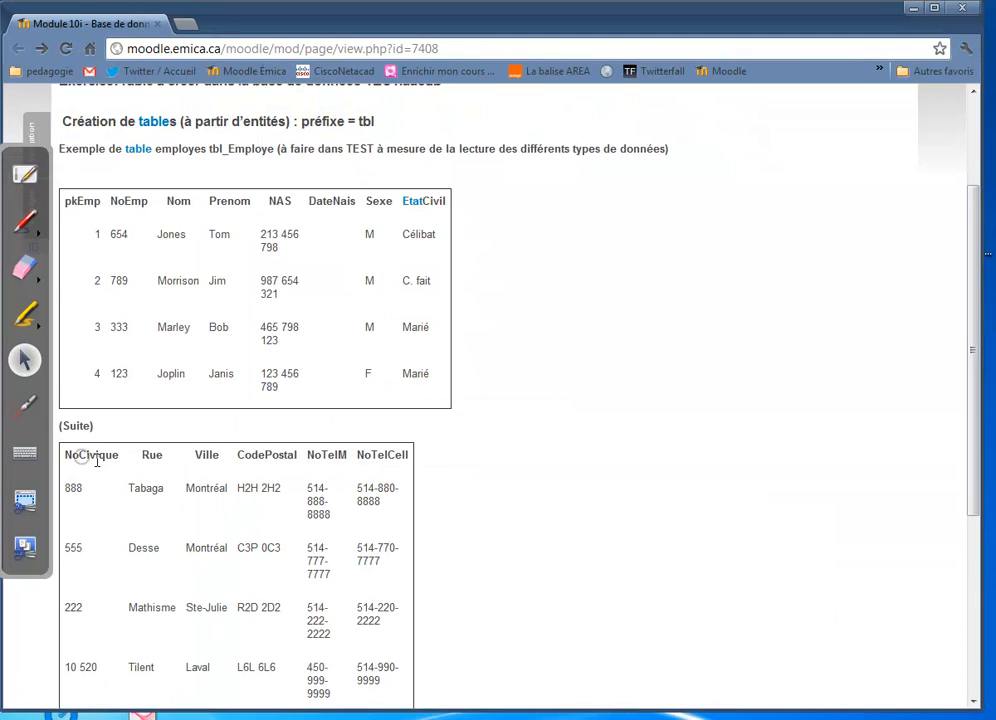
click(150, 457)
drag(71, 457, 232, 468)
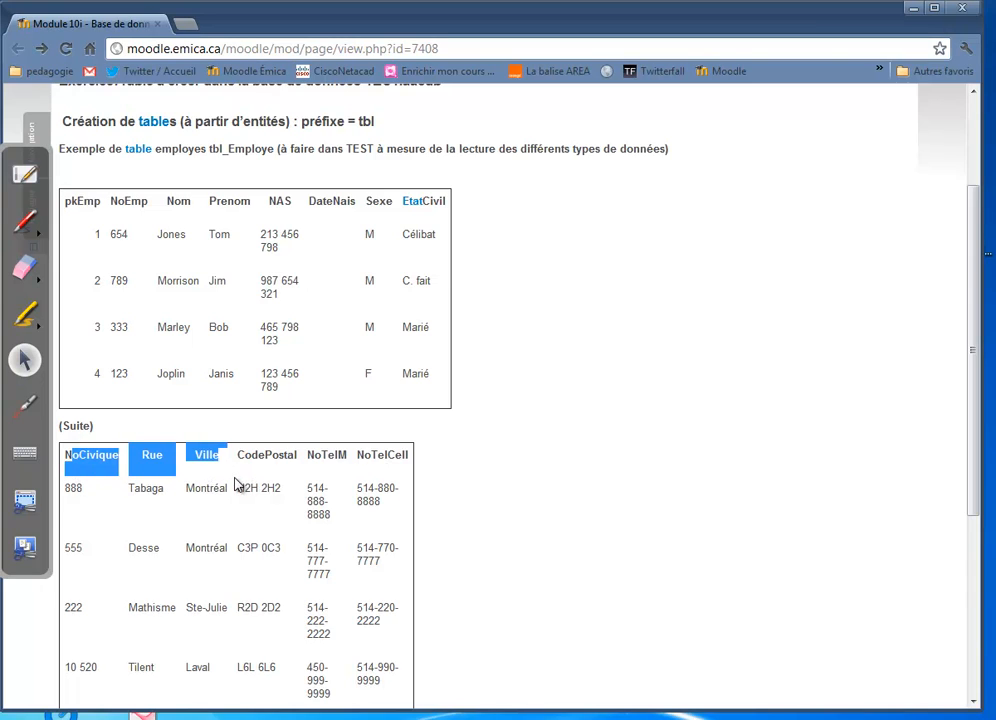
double_click(80, 498)
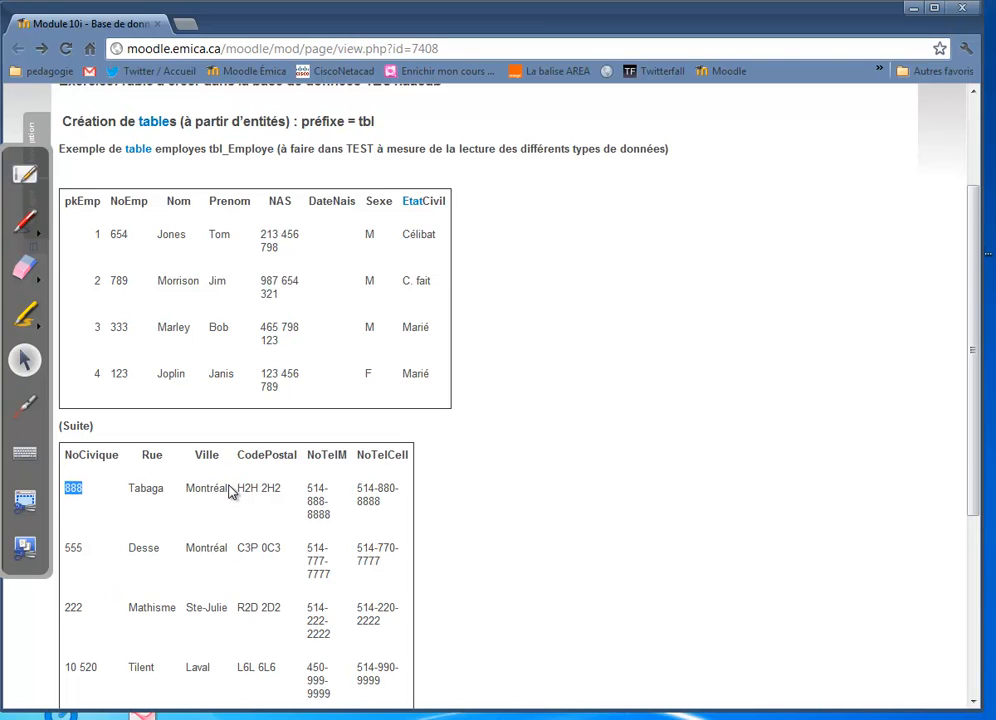
Check the CodePostal and NoTelM headings on the Moodle page, then add to the Access table a Texte field named CodePostal with size 7
drag(237, 455, 348, 455)
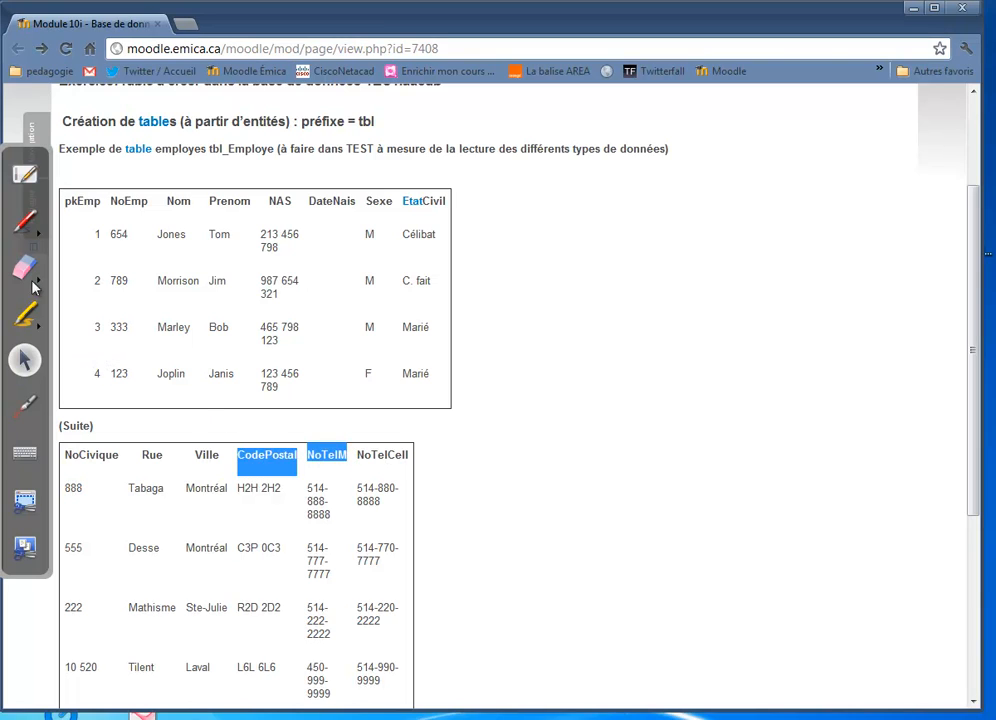
click(439, 716)
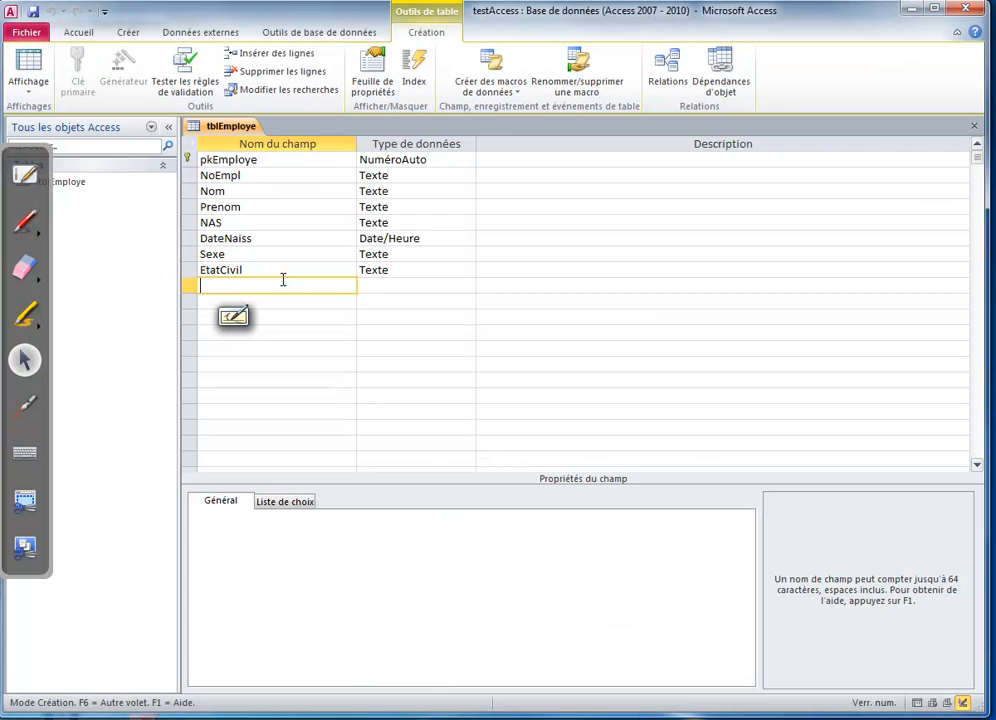
text(Code P)
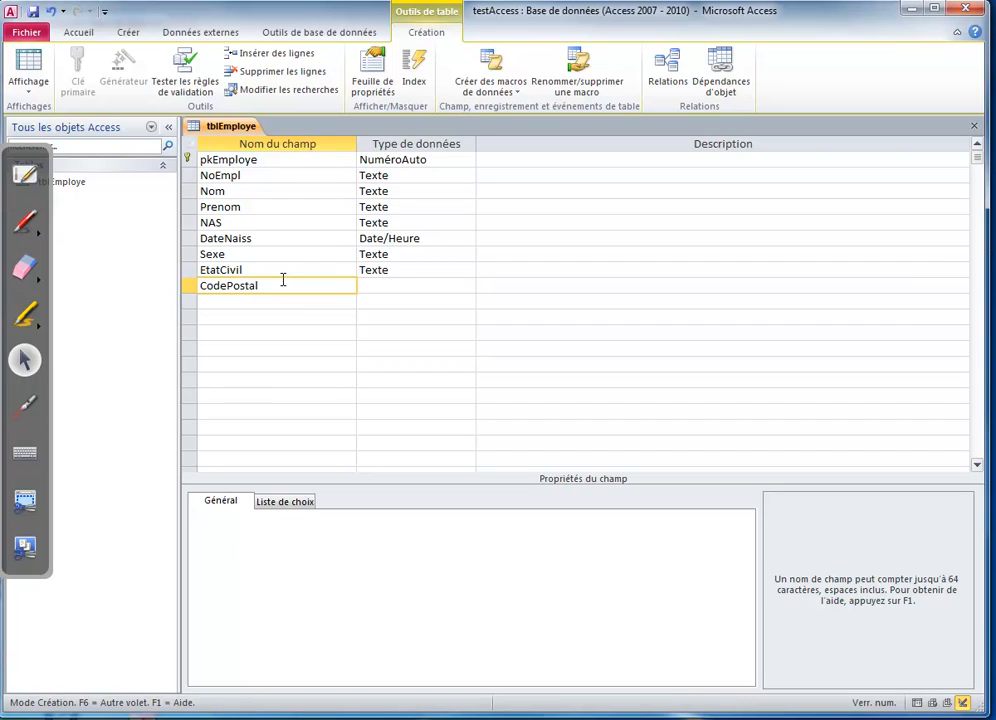
click(466, 287)
click(468, 287)
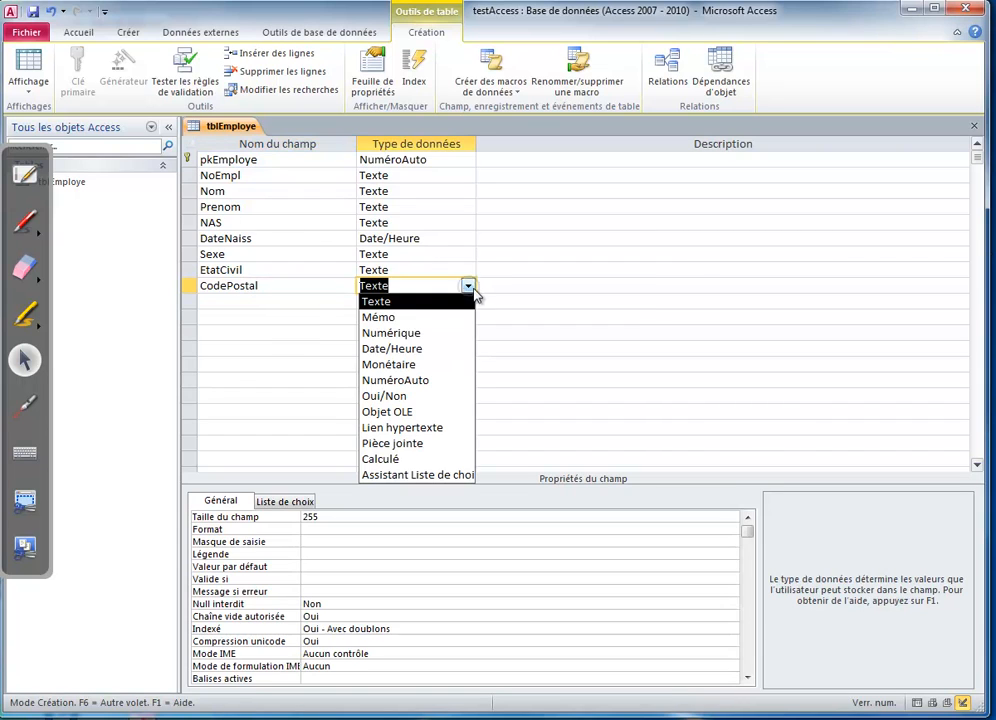
click(426, 302)
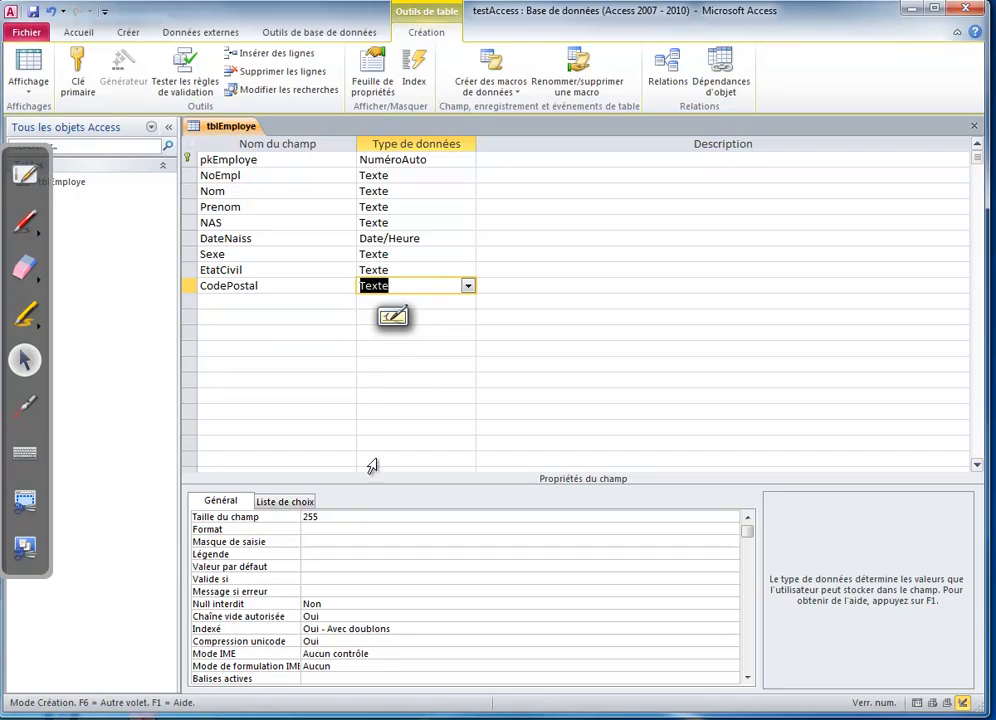
click(341, 518)
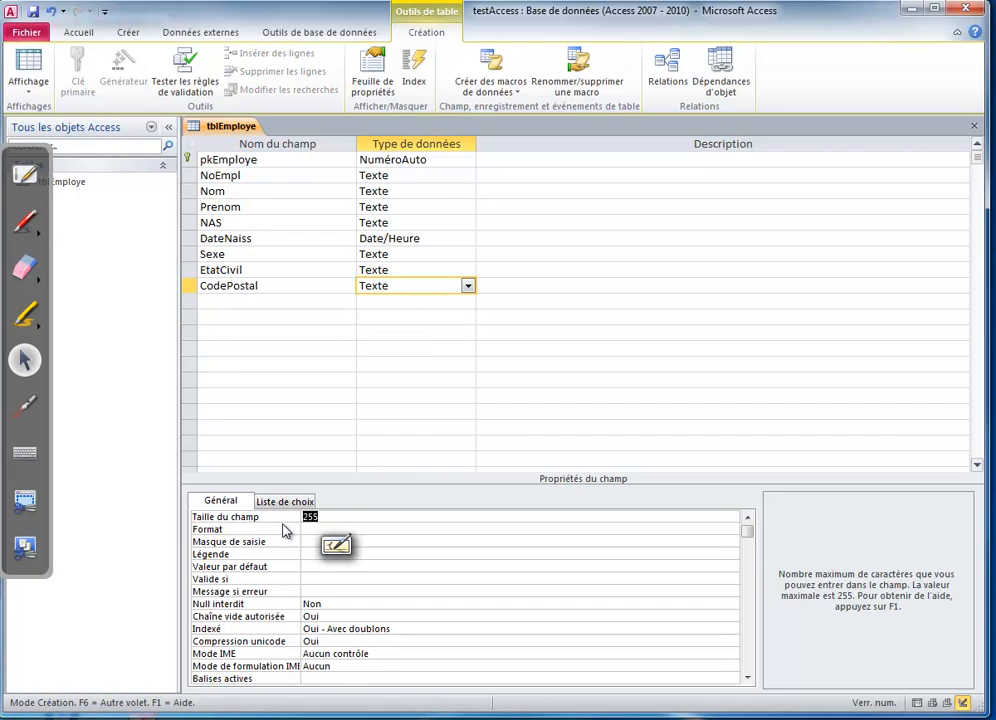
text(7)
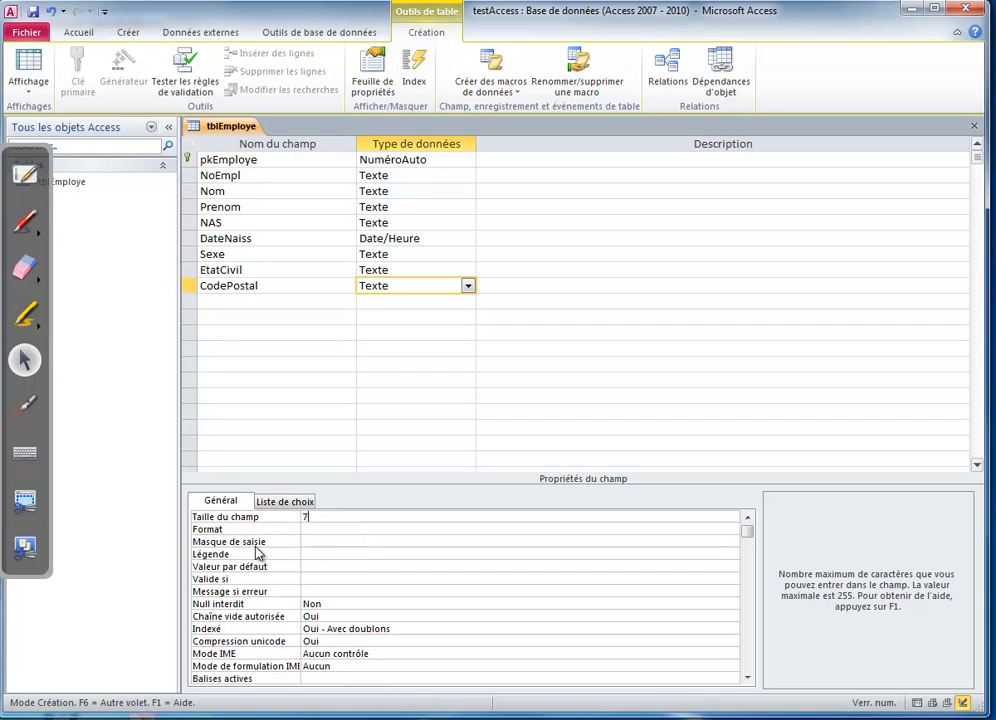
Try the wizard's Numéro de téléphone input mask on CodePostal, saving the table first, and clear the mask
click(336, 529)
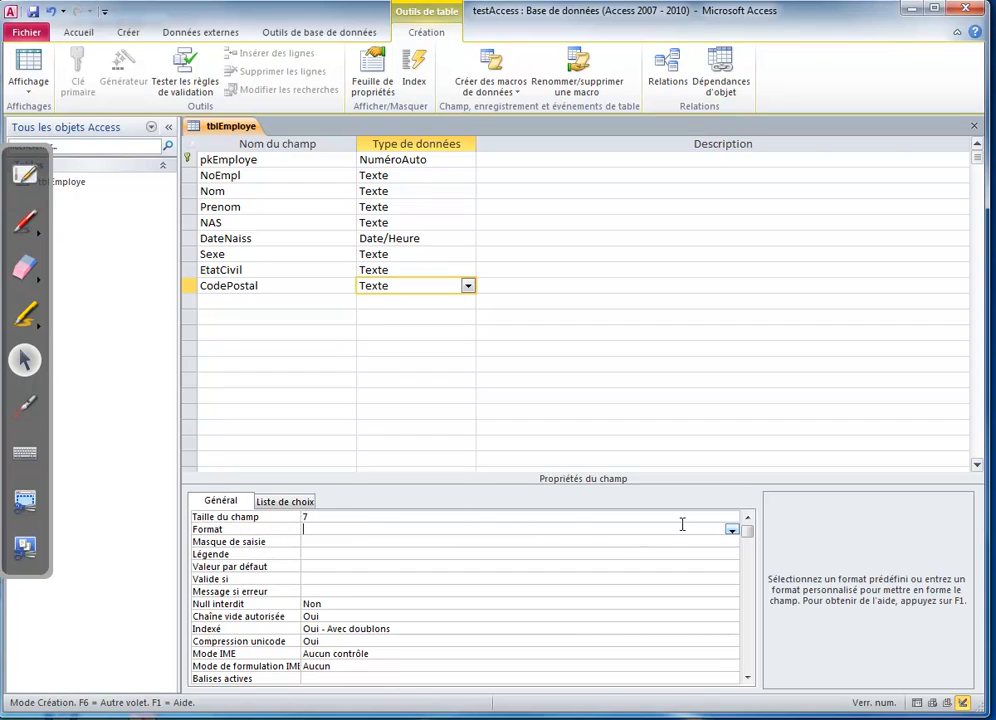
click(509, 540)
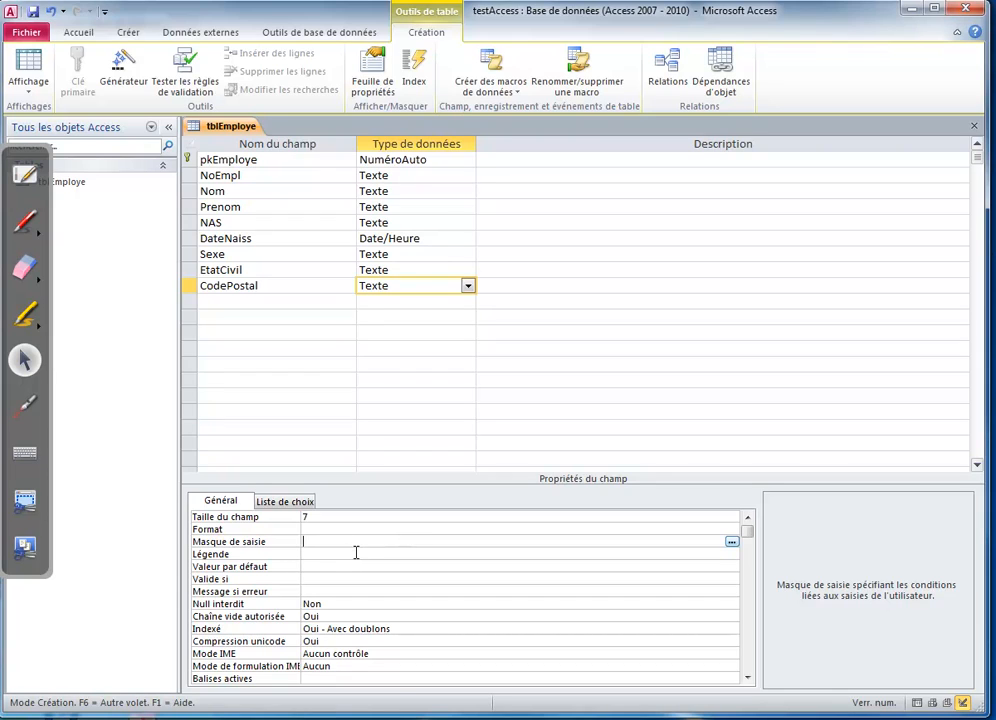
click(732, 542)
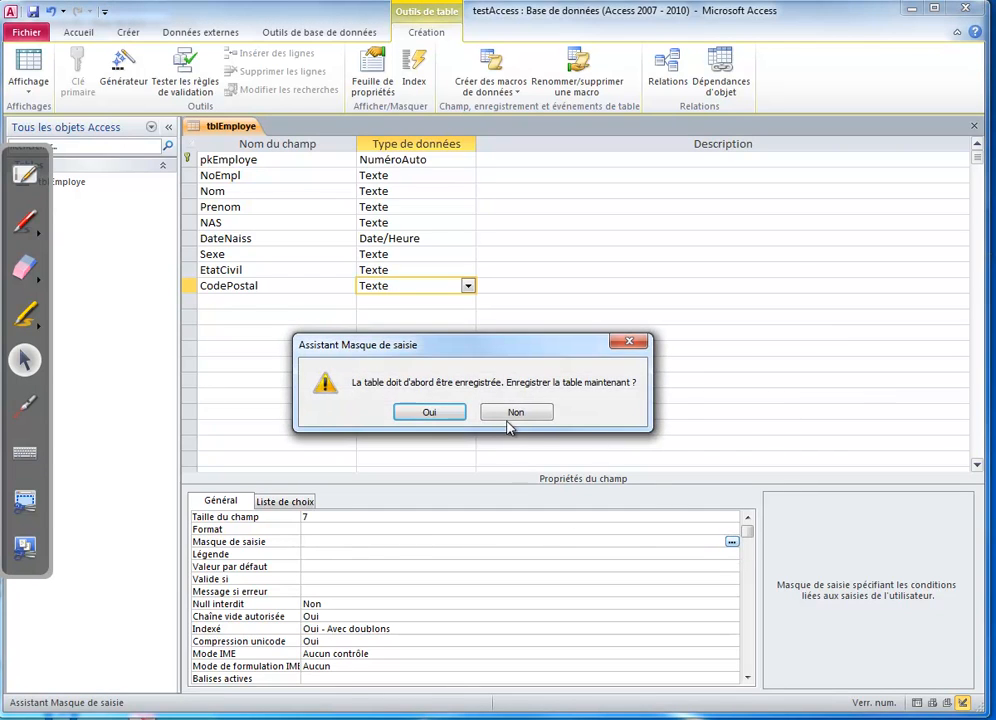
click(435, 412)
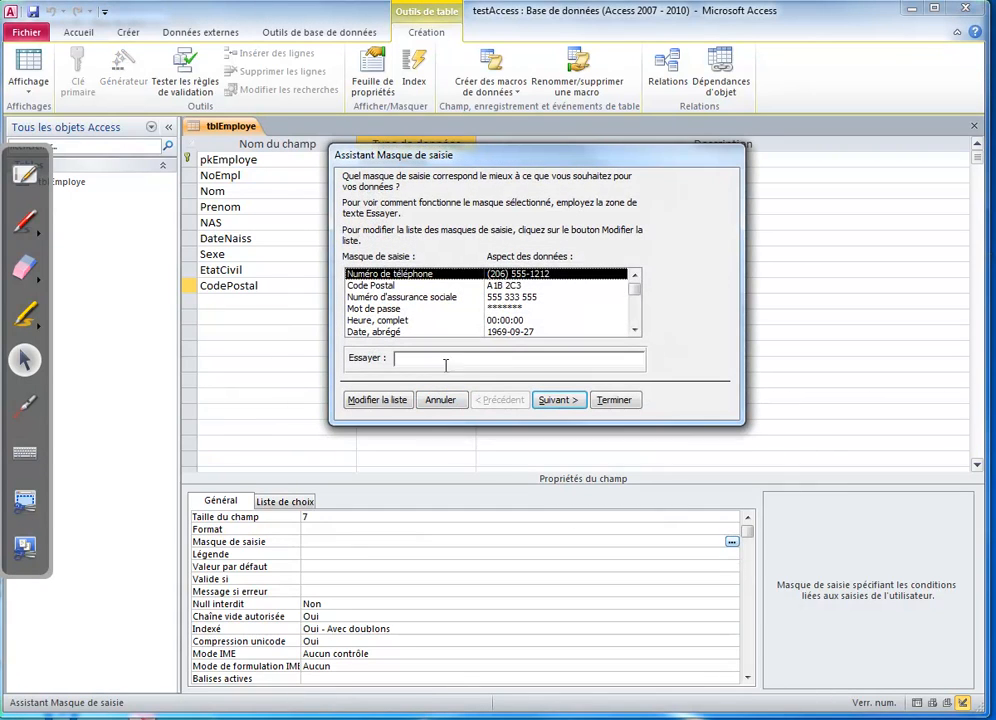
click(613, 400)
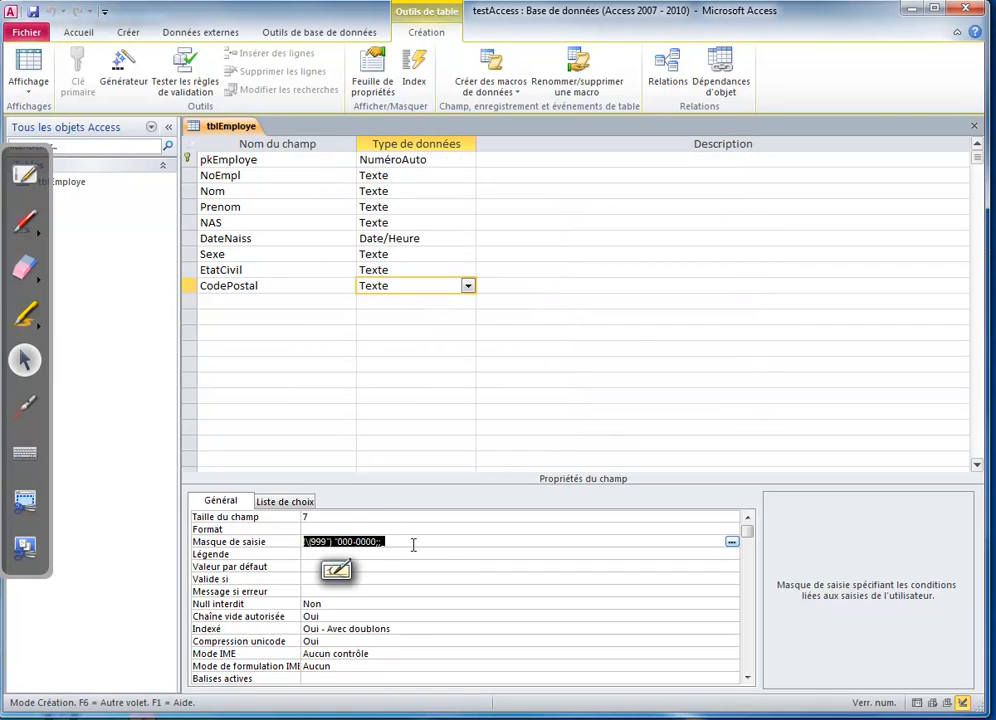
key(Delete)
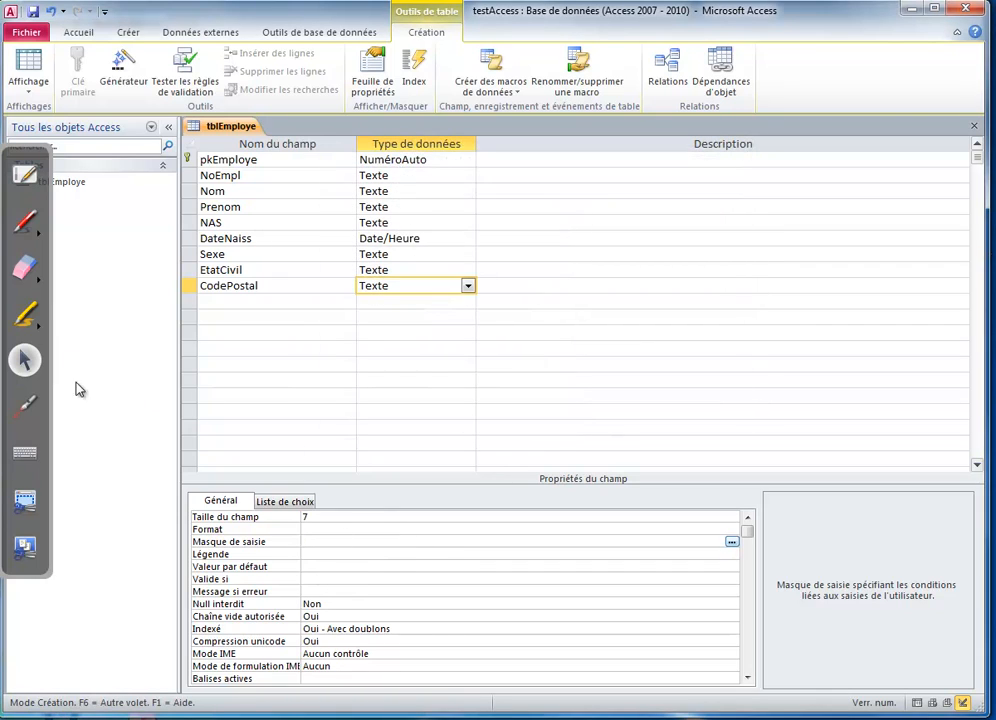
Circle Masque de saisie in red pen and handwrite the mask L0L\ 0L0 beside it, marking the blank as "espace"
click(25, 220)
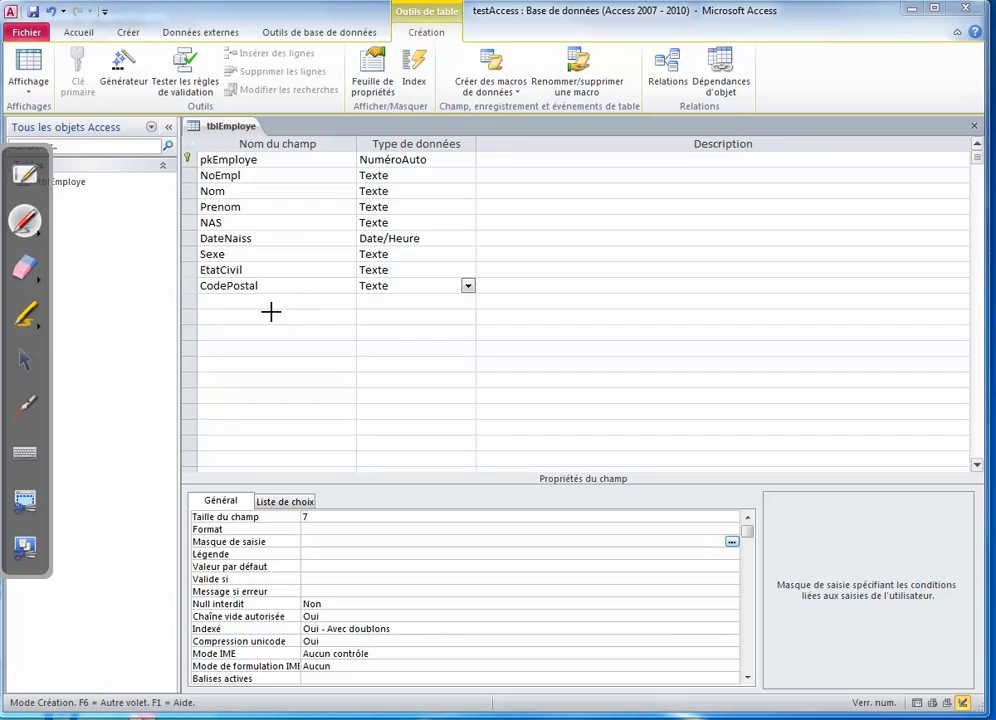
mouse_move(256, 530)
mouse_down()
mouse_move(160, 560)
mouse_move(285, 535)
mouse_move(228, 398)
mouse_move(358, 358)
mouse_move(345, 343)
mouse_up()
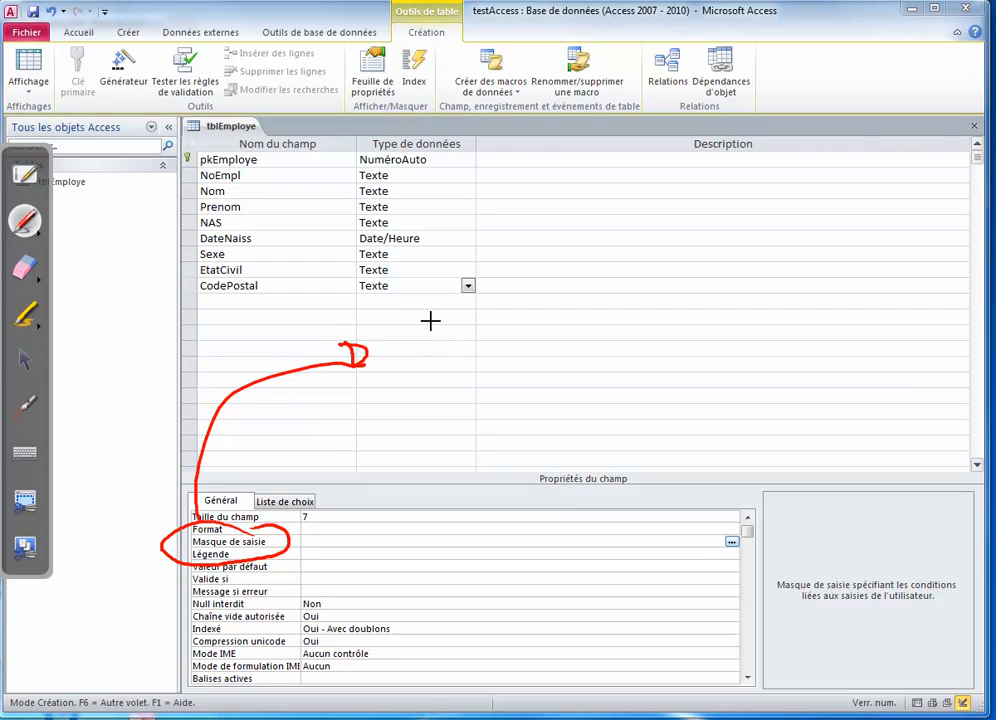
mouse_move(418, 313)
mouse_down()
mouse_move(410, 355)
mouse_move(455, 354)
mouse_up()
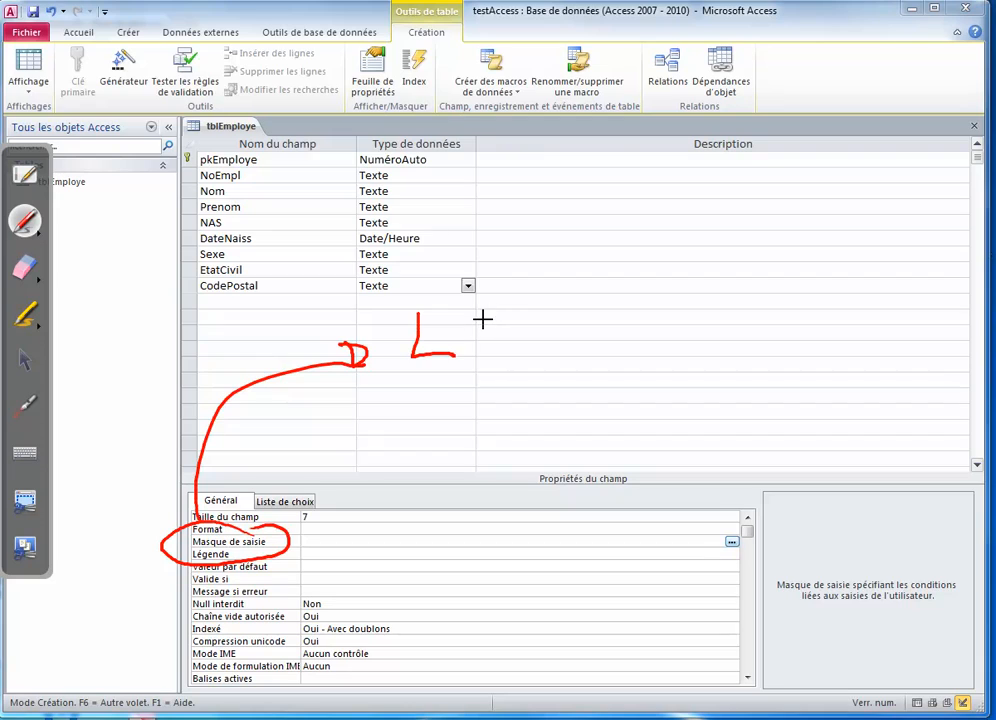
mouse_move(486, 314)
mouse_down()
mouse_move(467, 325)
mouse_move(480, 315)
mouse_move(493, 356)
mouse_up()
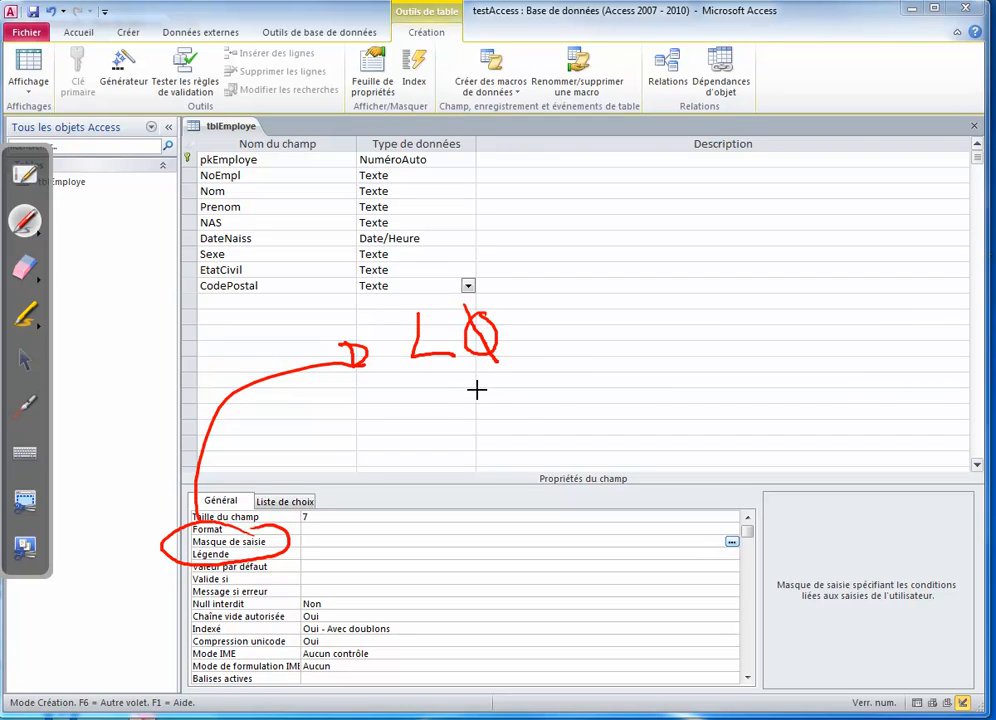
mouse_move(517, 309)
mouse_down()
mouse_move(515, 351)
mouse_move(547, 352)
mouse_up()
mouse_move(555, 300)
mouse_down()
mouse_move(597, 353)
mouse_move(665, 354)
mouse_up()
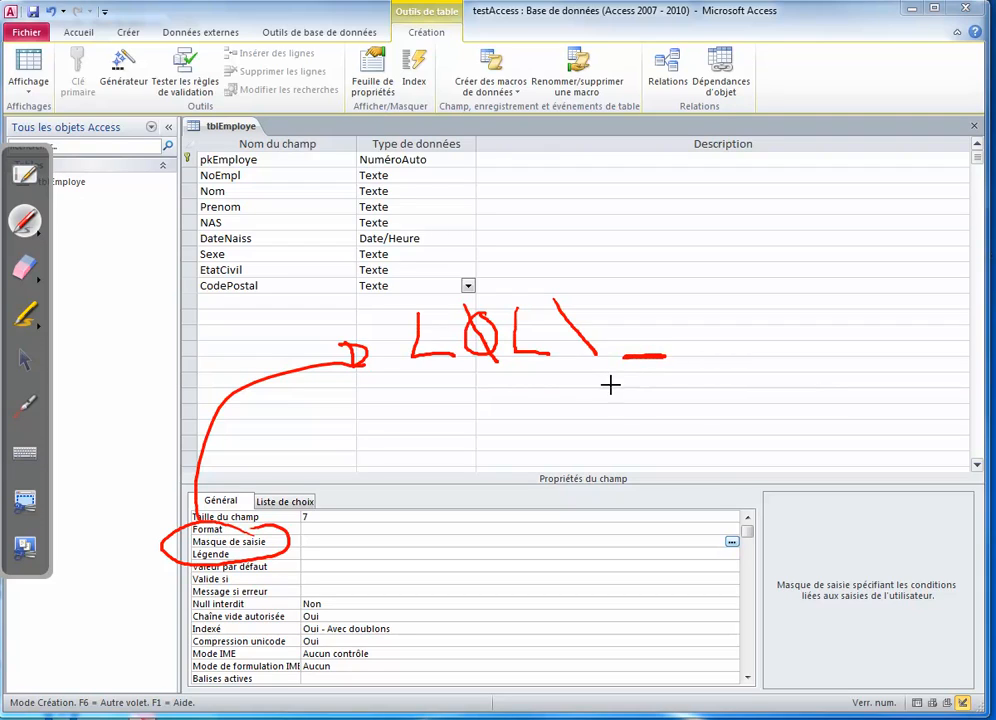
mouse_move(561, 374)
mouse_down()
mouse_move(602, 398)
mouse_move(672, 371)
mouse_up()
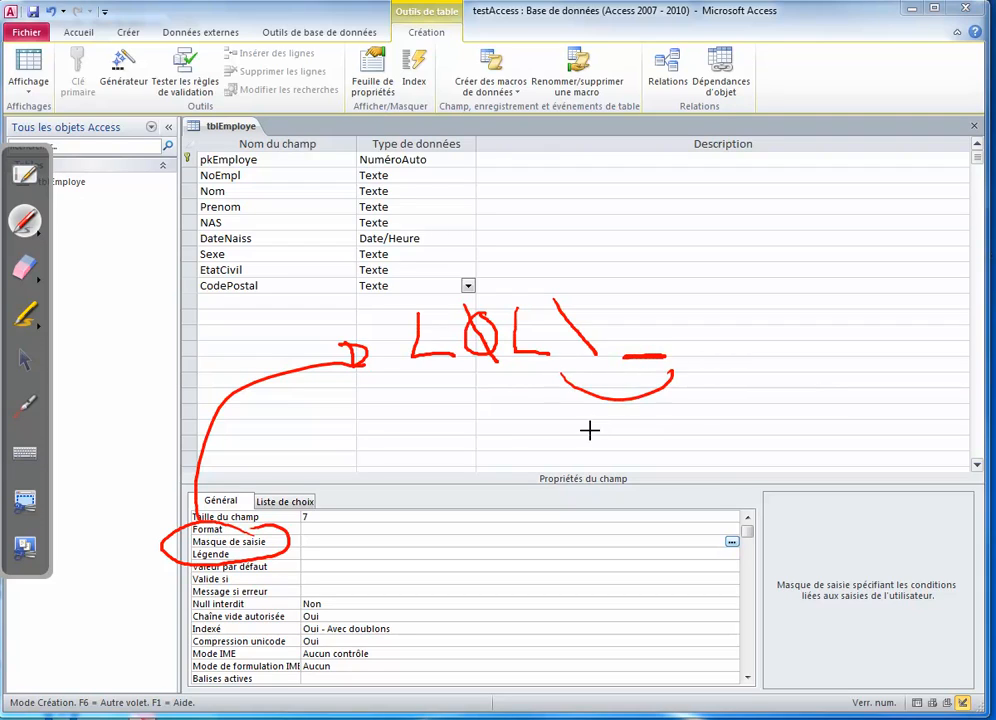
mouse_move(589, 434)
mouse_down()
mouse_move(626, 440)
mouse_move(652, 420)
mouse_move(705, 433)
mouse_up()
drag(697, 338, 724, 346)
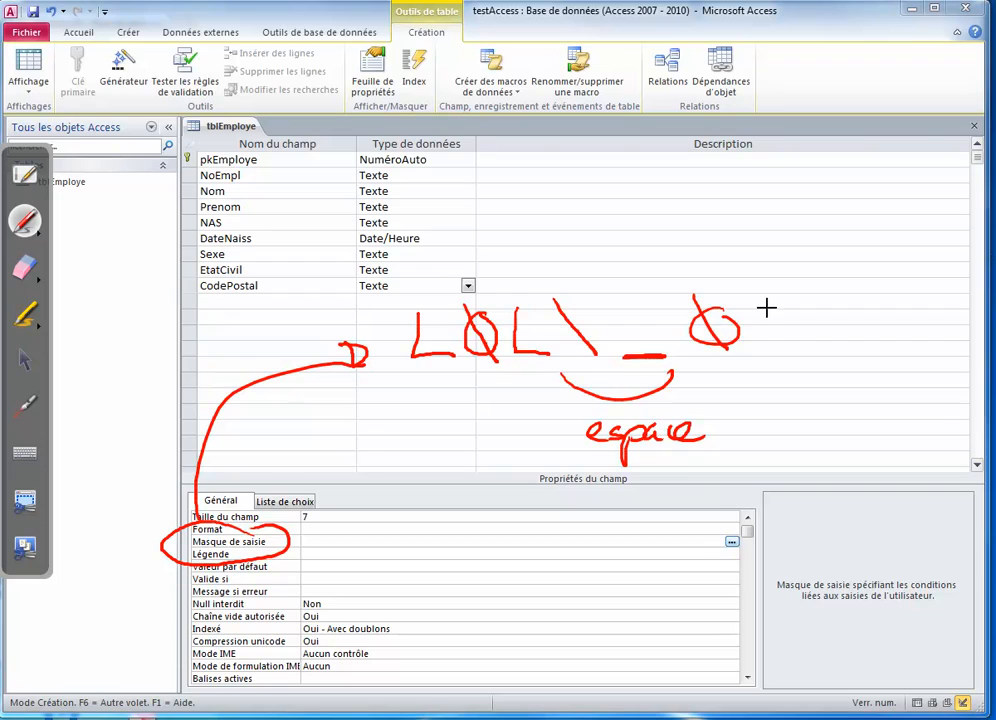
mouse_move(758, 297)
mouse_down()
mouse_move(797, 347)
mouse_move(832, 313)
mouse_move(834, 357)
mouse_up()
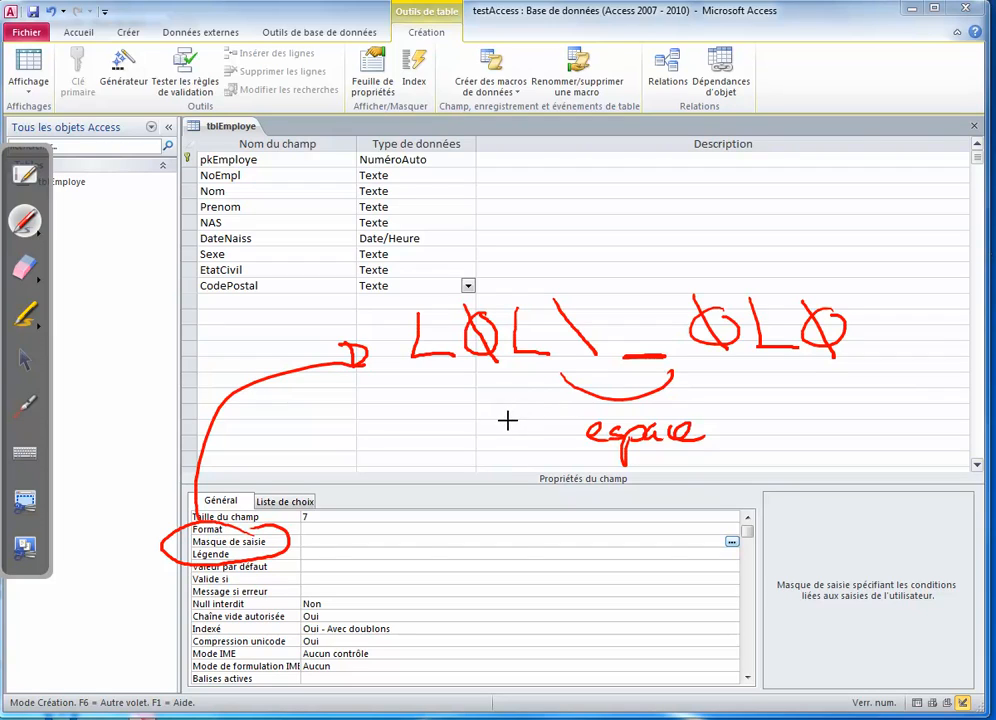
Set CodePostal's input mask to L0L\ 0L0
click(25, 364)
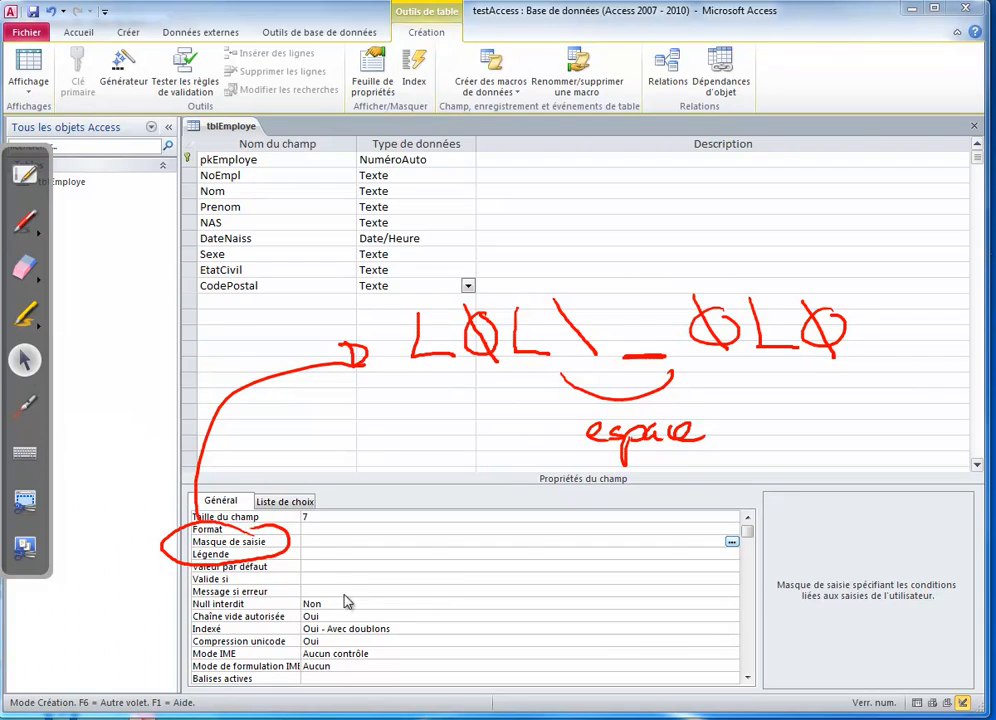
click(330, 542)
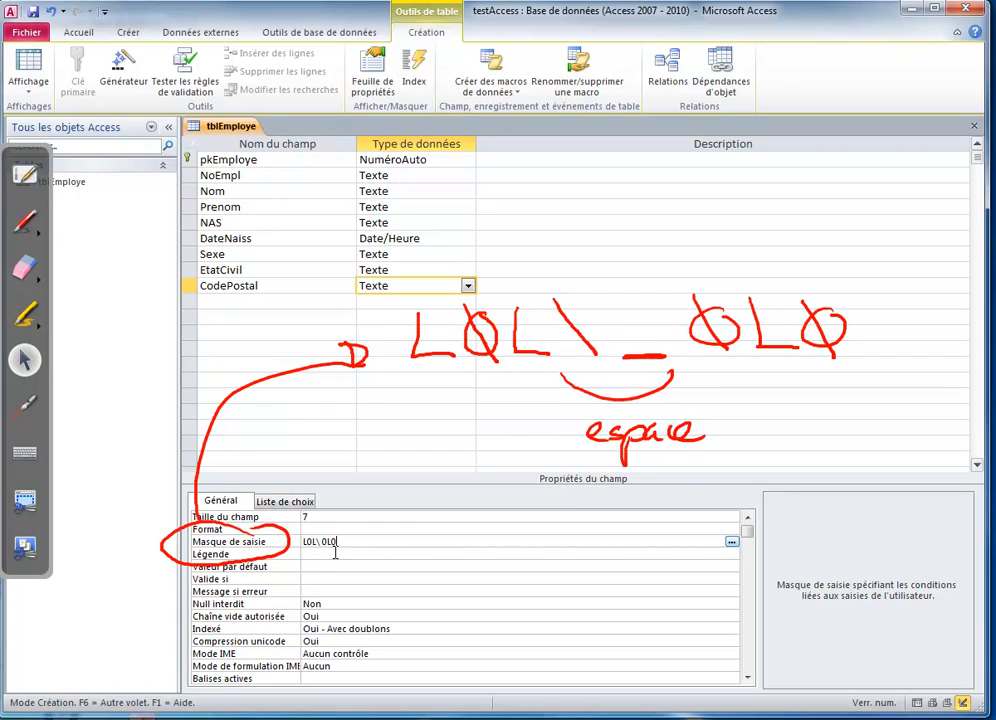
Erase all the red pen annotations from the screen and return to the normal pointer
click(25, 267)
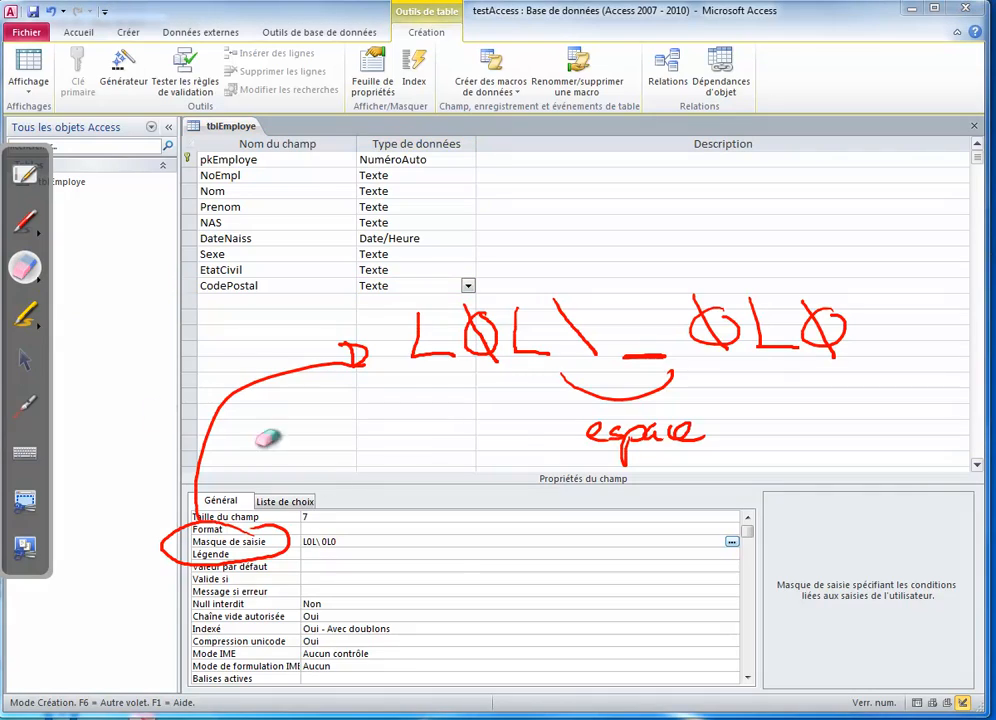
mouse_move(267, 438)
mouse_down()
mouse_move(233, 516)
mouse_move(362, 422)
mouse_move(975, 302)
mouse_move(534, 422)
mouse_up()
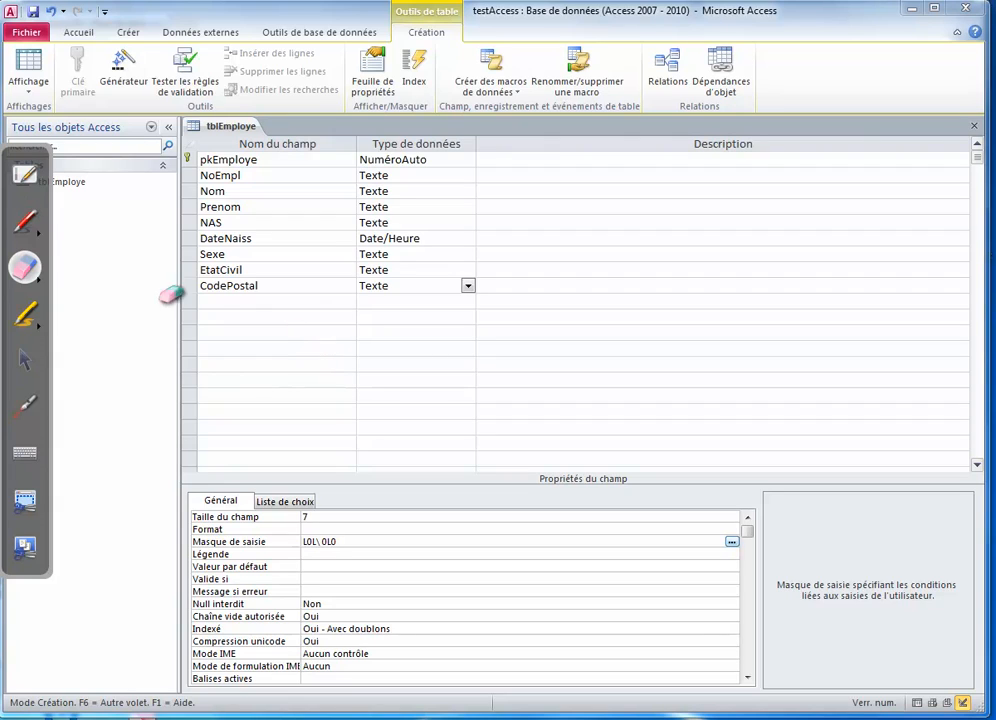
click(25, 218)
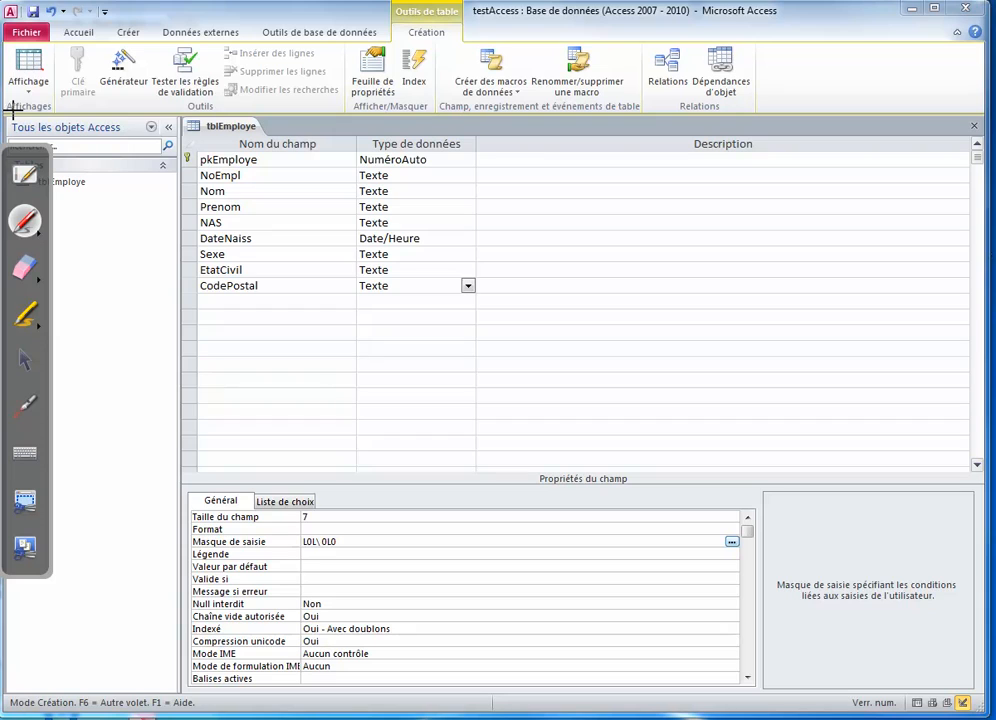
click(25, 360)
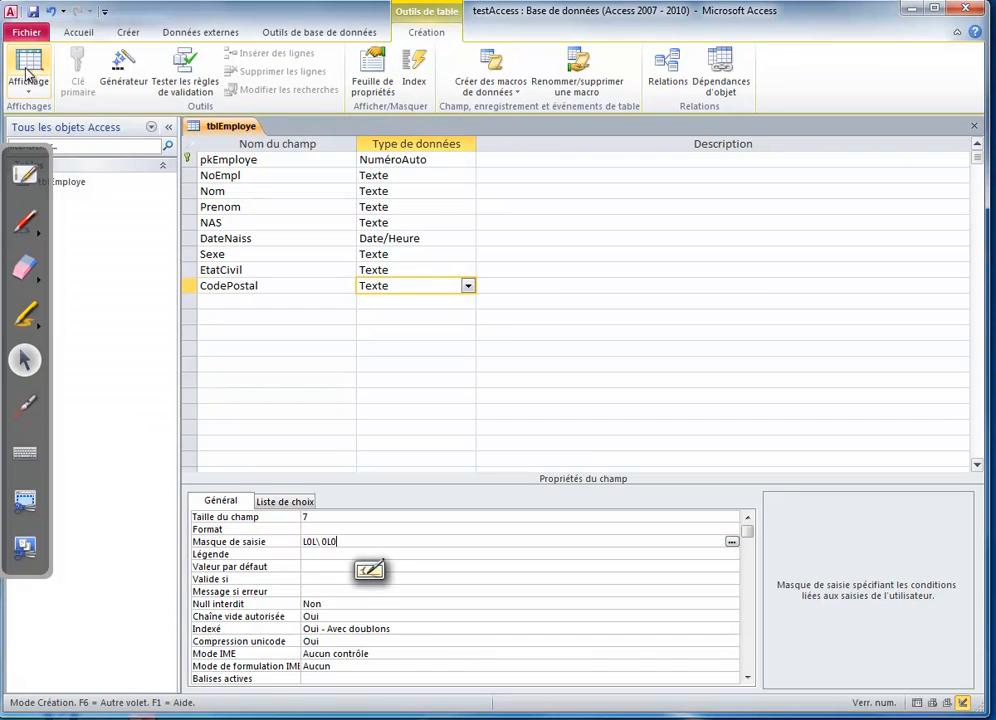
Switch the table to Datasheet view, saving the design changes
click(28, 88)
click(35, 118)
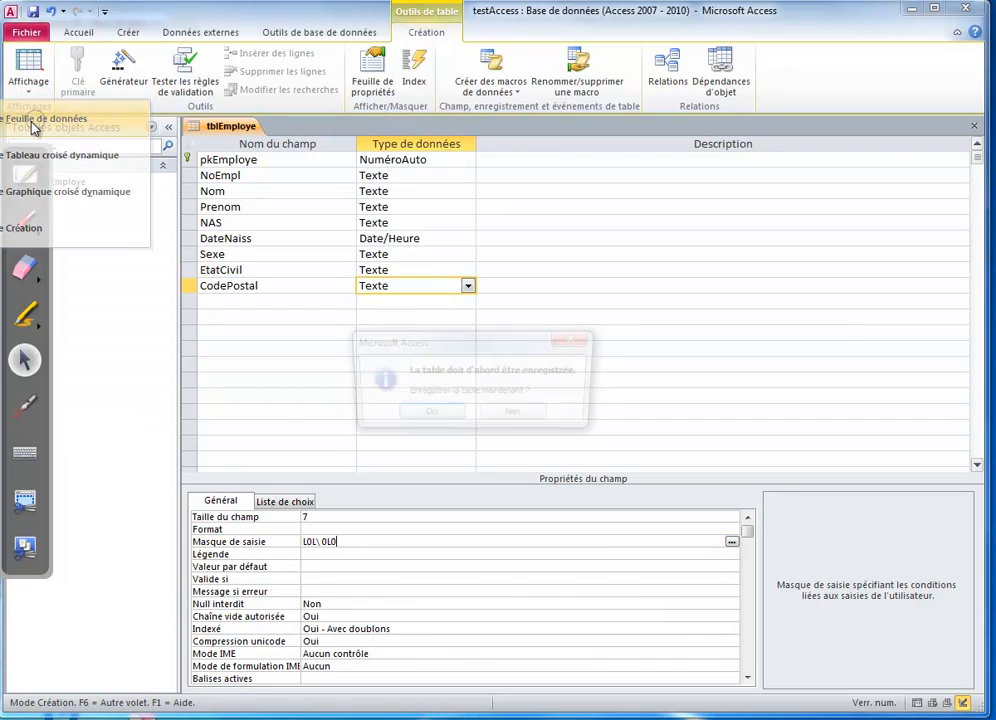
click(418, 413)
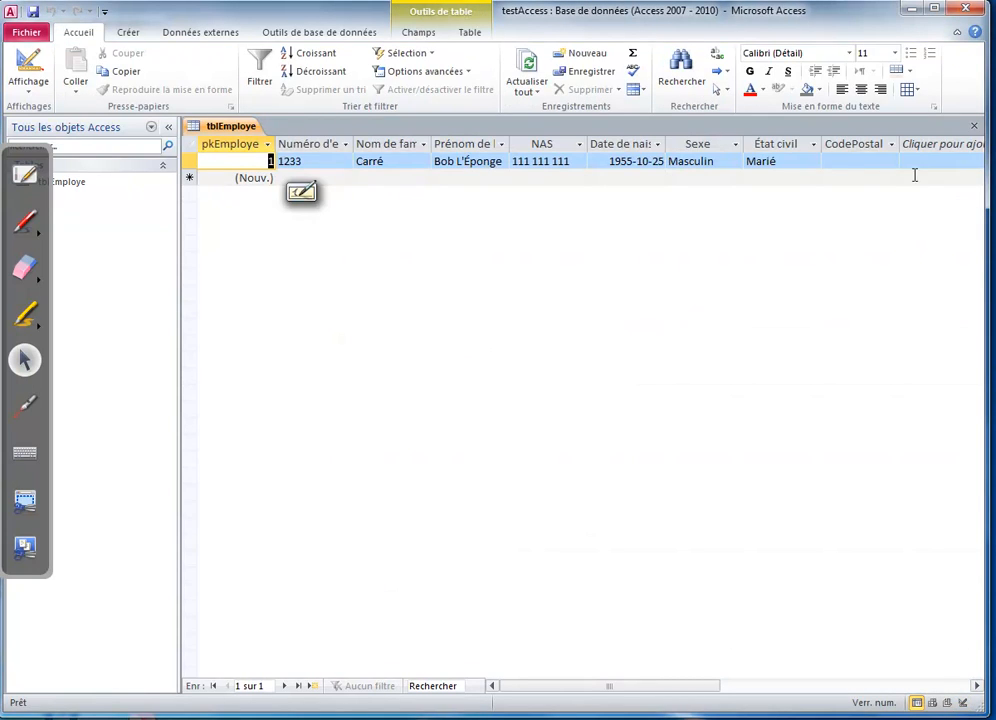
Test the input mask with a lowercase sample postal code in the first record's CodePostal, and clear the entry
click(845, 160)
key(BackSpace)
key(BackSpace)
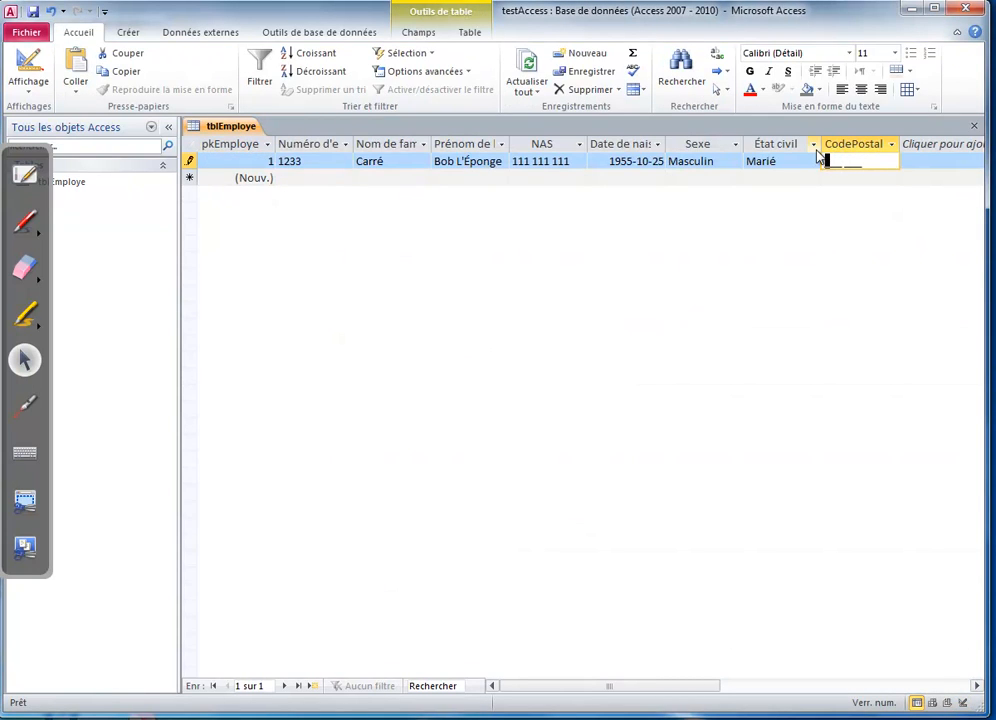
text(h0h 0h0)
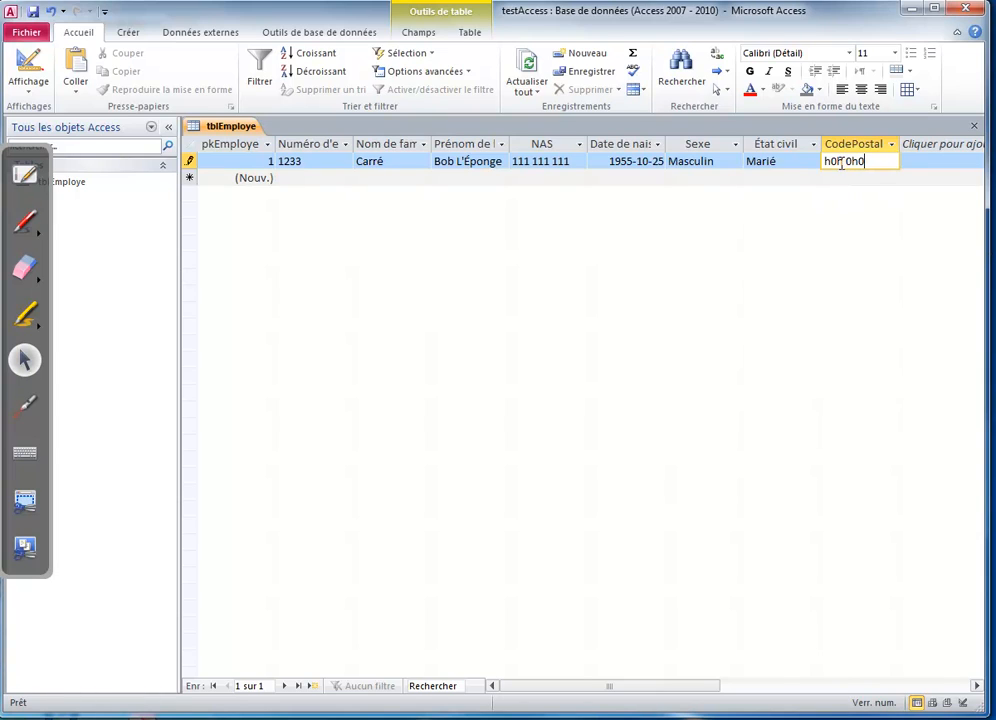
click(823, 161)
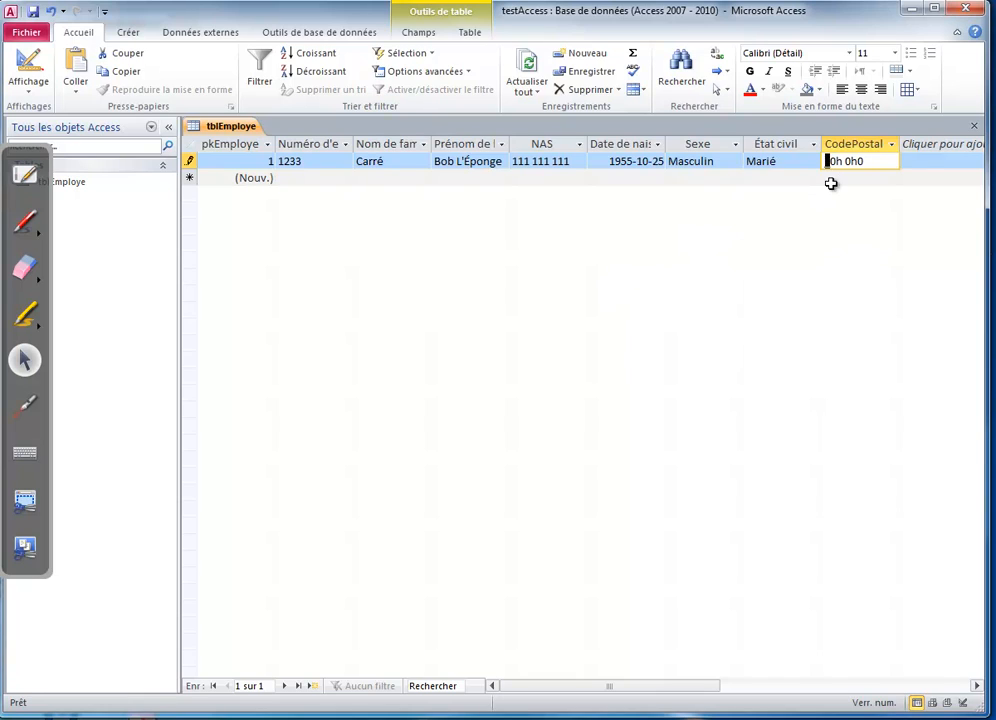
click(875, 161)
key(BackSpace)
key(BackSpace)
key(BackSpace)
key(BackSpace)
key(BackSpace)
key(BackSpace)
Return to Design view and change CodePostal's input mask to >L0L\ 0L0
click(34, 70)
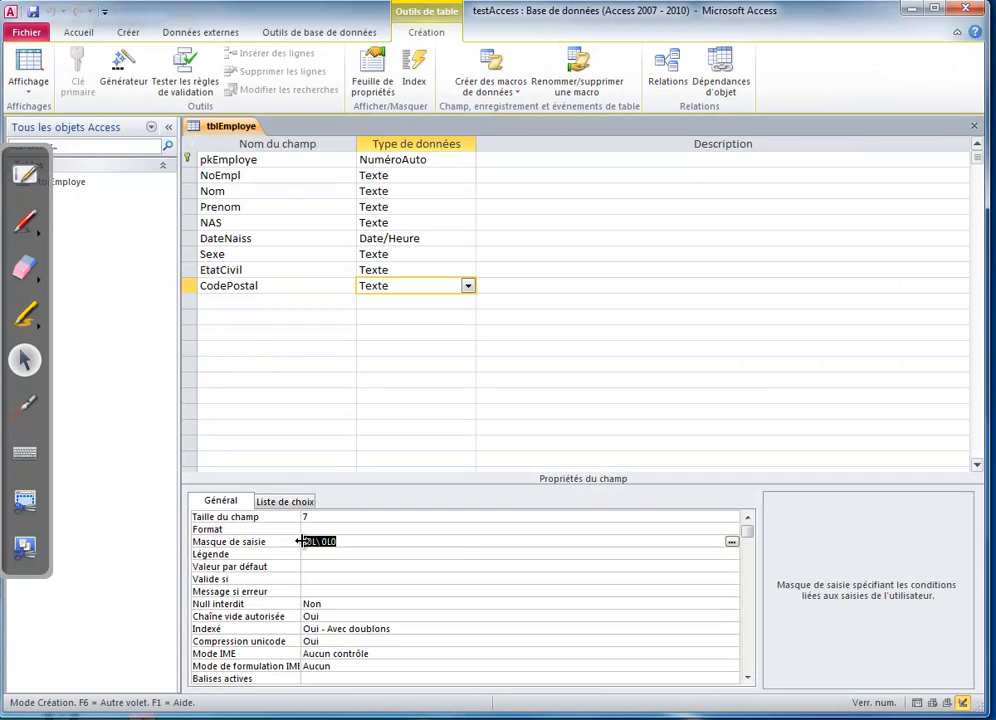
click(307, 541)
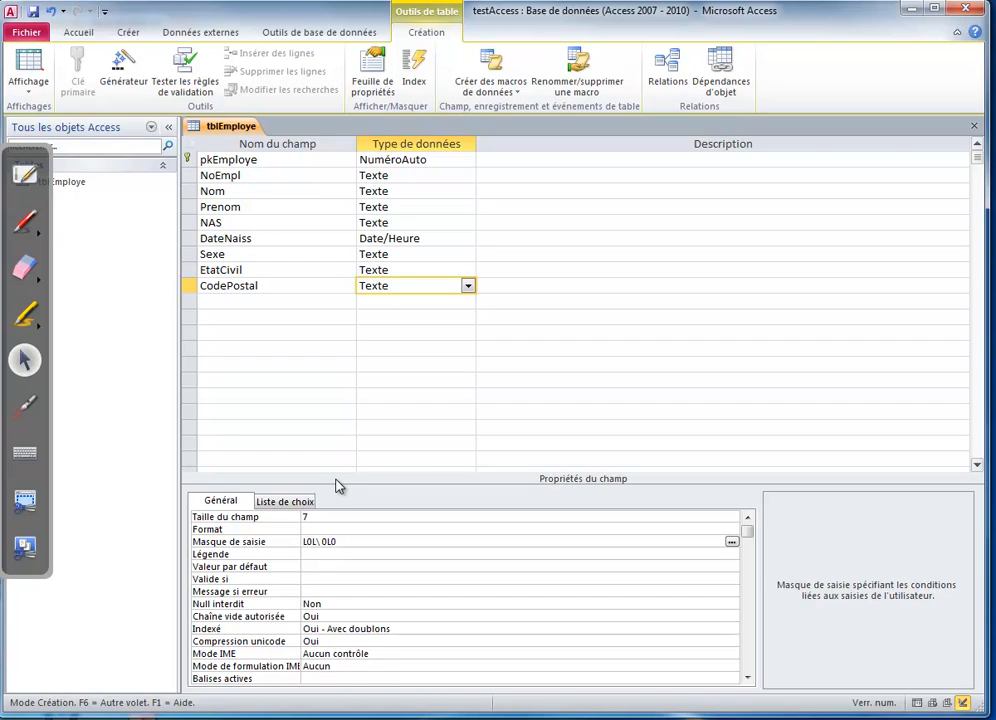
text(''''É:É¨¨)
text(:)
key(Escape)
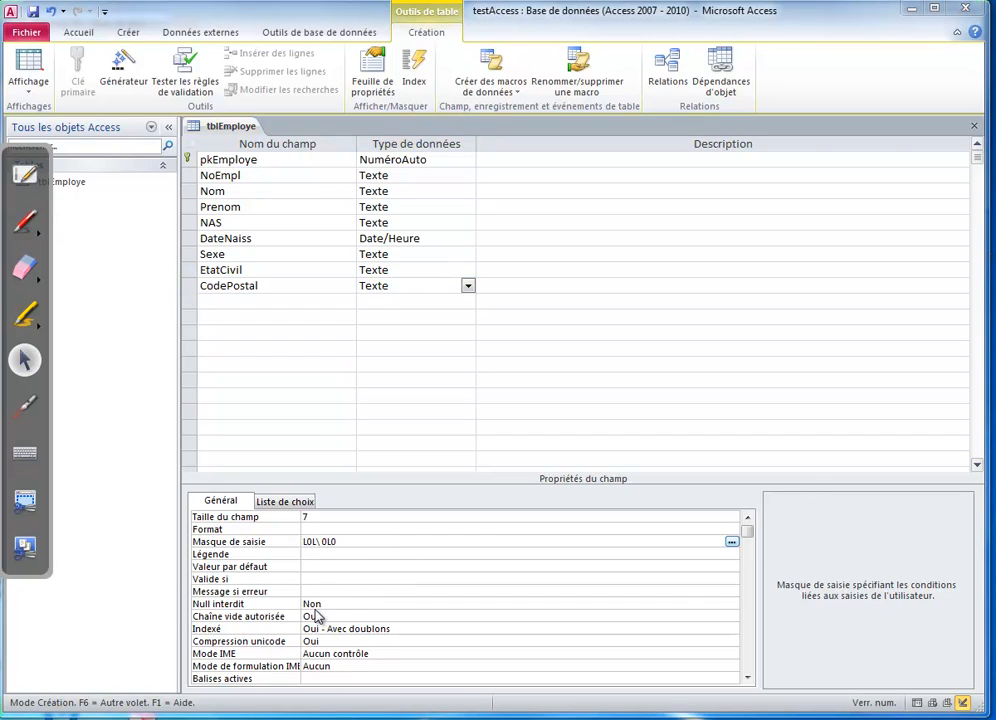
key(F6)
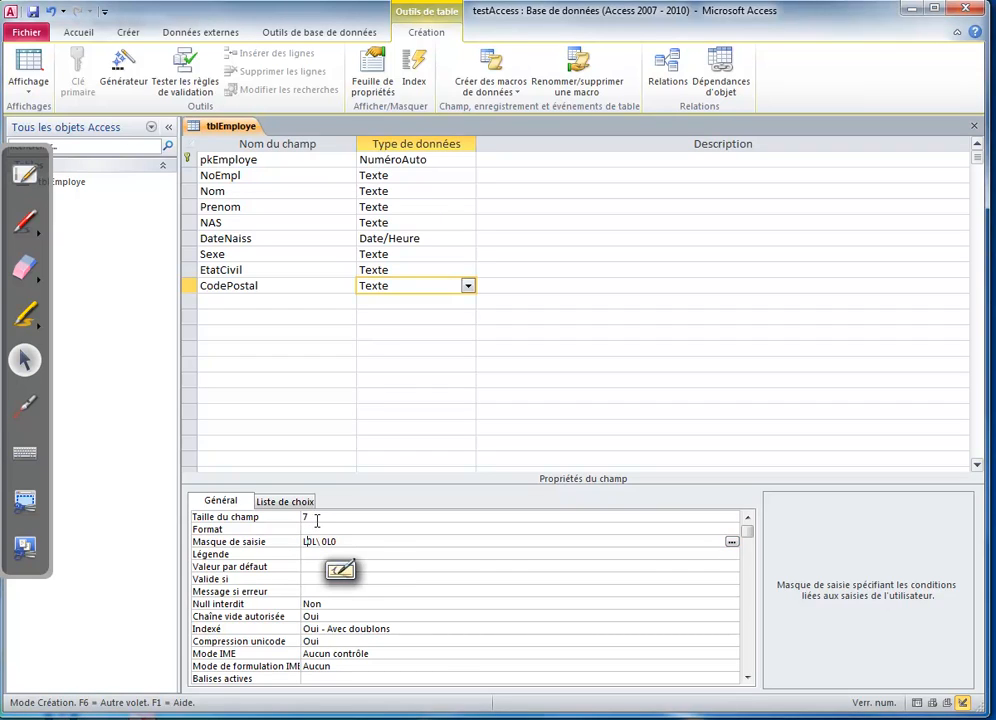
key(F6)
key(Home)
text(>)
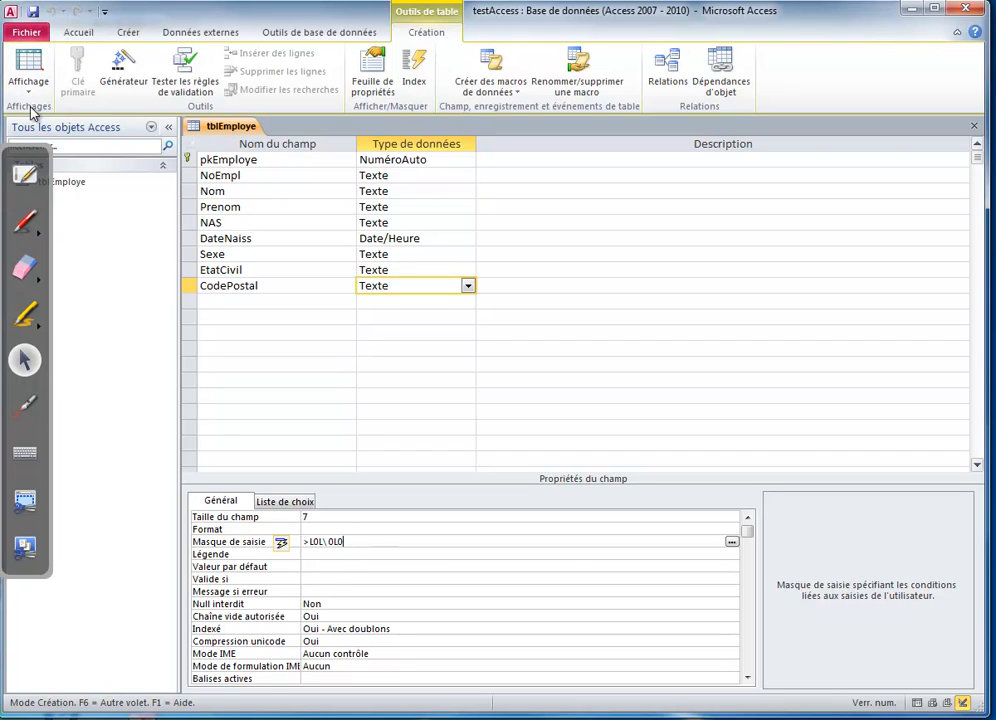
Switch the table to Datasheet view and enter a sample postal code in the first record's CodePostal
click(30, 88)
click(42, 117)
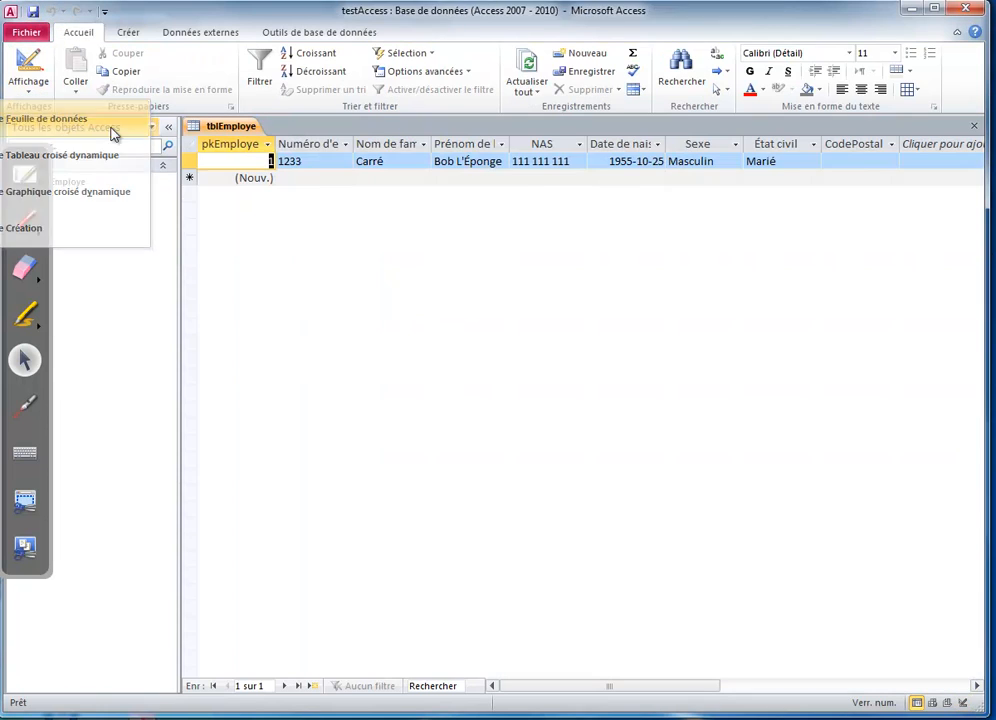
click(836, 160)
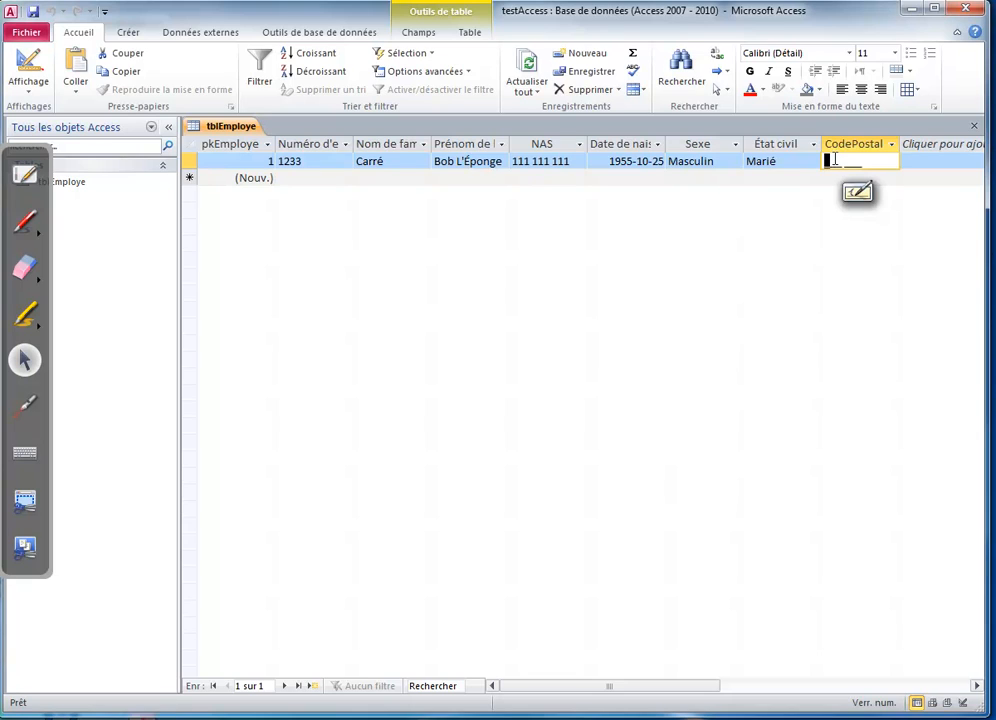
text(H1H )
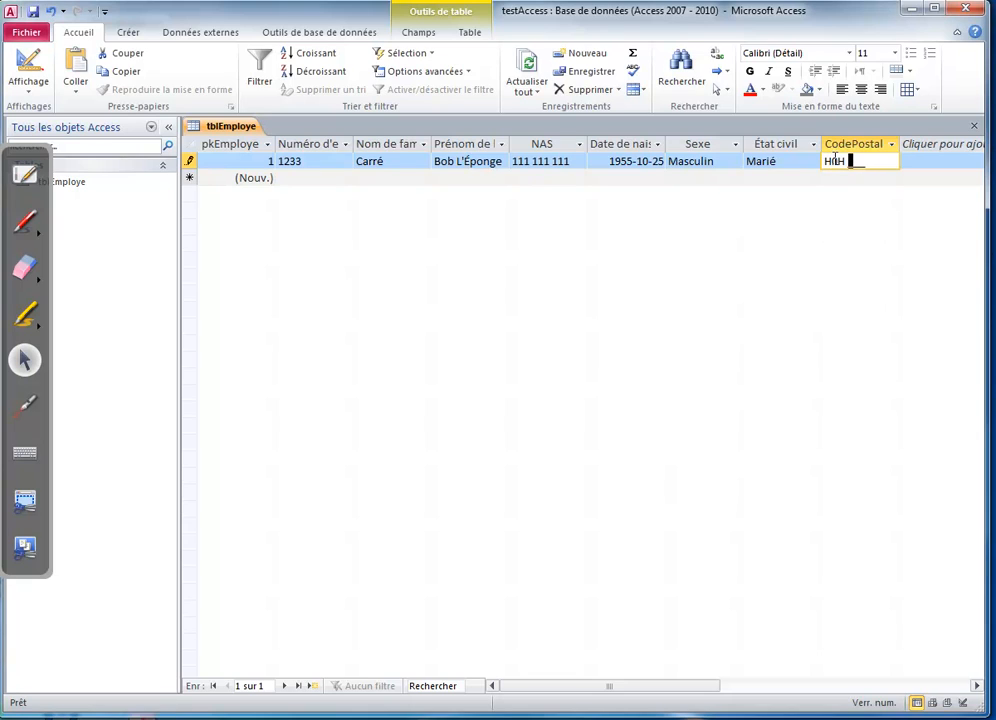
text(0H0)
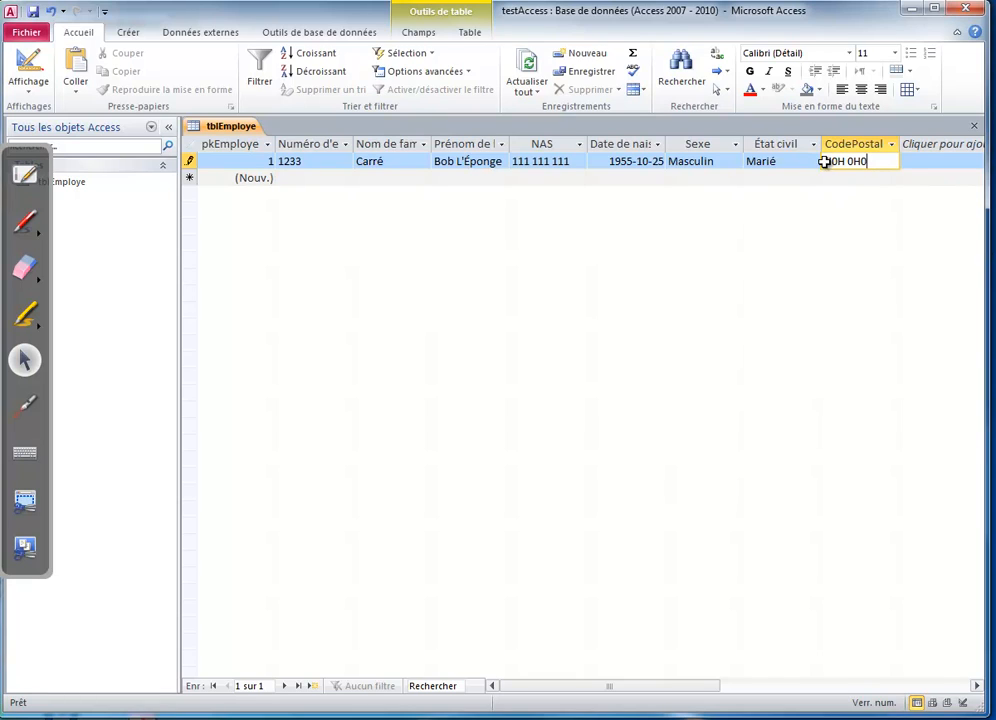
Return to Design view and add a Texte field named TelRes below CodePostal
click(30, 62)
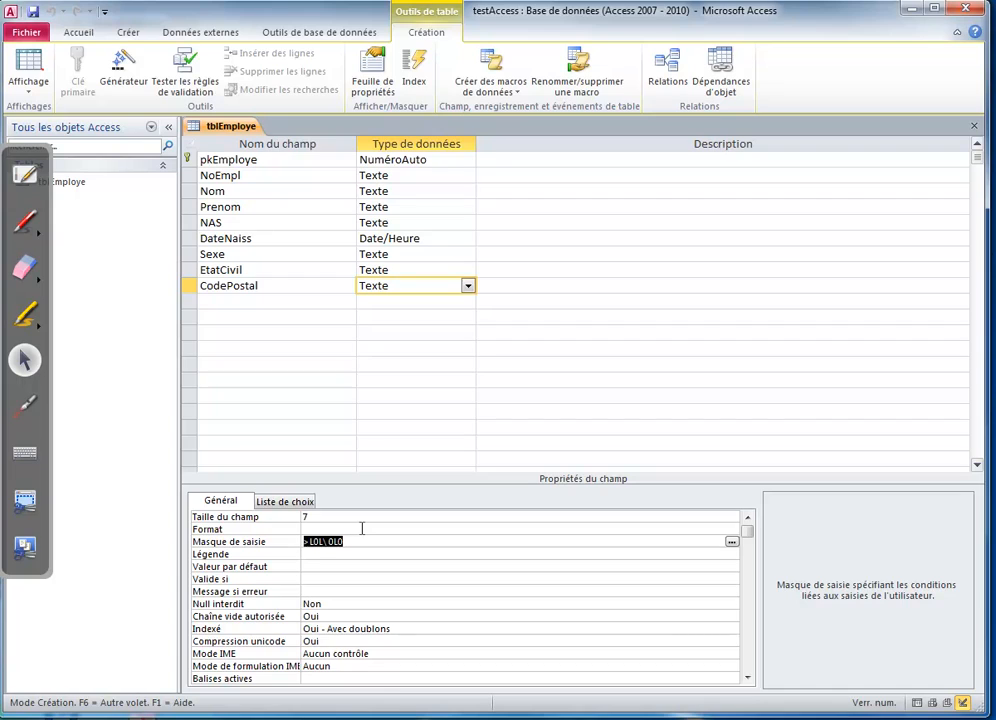
click(271, 302)
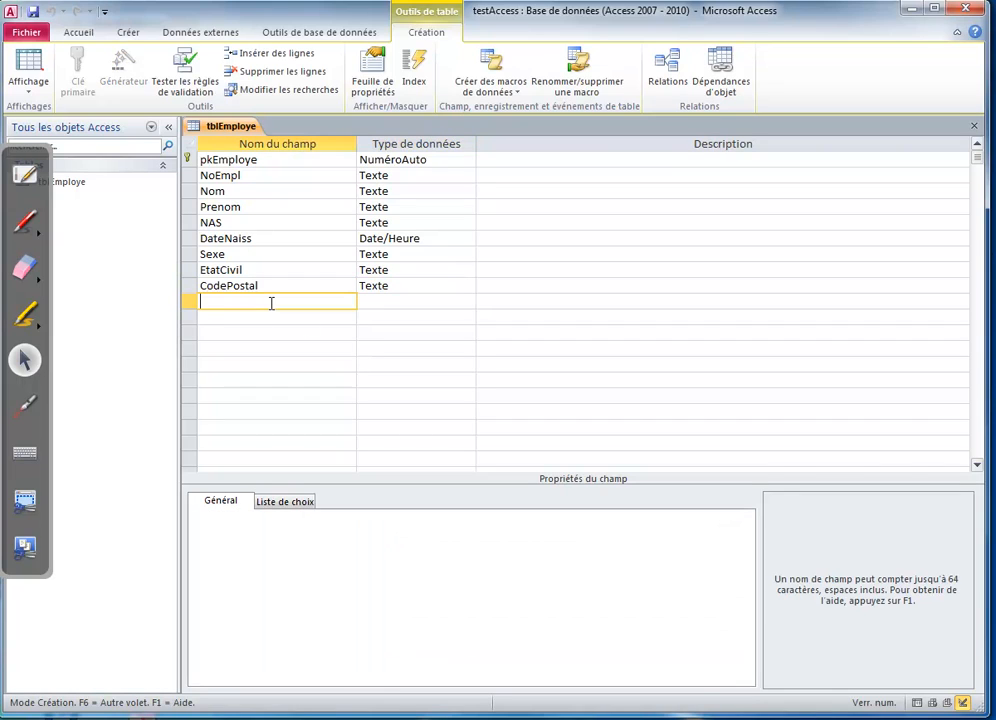
text(TelRes)
click(388, 300)
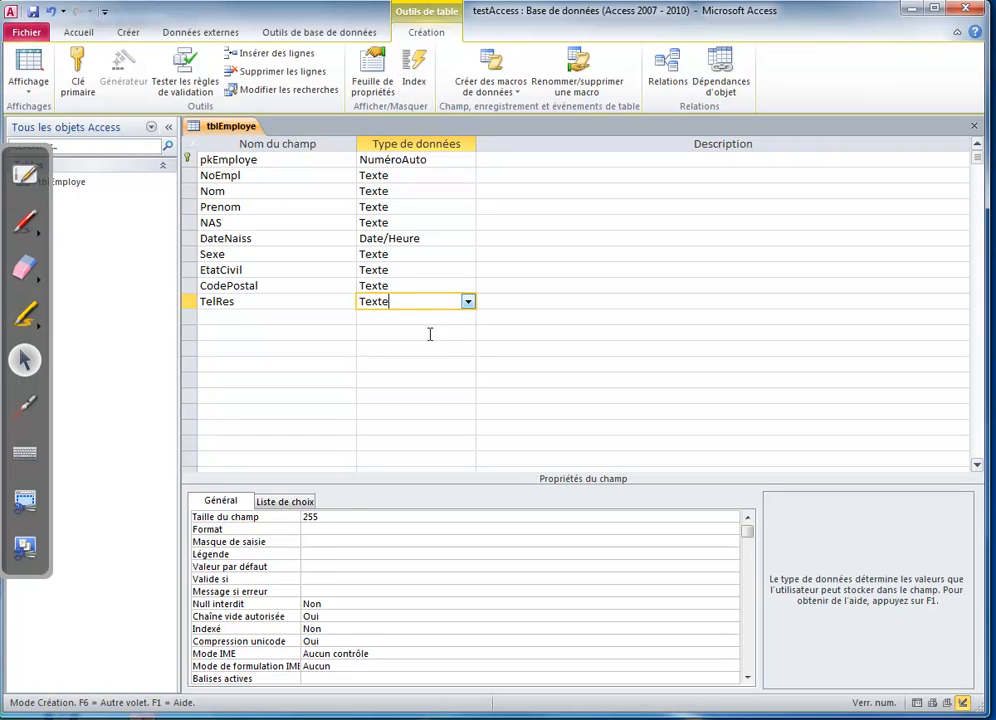
click(327, 516)
double_click(349, 516)
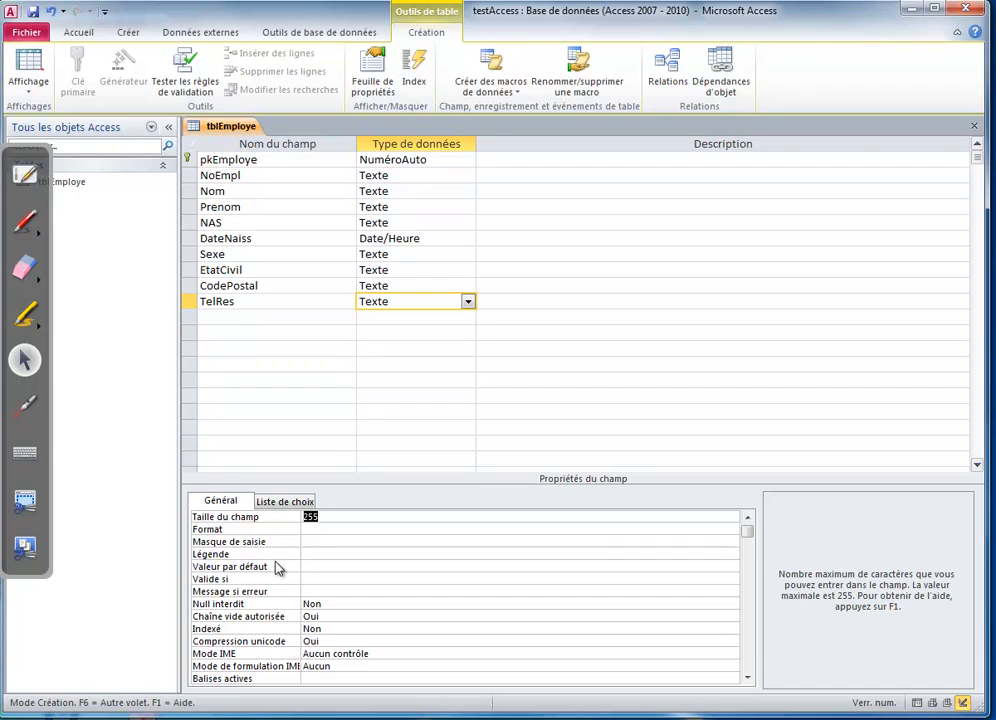
click(24, 224)
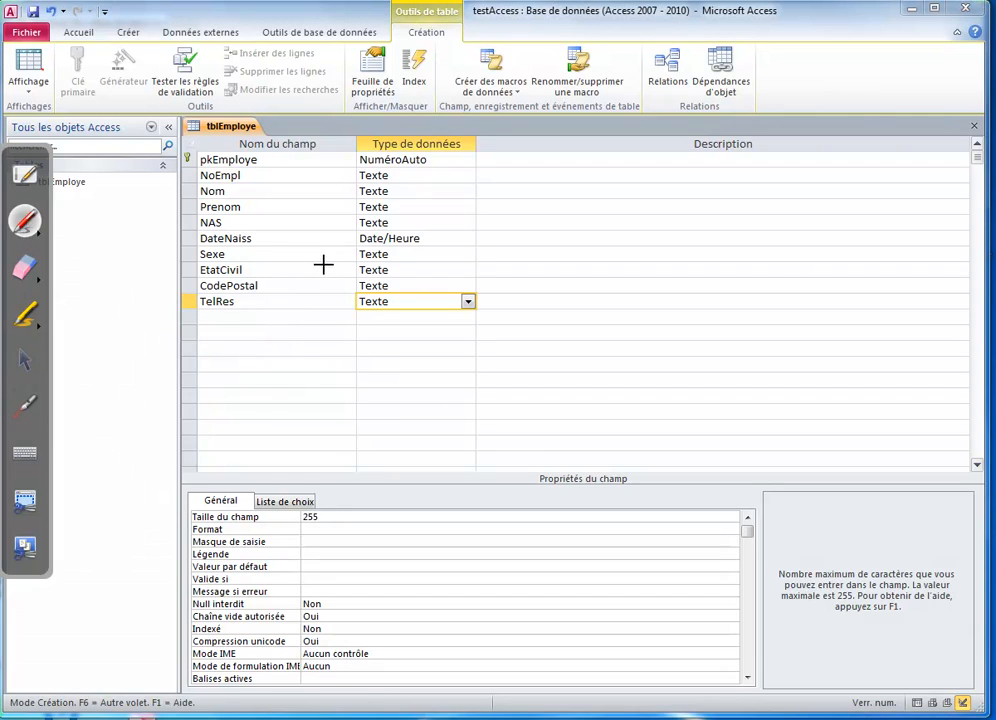
mouse_move(283, 320)
mouse_down()
mouse_move(288, 364)
mouse_move(324, 345)
mouse_move(322, 330)
mouse_move(436, 345)
mouse_up()
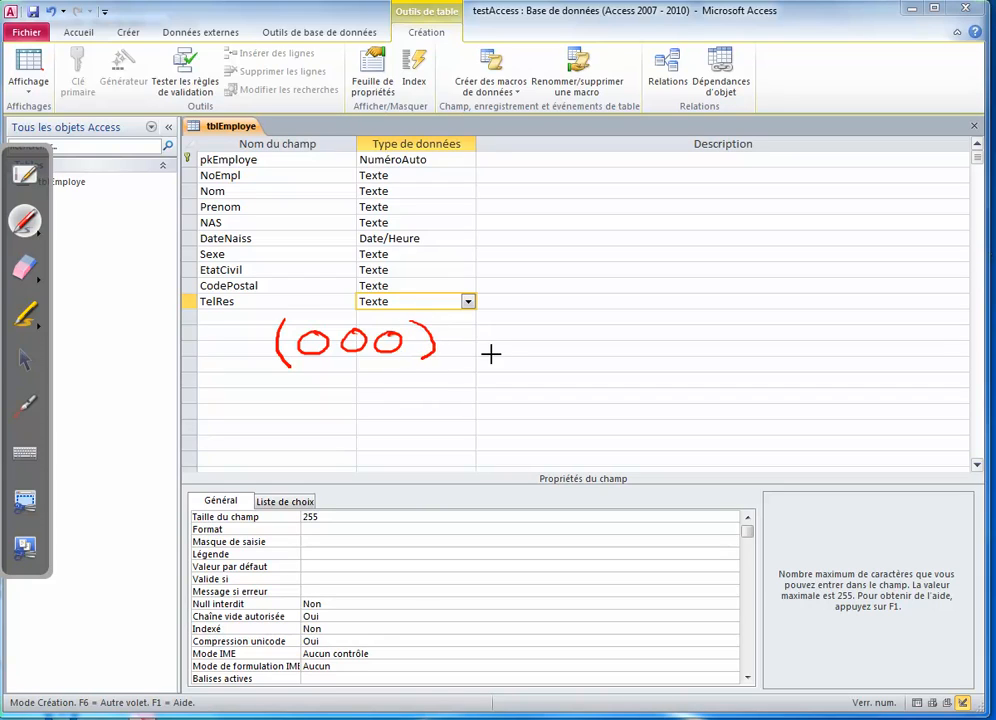
mouse_move(465, 333)
mouse_down()
mouse_move(616, 343)
mouse_move(713, 323)
mouse_move(704, 350)
mouse_move(629, 352)
mouse_up()
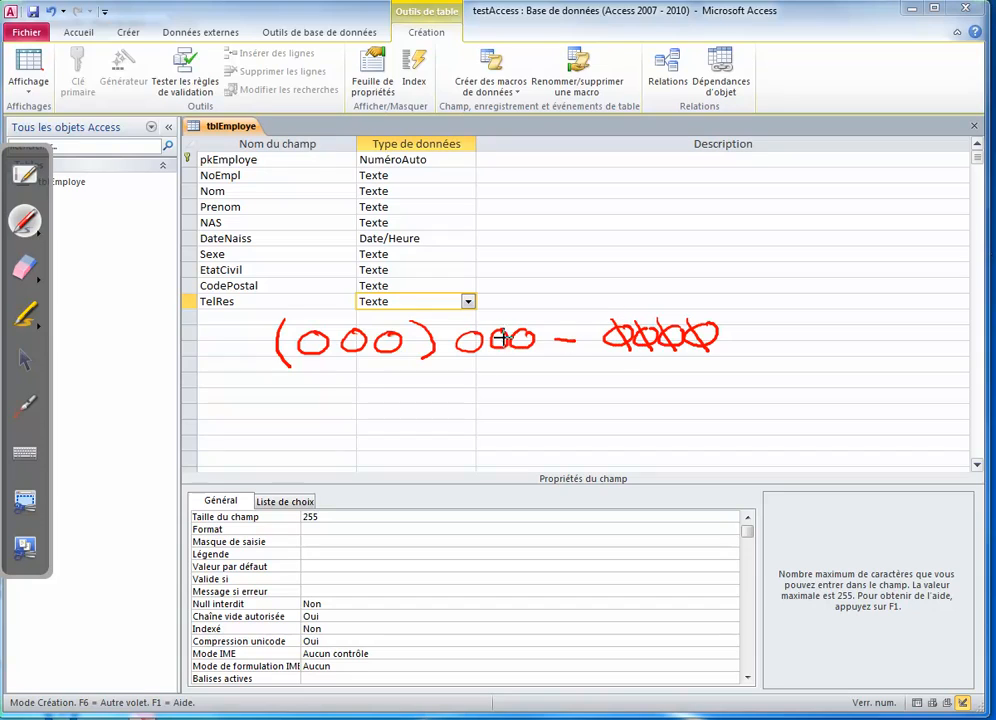
mouse_move(516, 324)
mouse_down()
mouse_move(525, 356)
mouse_move(480, 358)
mouse_up()
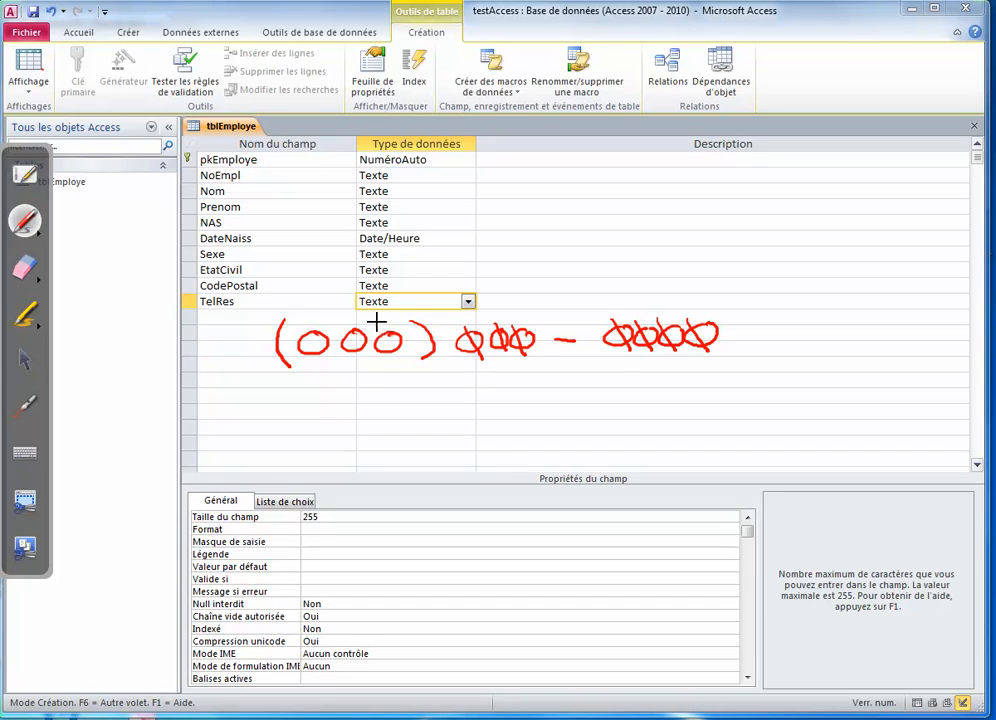
drag(381, 322, 393, 355)
drag(349, 324, 360, 356)
drag(306, 324, 318, 358)
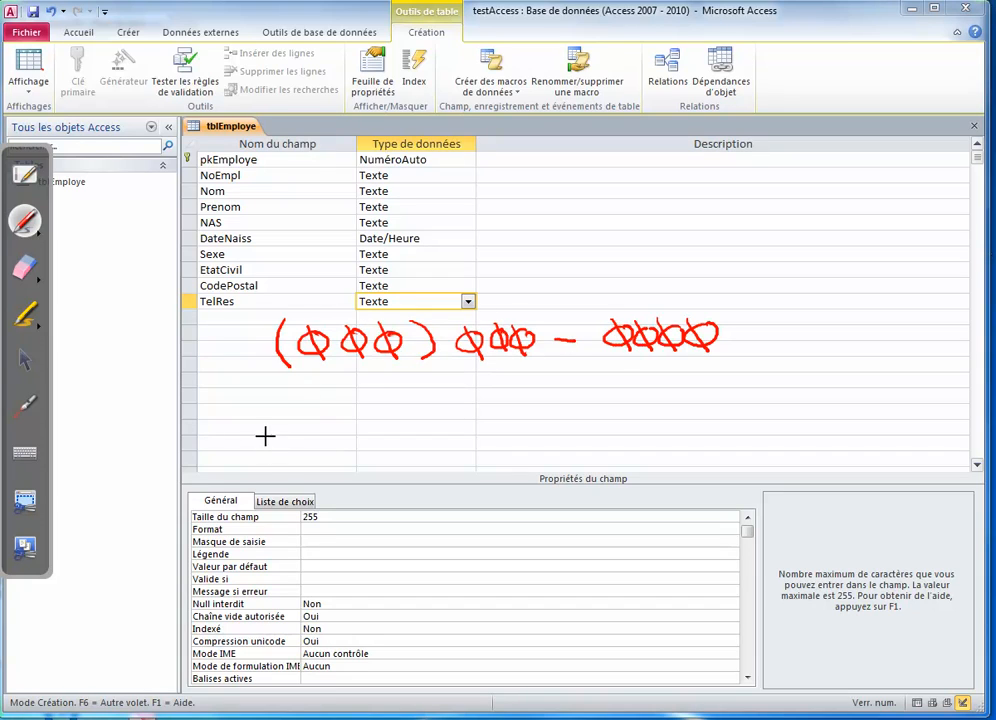
Add blue backslashes before both parentheses and the hyphen of the handwritten format, and return to the normal pointer
click(30, 228)
click(121, 215)
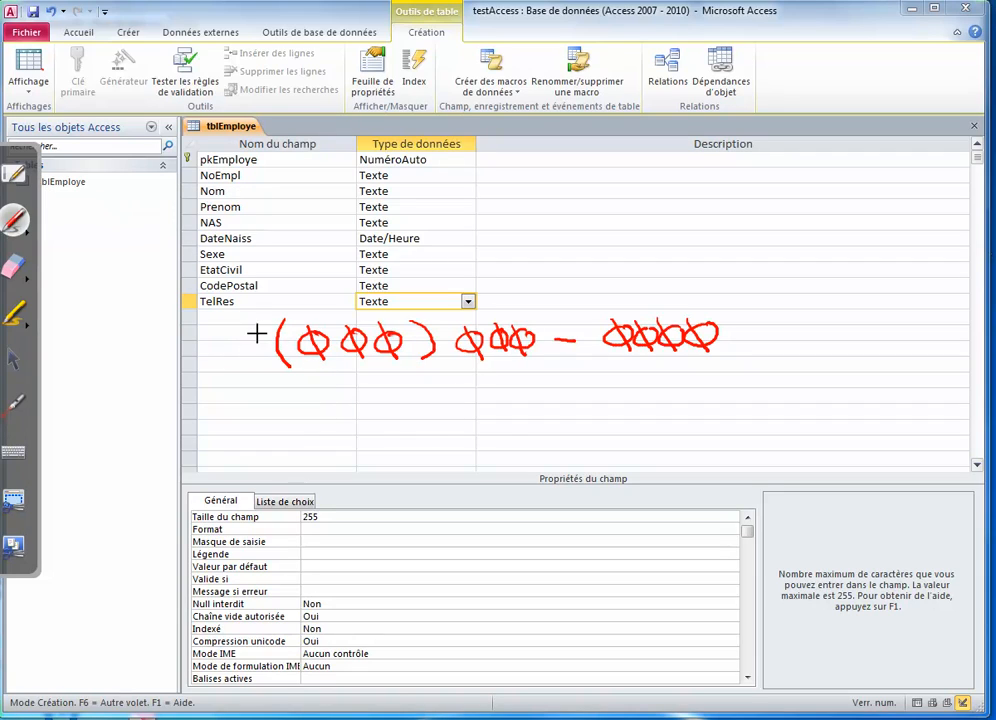
drag(247, 317, 289, 364)
drag(397, 320, 413, 356)
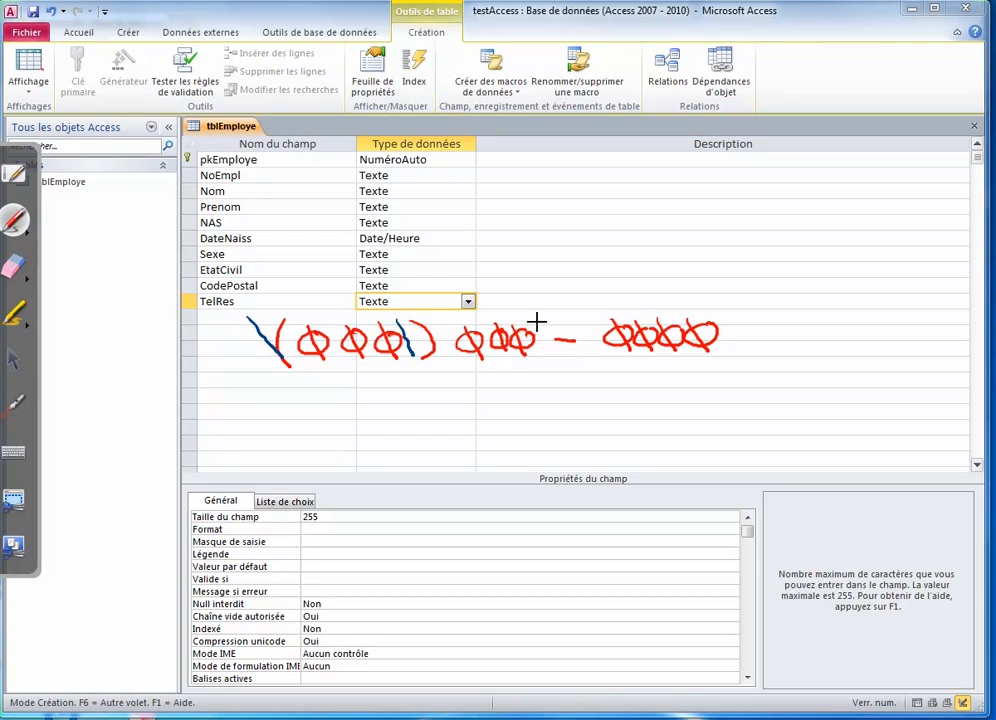
drag(532, 320, 561, 354)
click(14, 358)
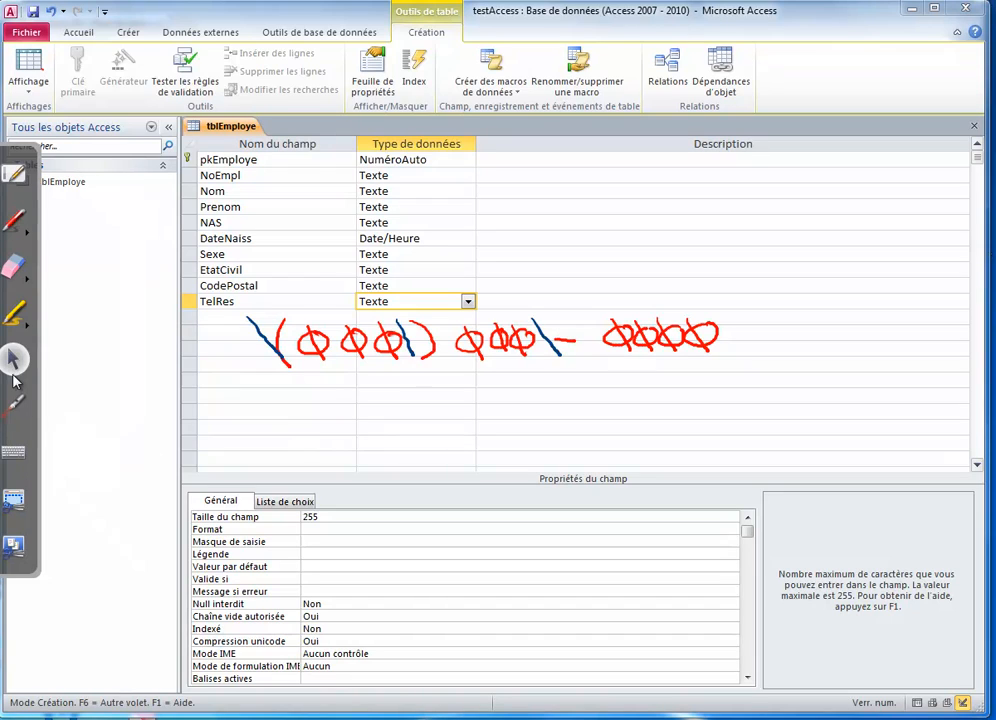
Set TelRes's input mask to \(000\)000\-0000
click(338, 541)
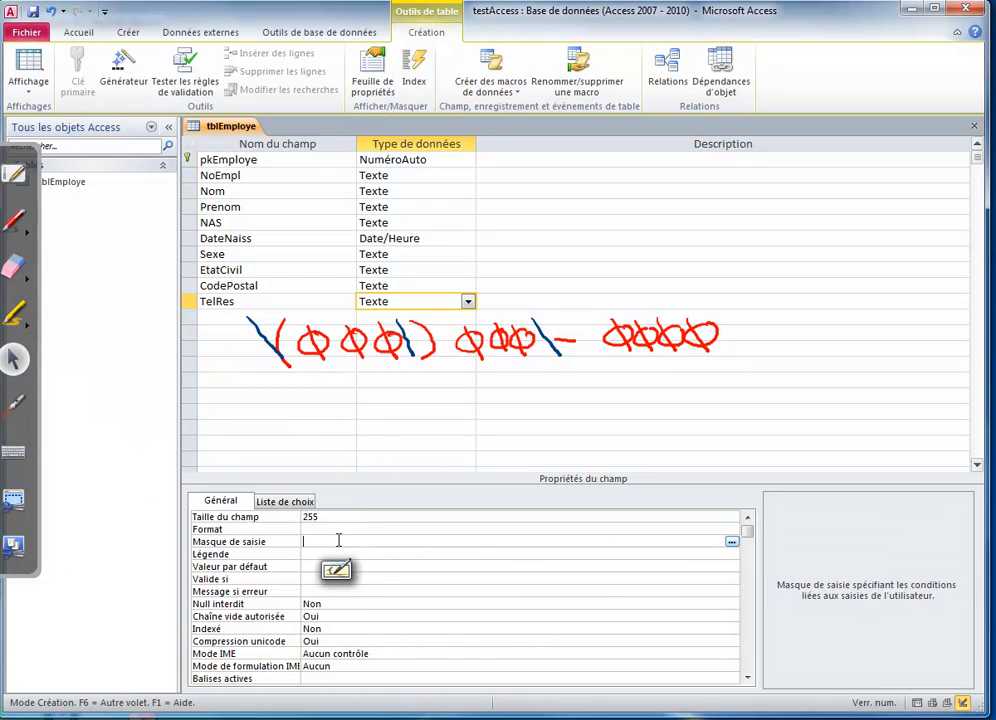
text(\(000)
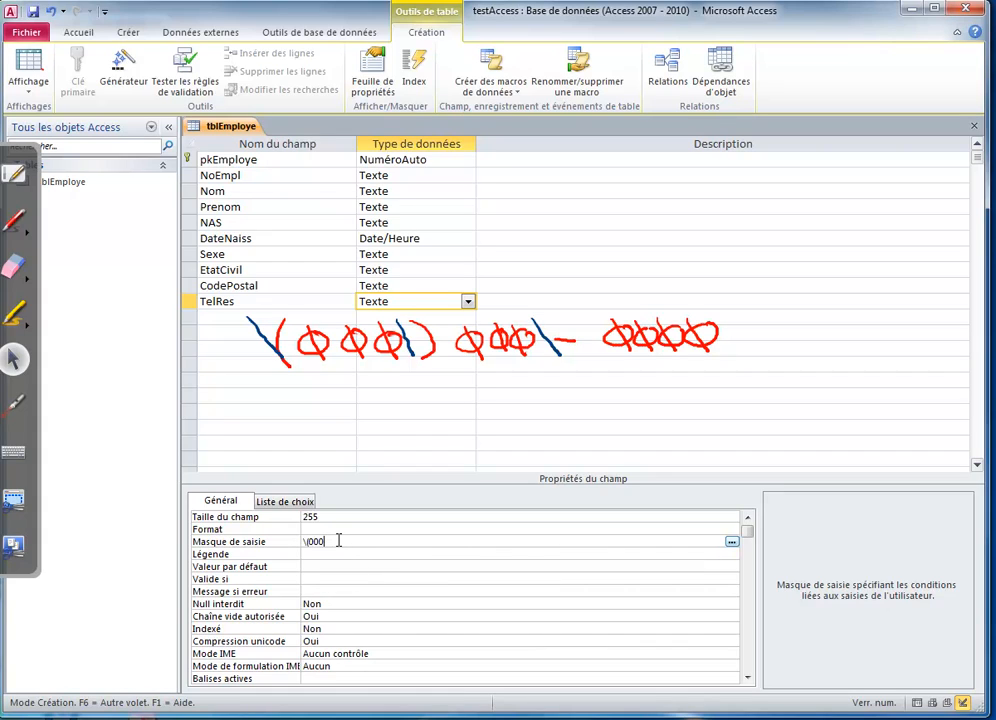
text(\)000\-0000)
Set TelRes's field size to 13 and its caption to "Téléphone résidence"
double_click(318, 517)
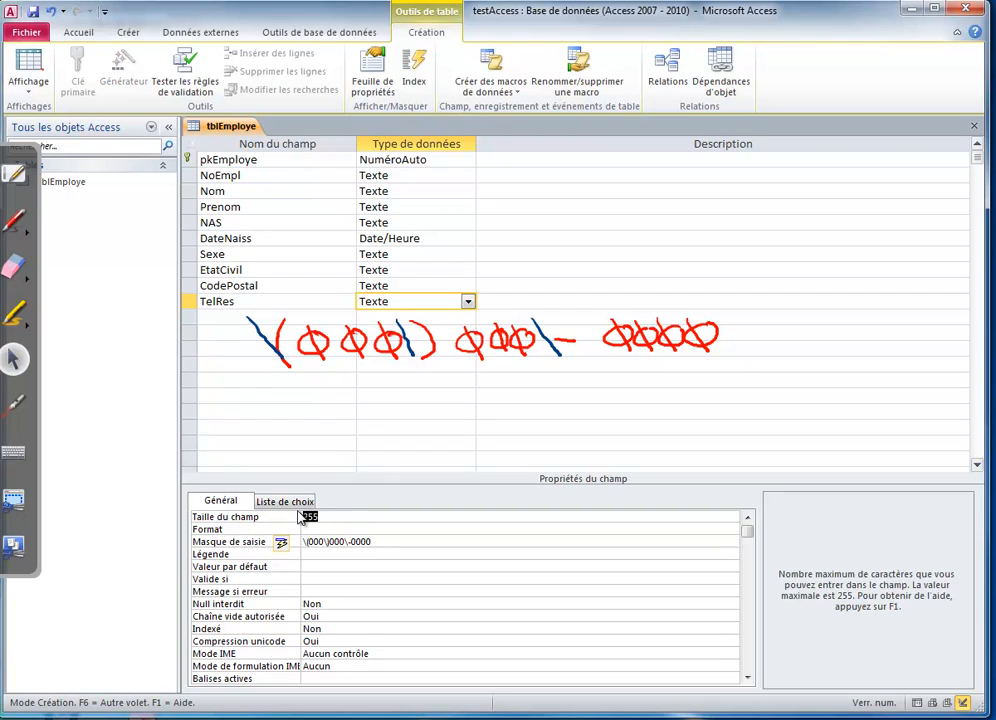
text(13)
click(414, 556)
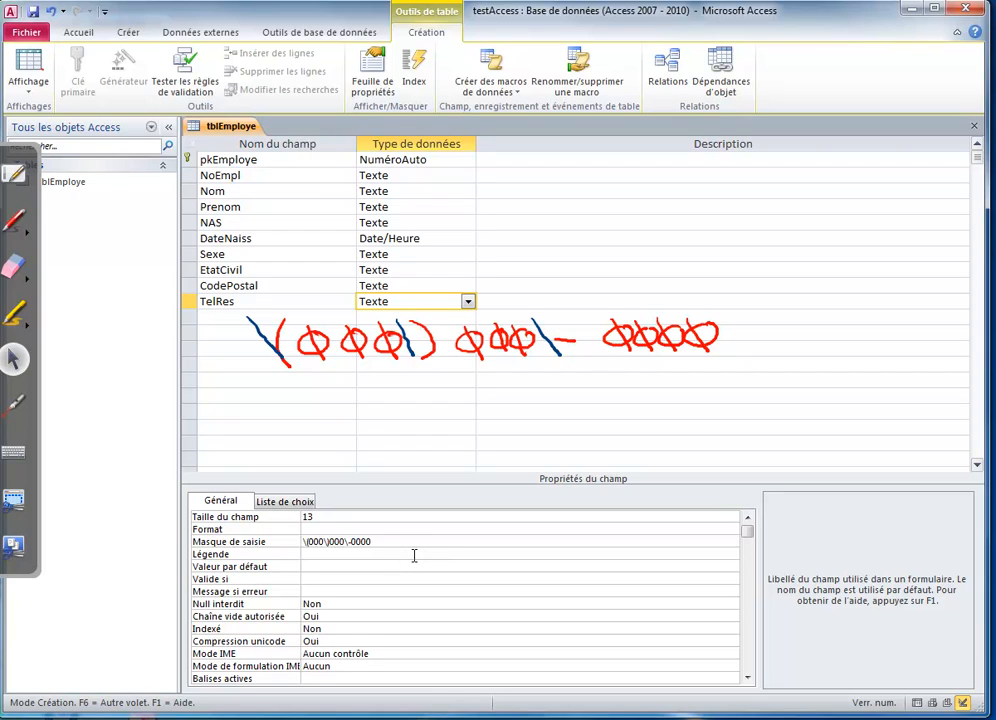
text(Téléphone résidence)
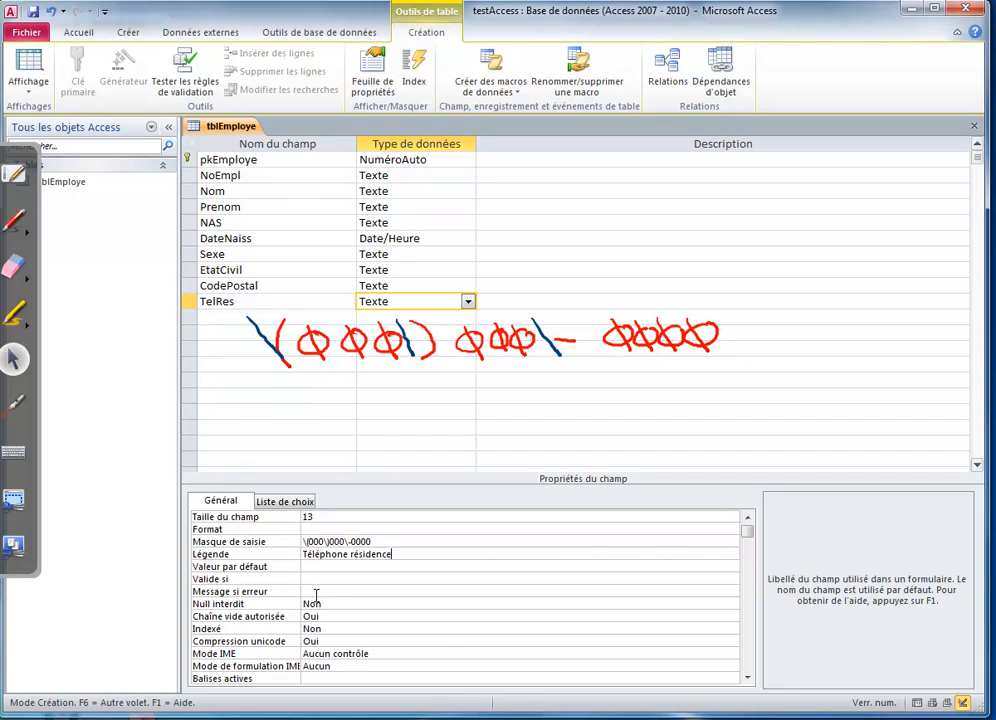
Erase the handwritten telephone format from the screen and return to the normal pointer
click(14, 265)
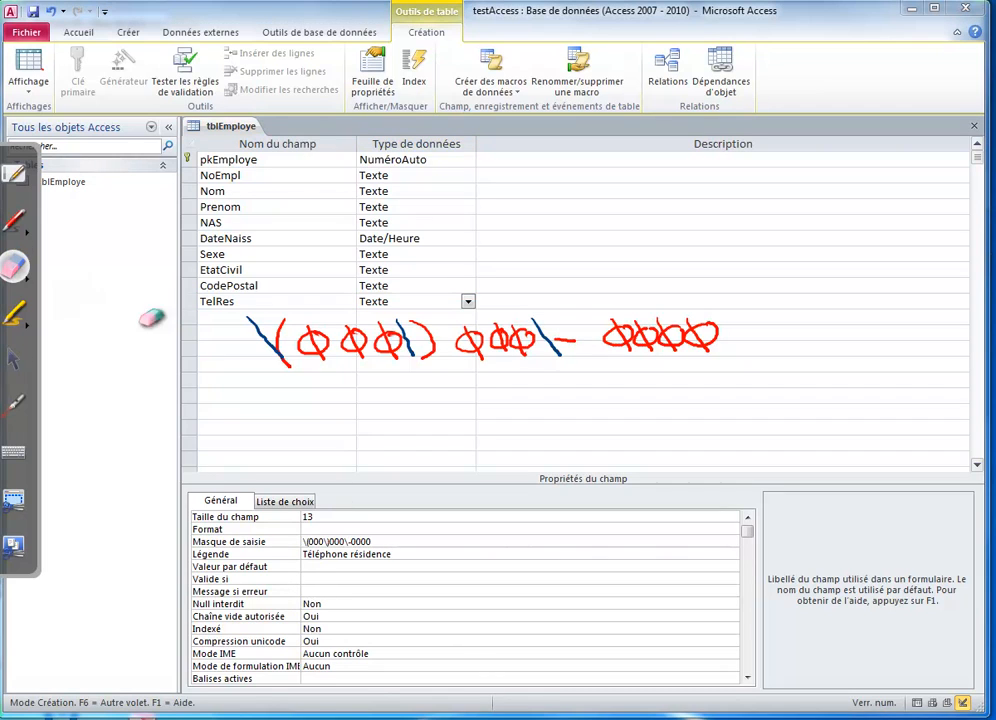
mouse_move(151, 318)
mouse_down()
mouse_move(282, 350)
mouse_move(740, 356)
mouse_up()
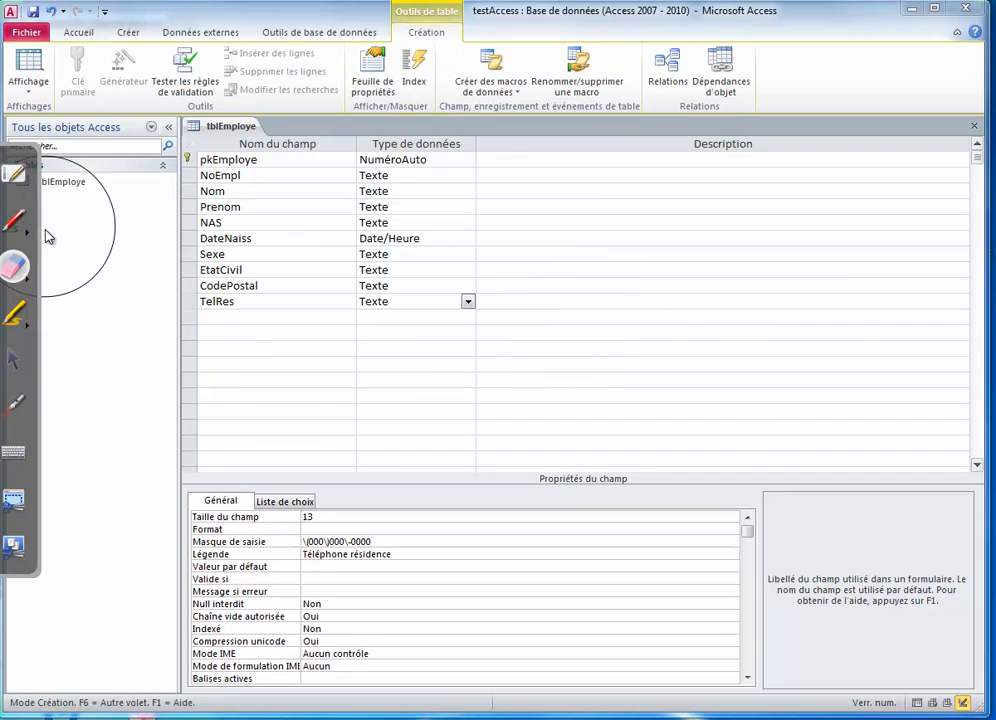
click(14, 358)
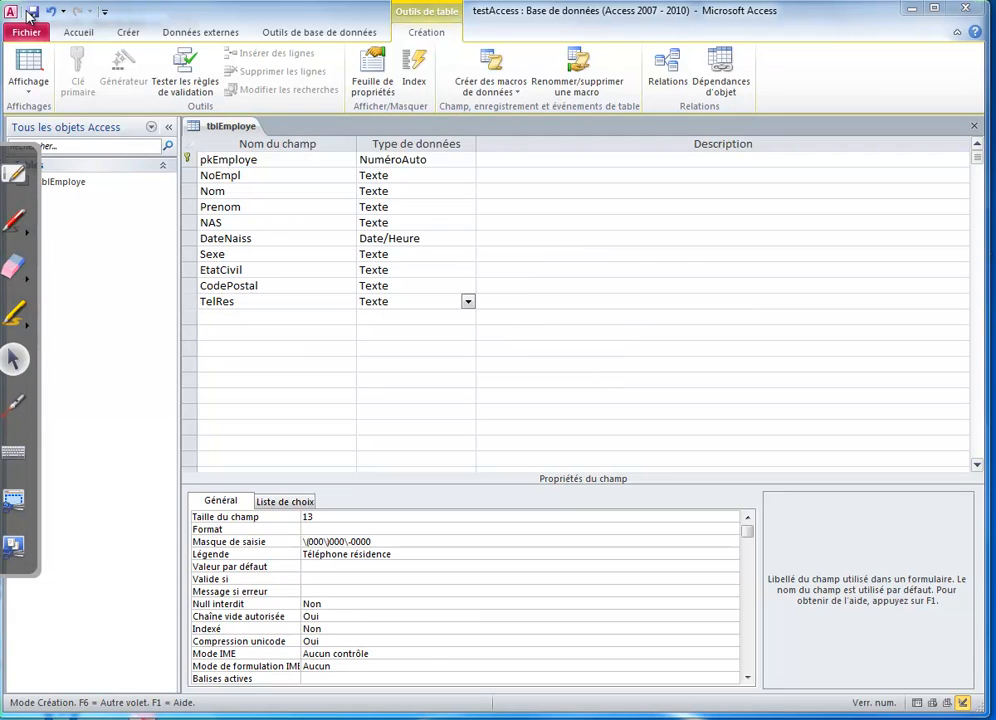
Switch to Datasheet view, saving the table, and enter a sample phone number in the first record's Téléphone résidence
click(27, 62)
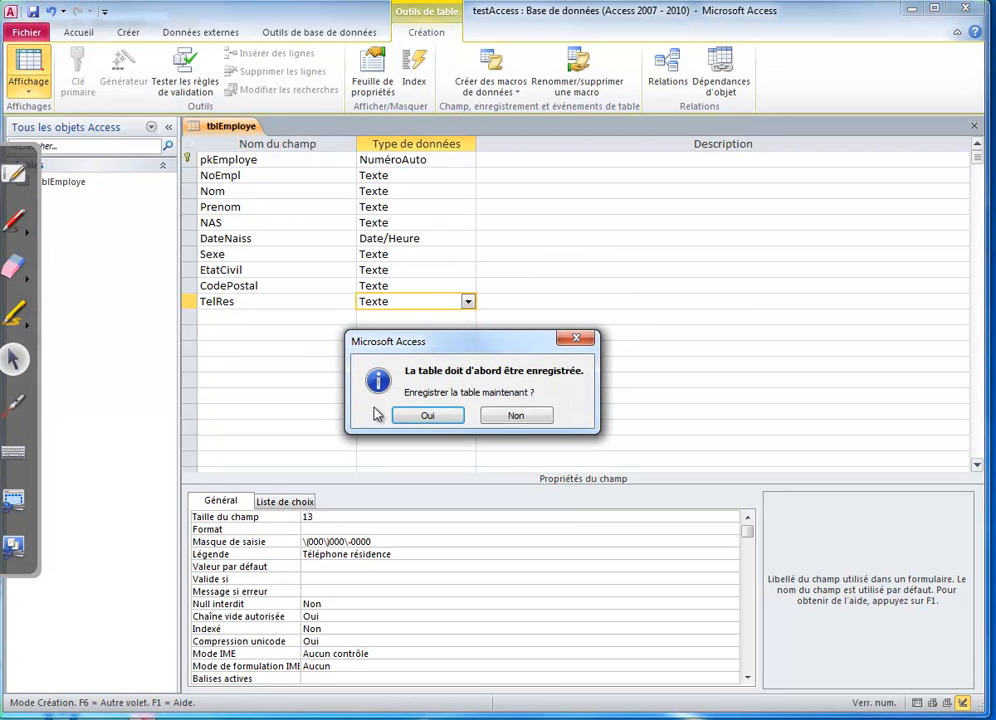
click(436, 418)
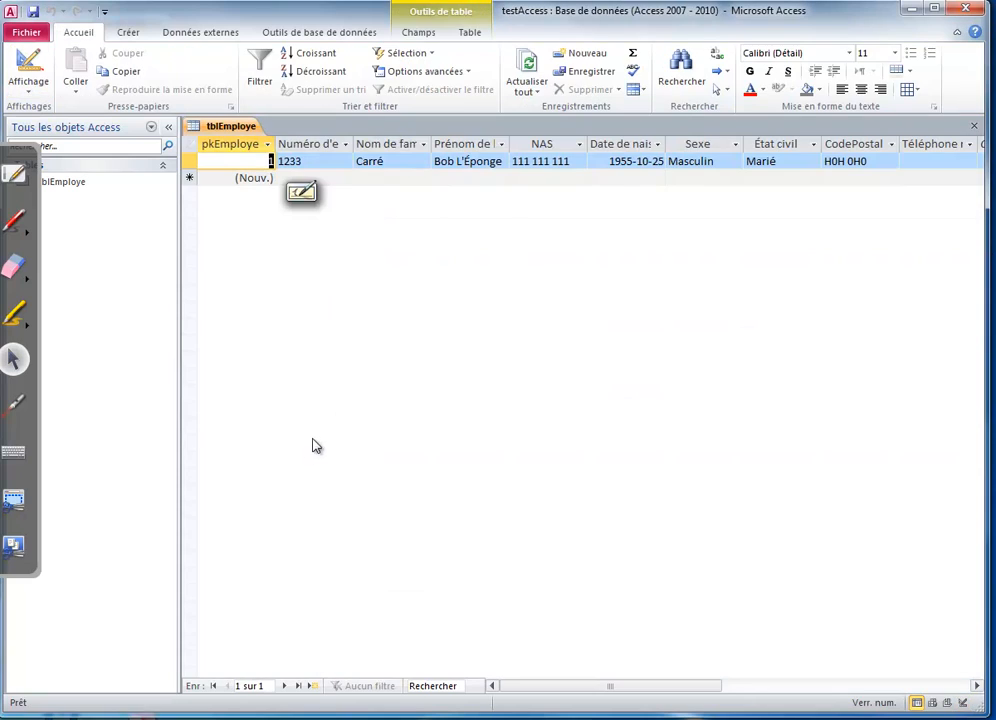
click(904, 161)
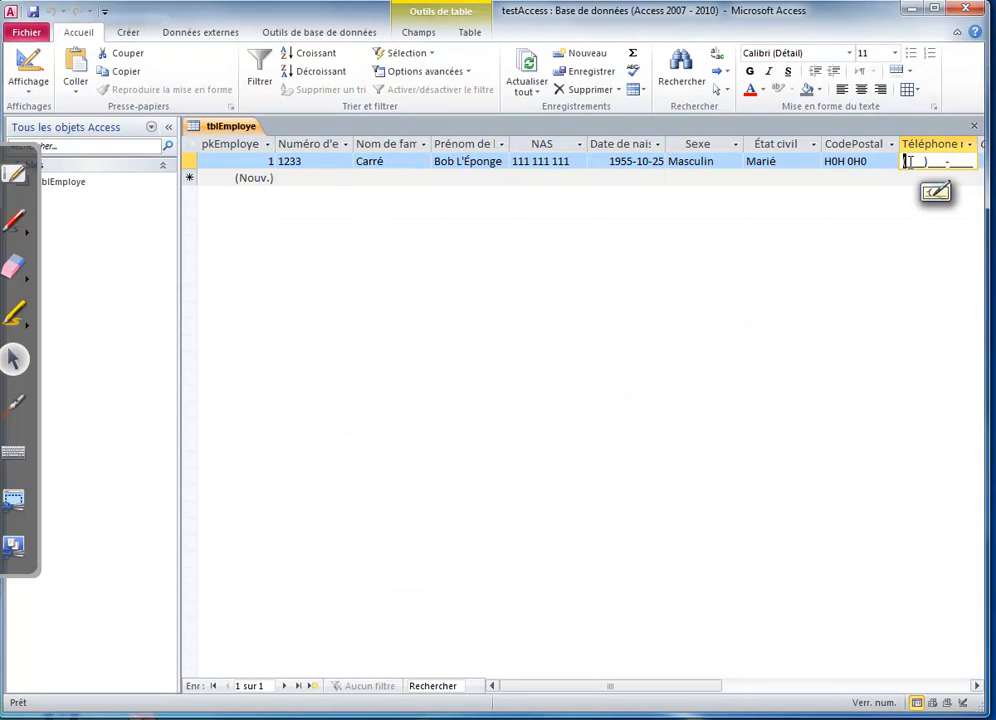
text(514))
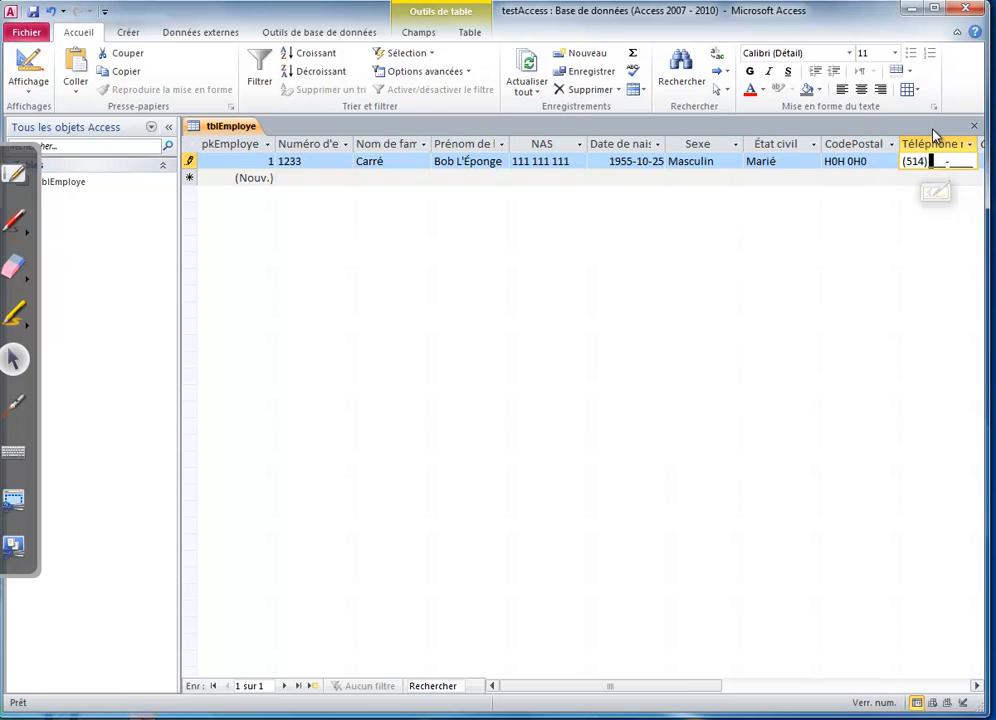
text(555-5555)
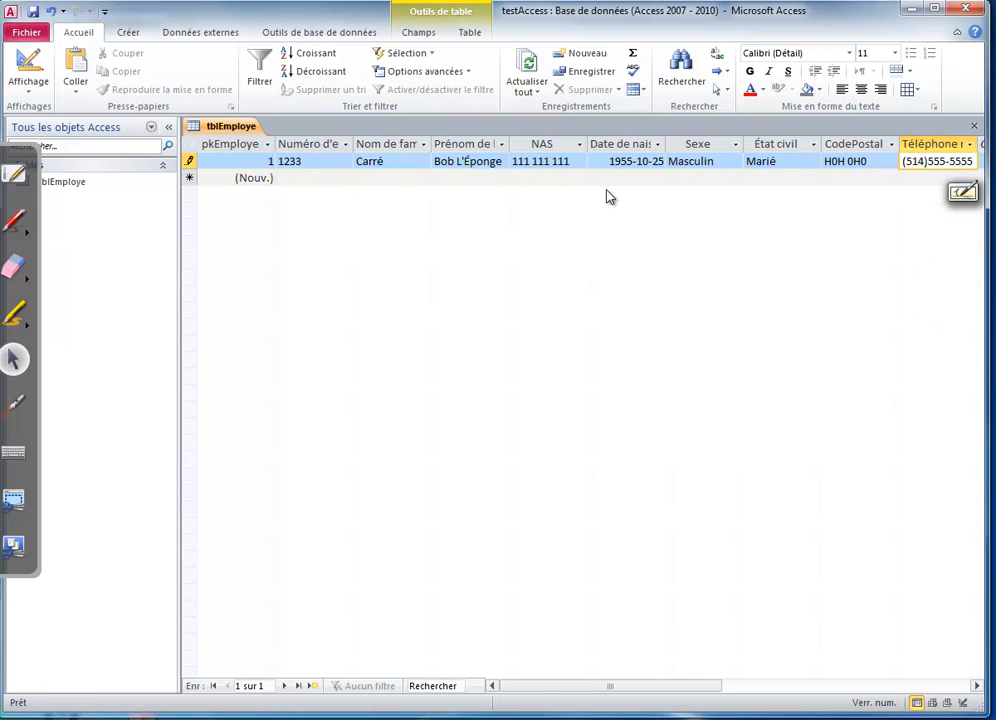
drag(631, 687, 718, 687)
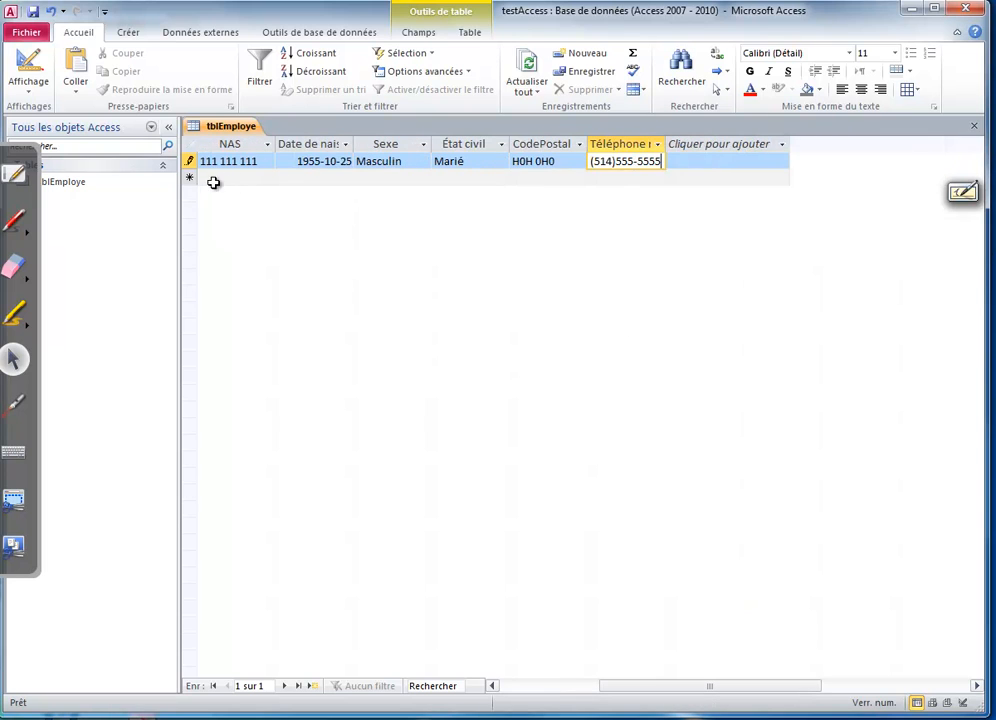
Return the table to Design view and consult the remaining employee fields in the Moodle exercise page, ending back in Access
click(28, 62)
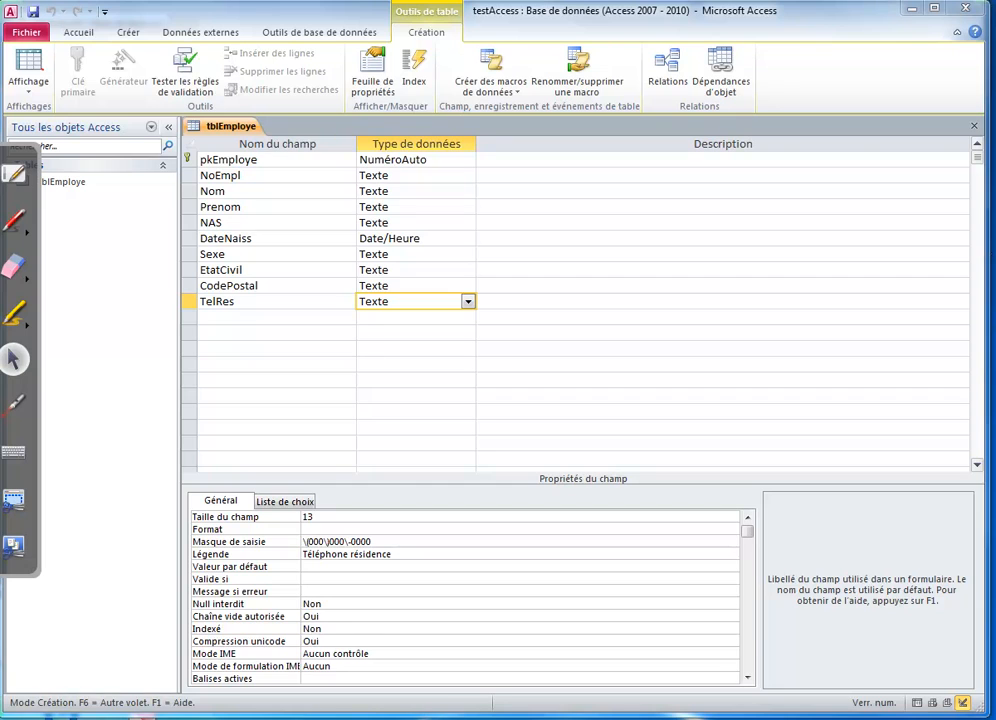
click(160, 542)
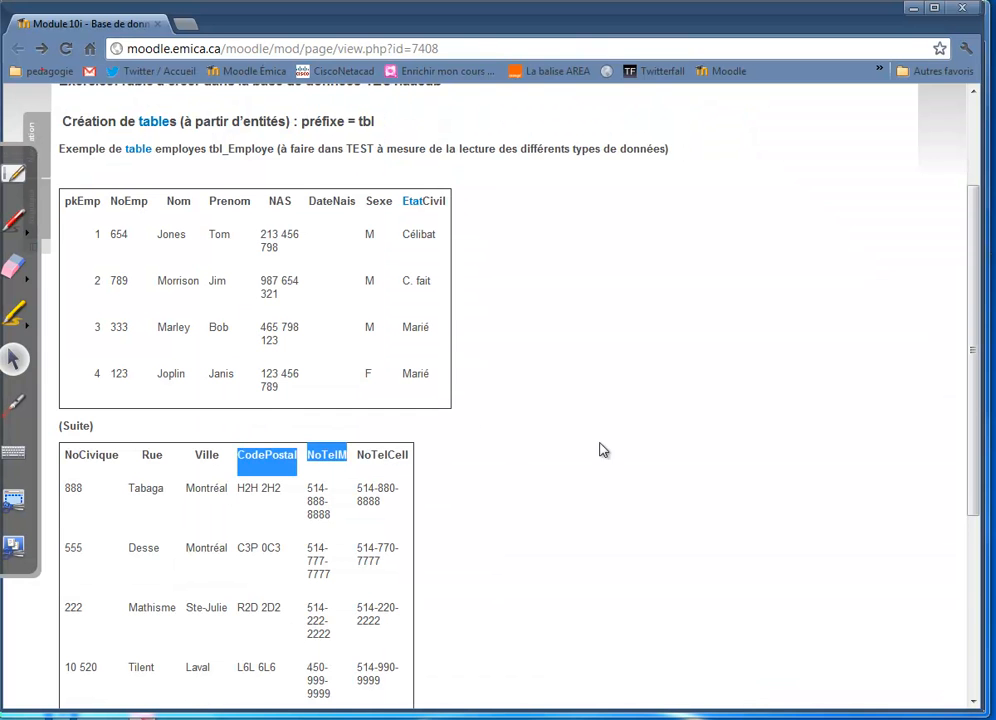
drag(979, 305, 960, 478)
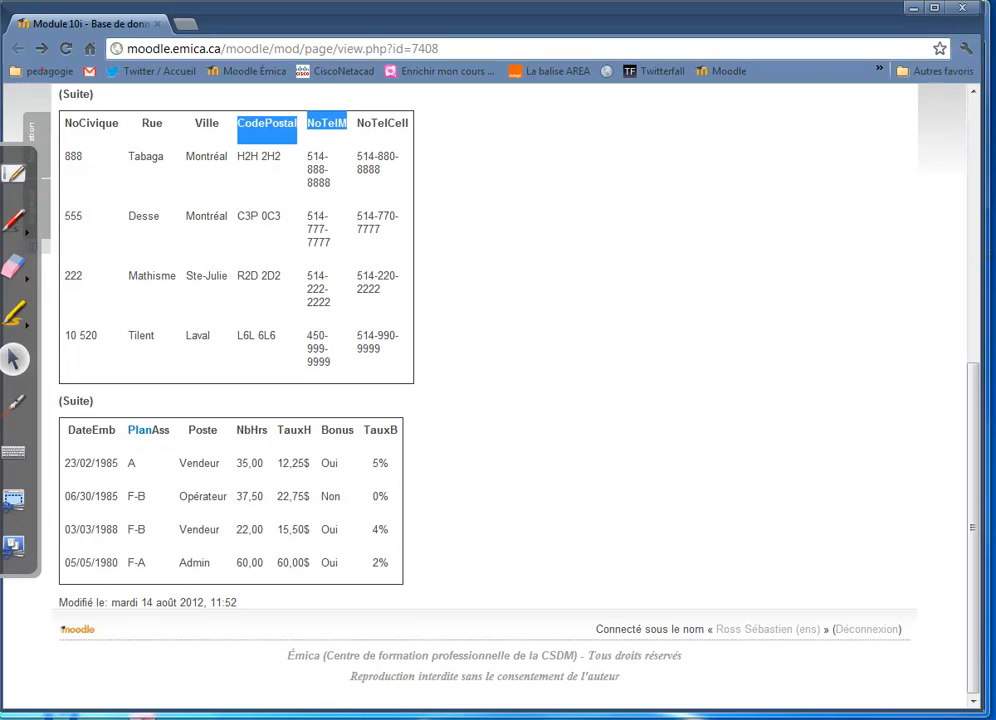
click(402, 717)
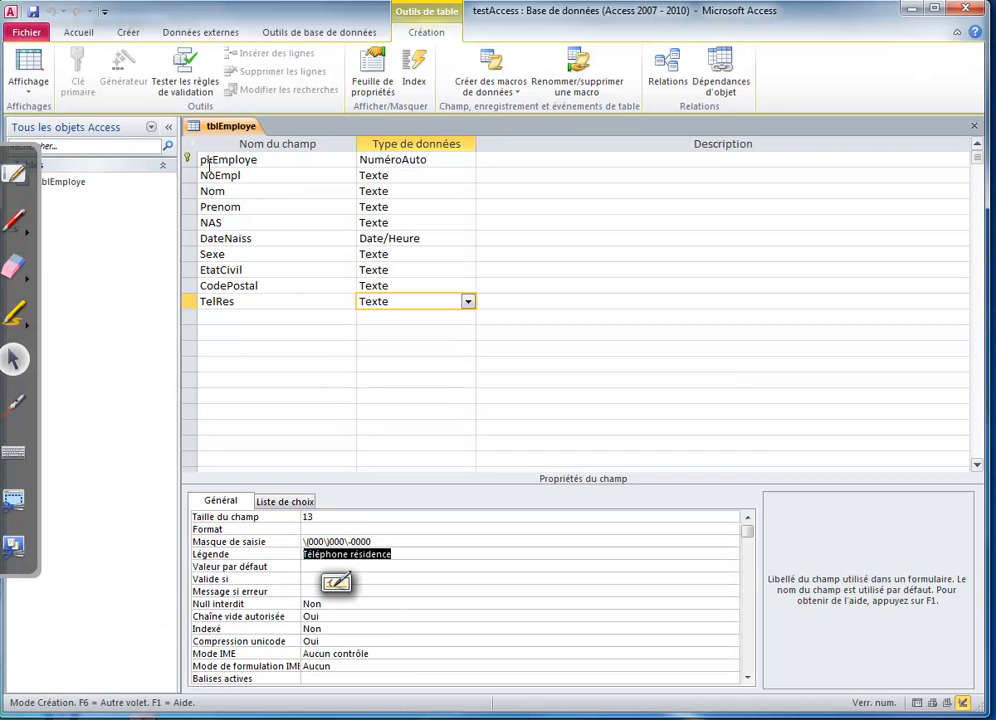
Add a field named HeuresTravail below TelRes
click(238, 322)
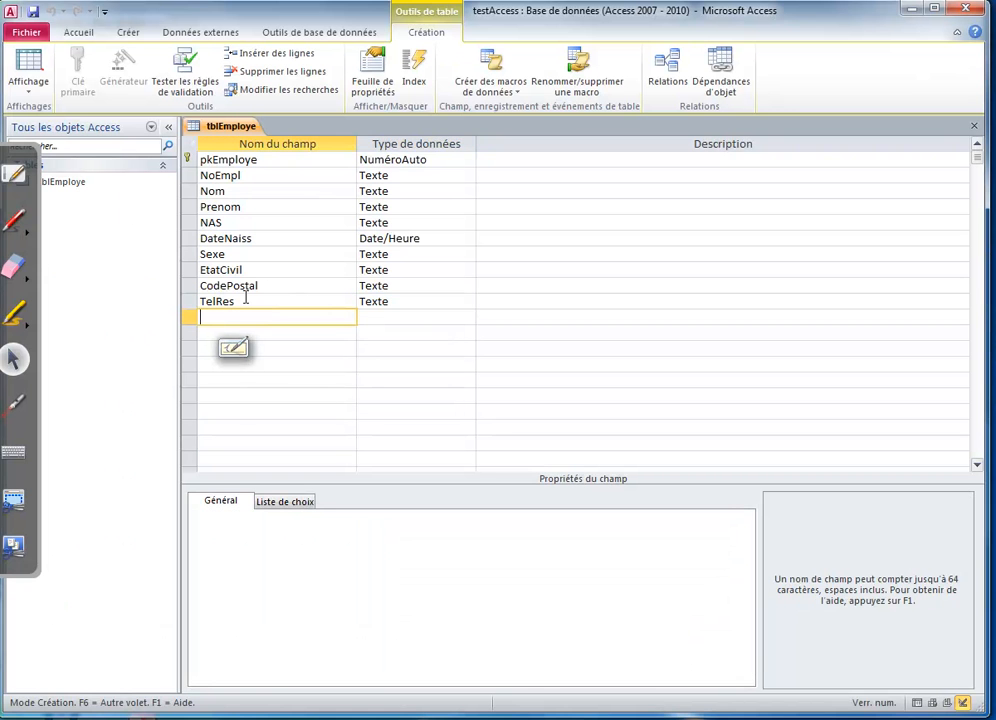
text(Nbre)
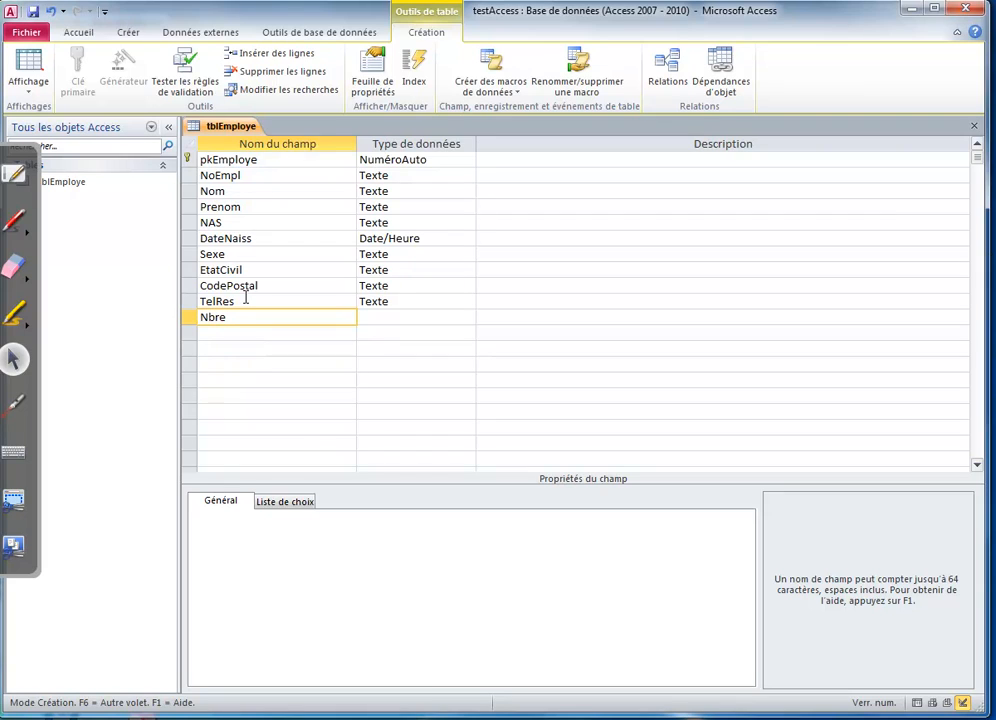
text(Heures)
key(BackSpace)
key(BackSpace)
key(BackSpace)
key(BackSpace)
key(End)
text(Travail)
Add the fields TauxHoraire and Bonus below HeuresTravail
click(235, 334)
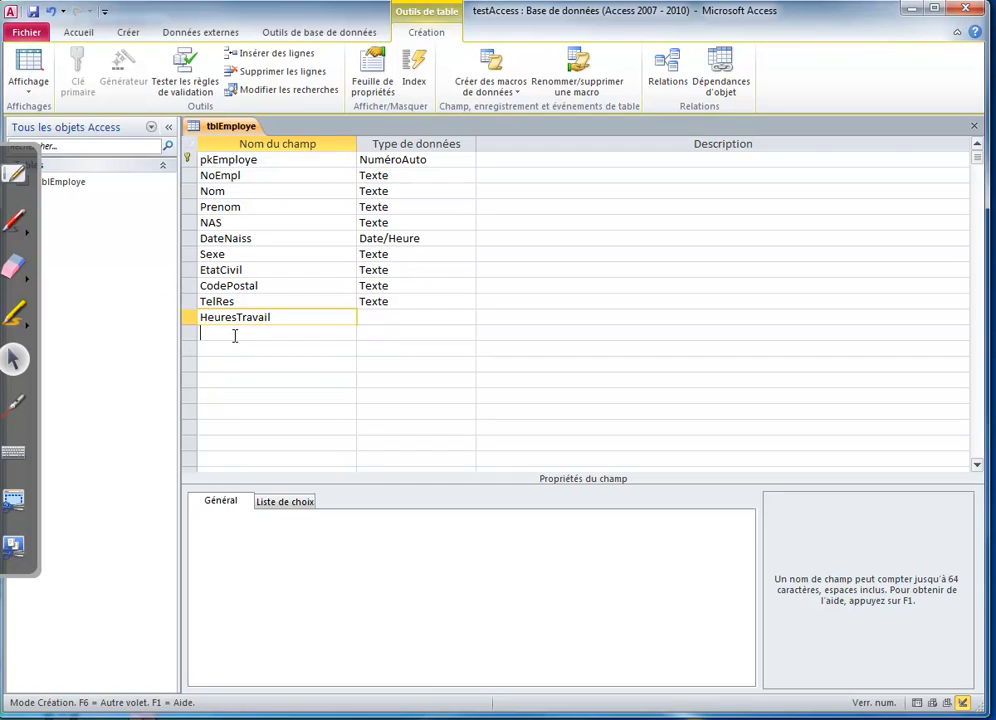
text(TauxHoraire)
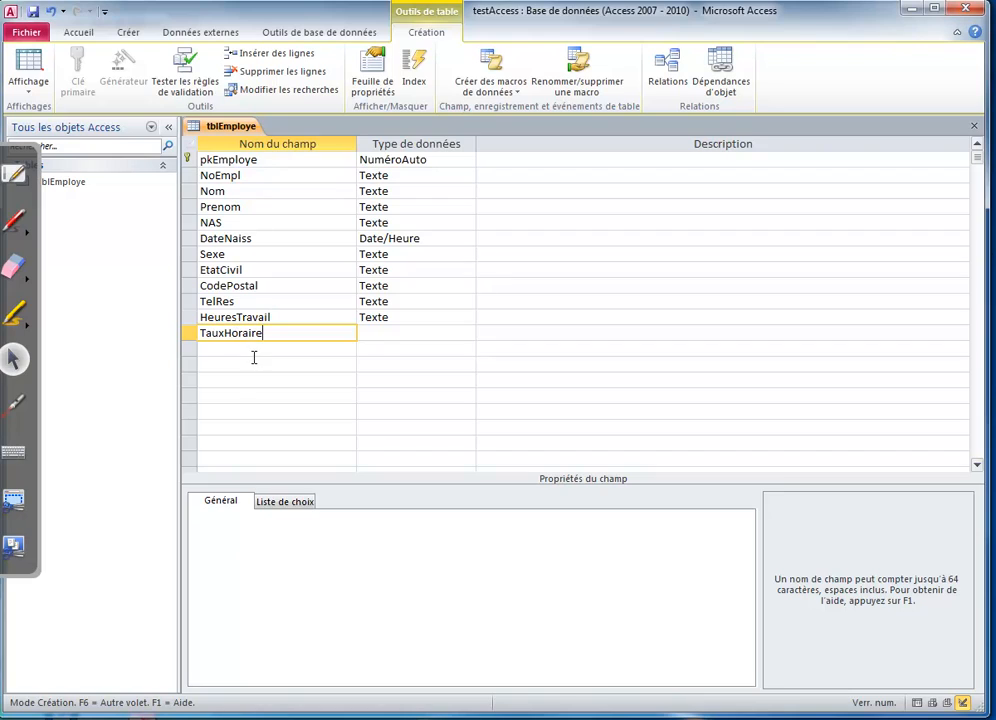
click(256, 347)
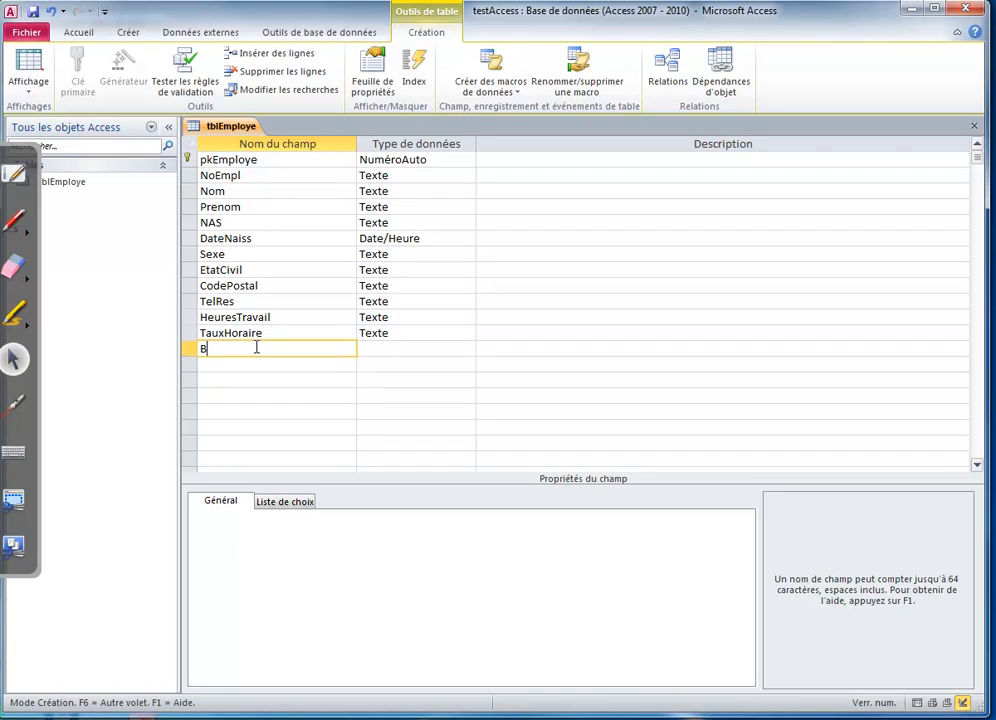
text(Bonus)
click(227, 362)
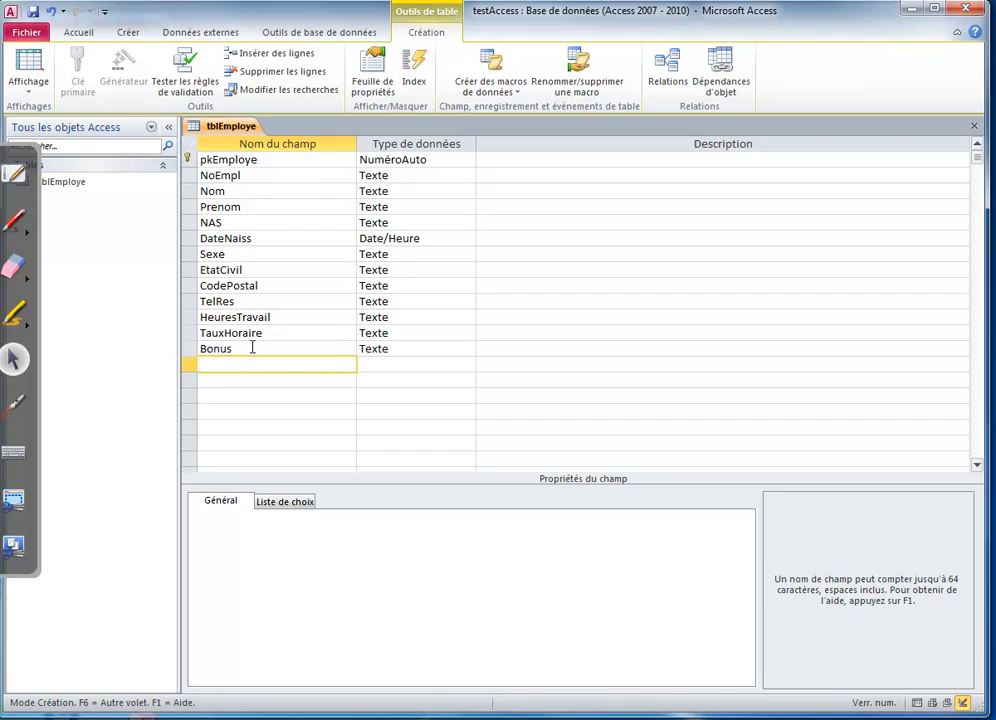
Rename the Bonus field to BonusOui and add a BonusTaux field with the Texte type below it
click(252, 348)
text(Oui)
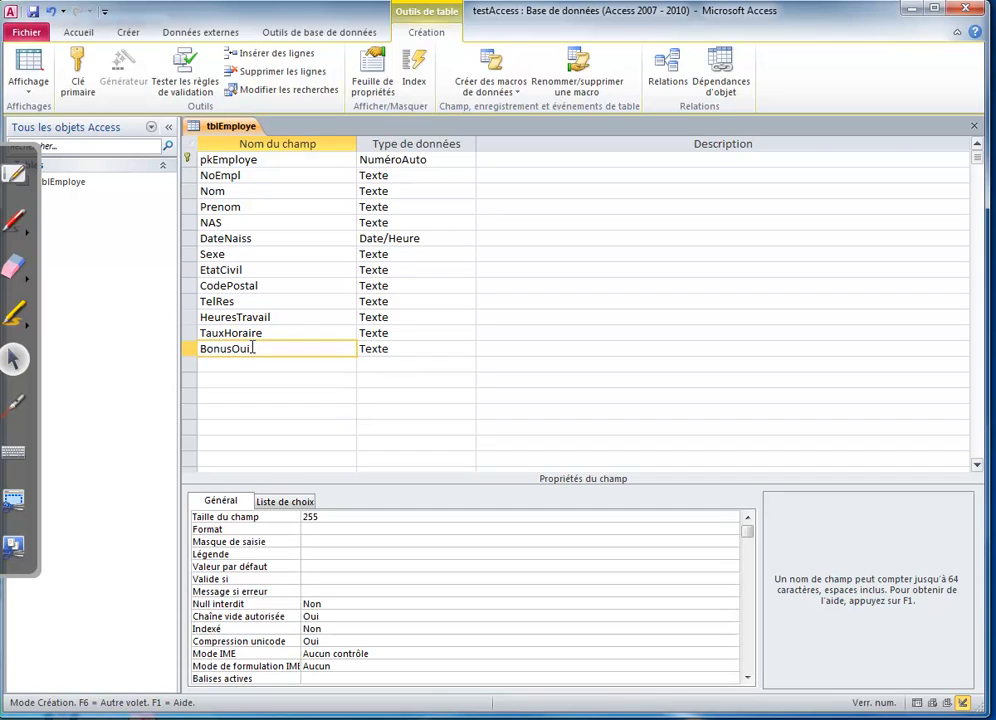
click(246, 360)
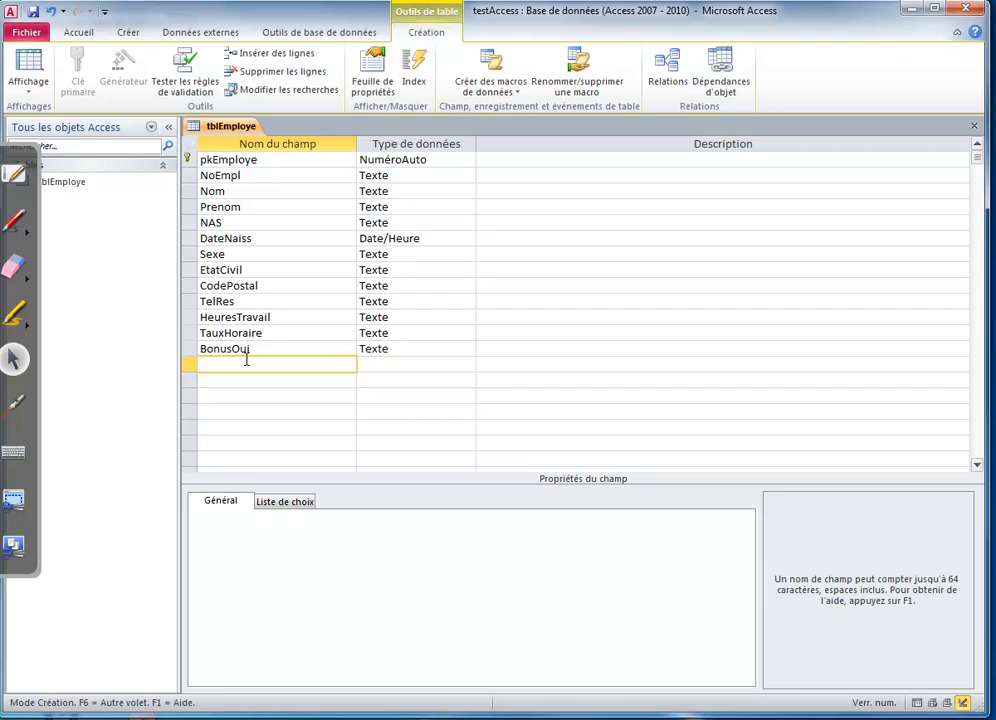
text(BonusTaux)
click(362, 365)
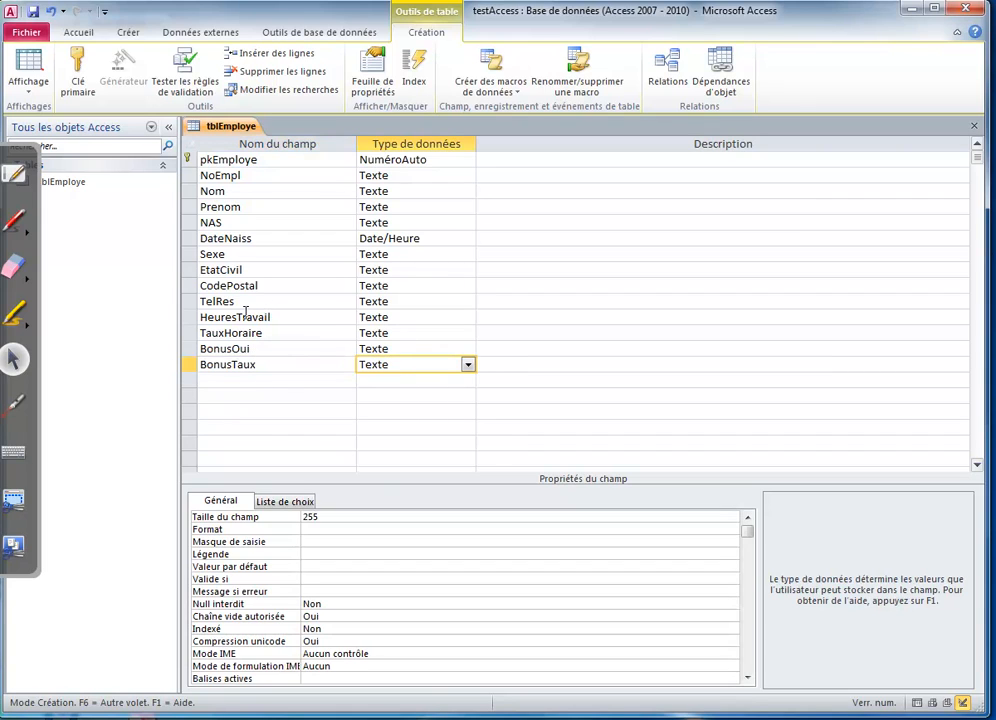
Set HeuresTravail's data type to Numérique and its field size to Réel simple
click(276, 317)
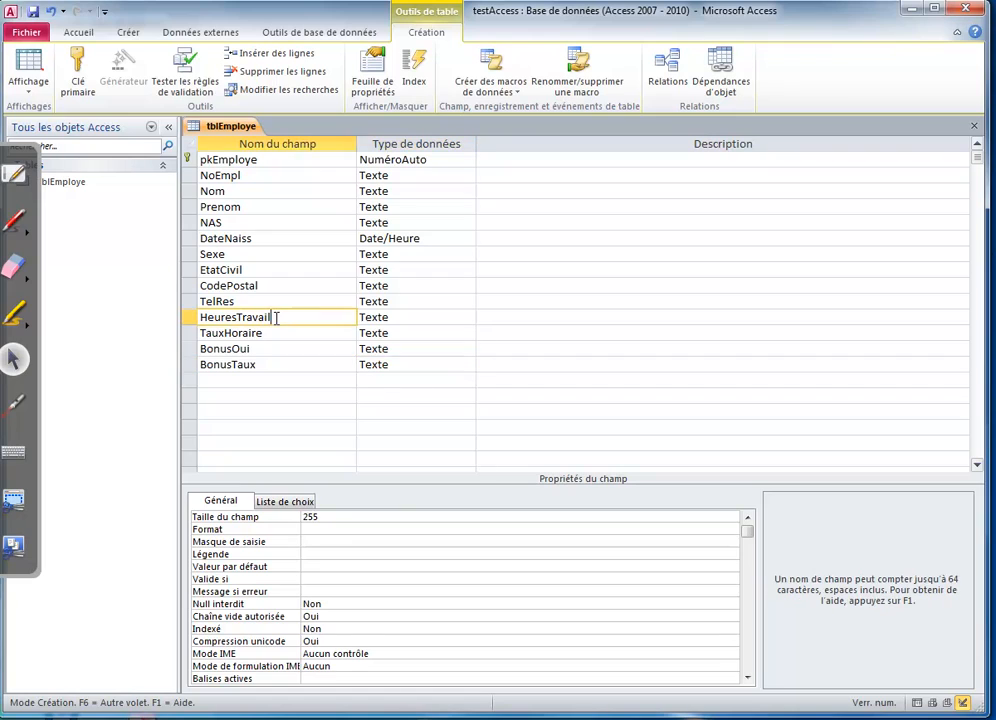
click(376, 317)
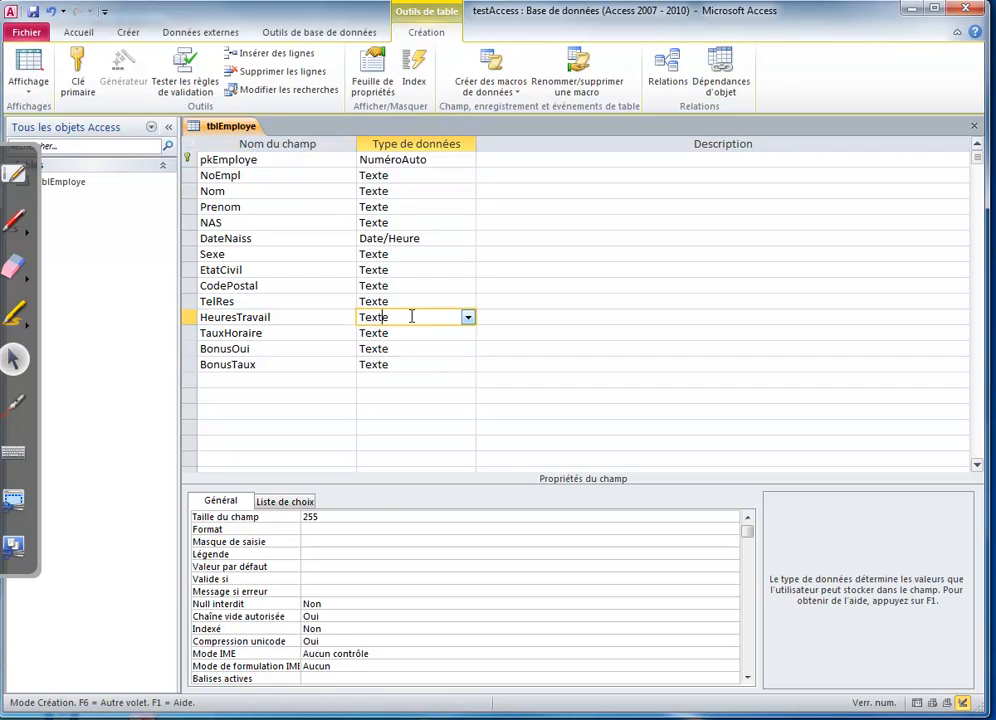
click(467, 318)
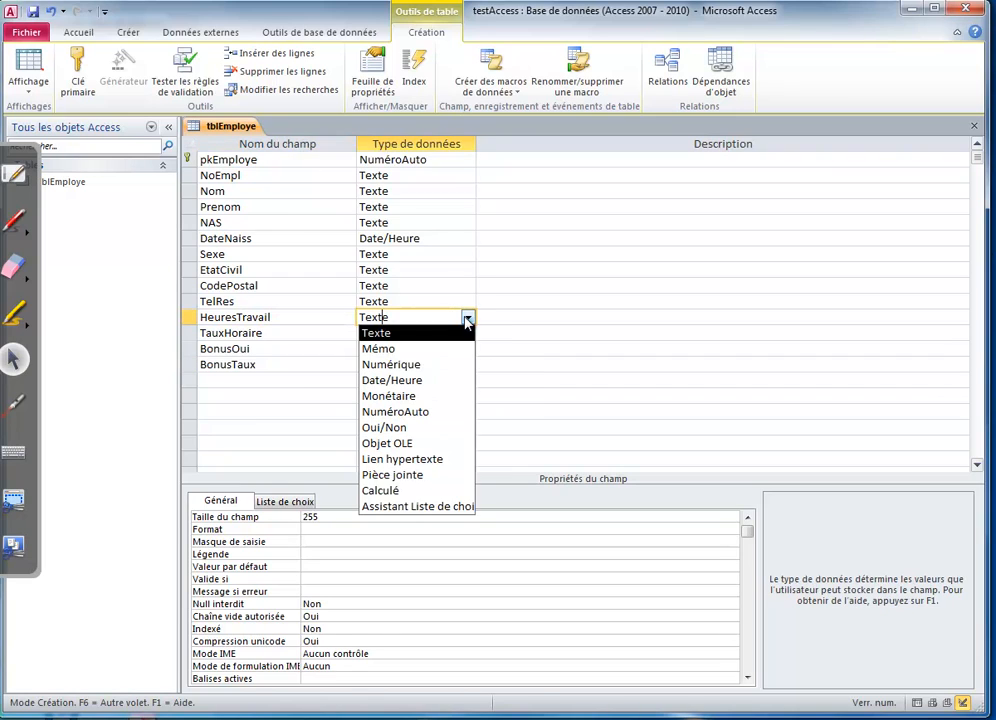
click(432, 366)
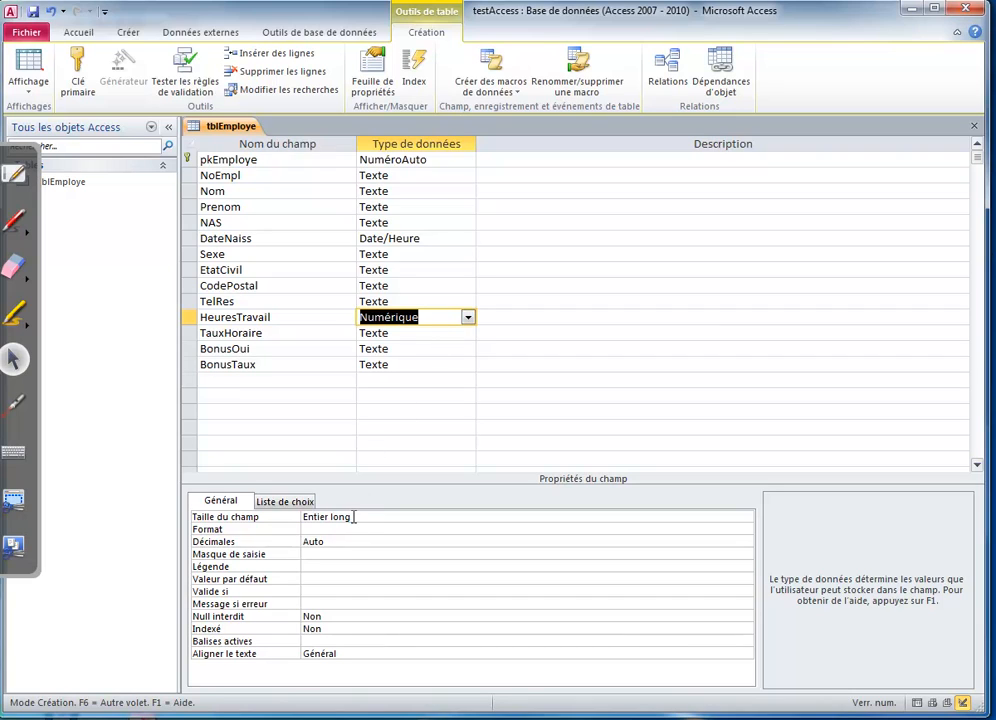
click(720, 517)
click(747, 519)
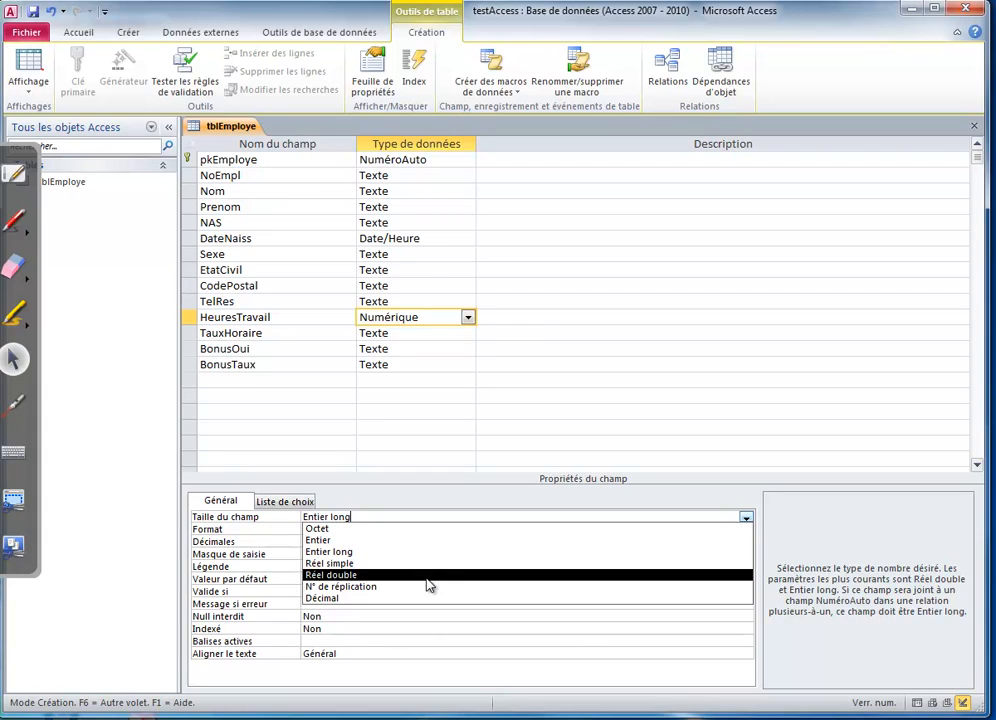
click(371, 564)
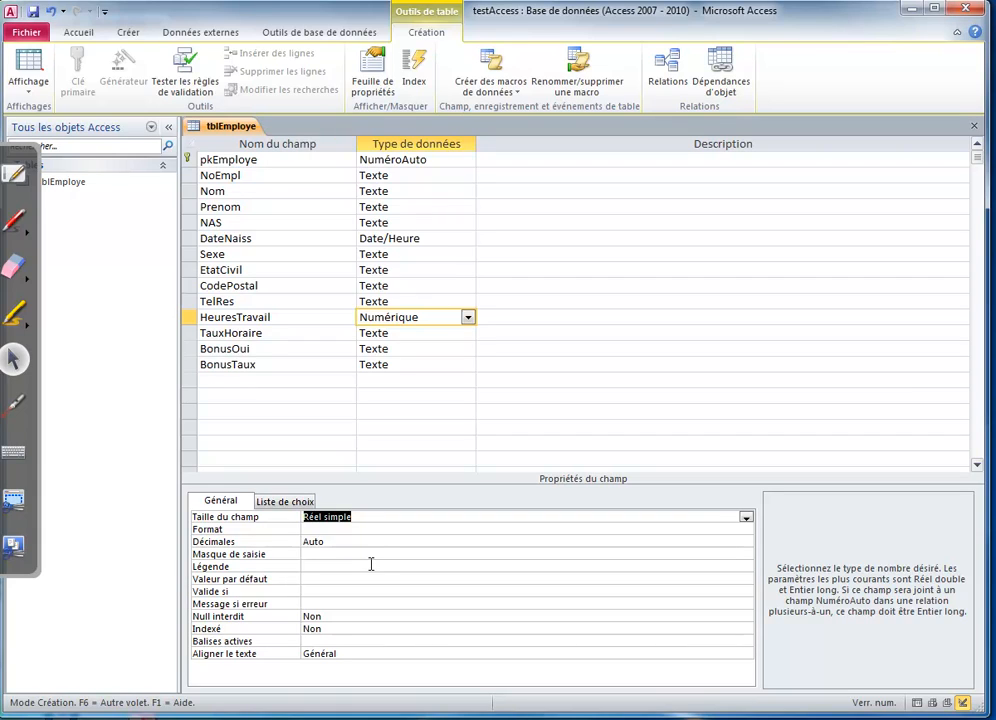
Set the number of decimals for HeuresTravail to 2
click(336, 540)
click(745, 541)
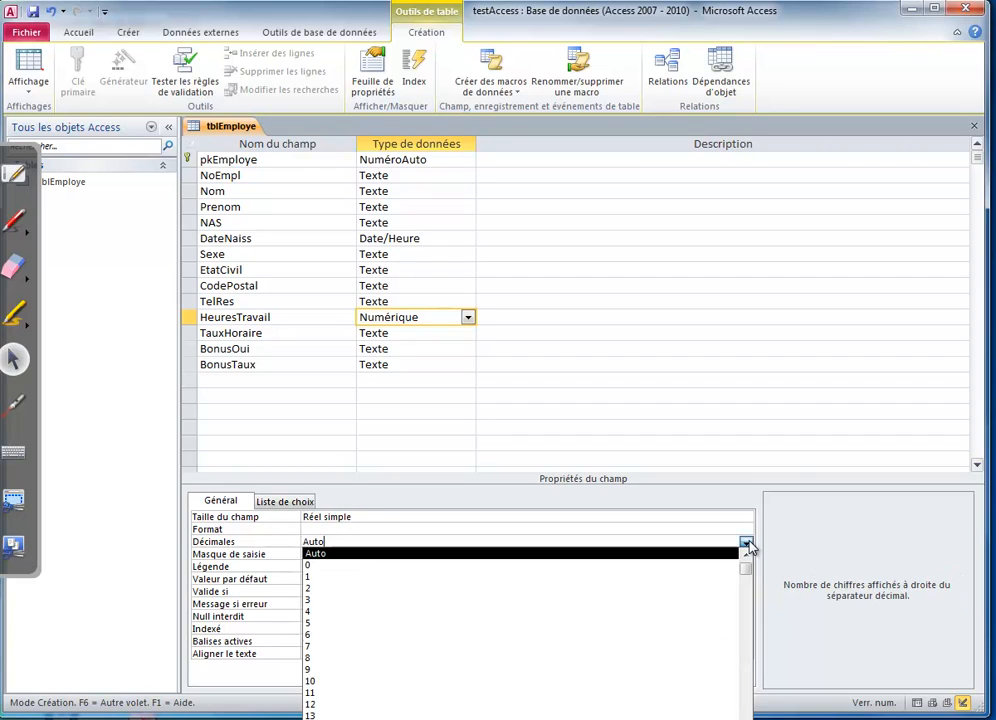
click(472, 589)
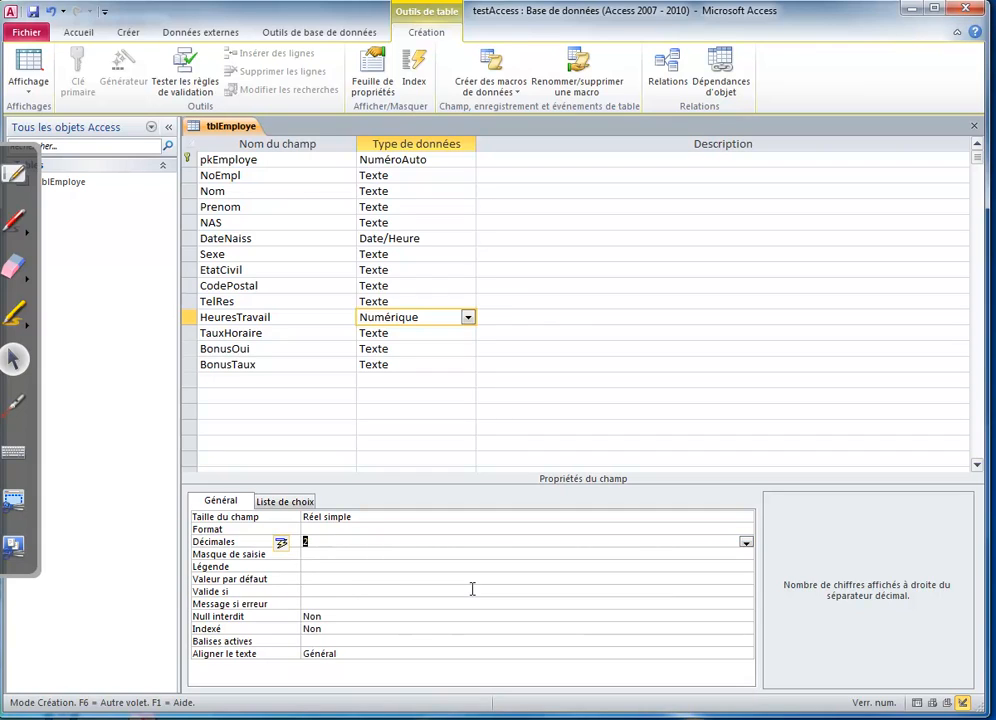
click(526, 529)
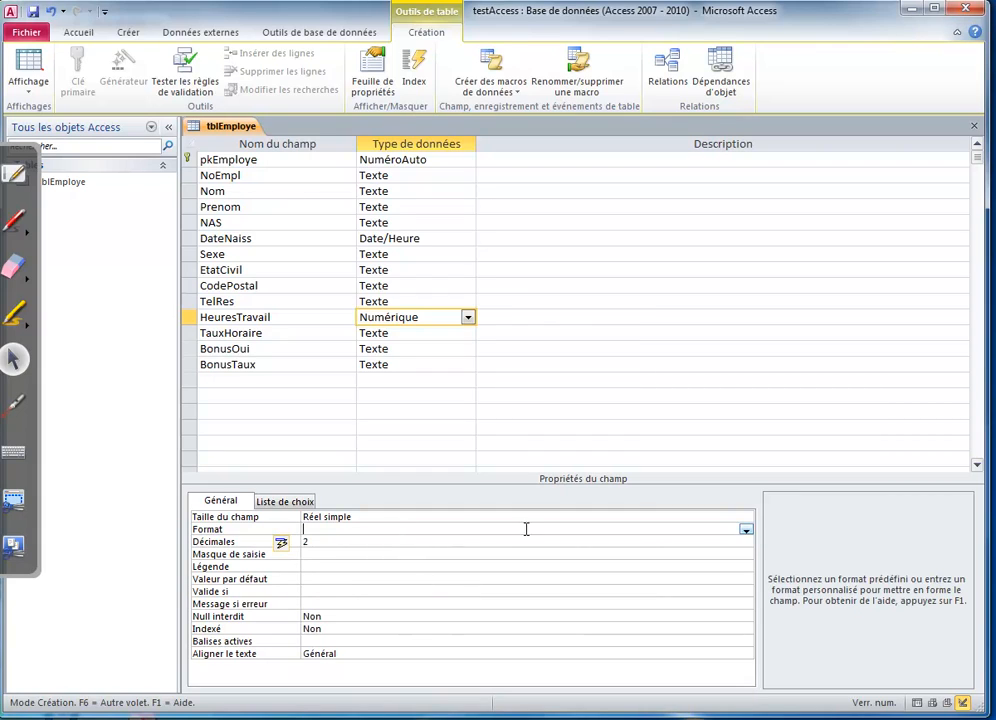
click(746, 530)
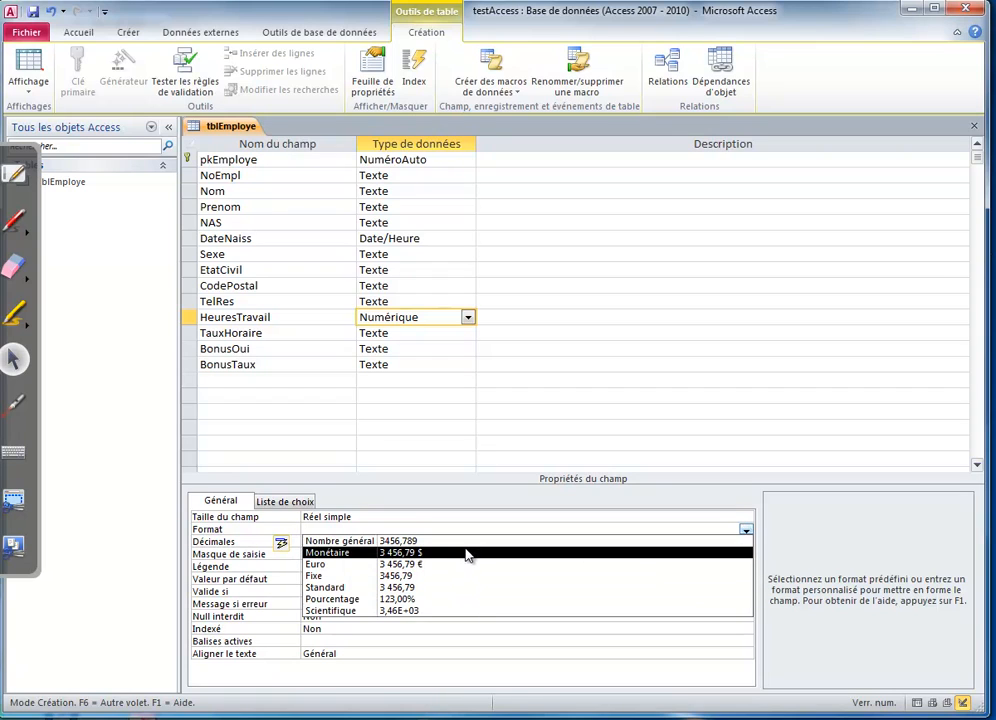
click(453, 515)
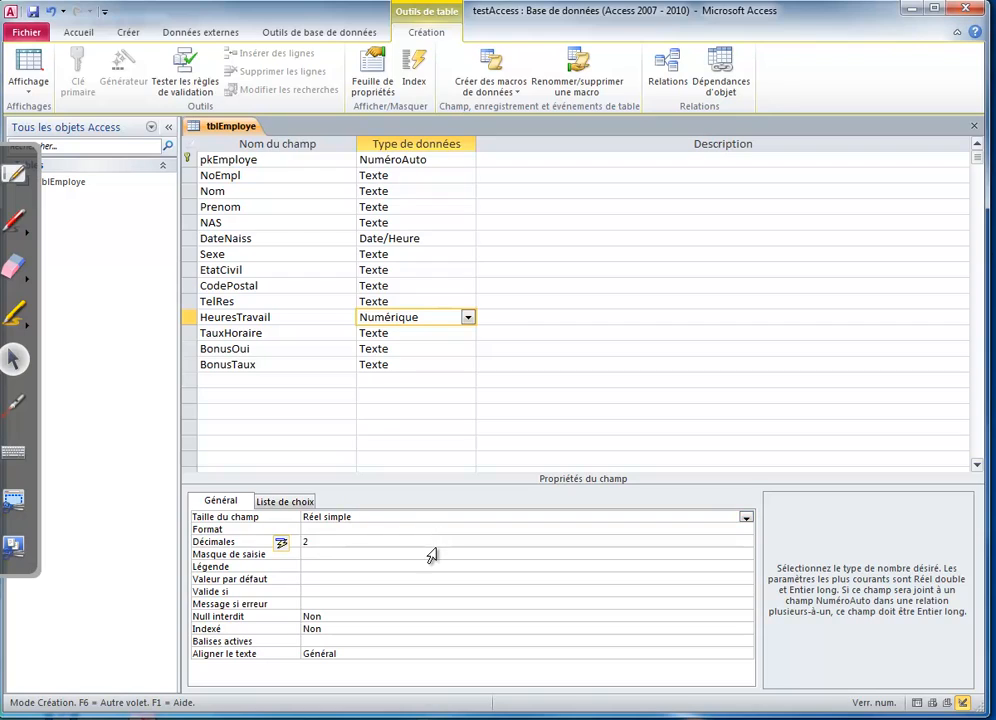
Set HeuresTravail's caption to "Nombre d'heures travaillées"
click(342, 566)
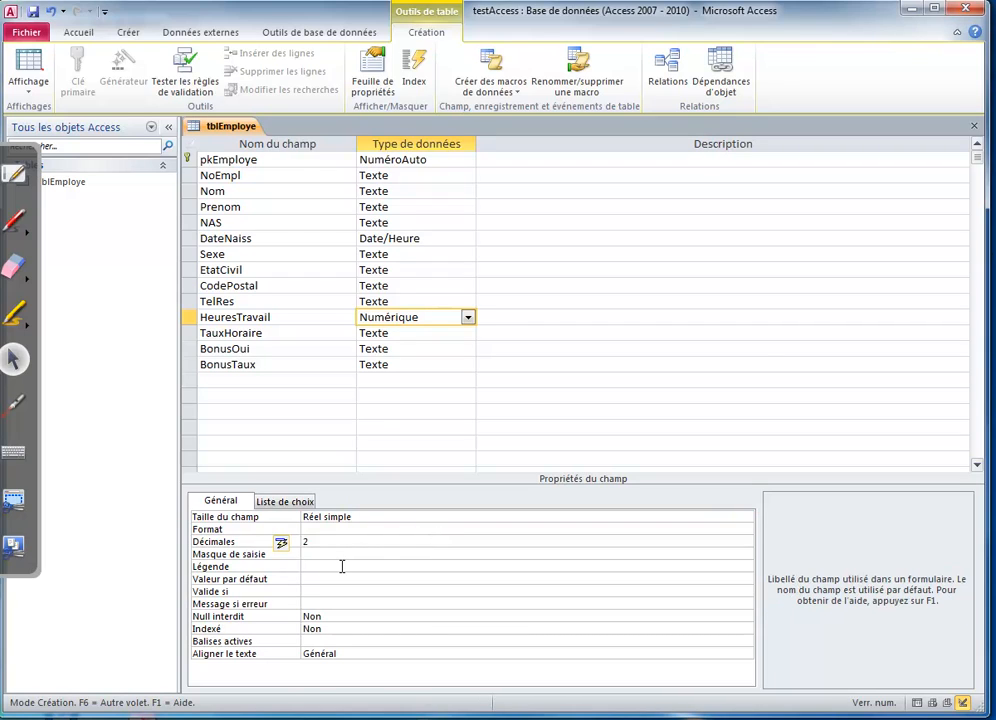
text(Nombre d'heures trava)
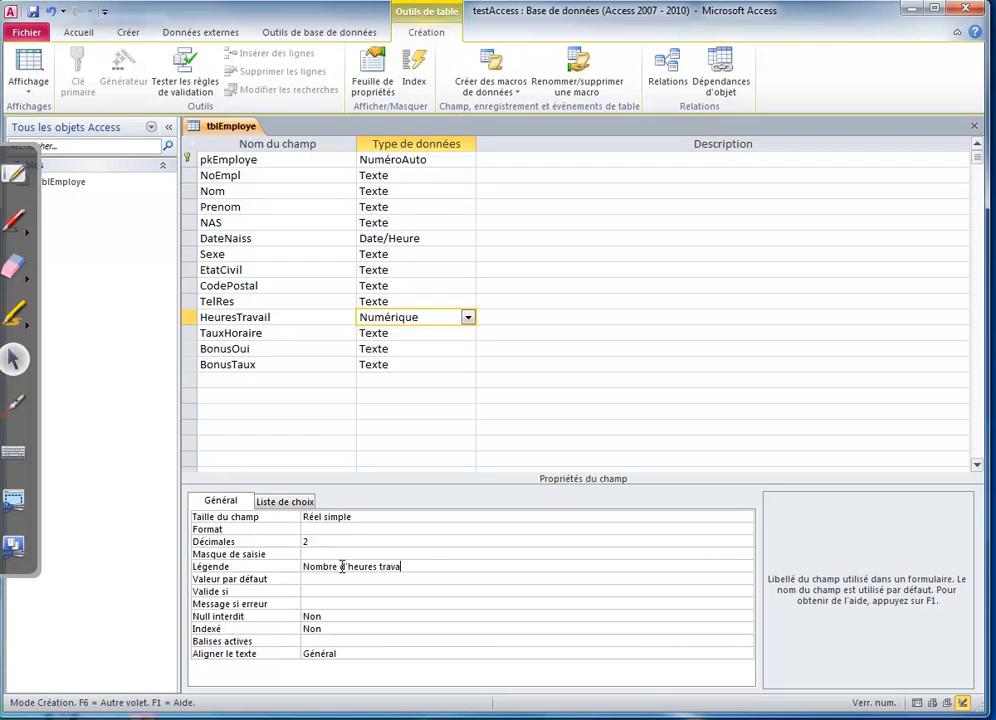
text(illées)
Switch to Datasheet view, saving the table, and enter 5,45 as the first record's number of hours worked
click(28, 62)
click(429, 414)
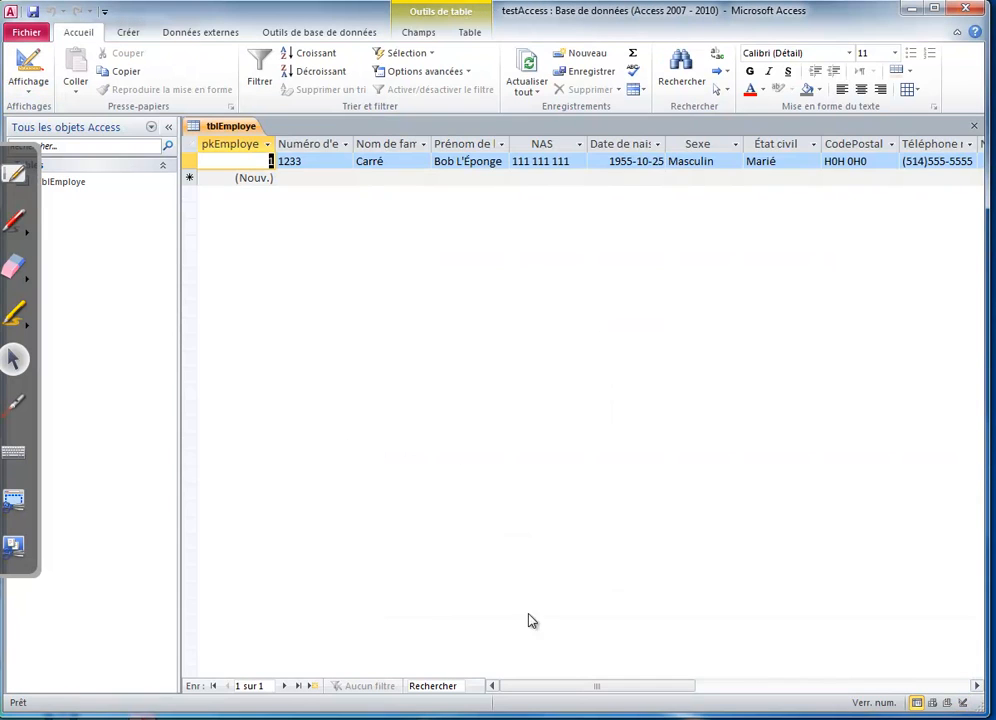
drag(569, 688, 710, 690)
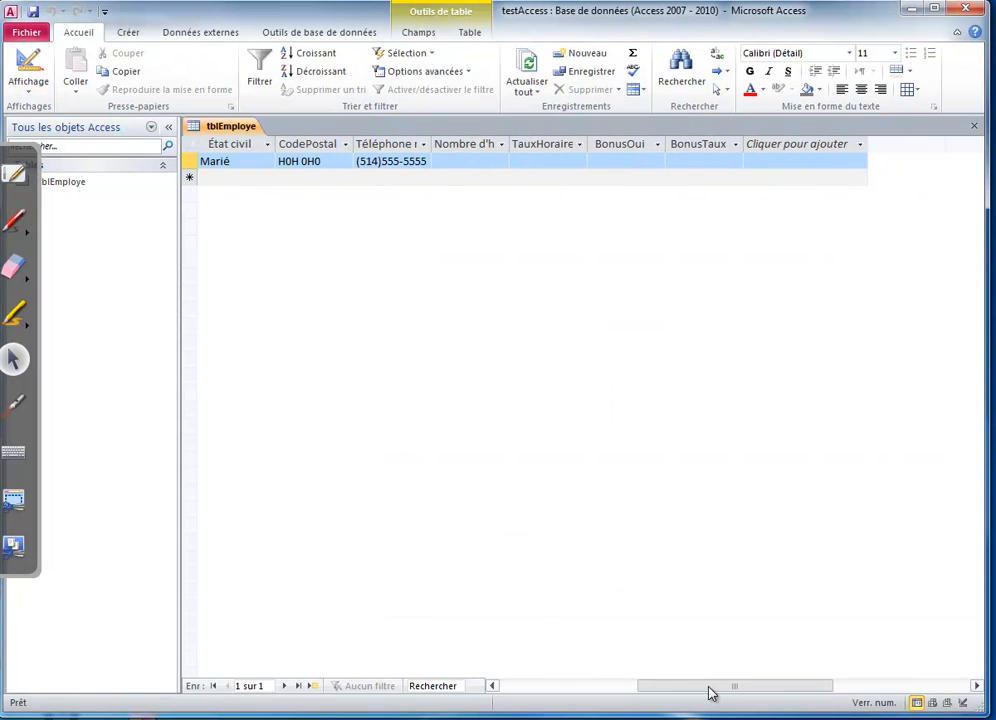
click(445, 160)
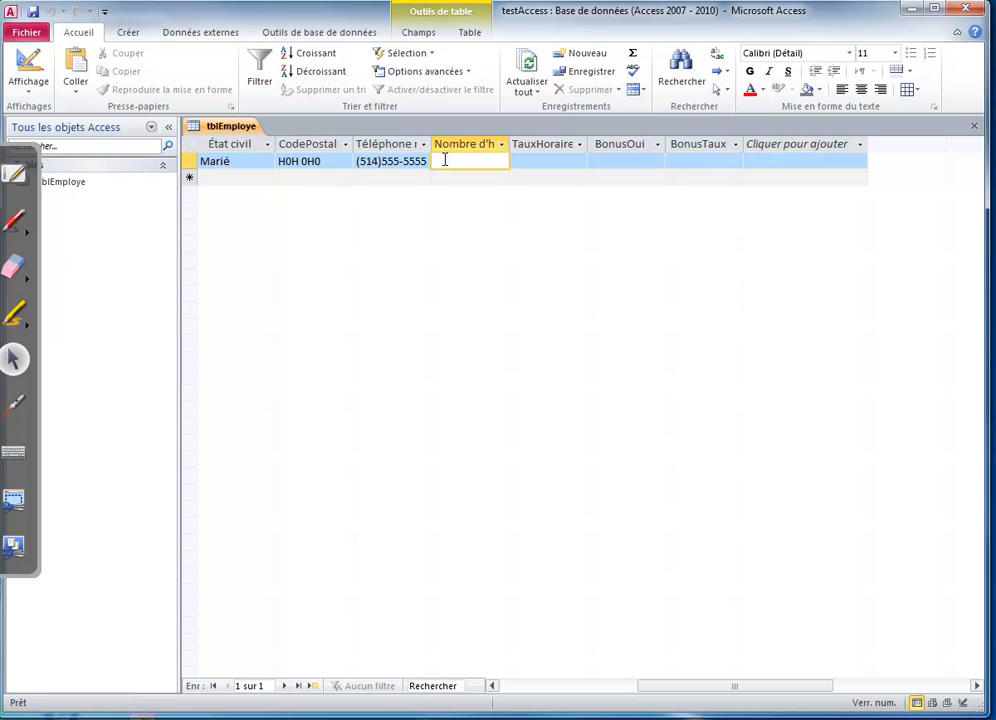
text(5,4)
click(569, 158)
key(shift+Tab)
text(5,45)
click(592, 160)
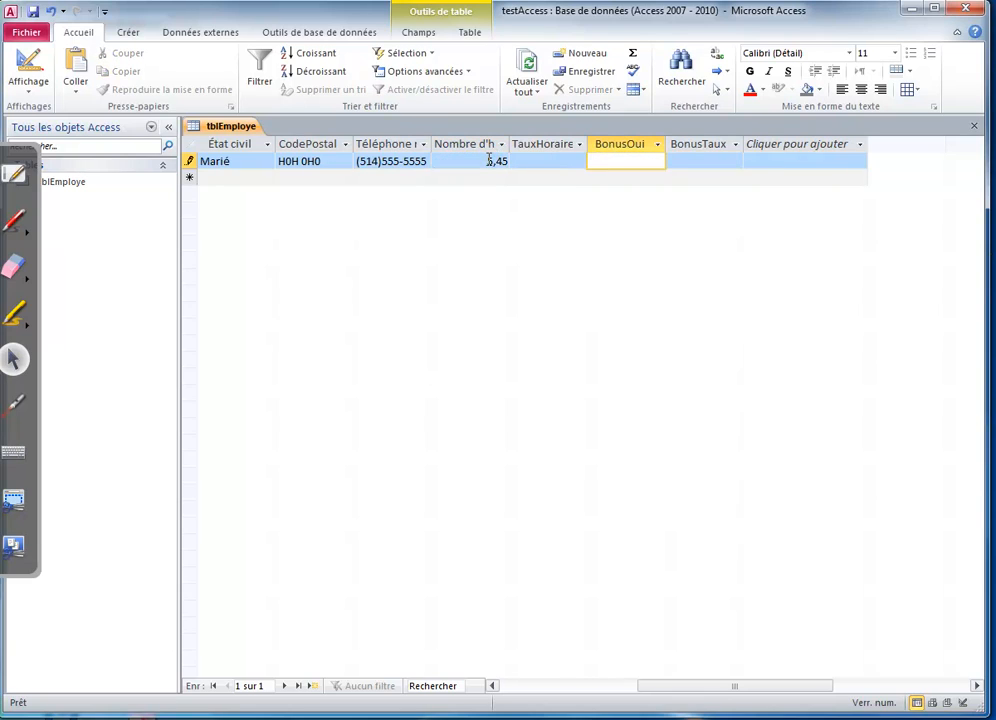
Replace the first record's hours worked with 5,45123 to test the decimal display
drag(490, 158, 527, 162)
text(5)
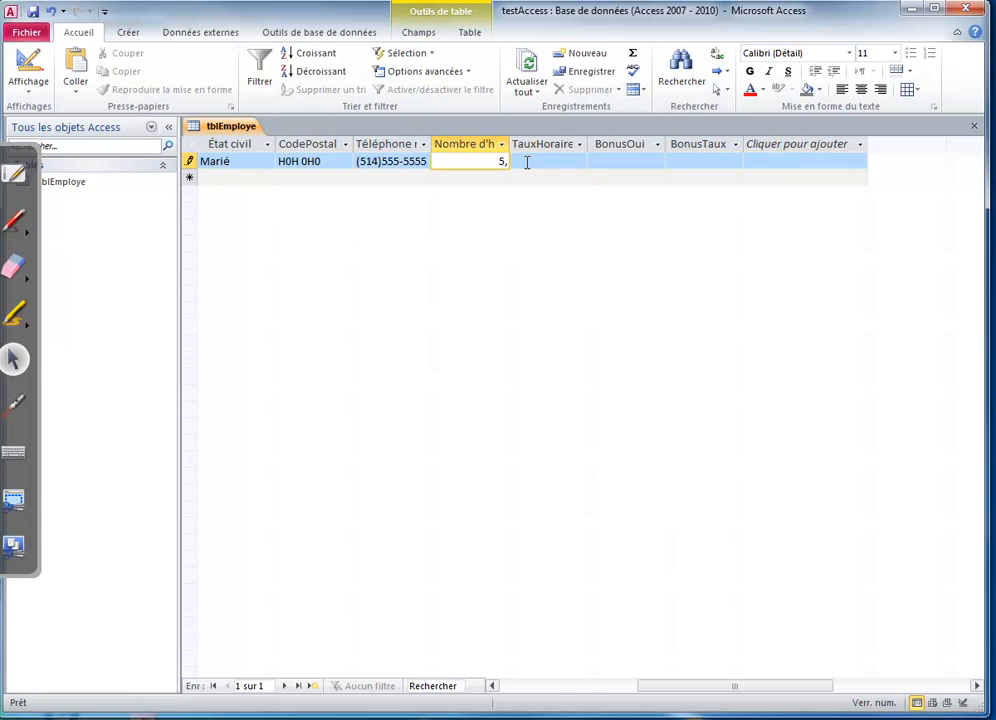
text(,45123)
key(Tab)
click(487, 164)
click(473, 177)
click(482, 161)
Return to Design view and set HeuresTravail's format to Fixe
click(38, 70)
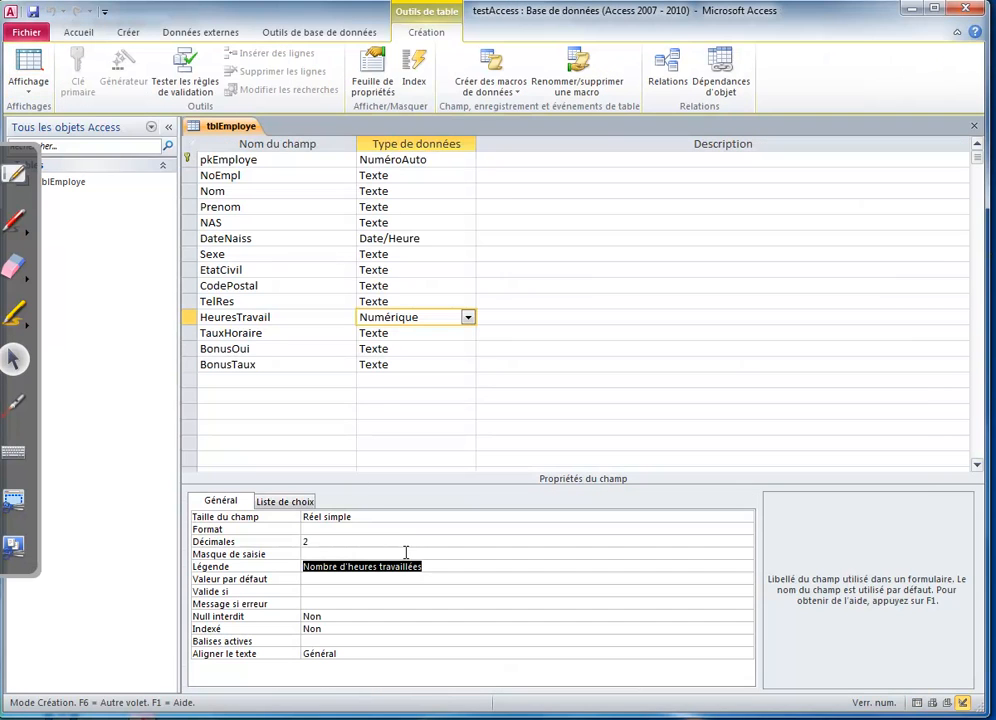
click(322, 541)
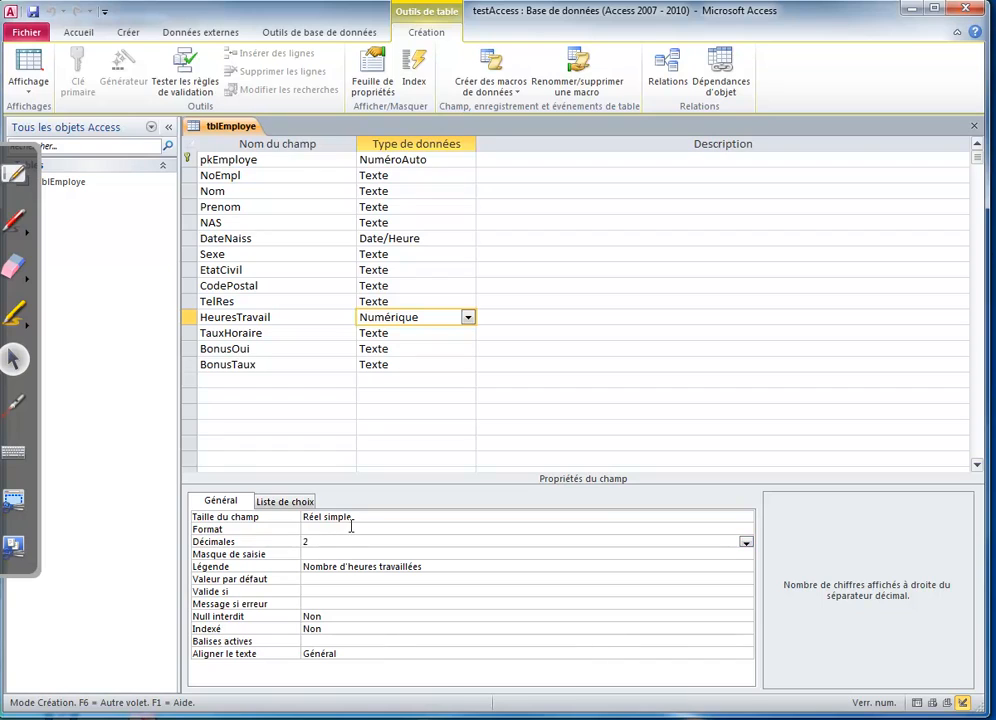
click(343, 529)
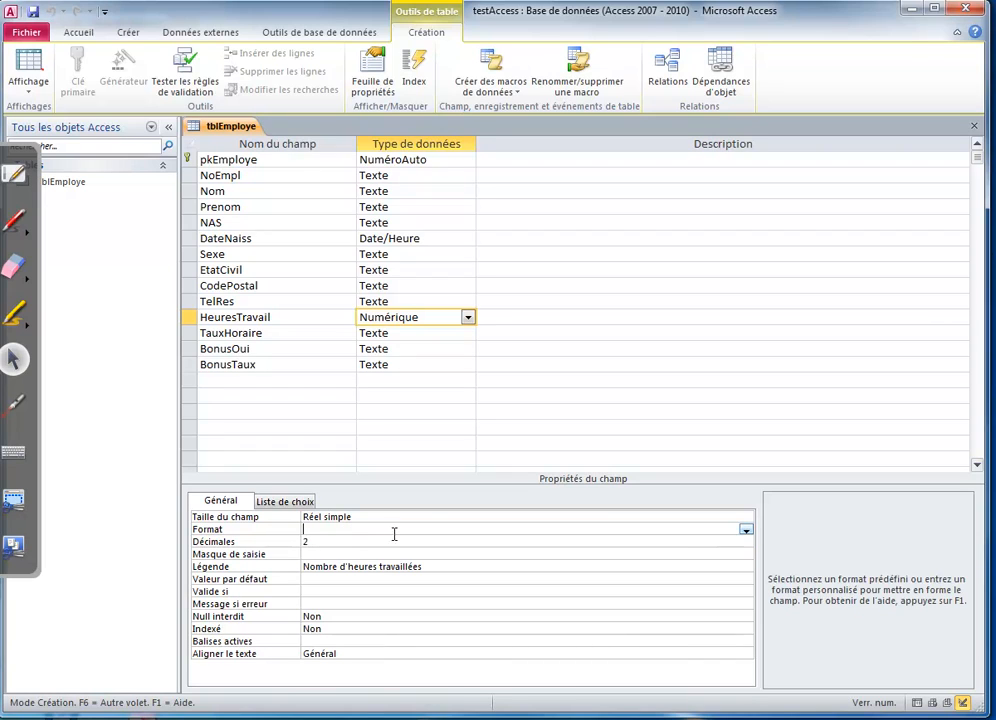
click(745, 530)
click(492, 577)
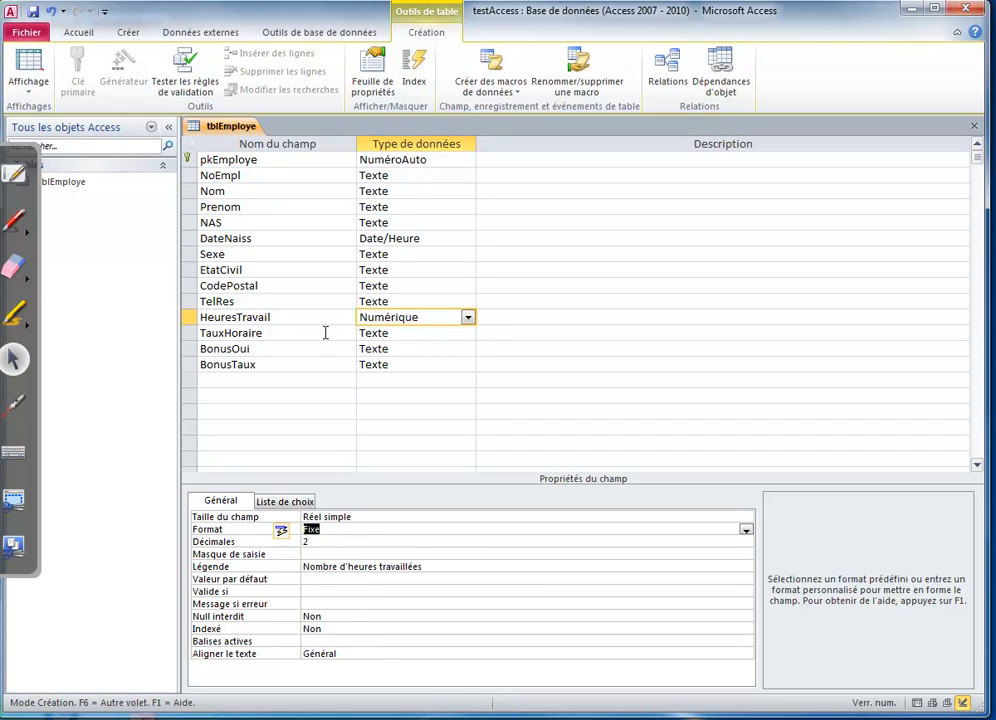
Save the table, switch to Datasheet view and inspect the first record's displayed and stored number of hours worked
click(29, 62)
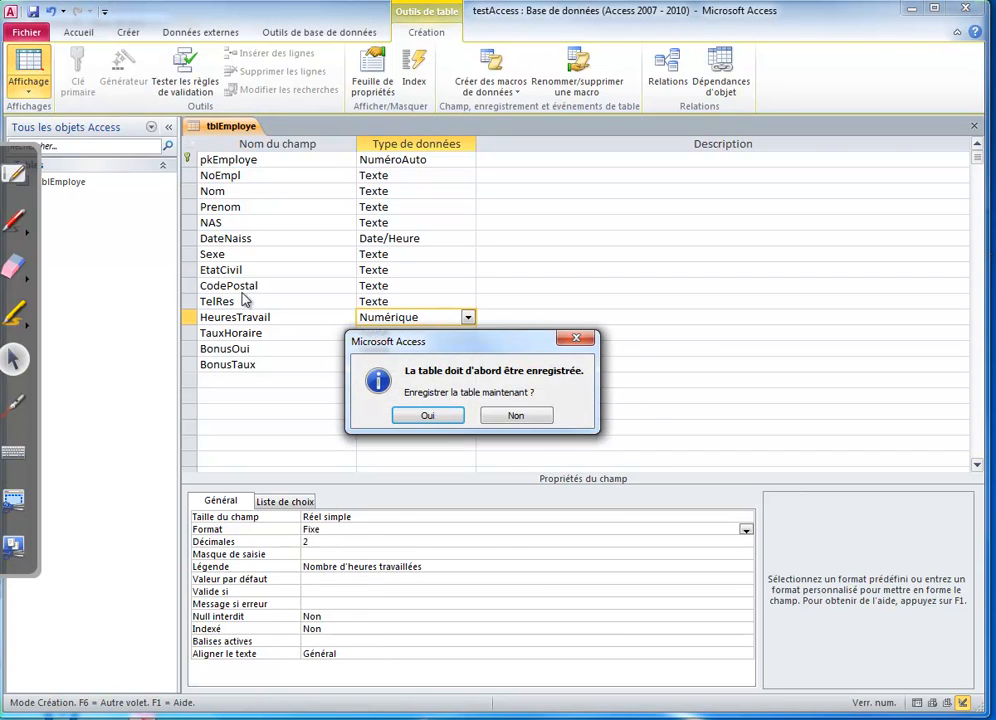
click(453, 421)
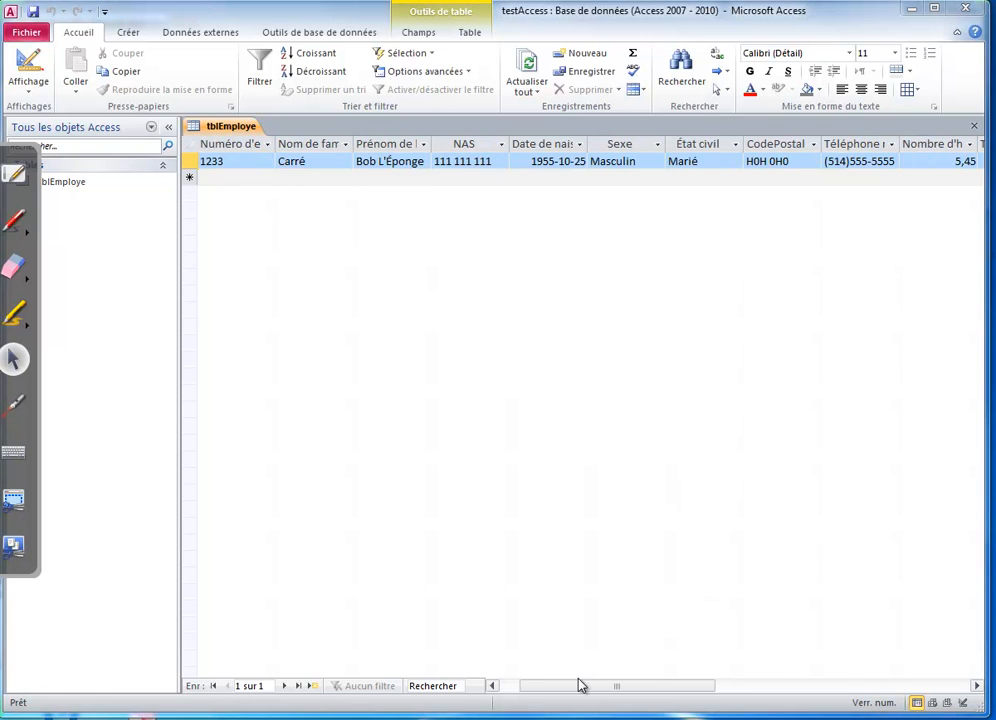
drag(580, 685, 655, 686)
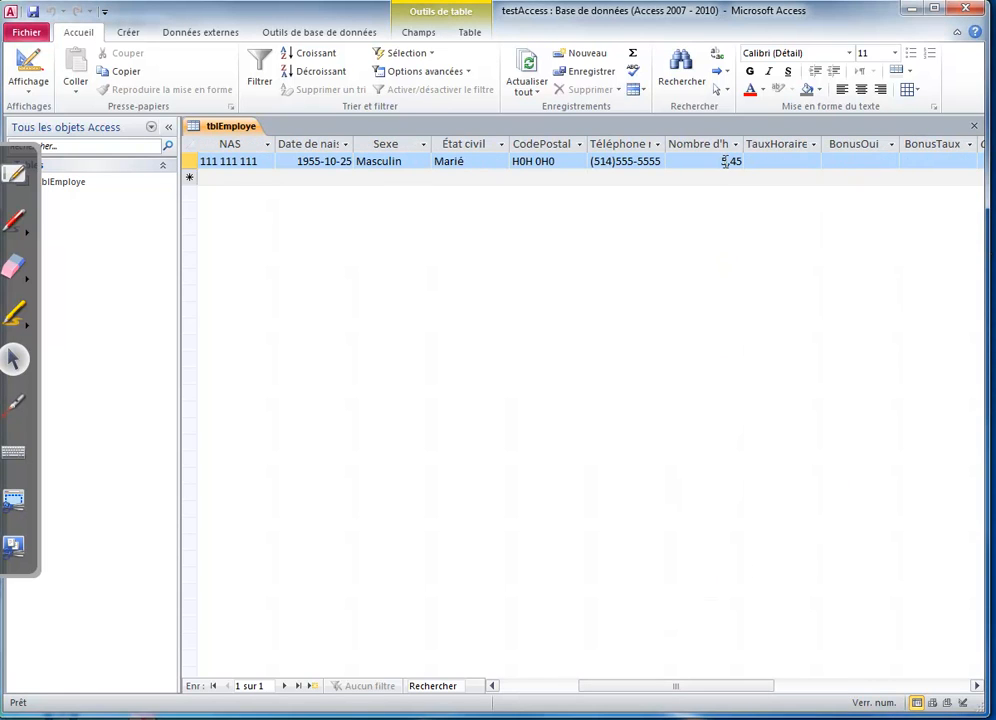
drag(724, 160, 760, 160)
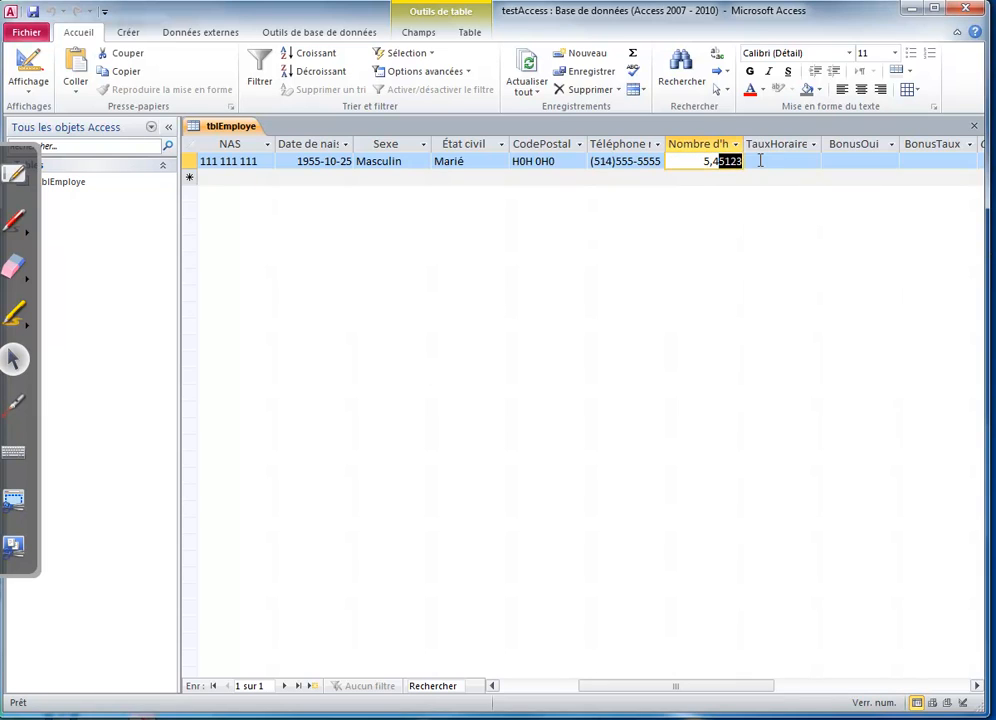
click(761, 184)
click(731, 154)
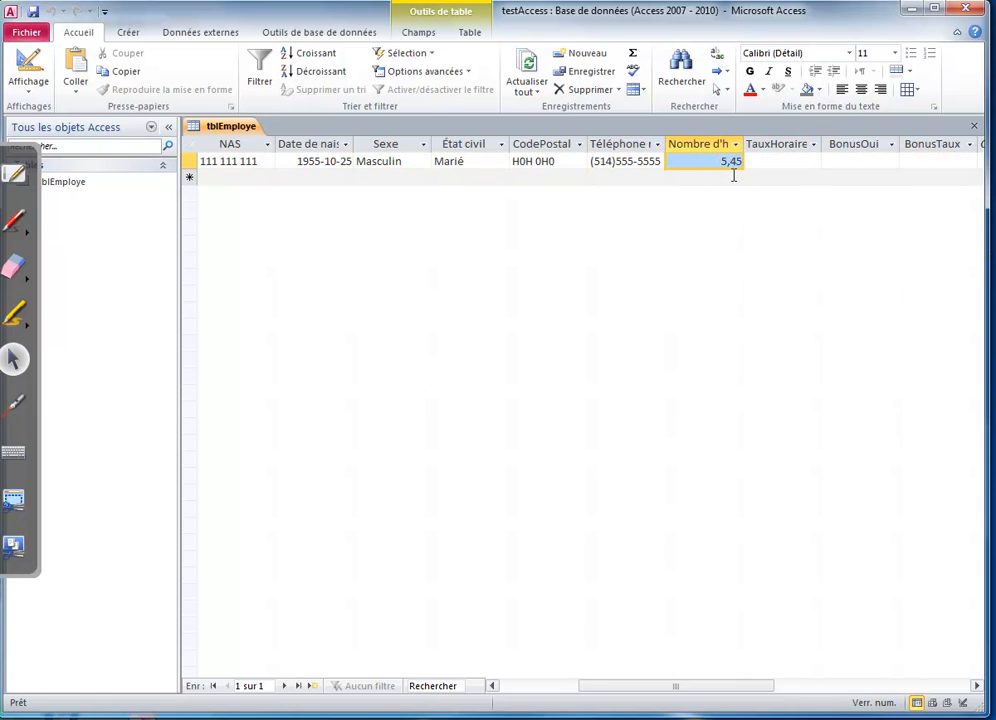
click(733, 175)
click(731, 161)
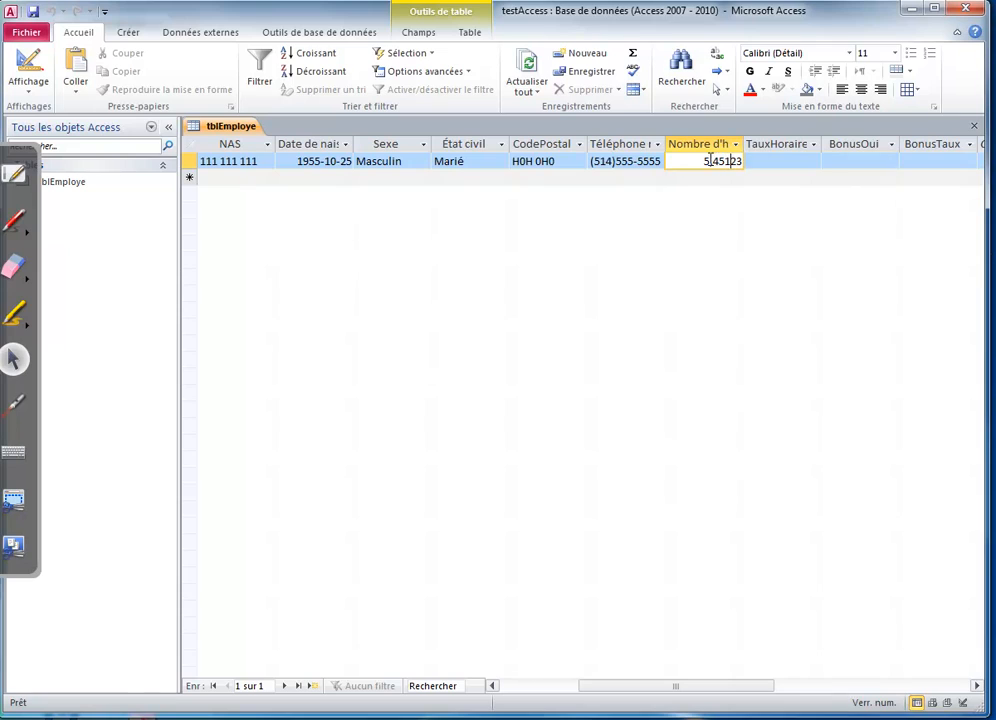
Replace the first record's number of hours worked with 5,2 to test the Fixe format
drag(705, 160, 758, 167)
key(Delete)
text(5,2)
click(783, 178)
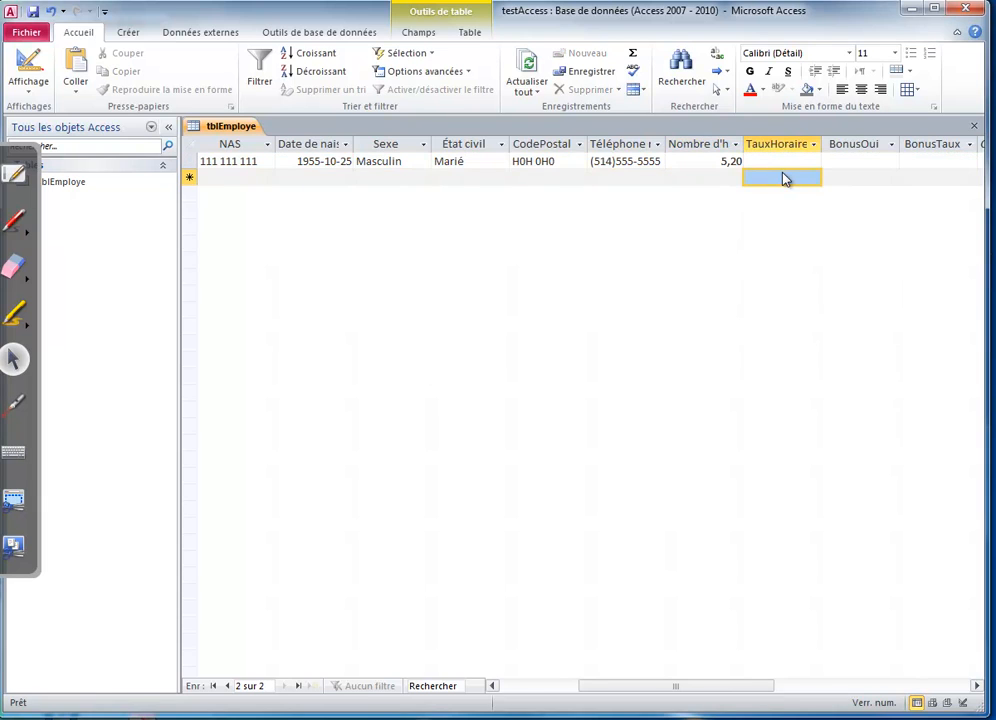
click(787, 160)
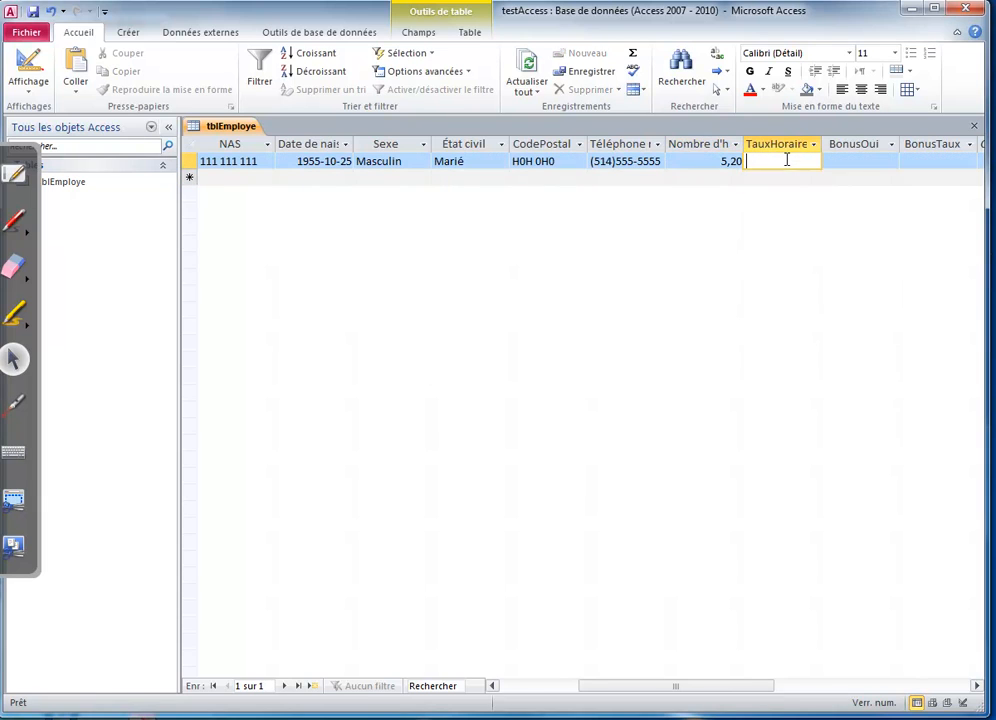
Return to Design view and set TauxHoraire's data type to Numérique
click(23, 92)
click(90, 228)
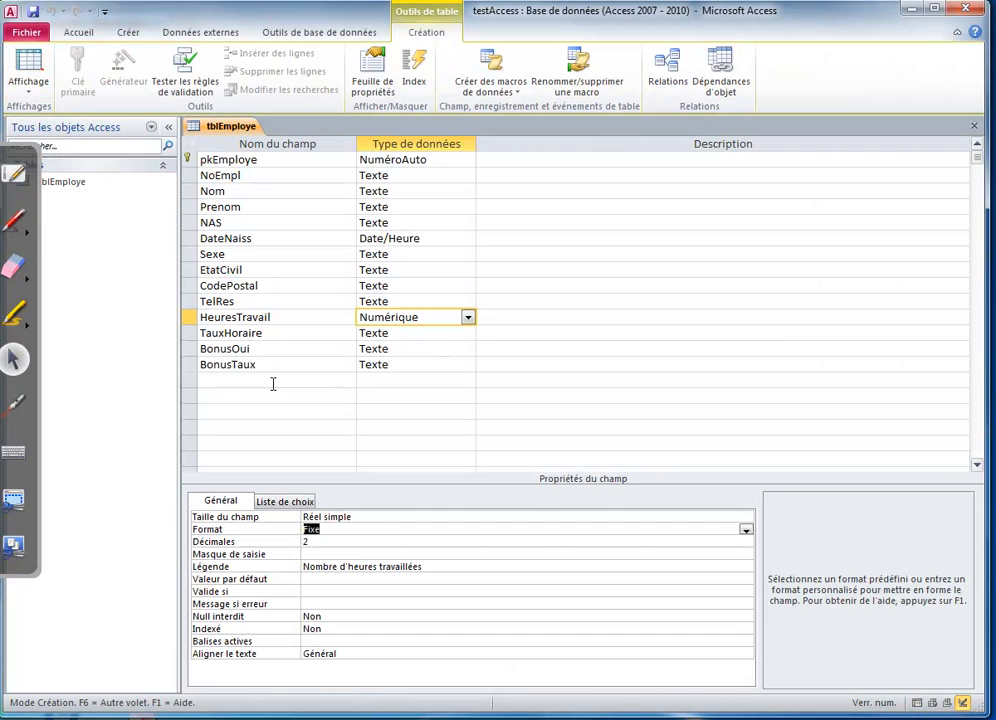
click(27, 90)
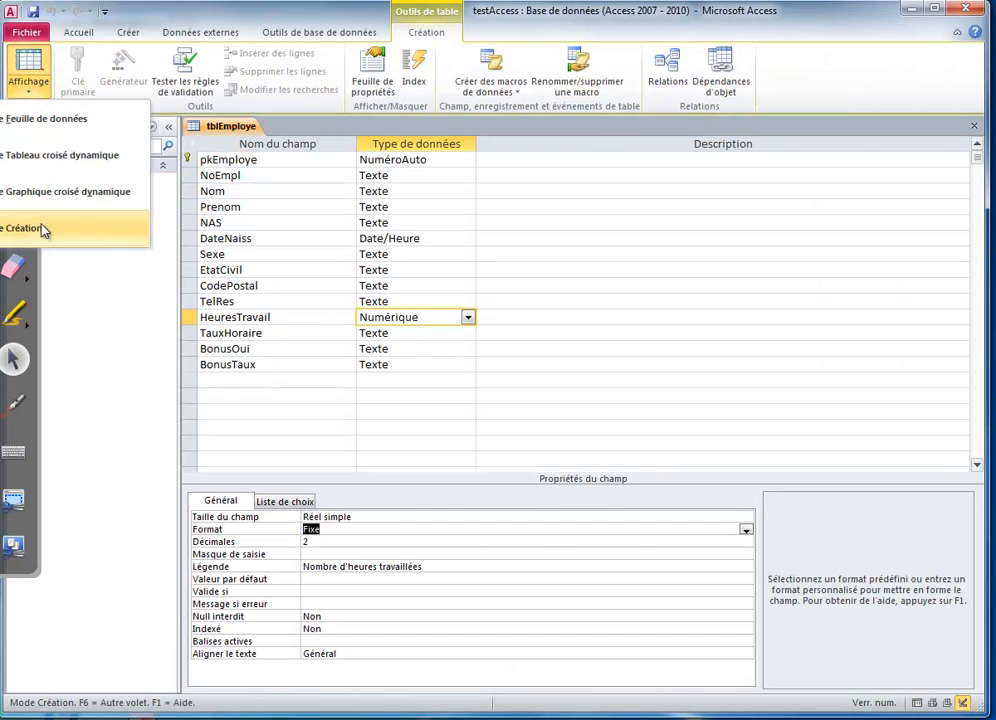
click(248, 337)
click(421, 337)
click(467, 334)
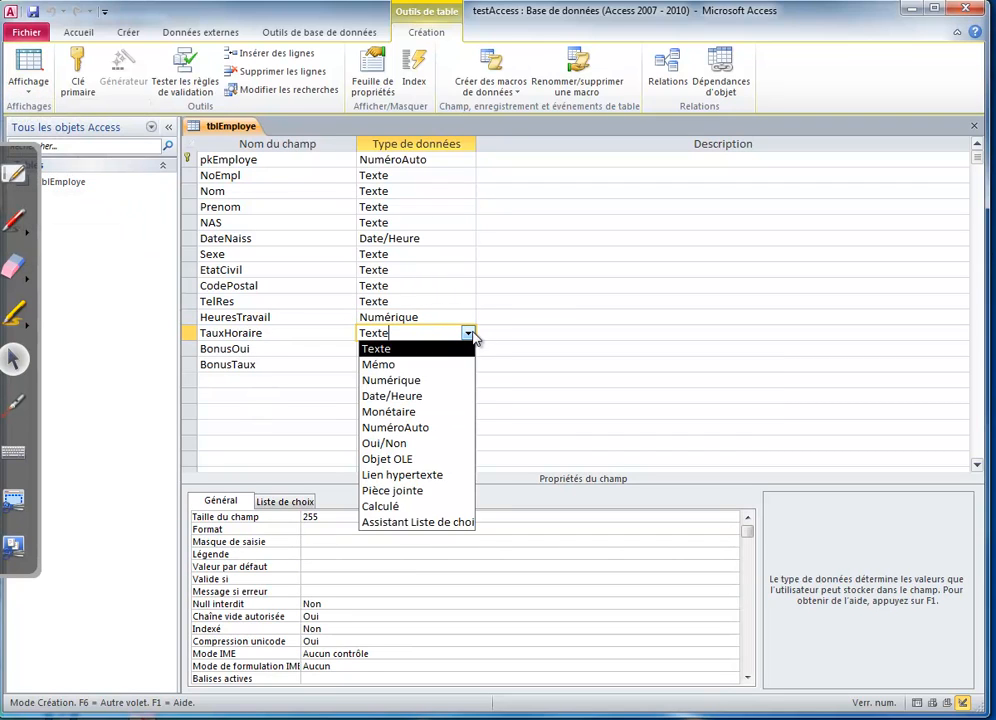
click(439, 380)
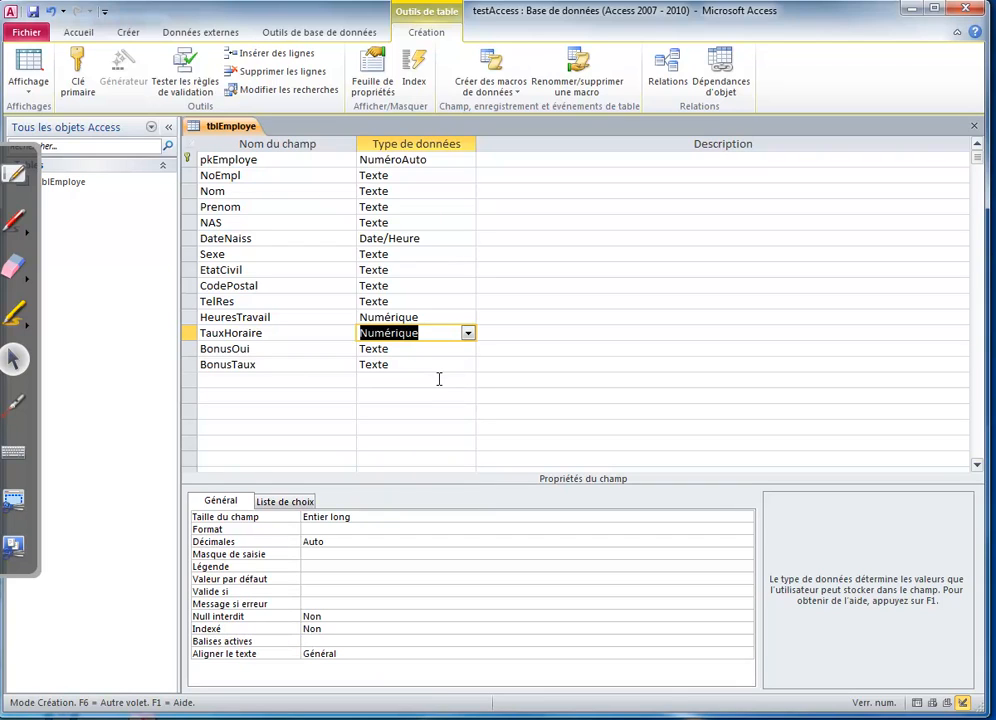
Set TauxHoraire's field size to Réel simple, keeping Numérique as its data type
click(361, 517)
click(746, 517)
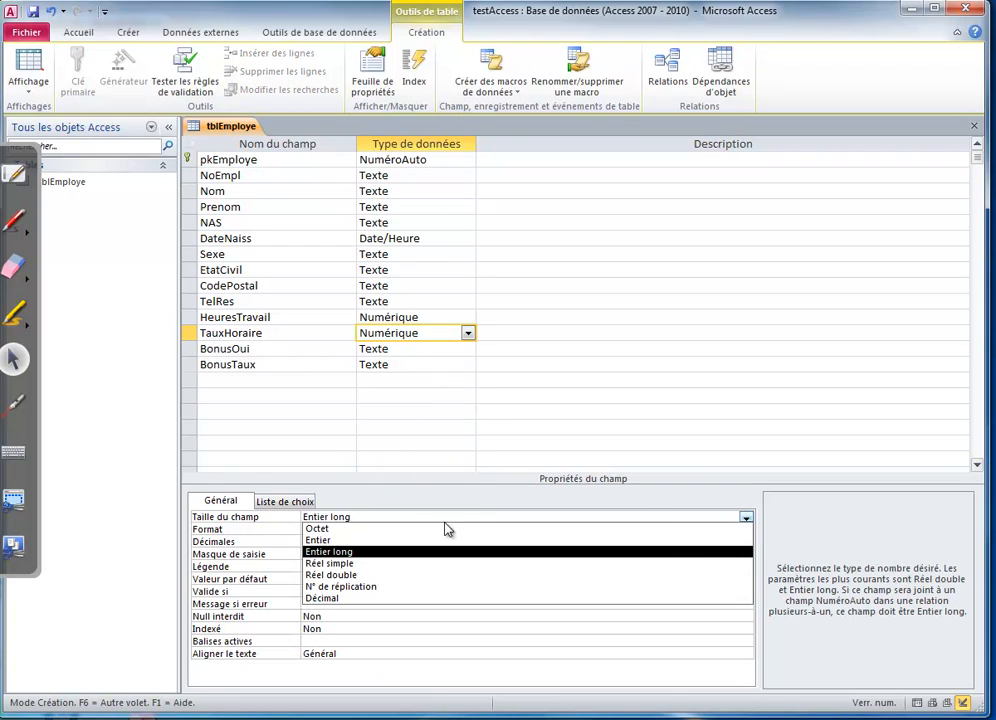
click(356, 563)
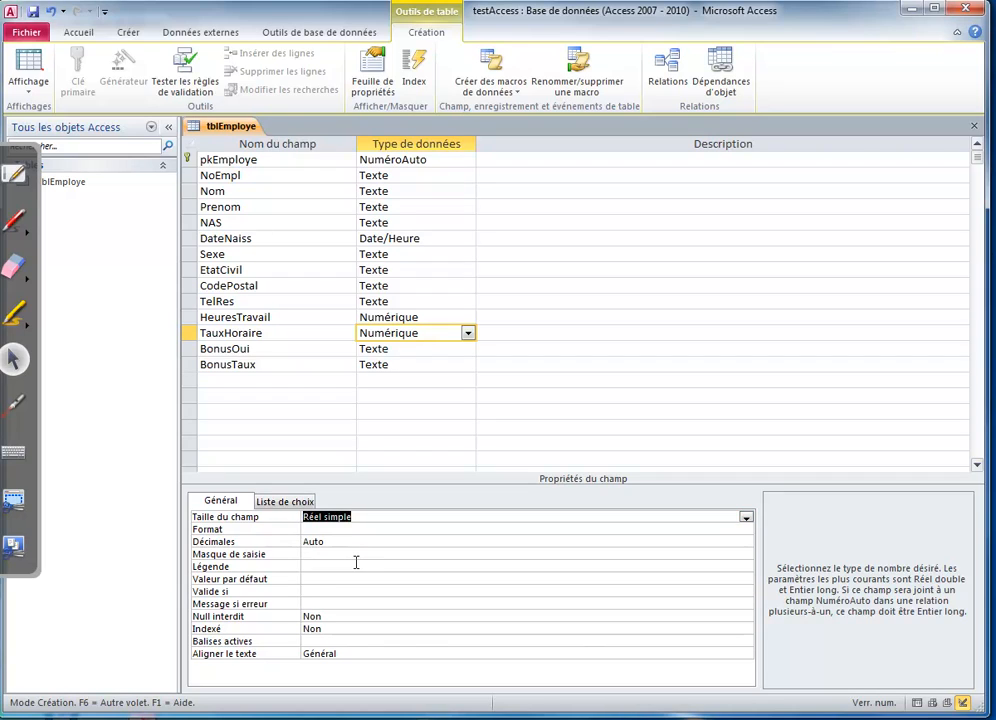
click(467, 334)
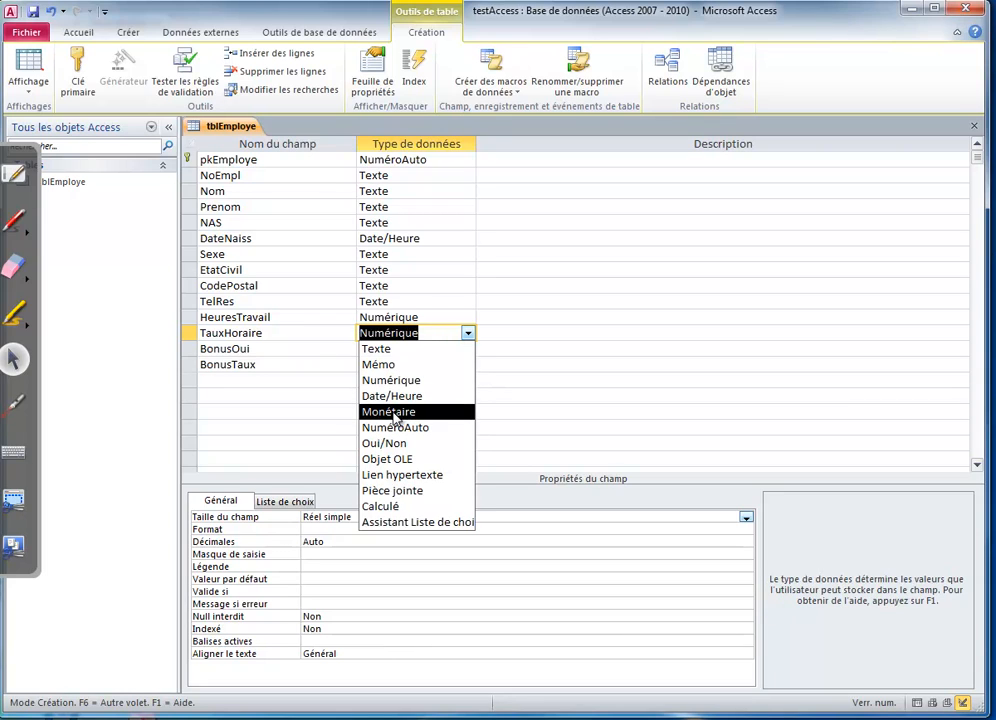
click(402, 386)
Set TauxHoraire's format to Monétaire with 2 decimal places
click(458, 528)
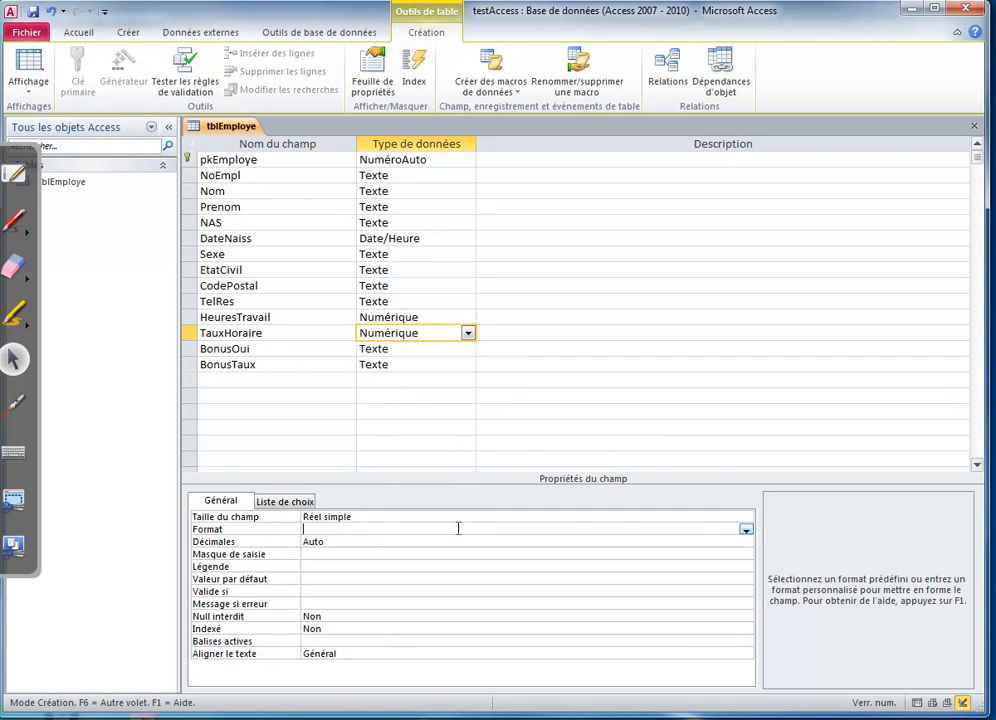
click(746, 531)
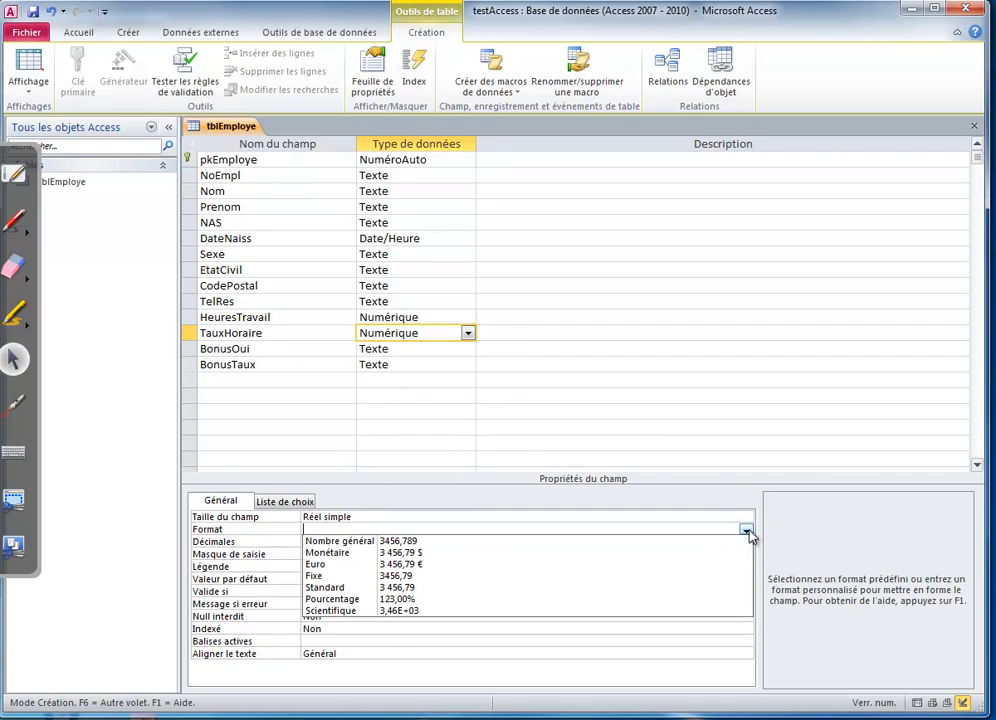
click(418, 554)
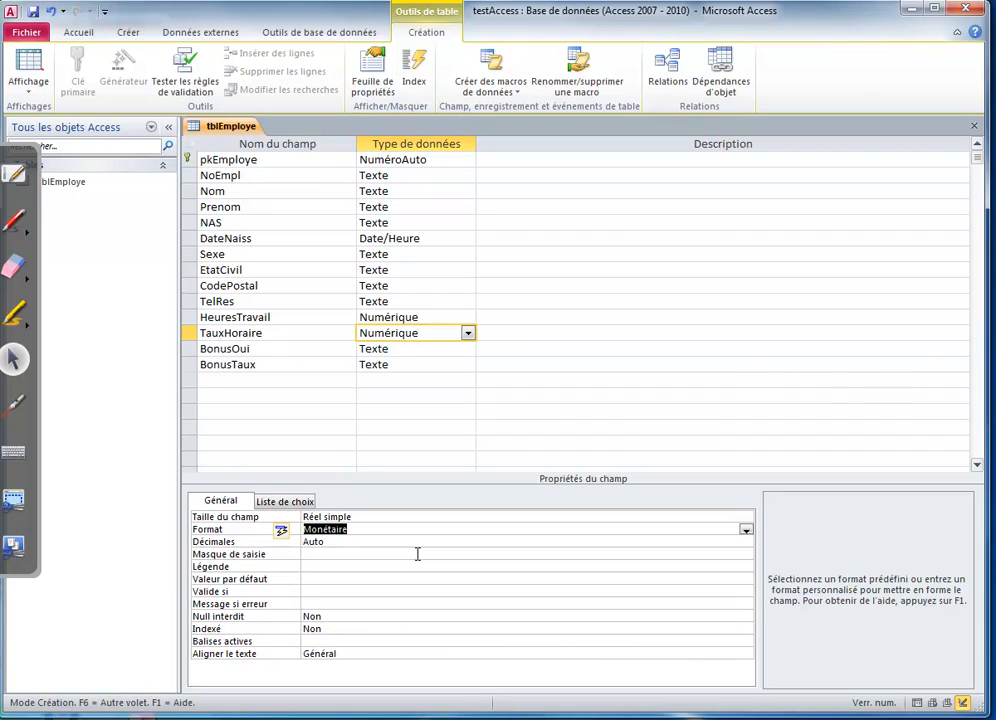
click(352, 541)
click(745, 541)
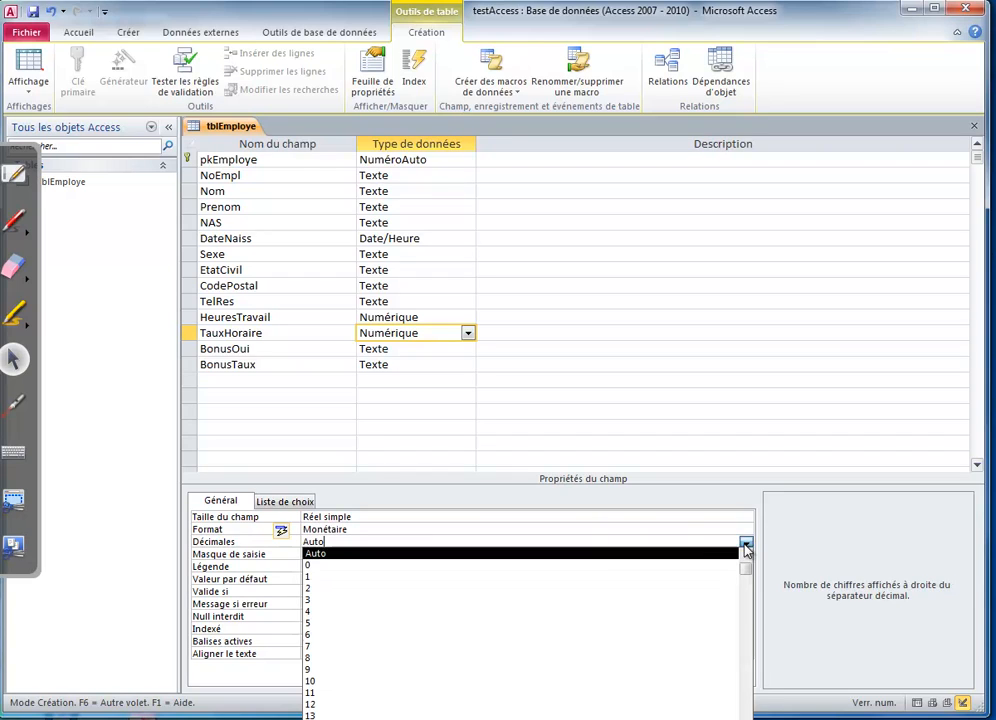
click(563, 591)
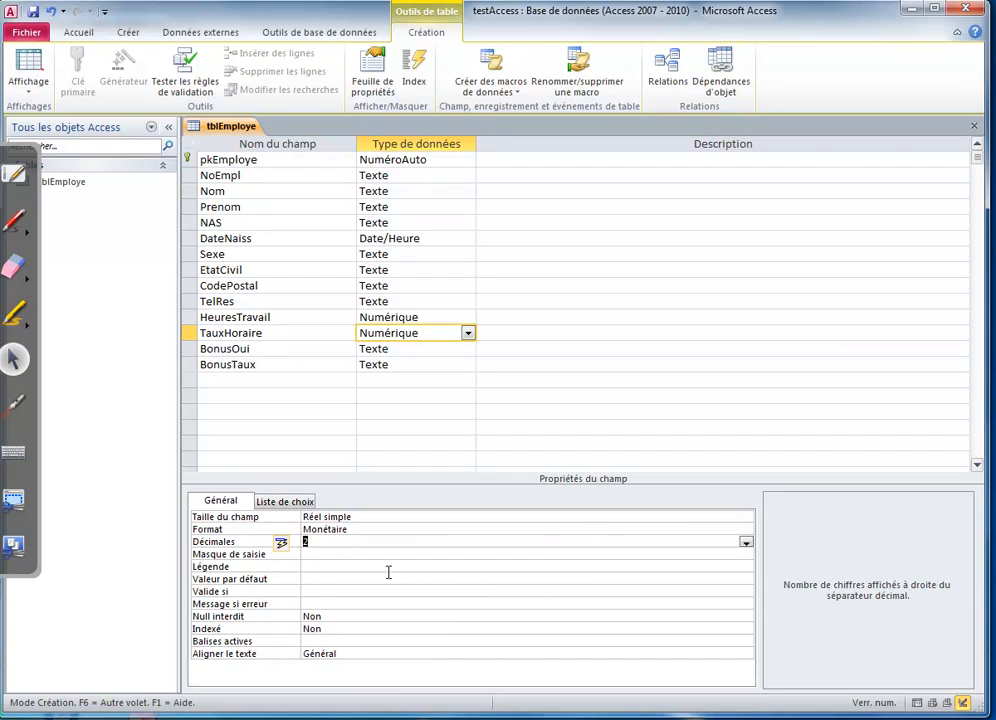
Set TauxHoraire's caption to "Taux horaire" and save the table, accepting the possible data loss
click(353, 566)
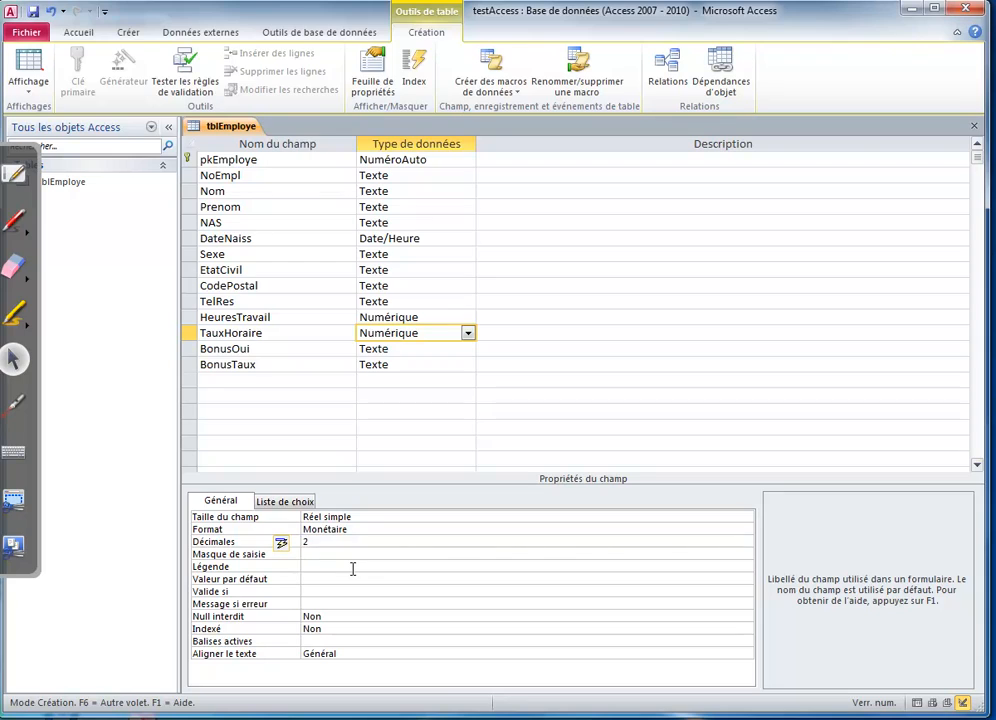
text(taux horai)
key(Delete)
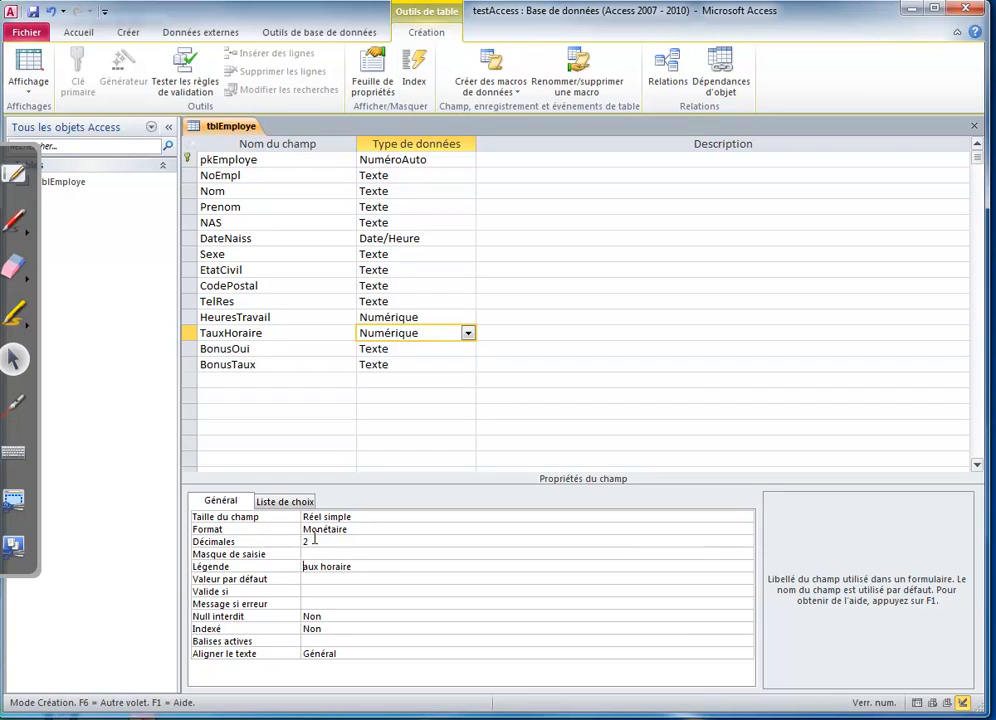
text(T)
click(33, 12)
click(424, 426)
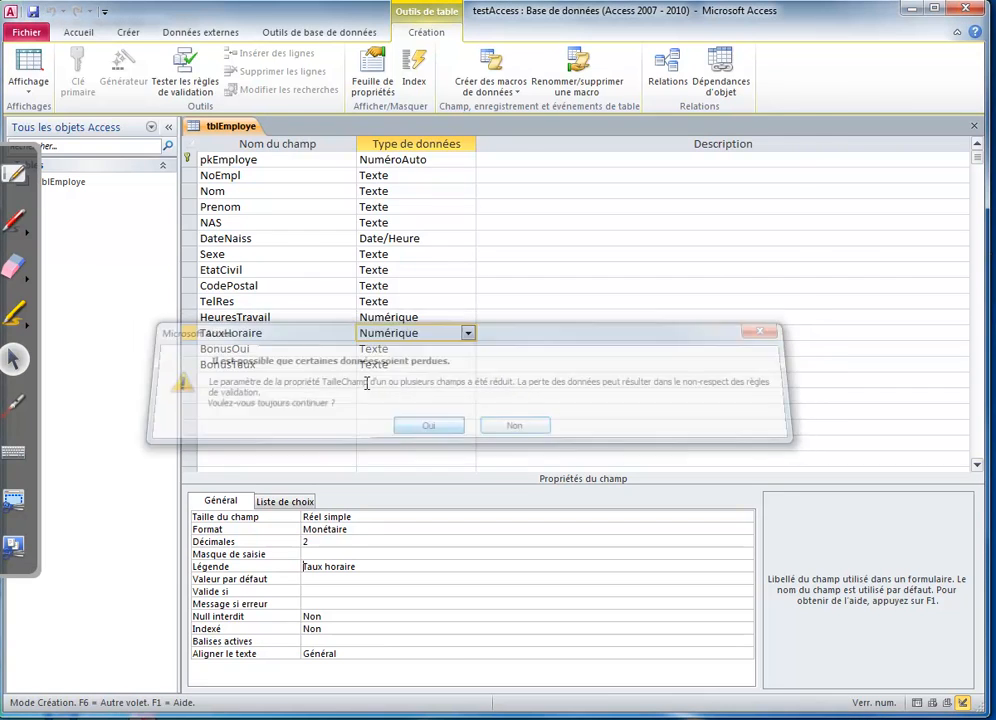
Switch to Datasheet view and enter 55,50 as the first record's hourly rate
click(33, 72)
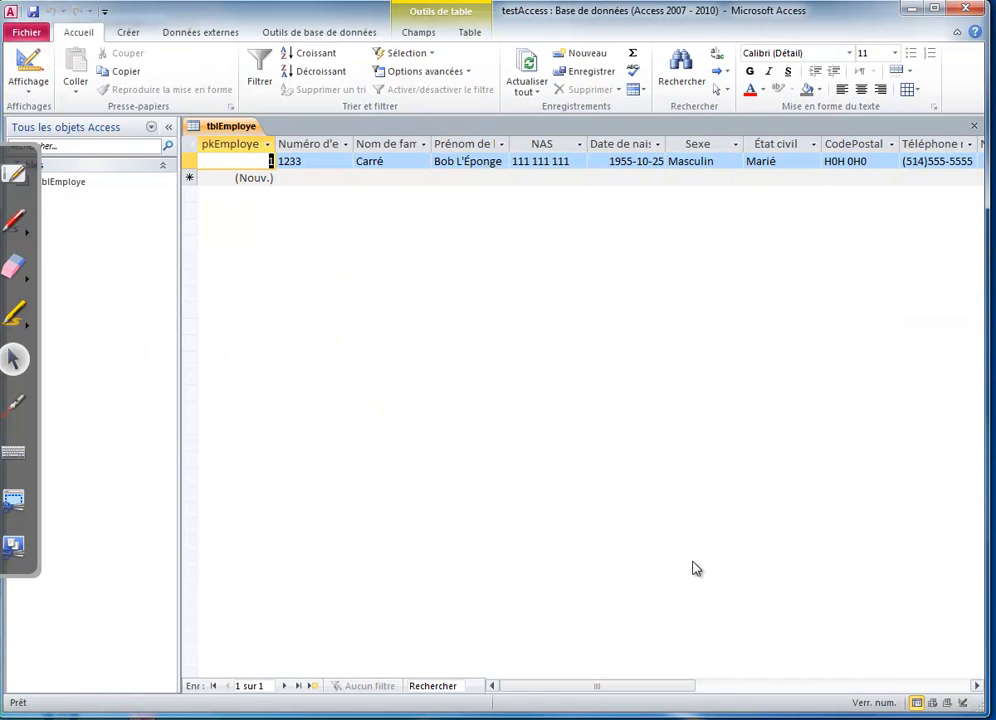
drag(669, 686, 767, 549)
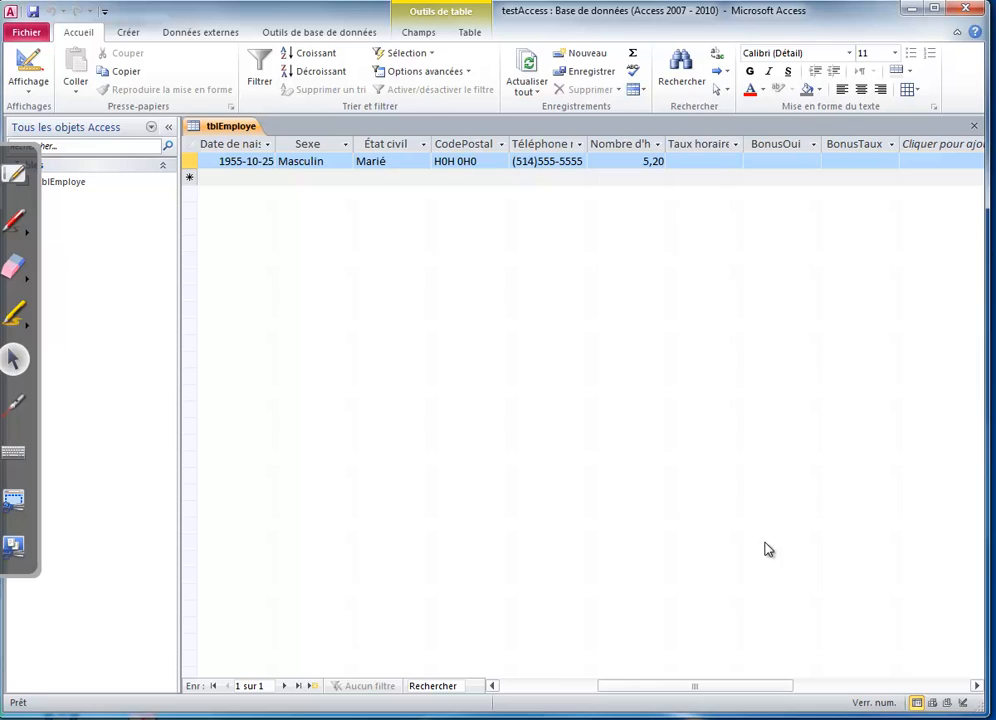
click(714, 161)
text(55)
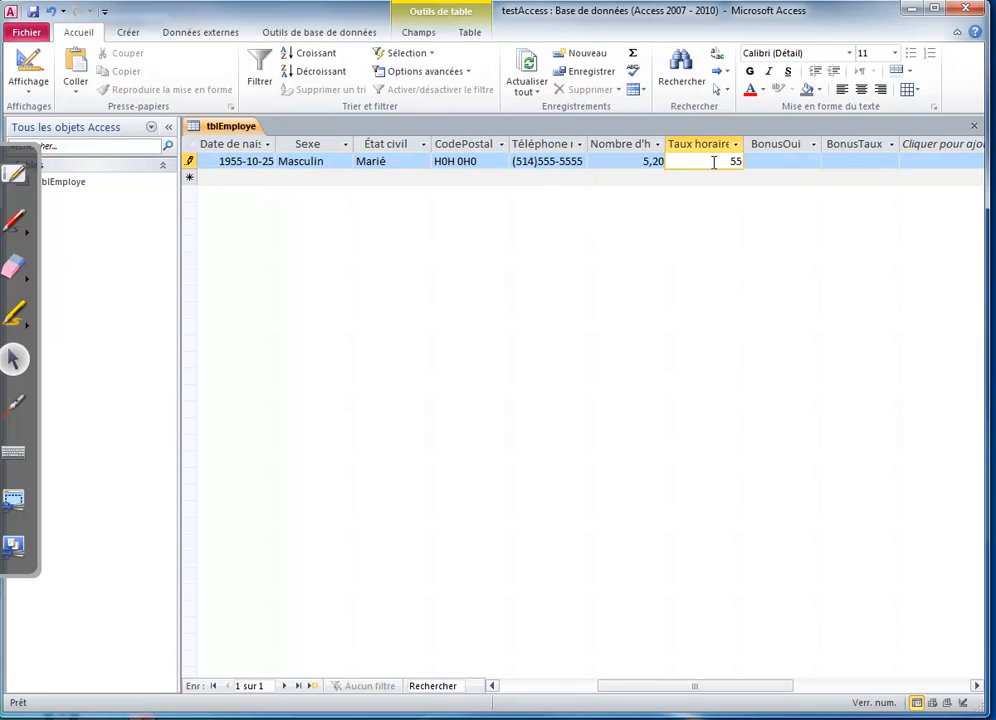
text(,50)
click(767, 161)
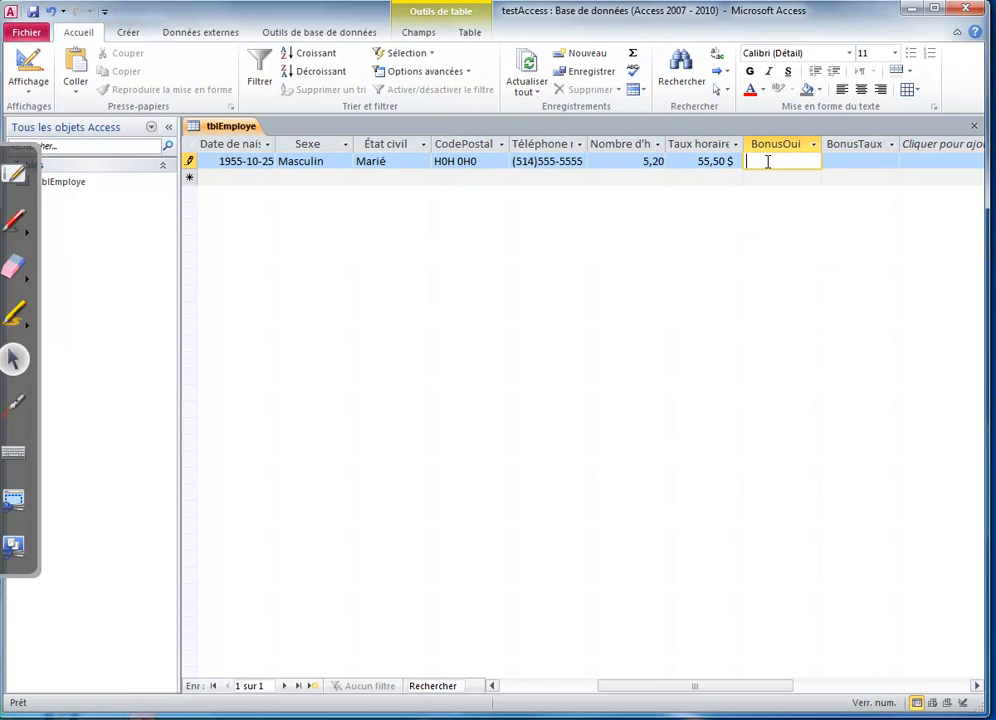
Replace the first record's hourly rate with 55,555 and reopen the cell to compare displayed and stored values
double_click(717, 162)
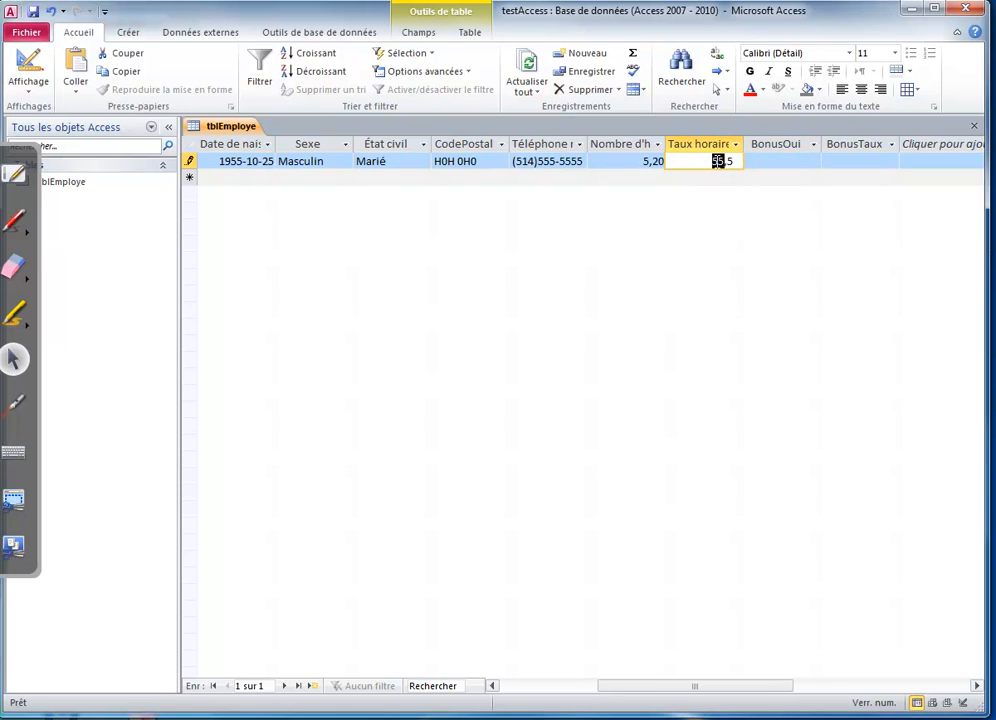
text(55,555)
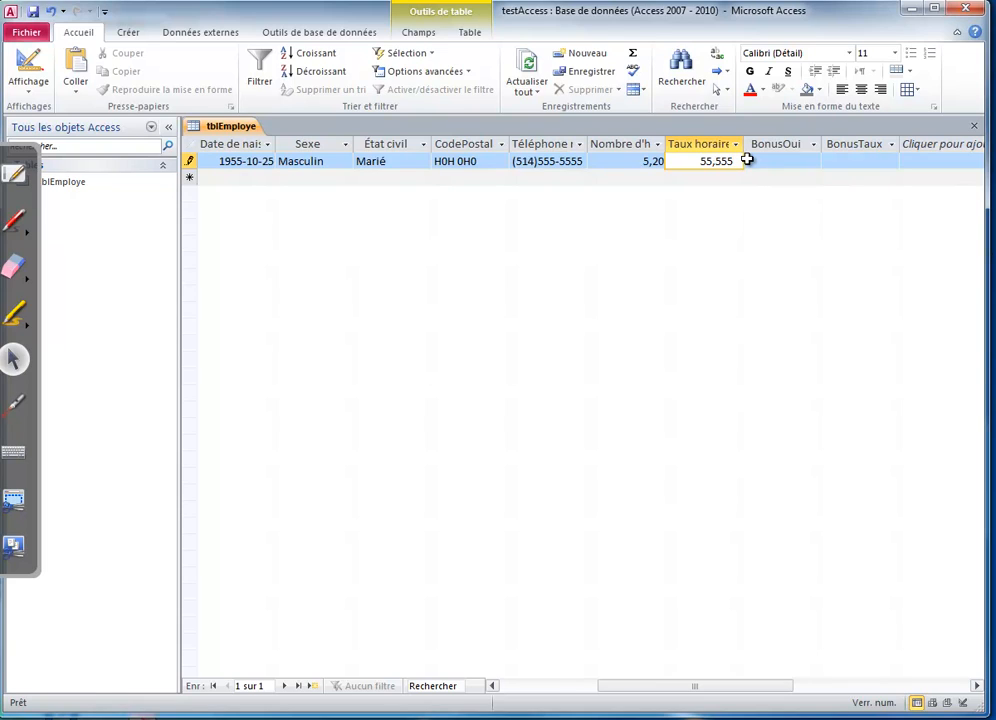
click(794, 160)
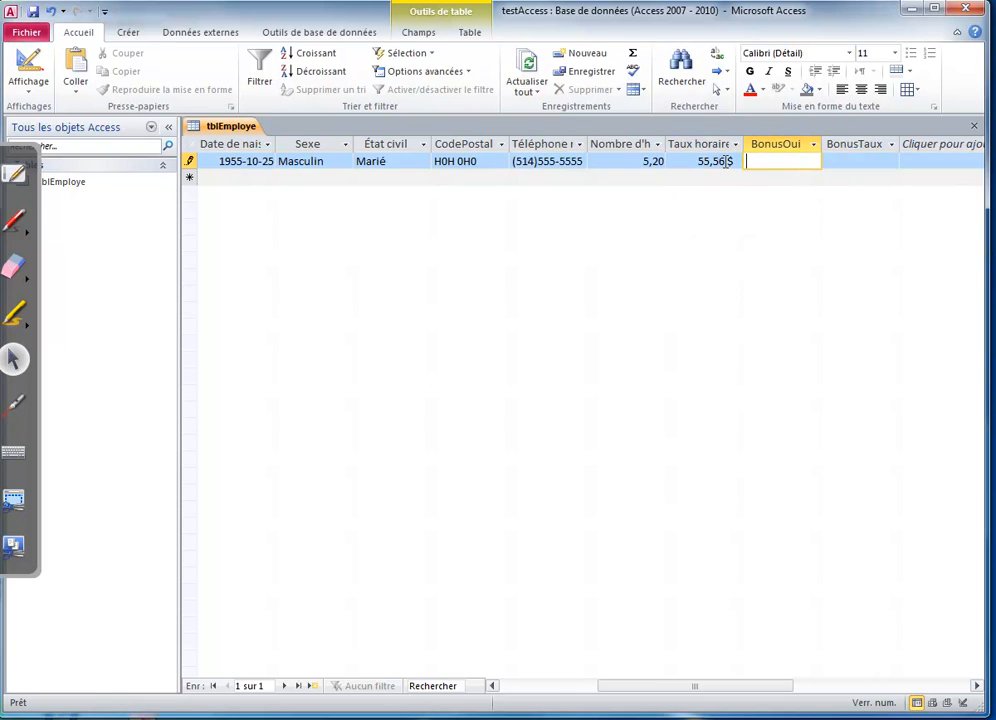
key(shift+Tab)
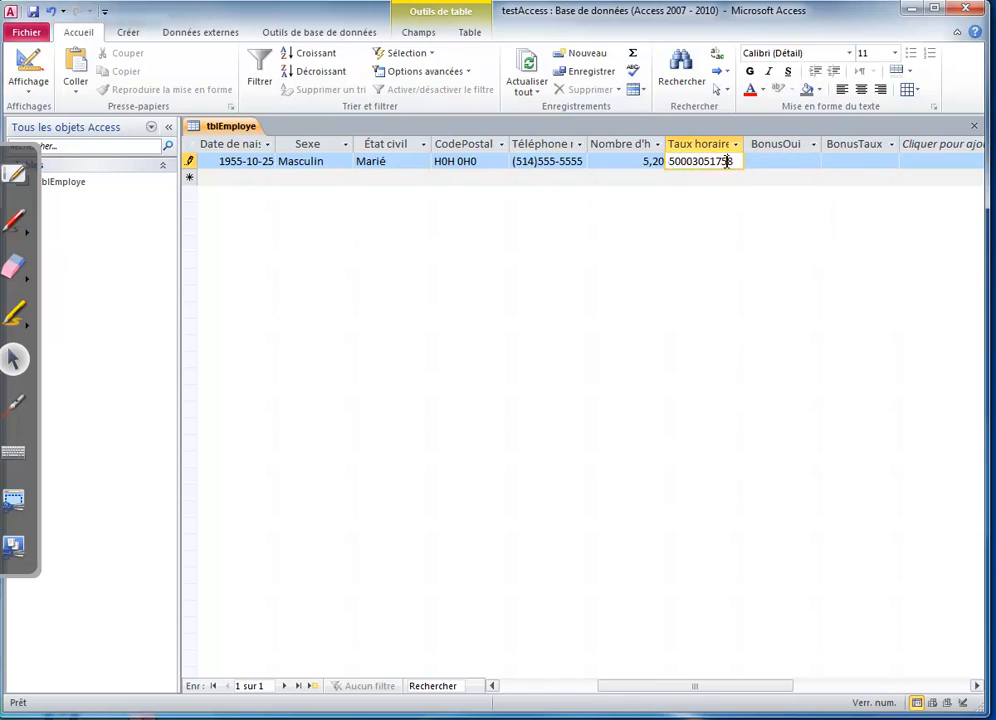
Clear the first record's hourly rate, enter 55,5 in its place and return to Design view
text(5)
key(BackSpace)
click(776, 162)
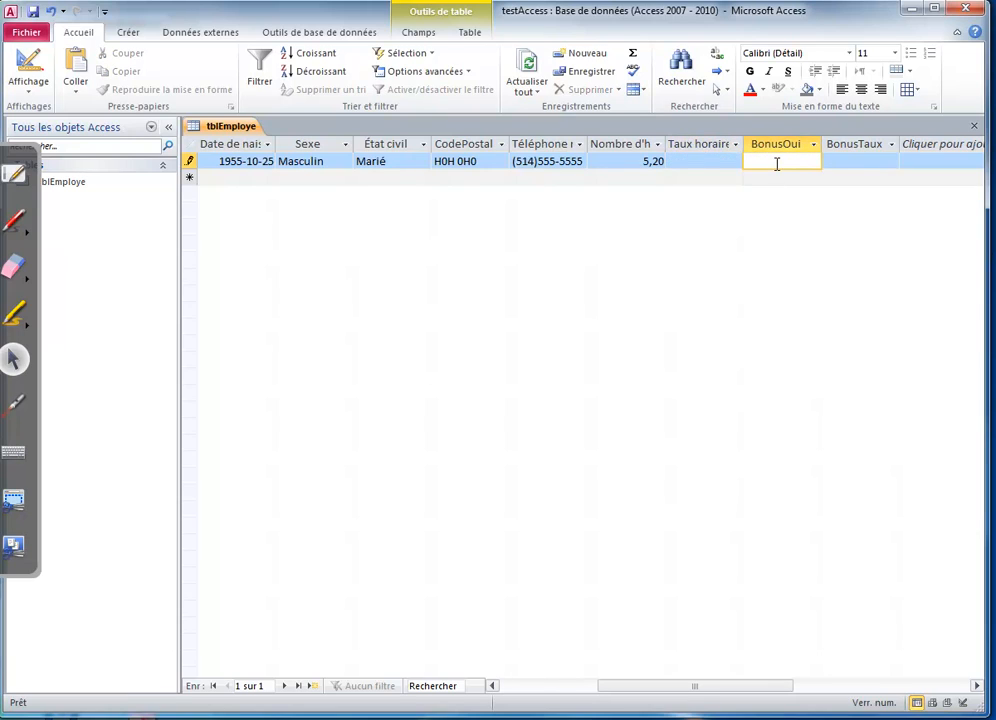
click(701, 162)
text(55)
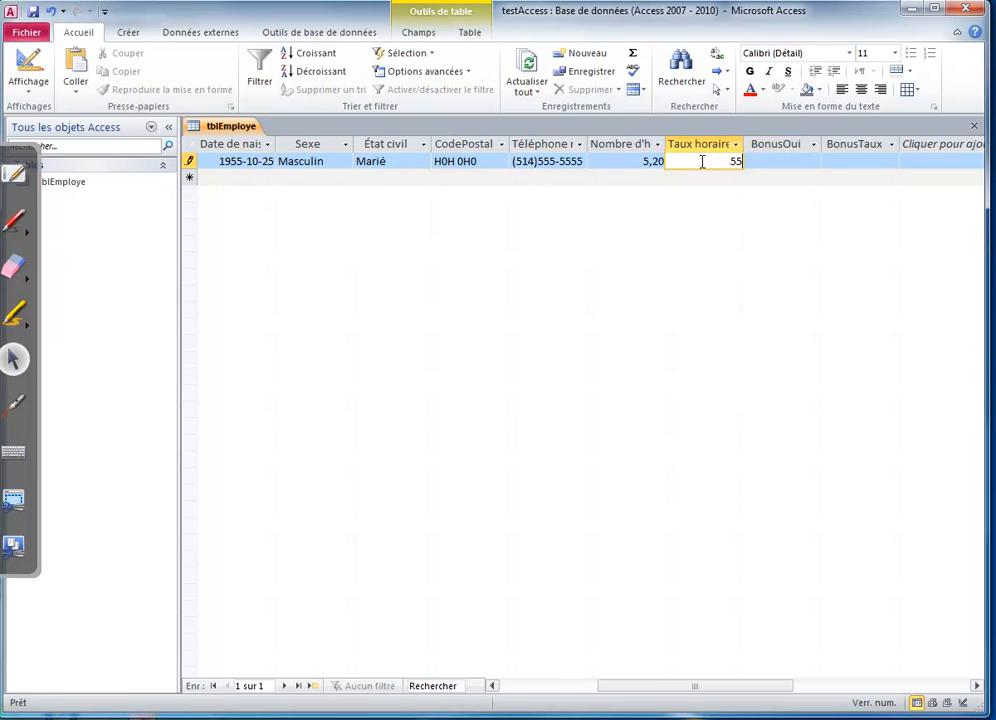
text(,5)
click(795, 162)
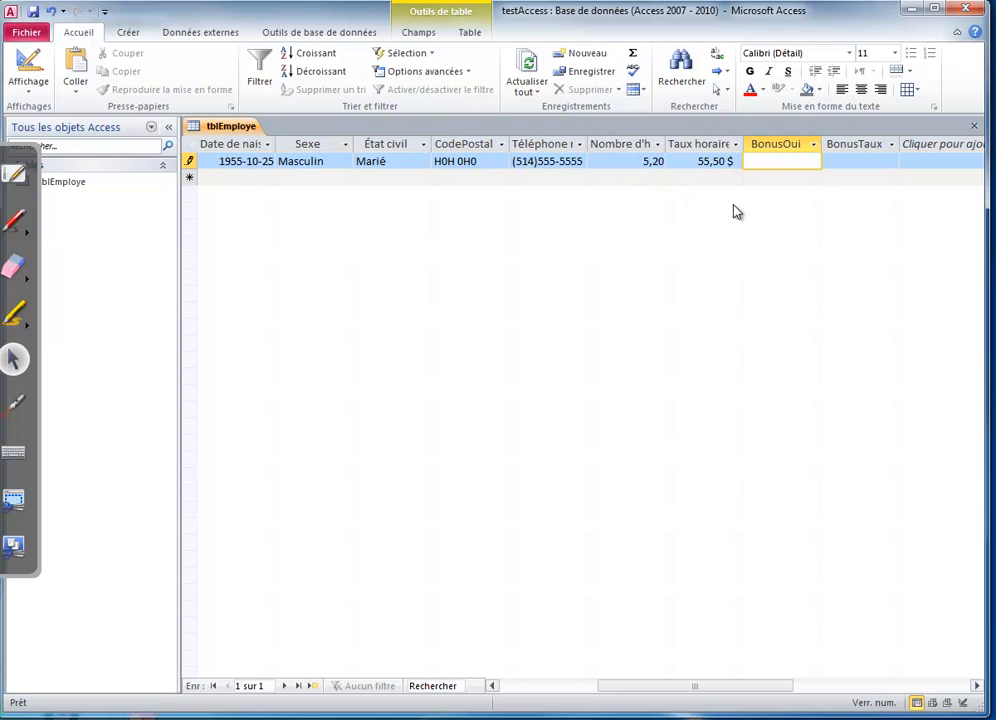
click(28, 62)
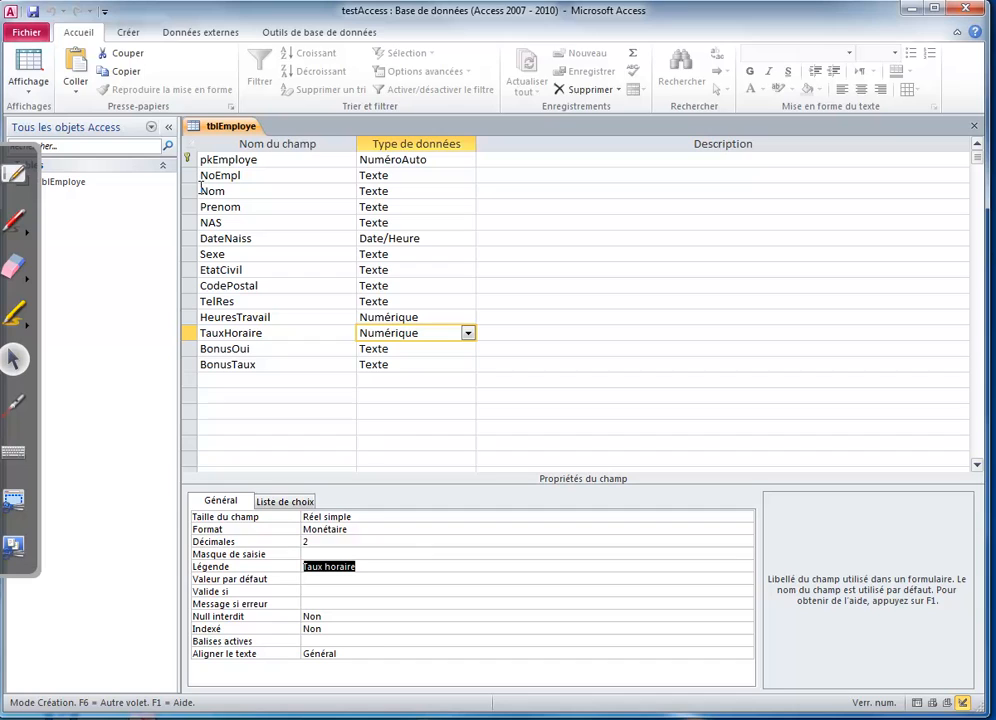
Set the BonusOui field's data type to Oui/Non with the Vrai/Faux format
click(398, 349)
click(468, 349)
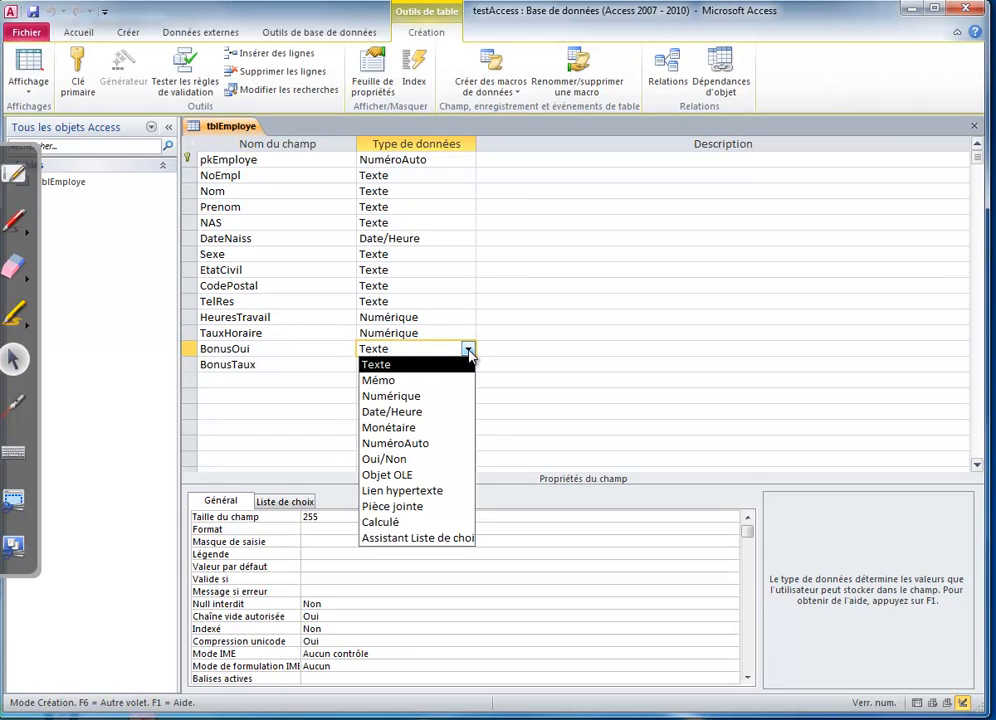
click(397, 455)
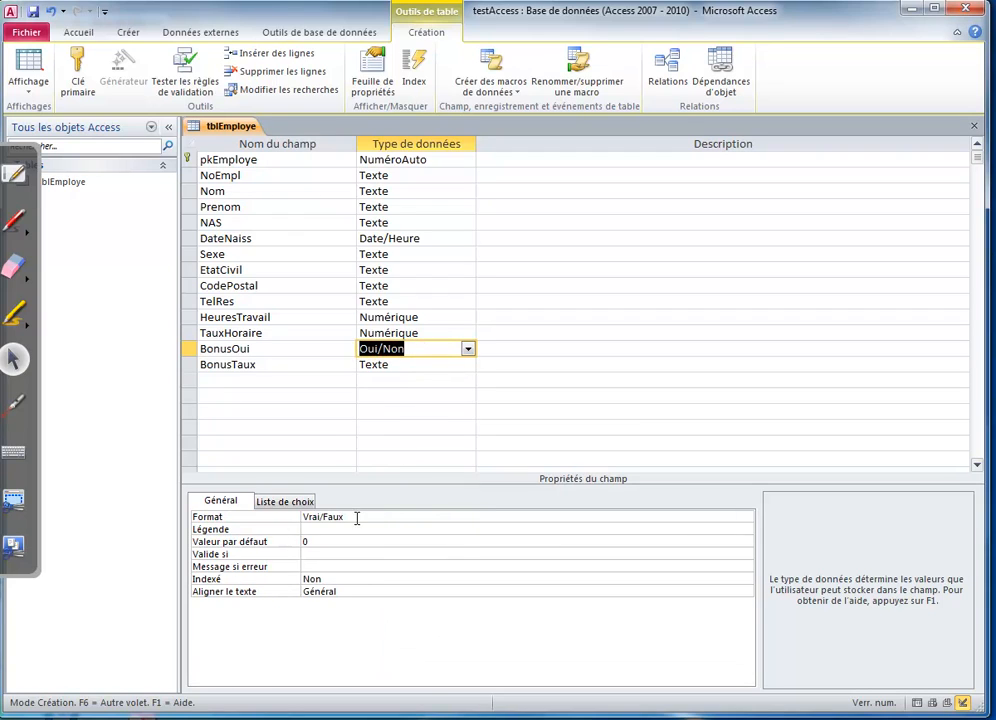
click(704, 517)
click(746, 518)
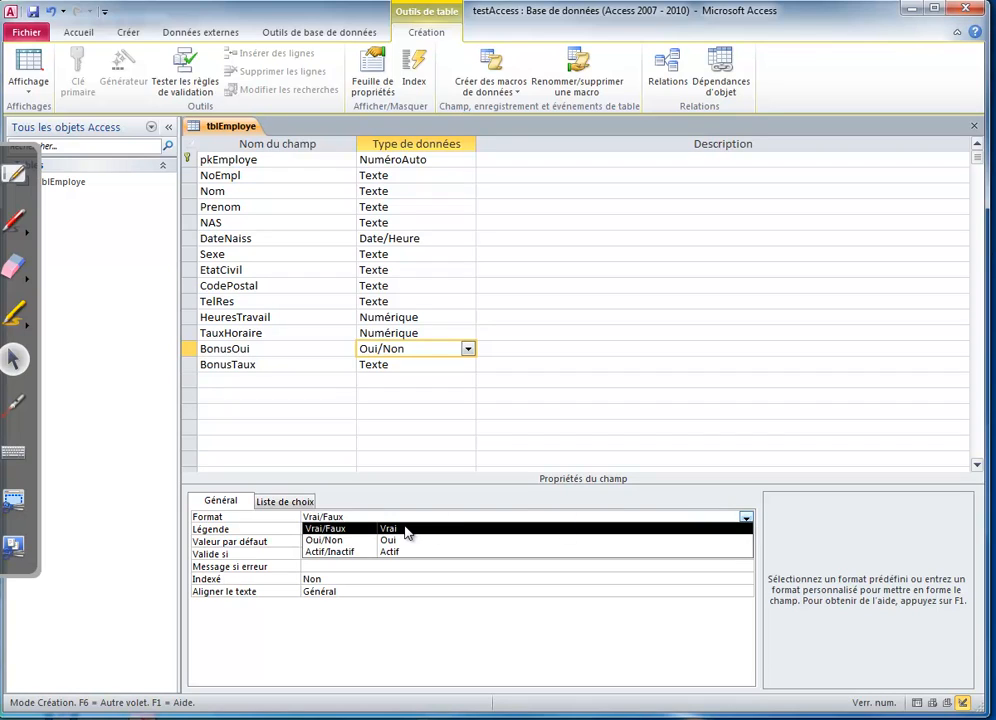
click(406, 529)
Give BonusOui the caption "Bonus accordé" and switch to Datasheet view, saving the table and accepting possible data loss
click(396, 530)
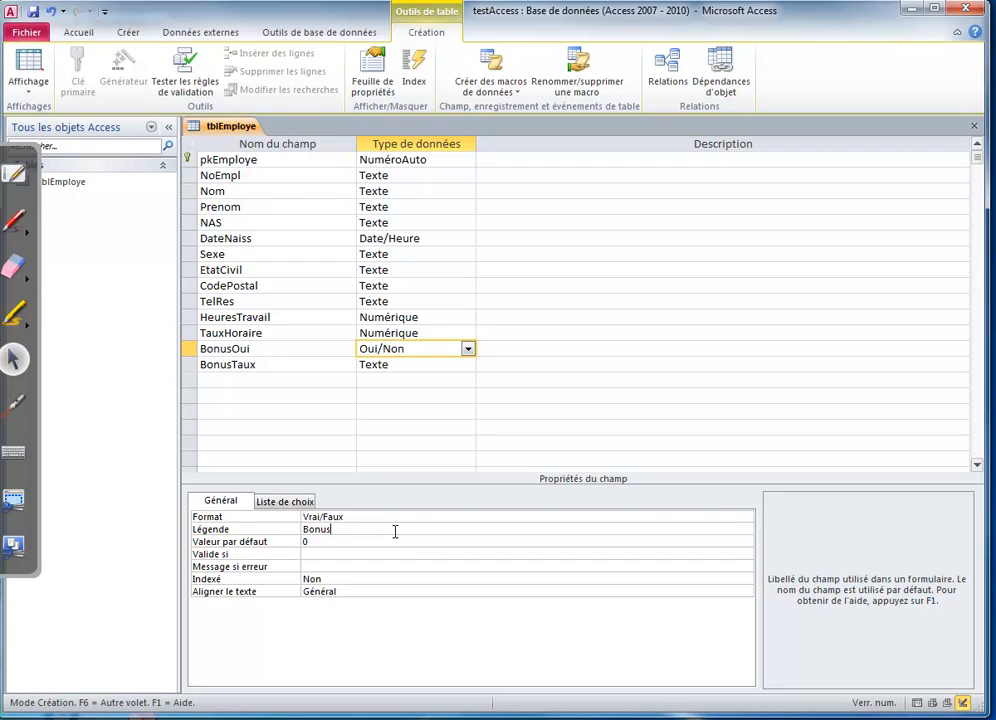
text(Bonus accordé)
click(324, 541)
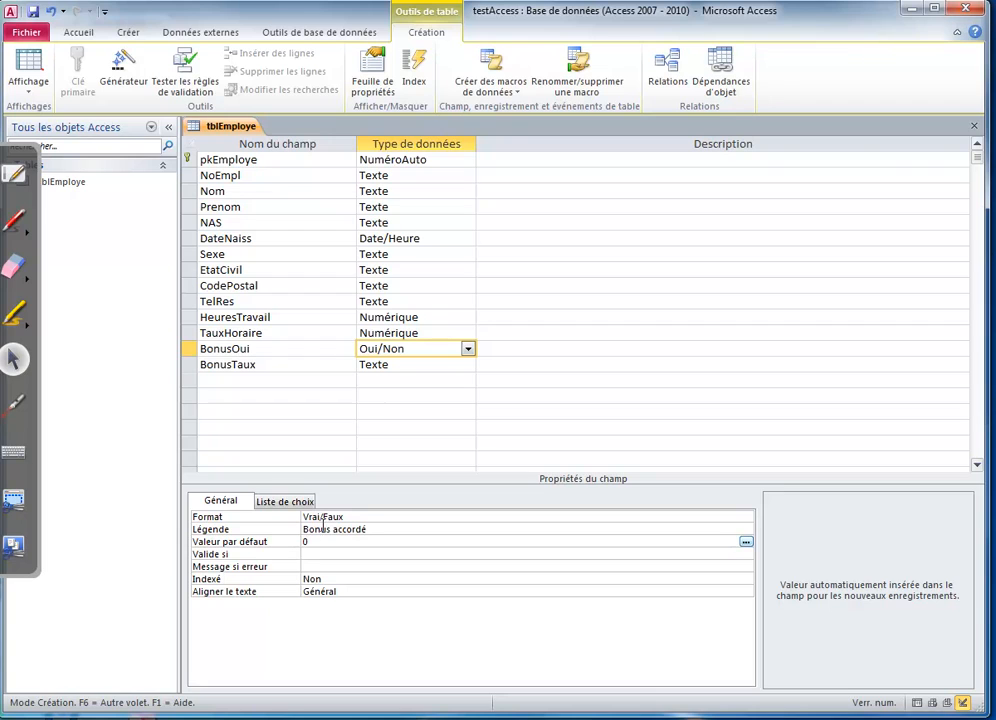
click(30, 82)
click(36, 120)
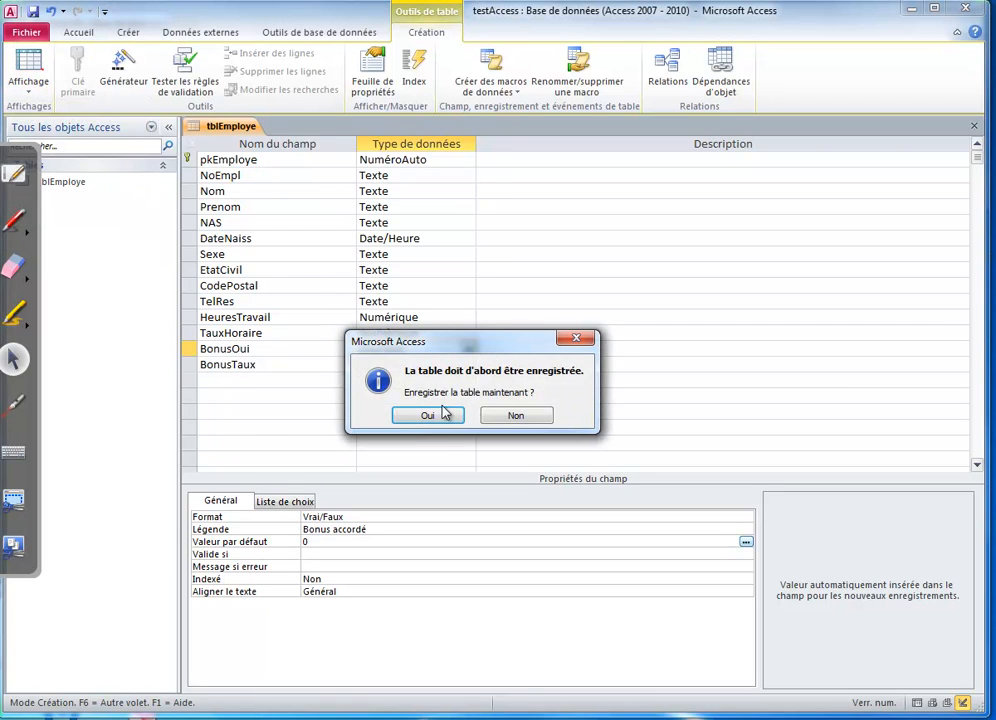
click(436, 415)
click(428, 426)
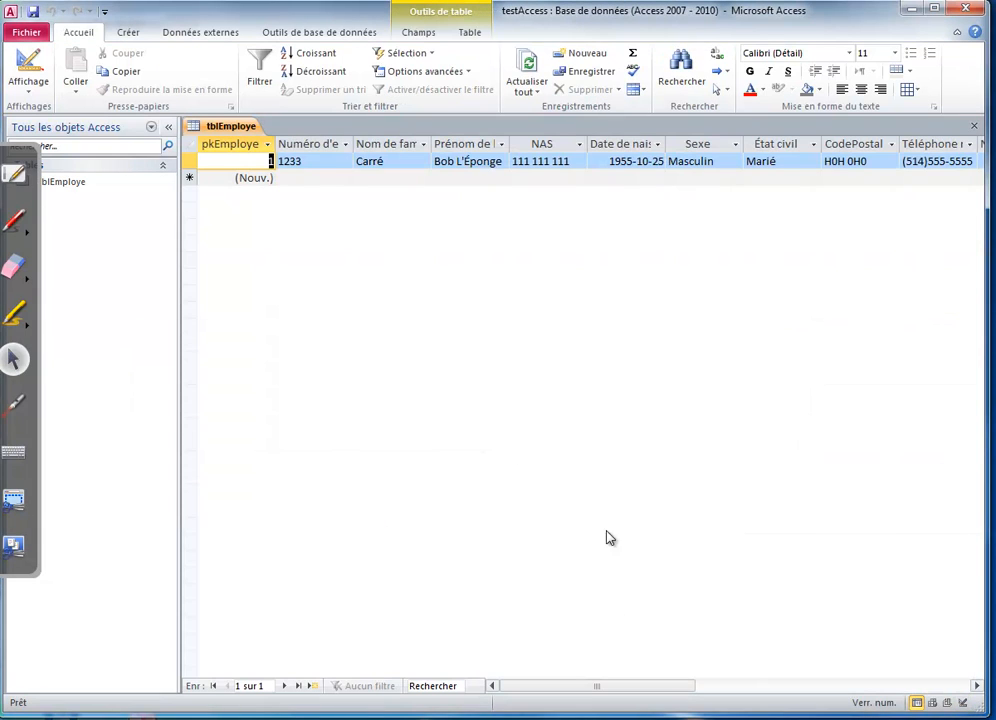
Test ticking and unticking the first record's Bonus accordé box, widen that column to show its full heading, and return to Design view
drag(547, 687, 680, 687)
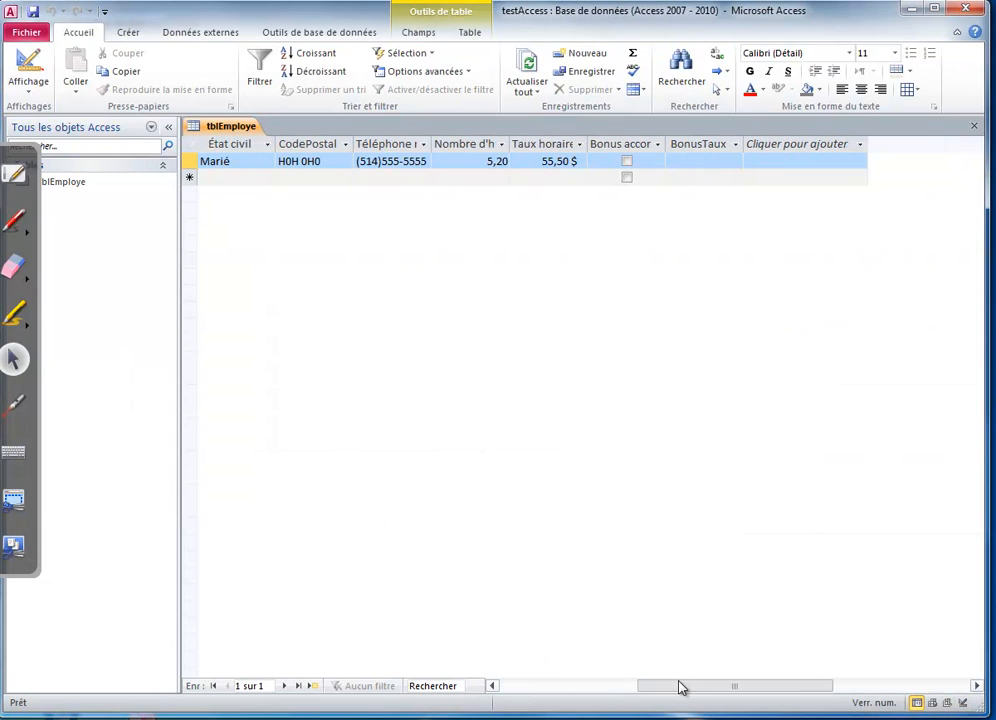
click(626, 162)
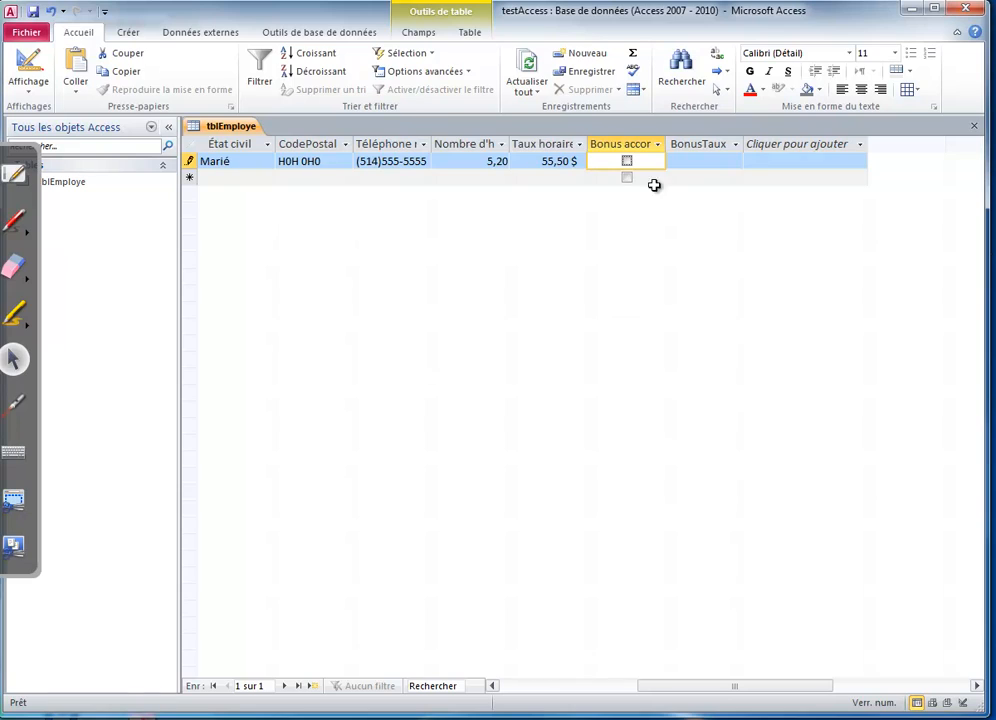
click(626, 161)
drag(666, 144, 693, 145)
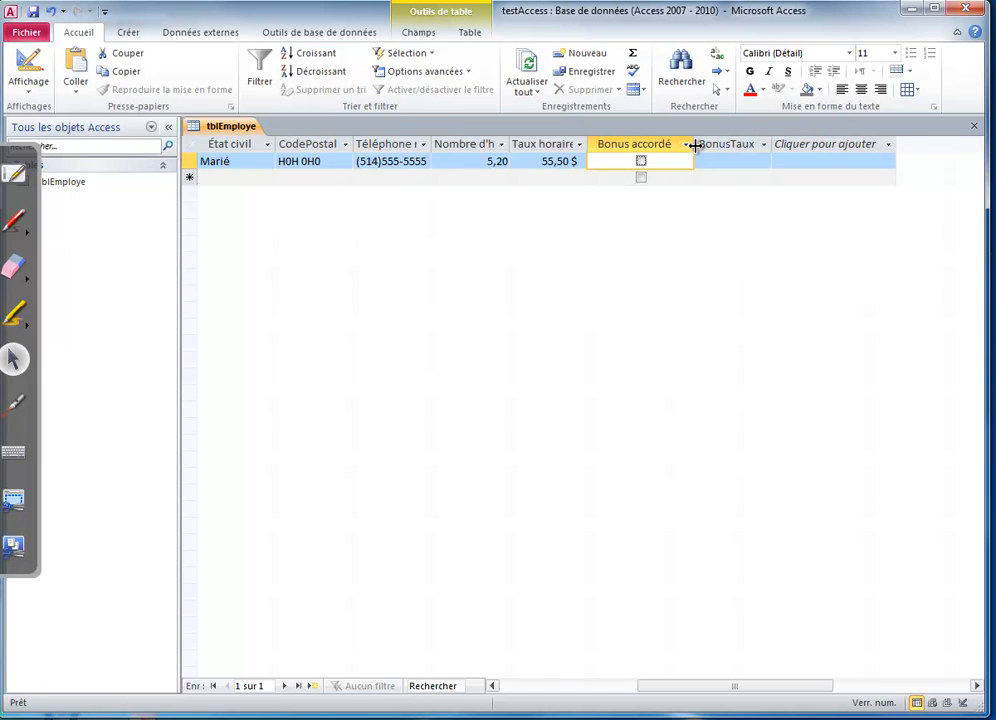
click(641, 162)
click(641, 162)
click(28, 66)
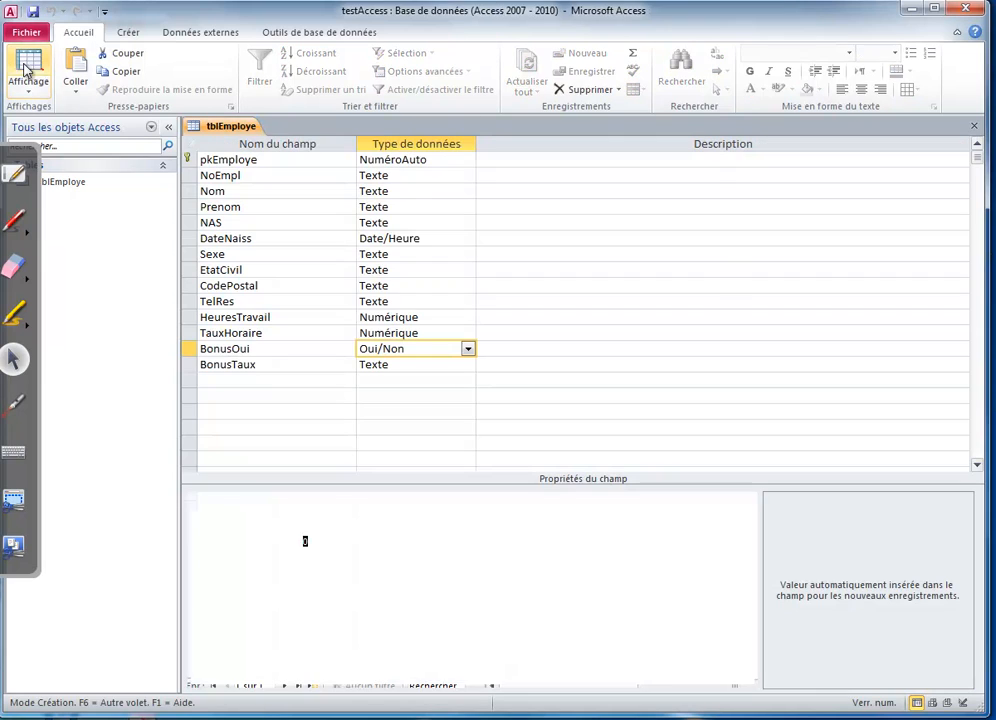
Set the BonusTaux field's data type to Numérique with the field size Réel simple
click(413, 364)
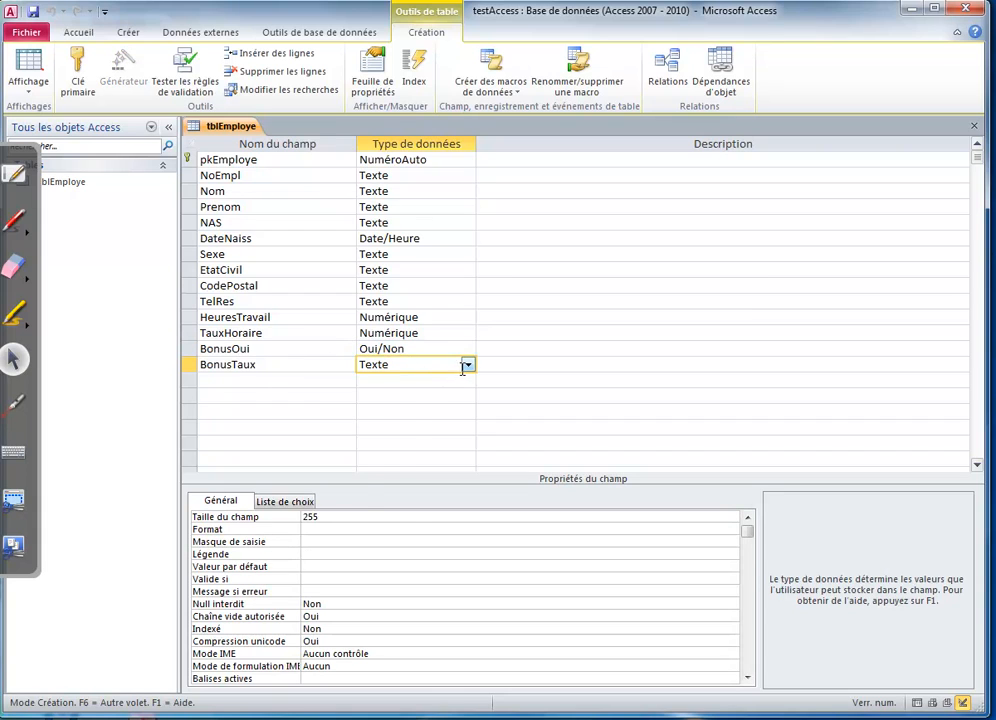
click(466, 365)
click(432, 420)
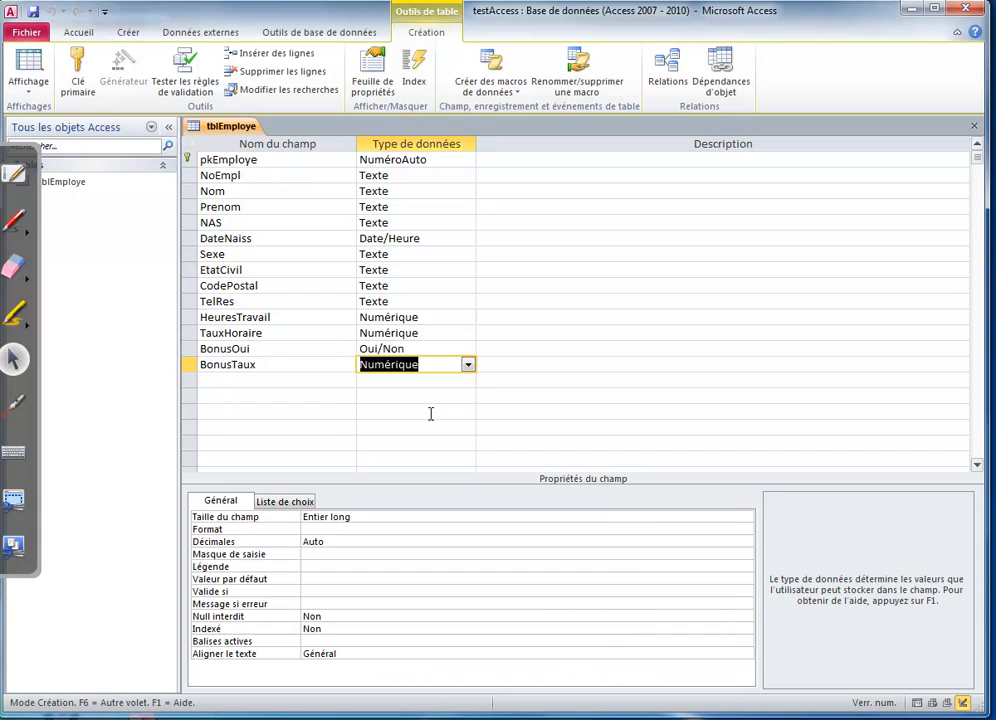
click(376, 516)
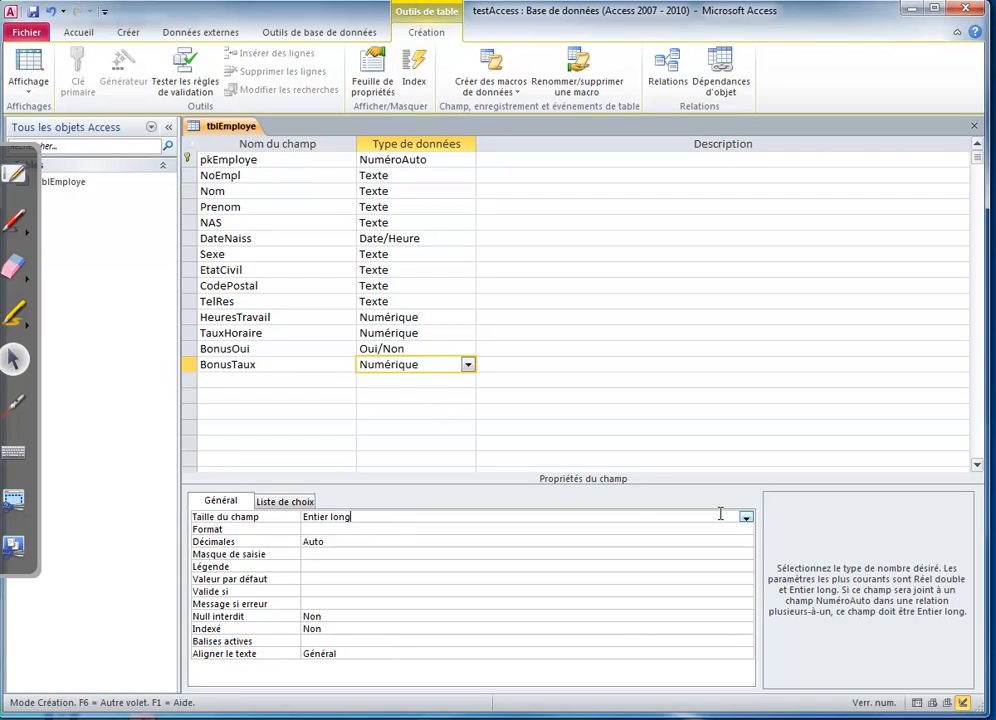
click(745, 517)
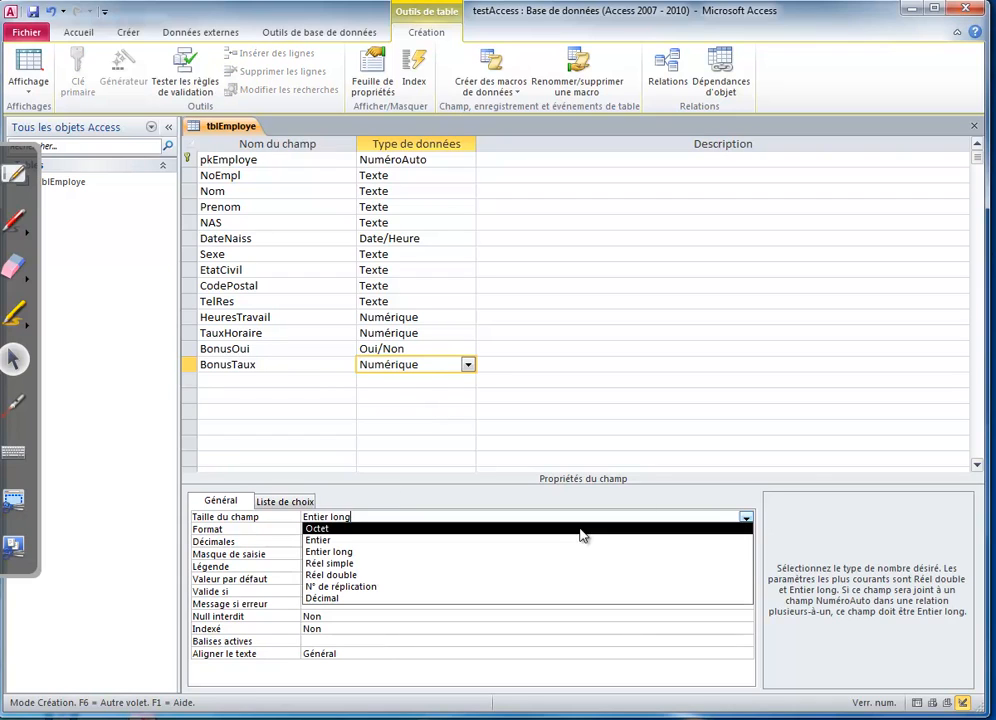
click(409, 565)
Set BonusTaux's format to Pourcentage with 2 decimal places
click(420, 529)
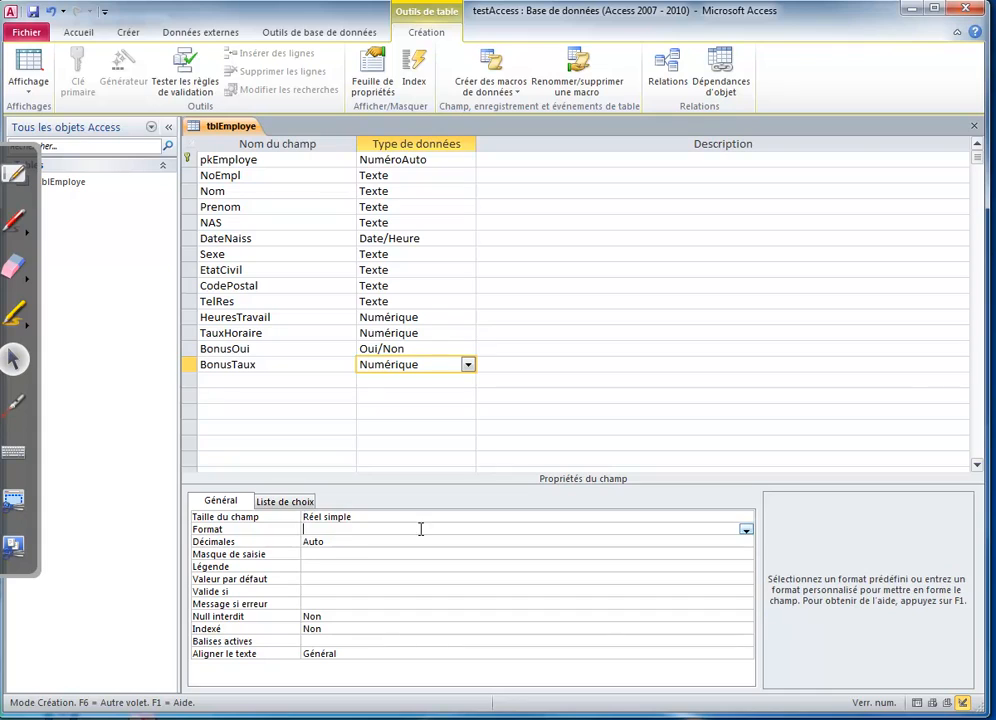
click(745, 529)
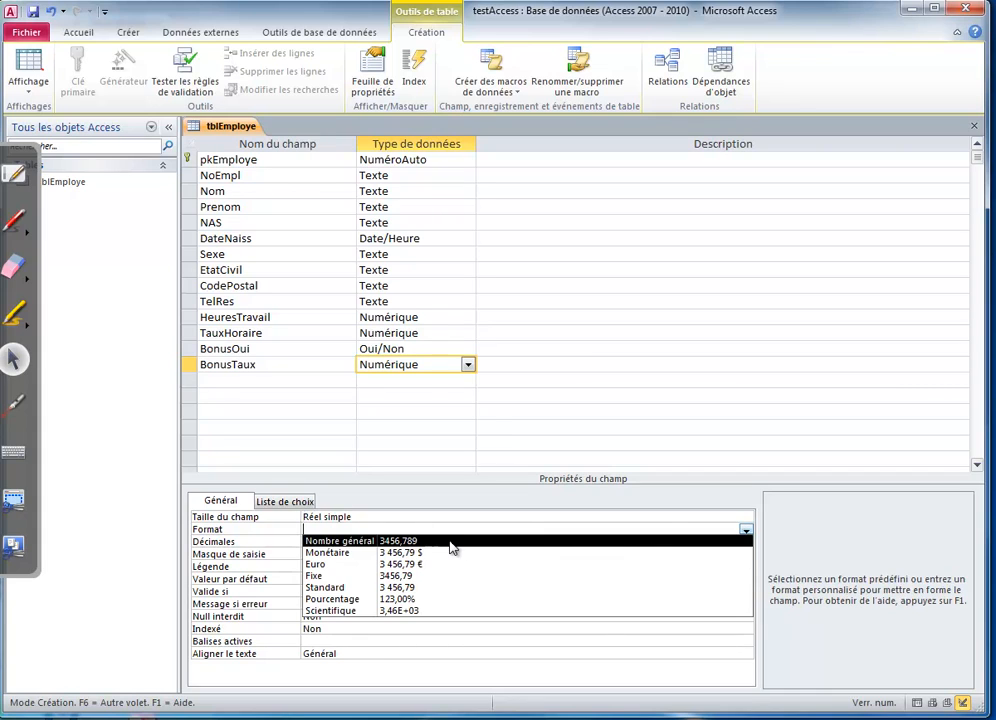
click(407, 598)
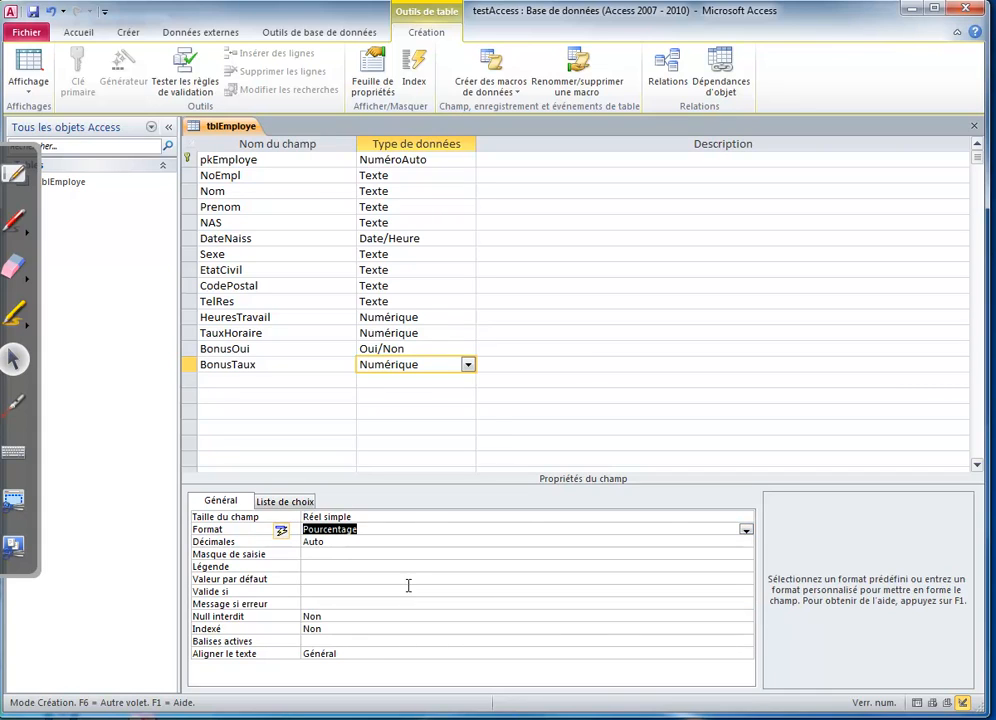
click(442, 541)
click(745, 541)
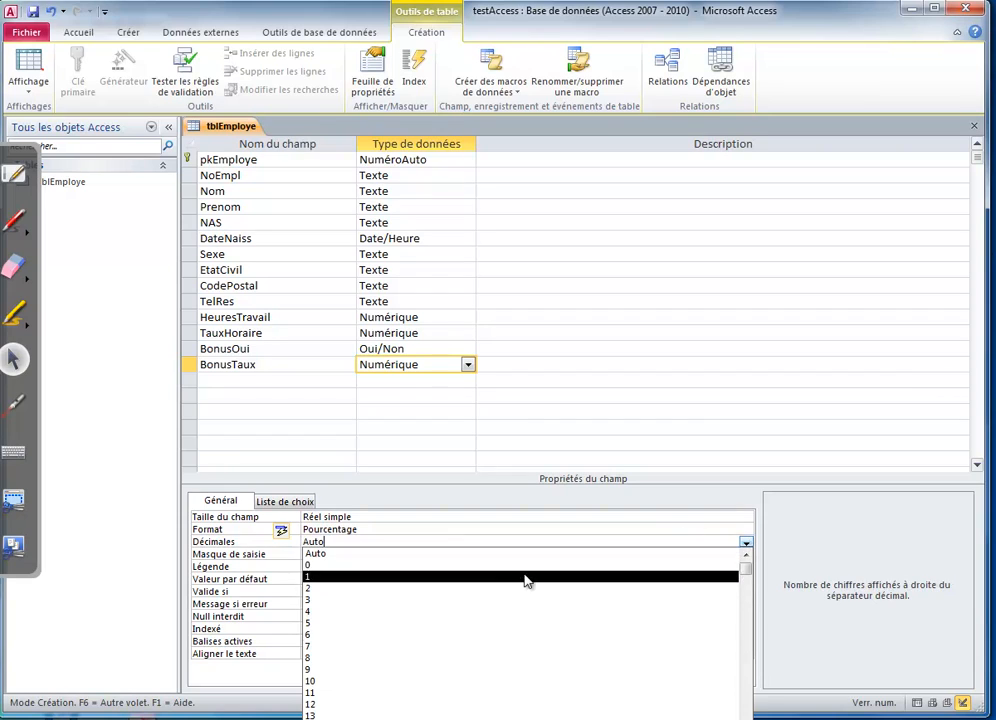
click(503, 578)
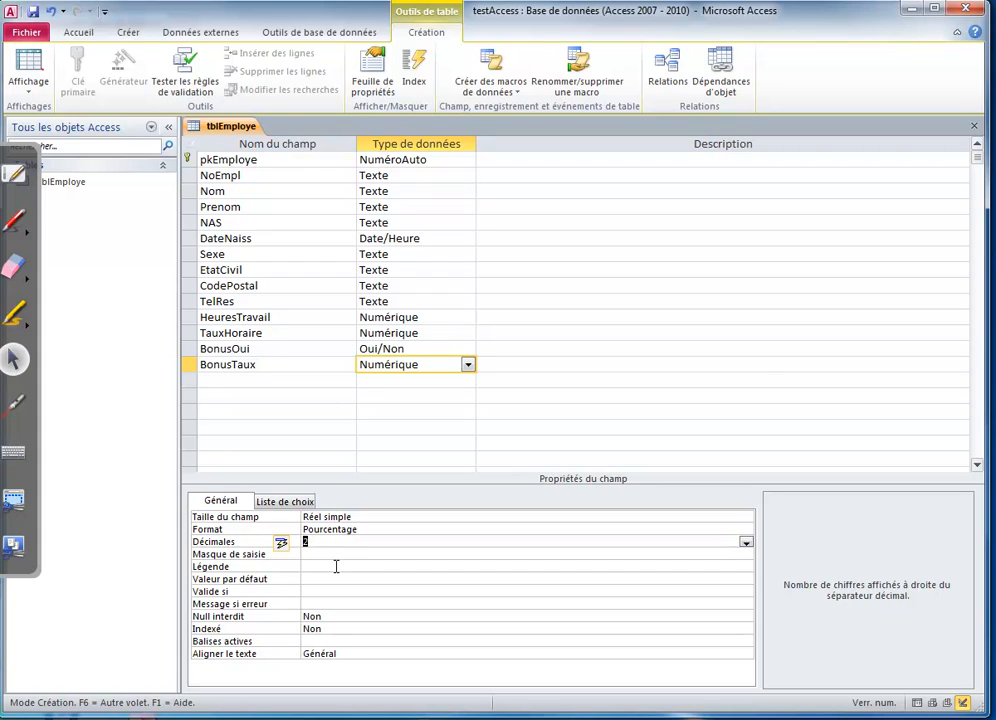
Set BonusTaux's caption to "Pourcentage de bonus" and save the table, accepting the possible data loss
click(336, 566)
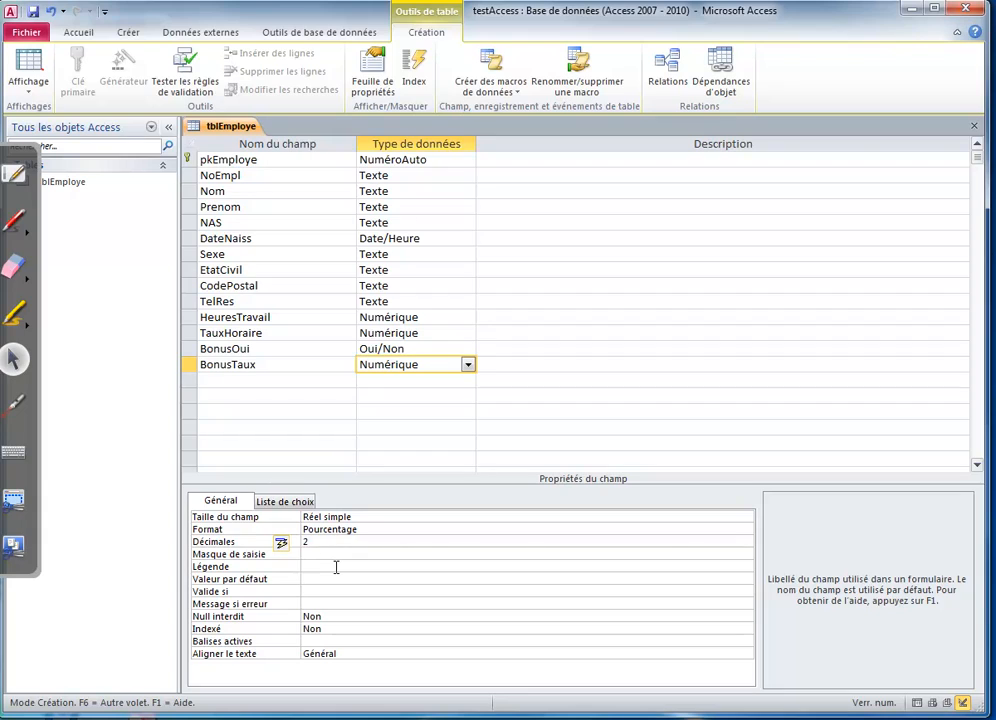
text(POurcentage de bonus)
click(313, 567)
key(BackSpace)
text(ourcentage de bonus)
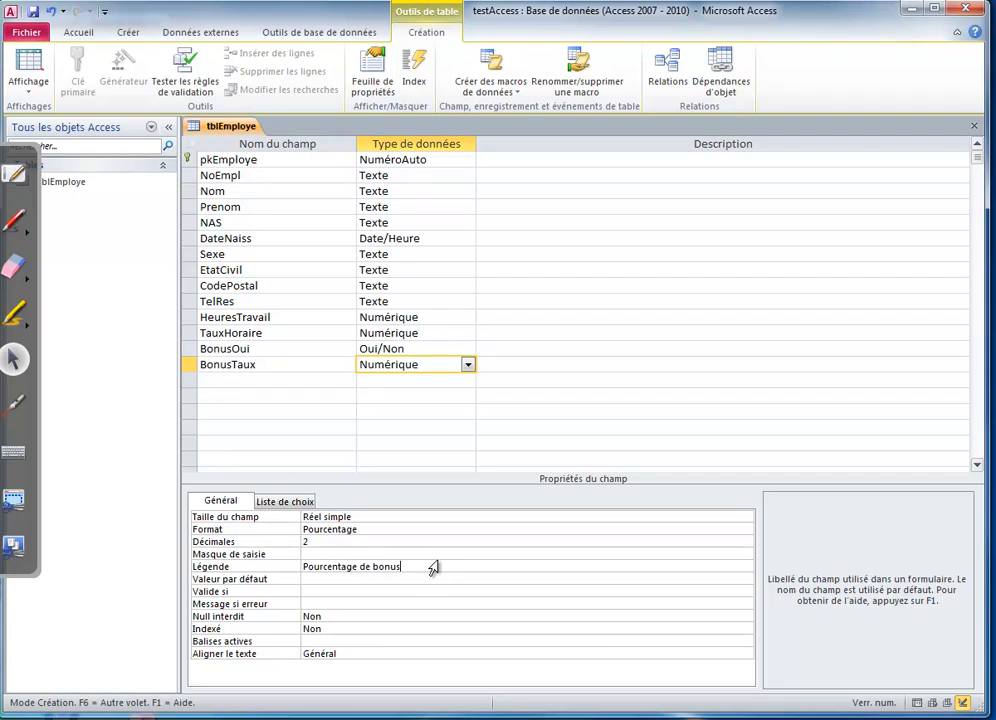
click(33, 11)
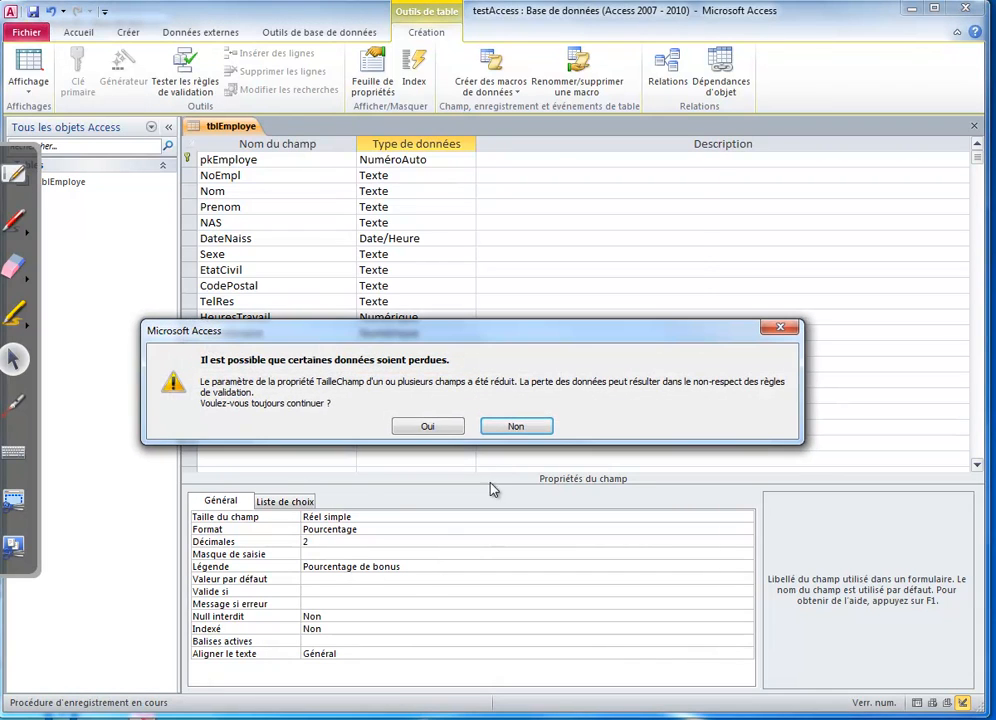
click(428, 426)
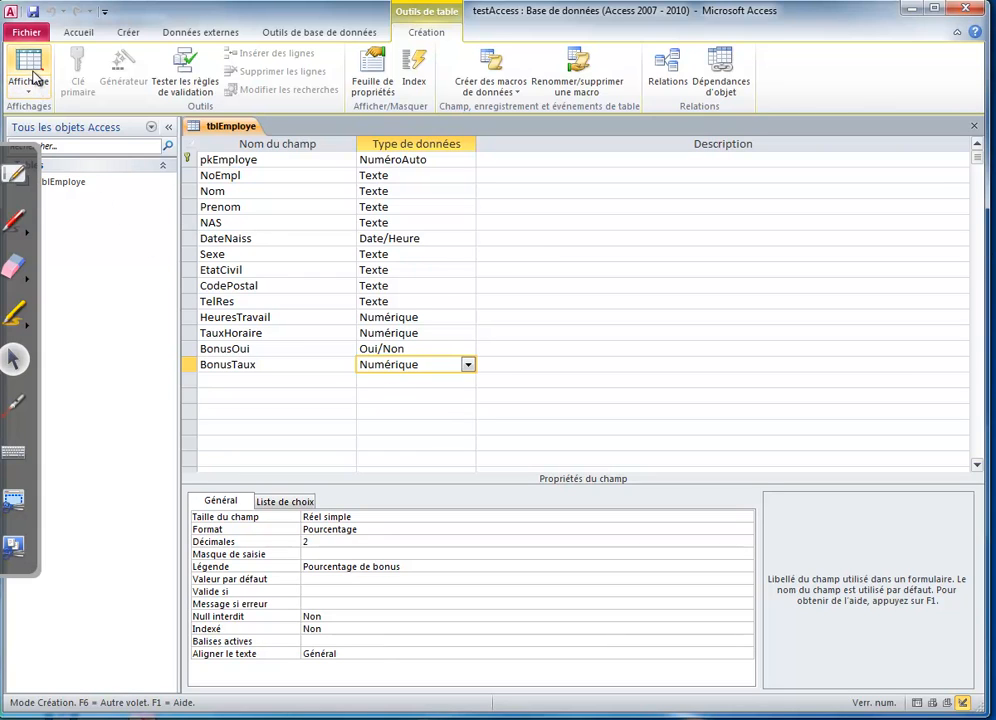
Switch to Datasheet view and widen the Pourcentage de bonus column to fit its full heading
click(28, 86)
click(42, 121)
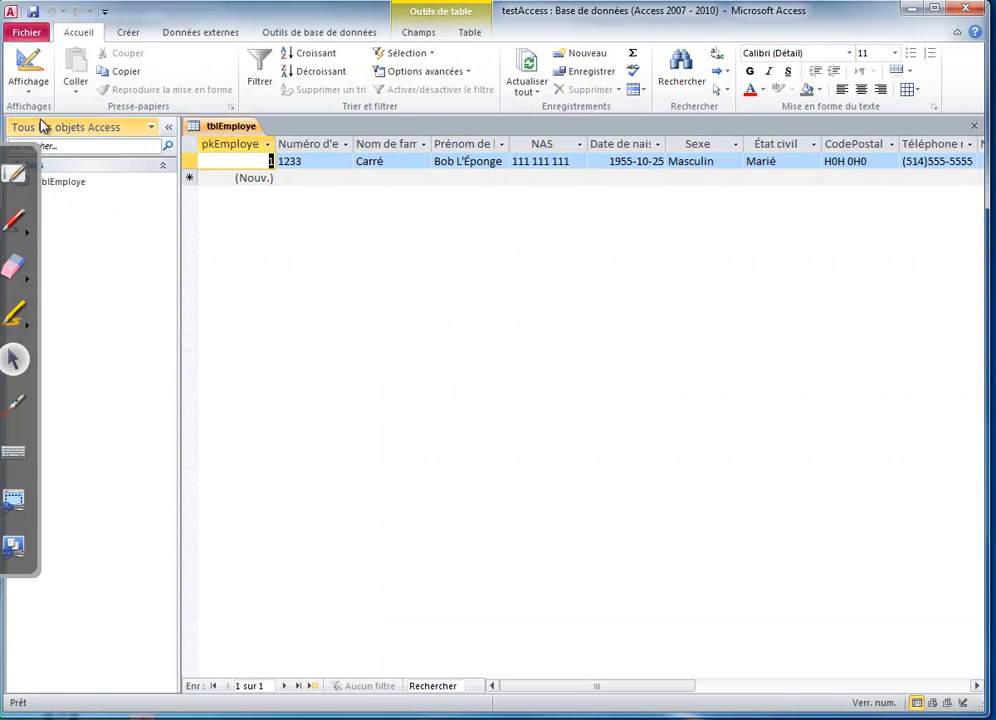
drag(587, 687, 709, 685)
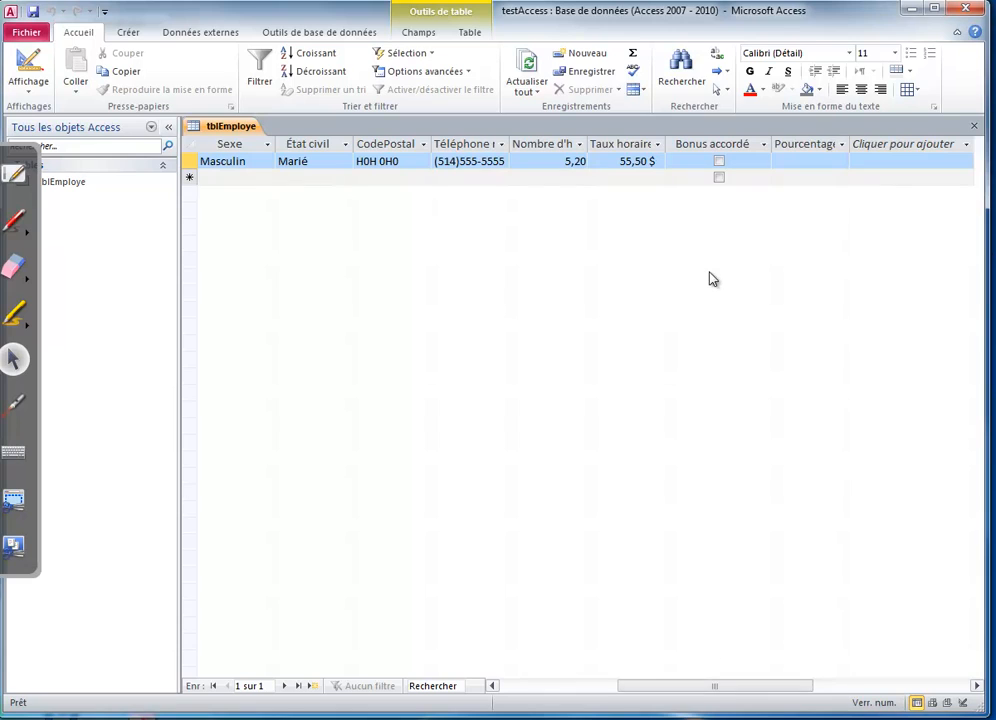
click(829, 144)
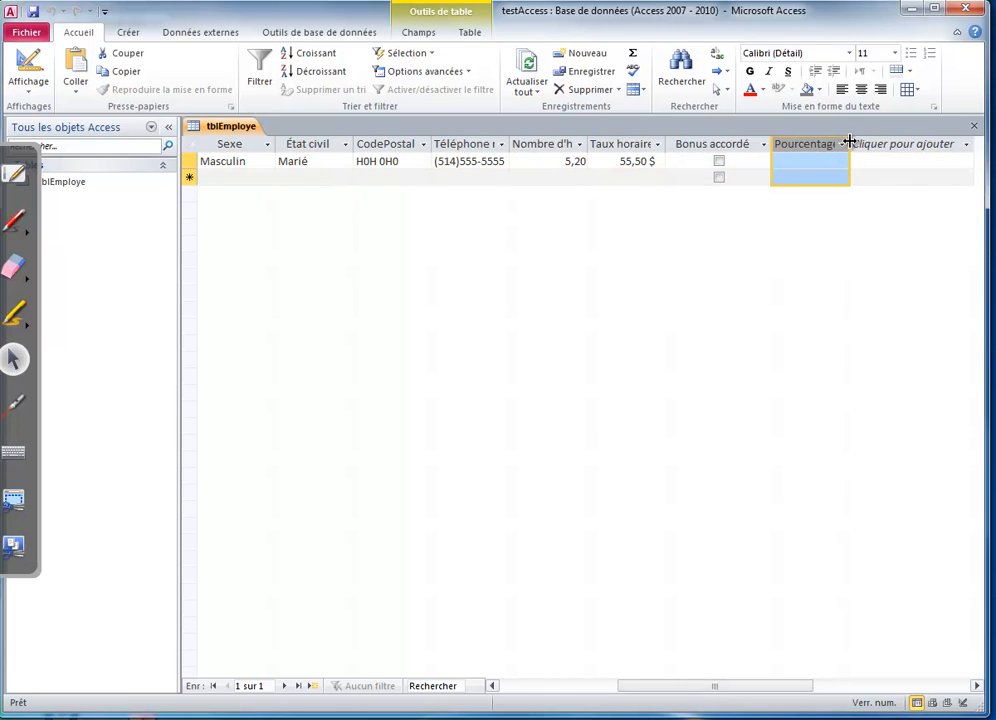
double_click(849, 143)
click(931, 146)
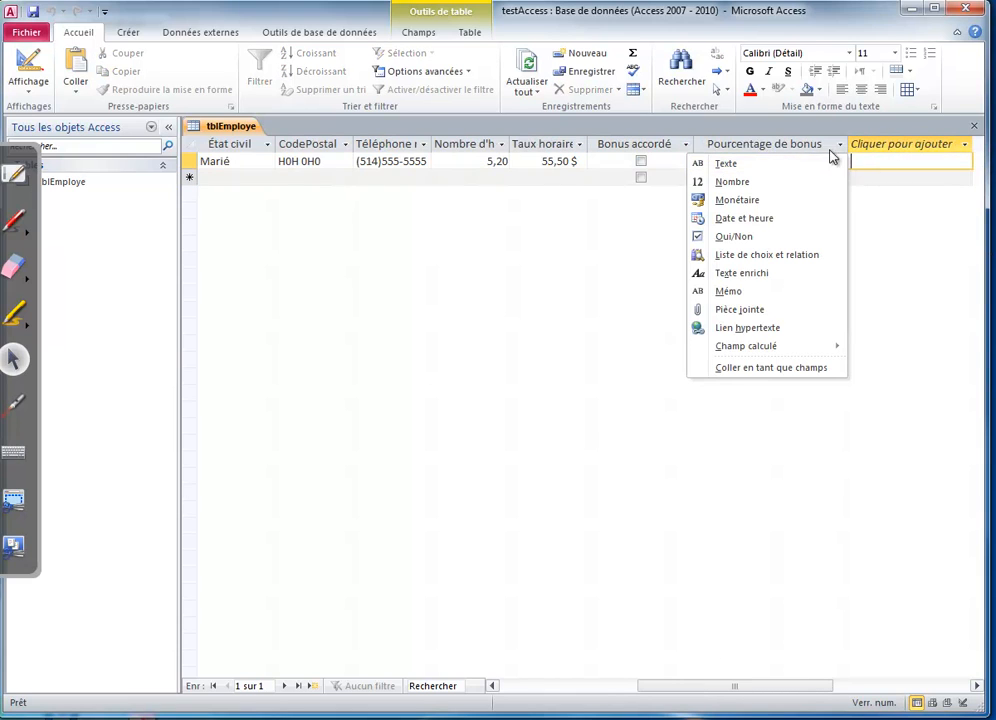
Enter 5% as the first record's bonus percentage and commit it by moving to the new record
click(778, 165)
click(784, 162)
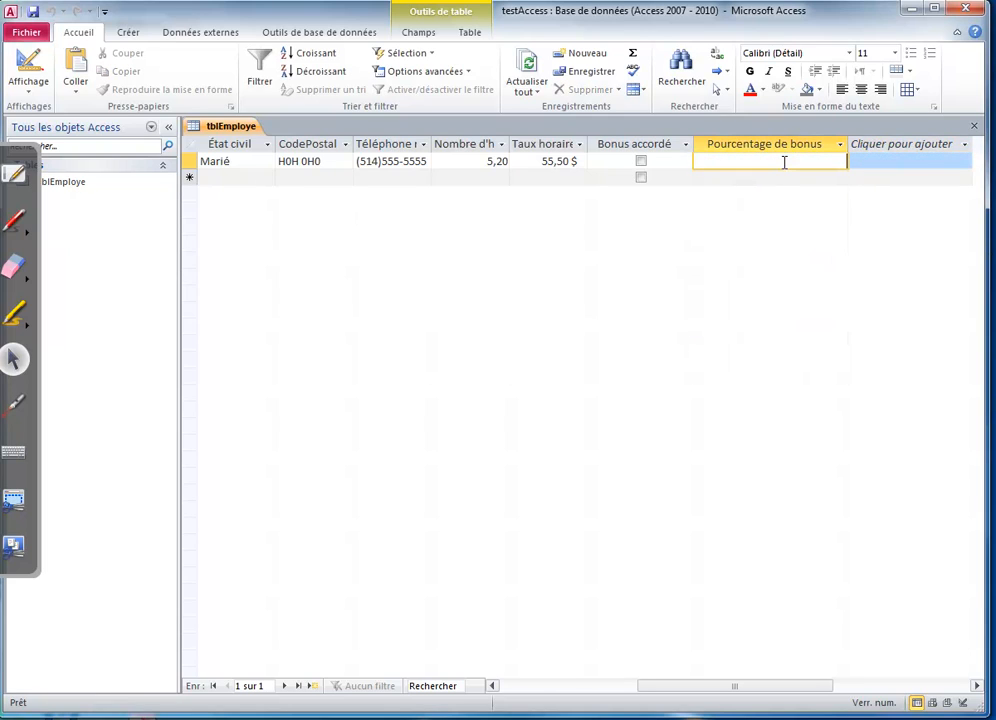
text(5%)
click(789, 176)
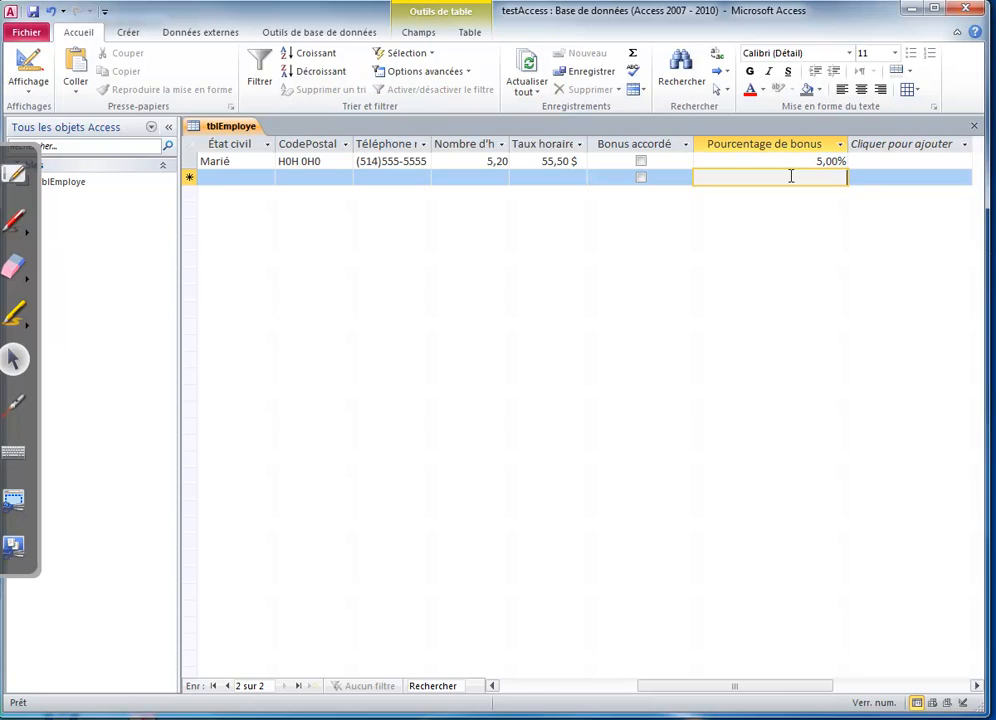
Replace the first record's bonus percentage with 80 and commit it by moving to the new record
click(797, 160)
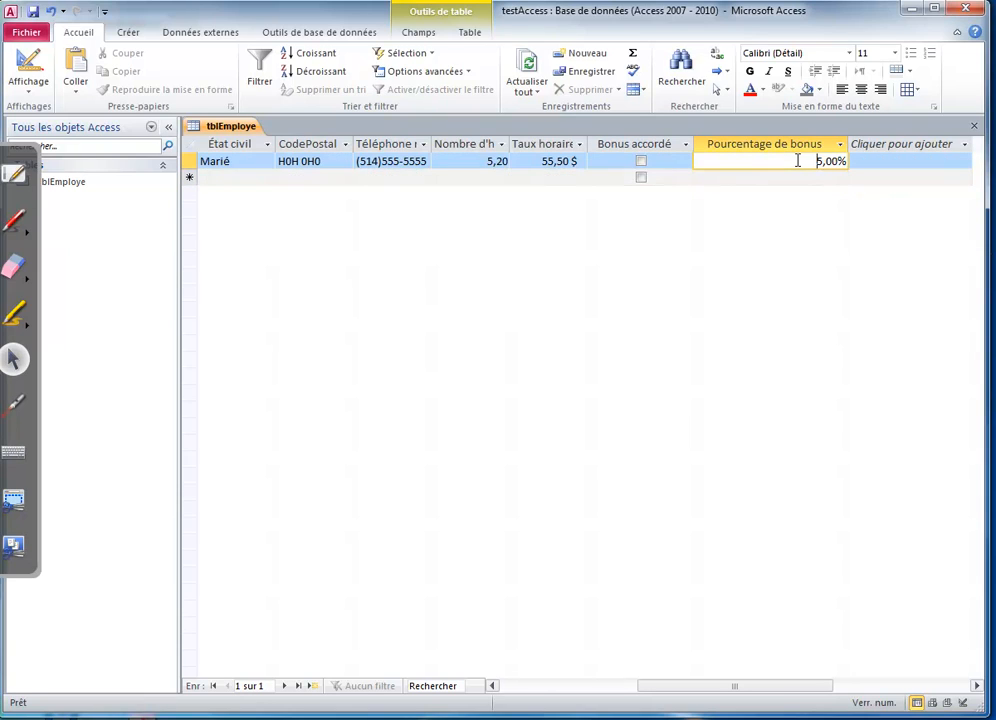
drag(797, 160, 876, 160)
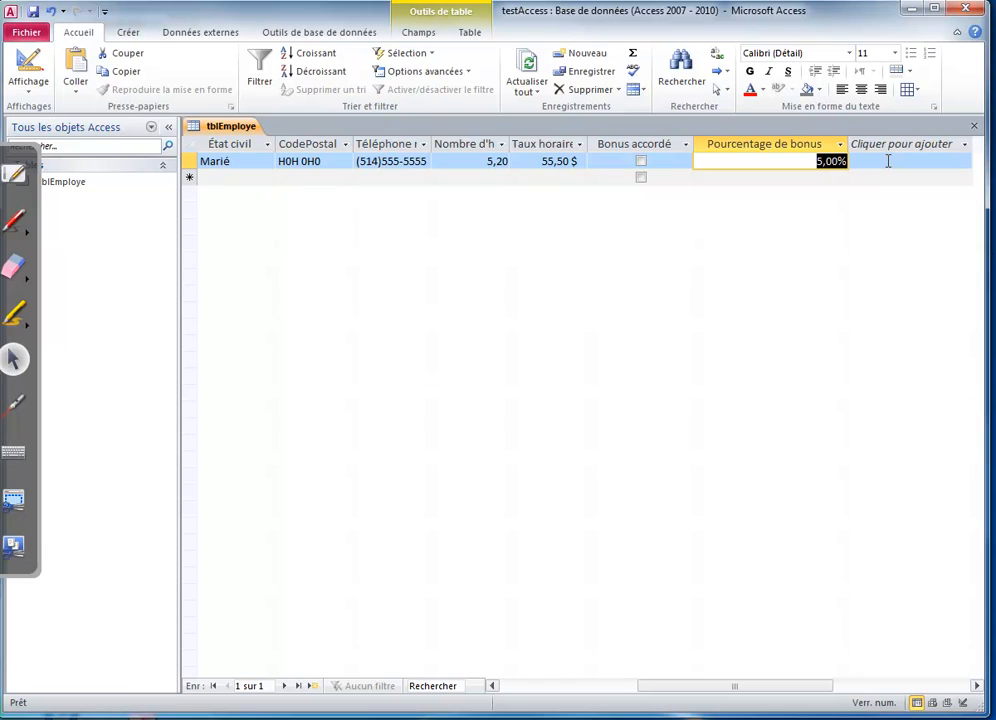
text(80)
click(834, 177)
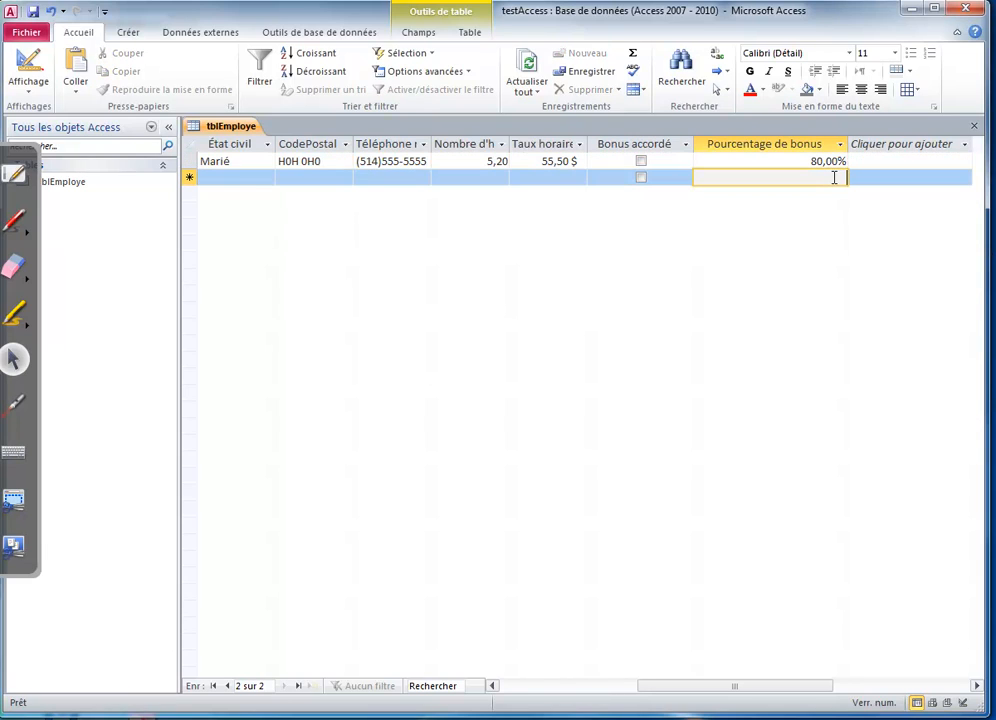
Set the first record's bonus percentage to 80,5% and commit it by moving to the new record
drag(812, 160, 898, 162)
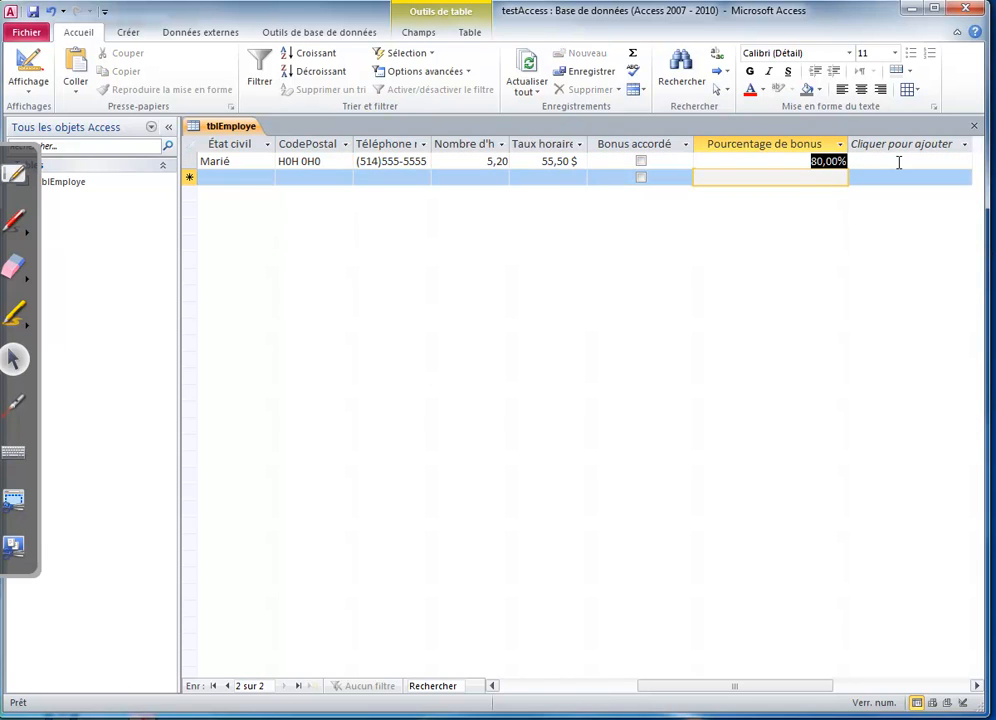
text(80,5)
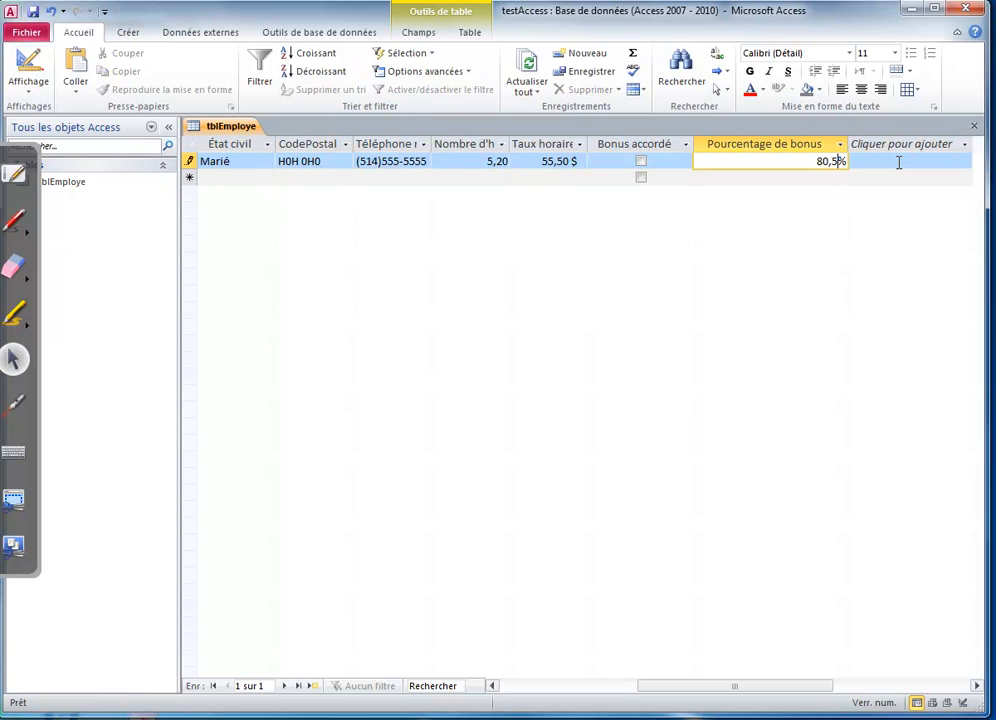
click(841, 177)
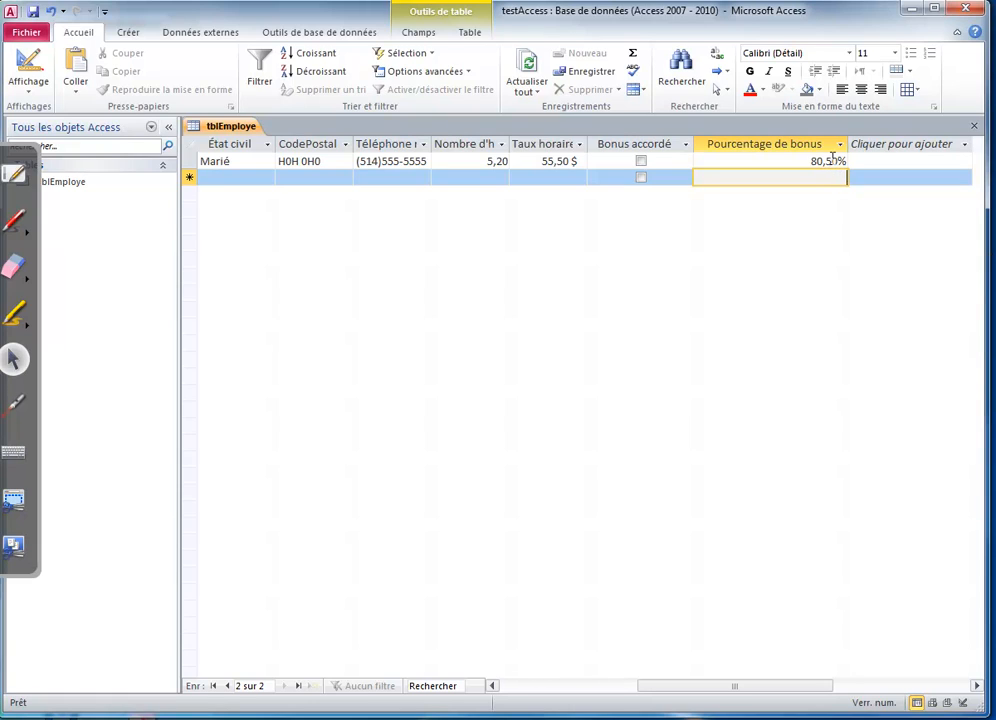
Draw a pen arrow linking the hours, hourly rate and bonus percentage values to the Bonus accordé checkbox, and erase it
click(20, 224)
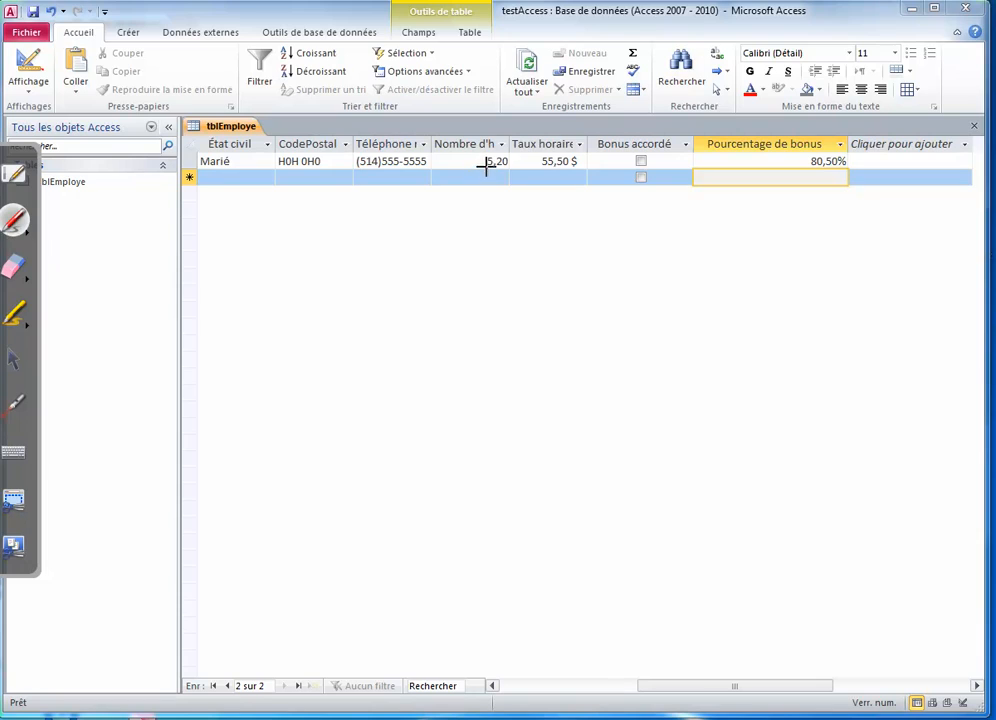
mouse_move(486, 165)
mouse_down()
mouse_move(503, 207)
mouse_move(577, 165)
mouse_move(671, 216)
mouse_move(782, 164)
mouse_move(645, 160)
mouse_move(648, 150)
mouse_up()
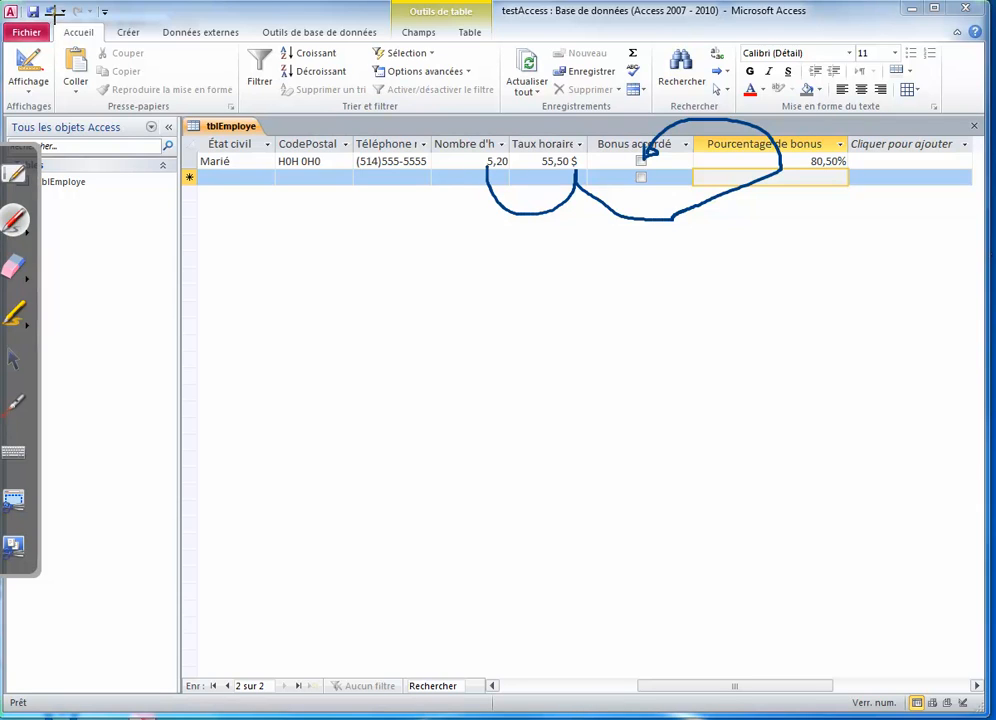
click(14, 265)
mouse_move(474, 160)
mouse_down()
mouse_move(636, 182)
mouse_move(645, 220)
mouse_move(402, 222)
mouse_up()
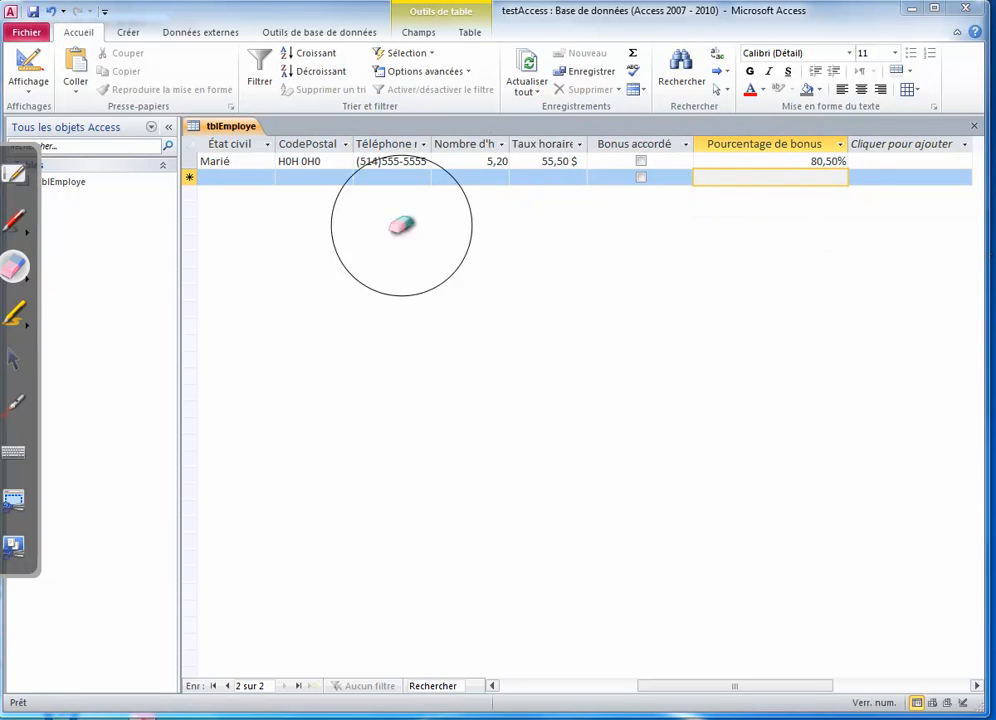
click(12, 363)
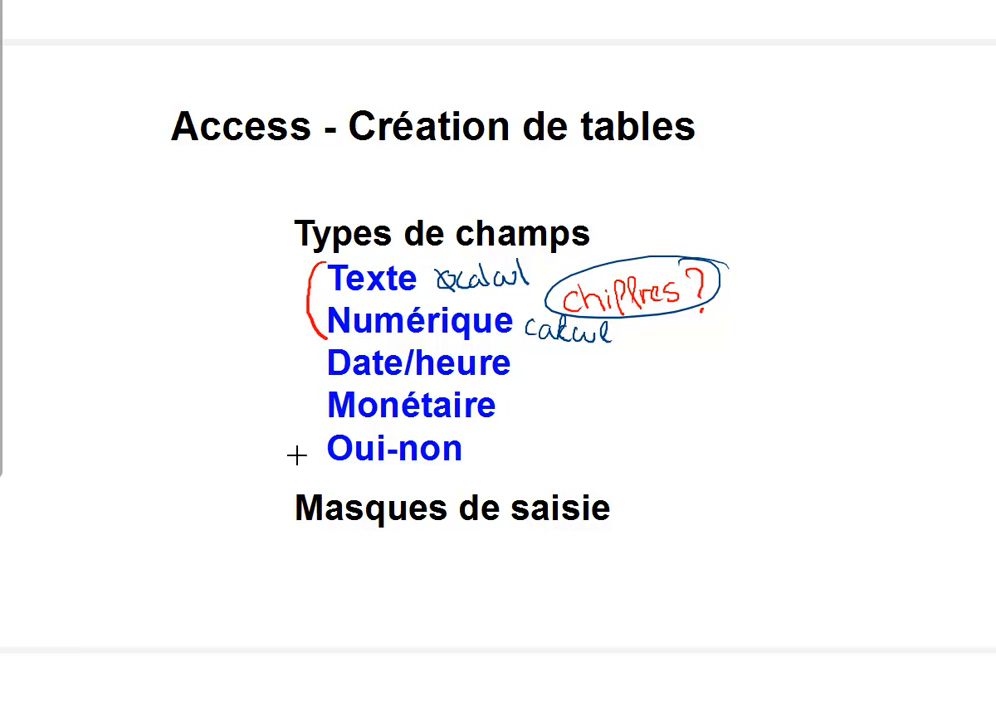
Point out Masques de saisie on the whiteboard slide, and review the input mask syntax and examples on the Moodle page
drag(265, 500, 289, 483)
drag(990, 14, 289, 33)
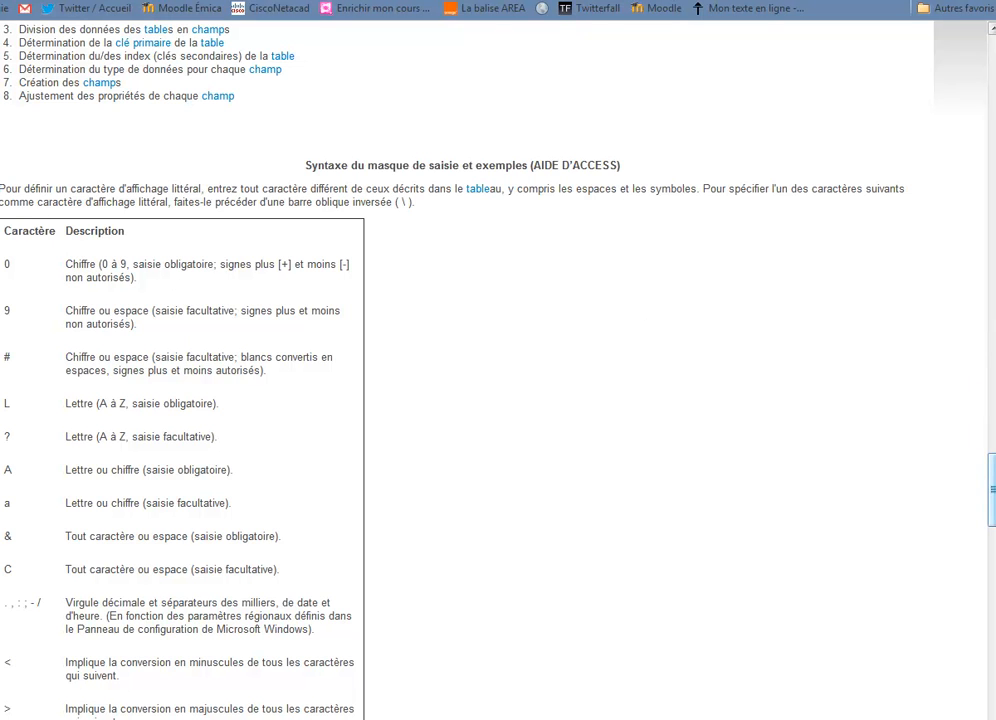
drag(992, 483, 990, 496)
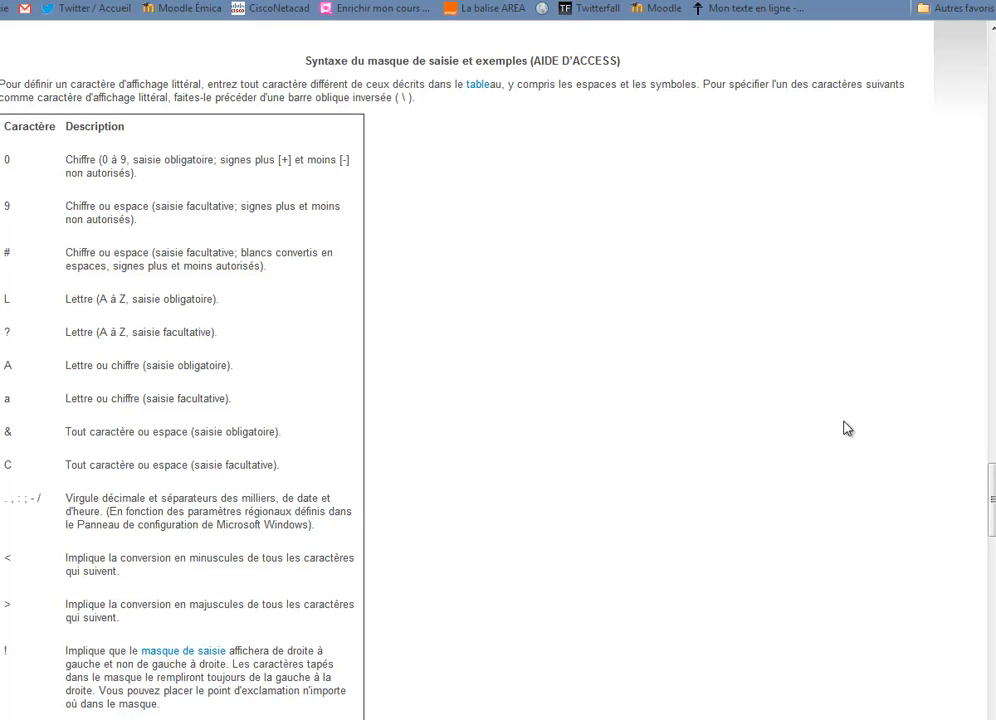
drag(991, 530, 992, 560)
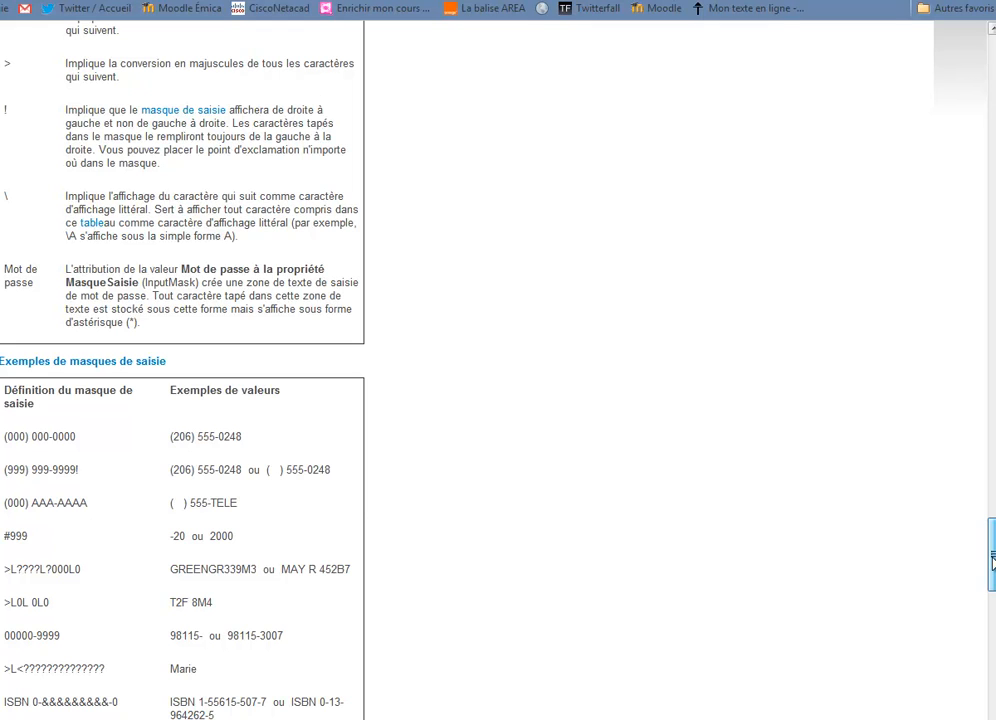